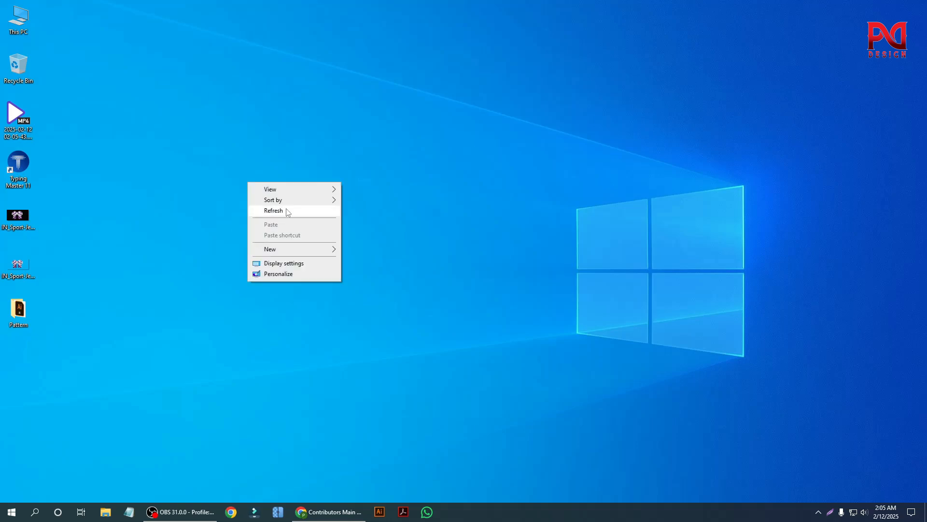
pyautogui.rightClick(221, 195)
pyautogui.click(261, 222)
pyautogui.rightClick(217, 197)
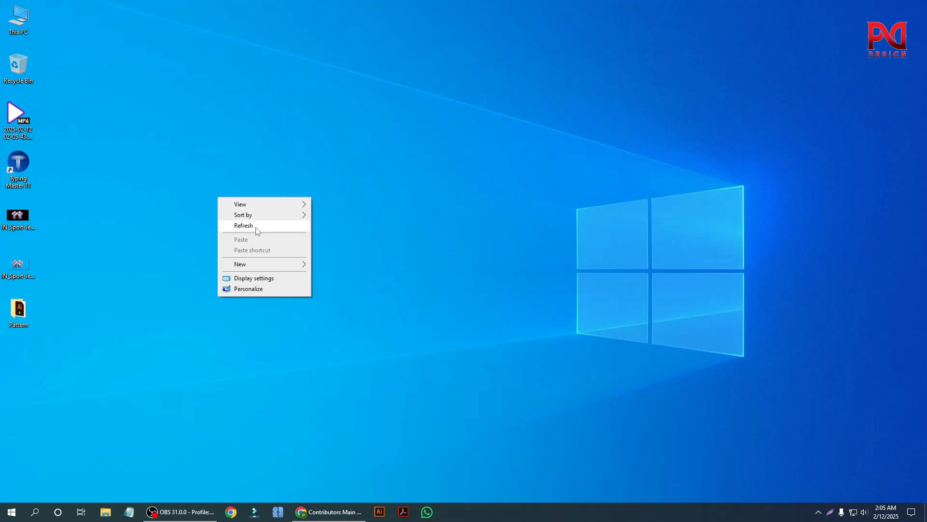
pyautogui.click(255, 225)
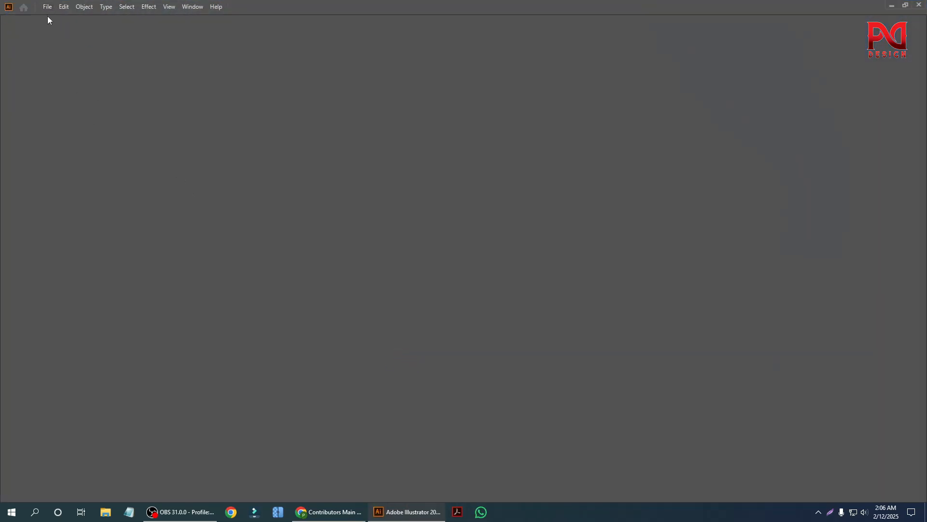
# Start a new document and name it jersey design
pyautogui.click(47, 7)
pyautogui.click(65, 19)
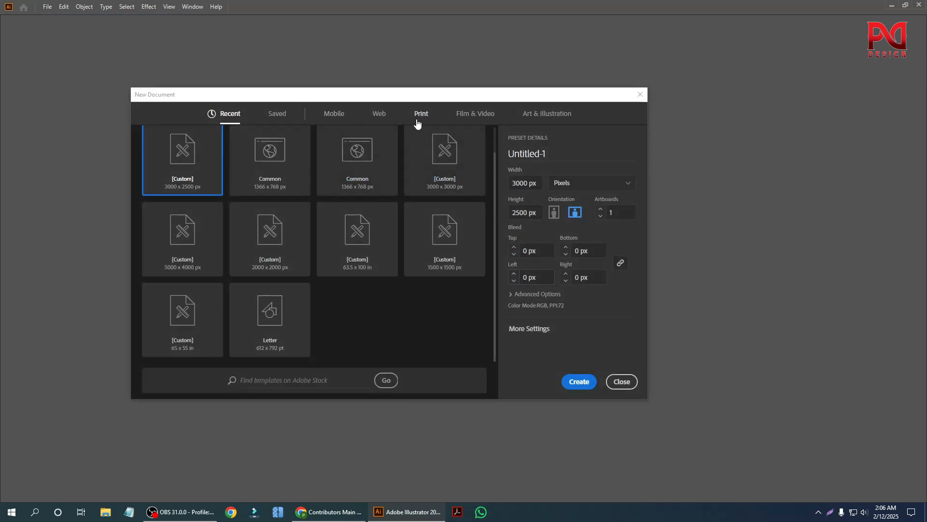
pyautogui.click(558, 153)
pyautogui.write('jese')
pyautogui.write('ey design')
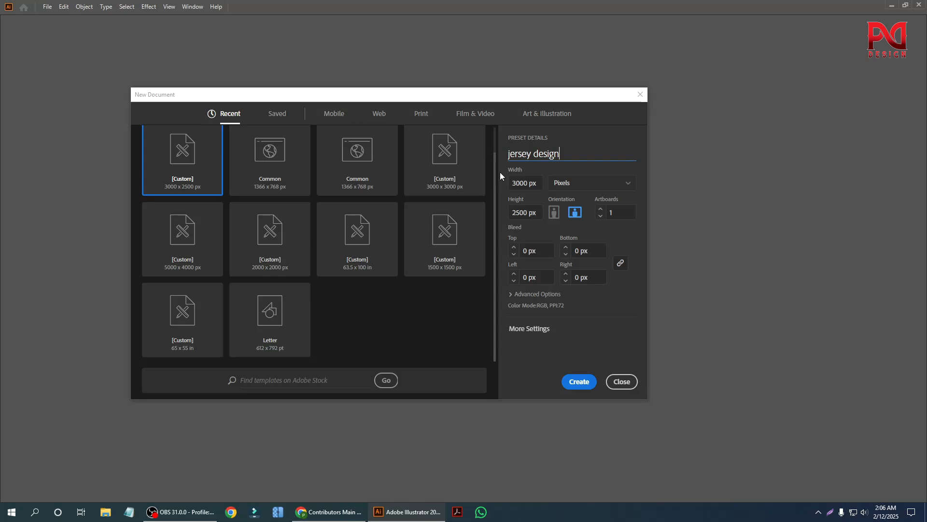
# Set the document's width and height to 2000 px each and create it
pyautogui.doubleClick(529, 182)
pyautogui.write('2000')
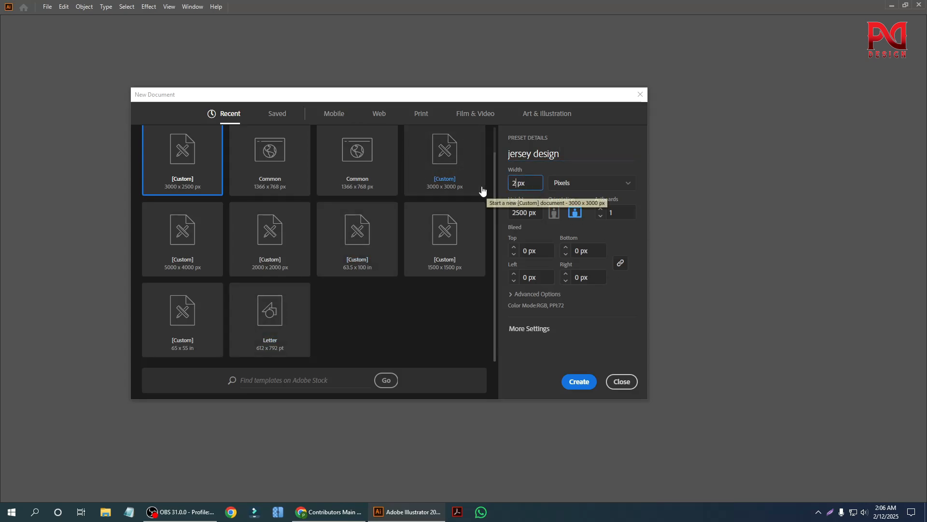
pyautogui.click(522, 215)
pyautogui.write('20')
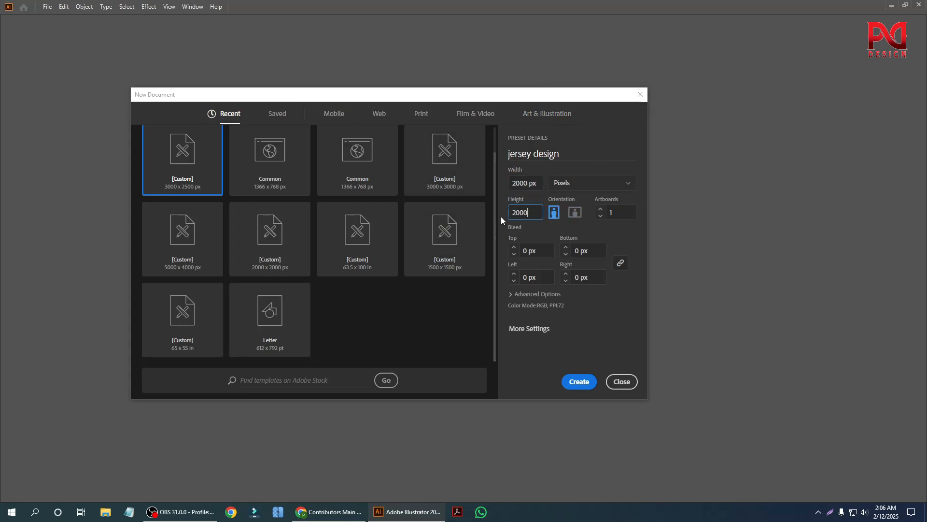
pyautogui.write('00')
pyautogui.click(579, 383)
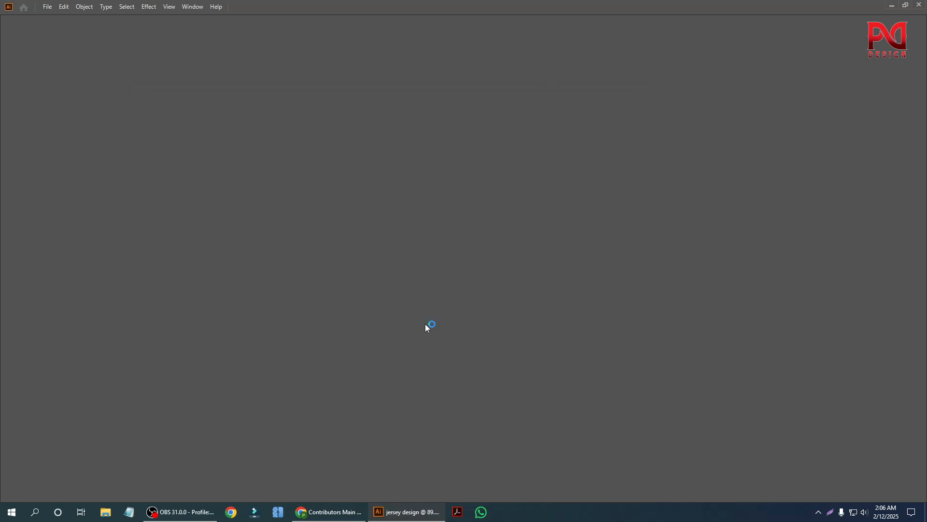
# Place the black-background sports jersey image from the Desktop folder in File Explorer onto the jersey design artboard
pyautogui.scroll(-1, 417, 329)
pyautogui.scroll(1, 522, 331)
pyautogui.scroll(-1, 512, 323)
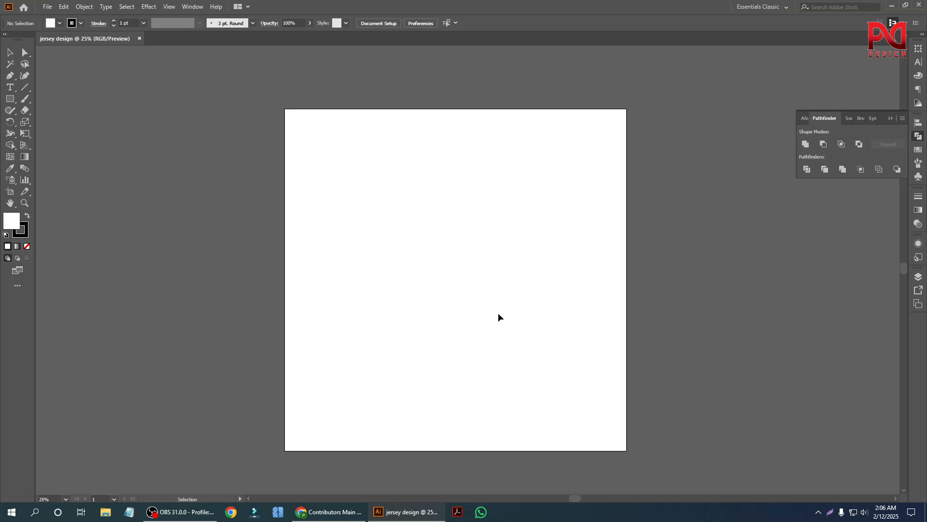
pyautogui.click(106, 512)
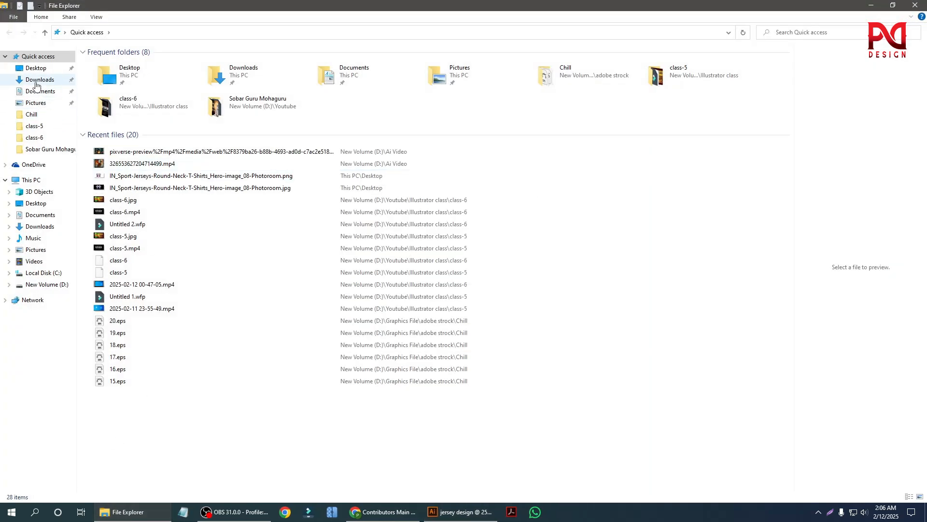
pyautogui.doubleClick(158, 74)
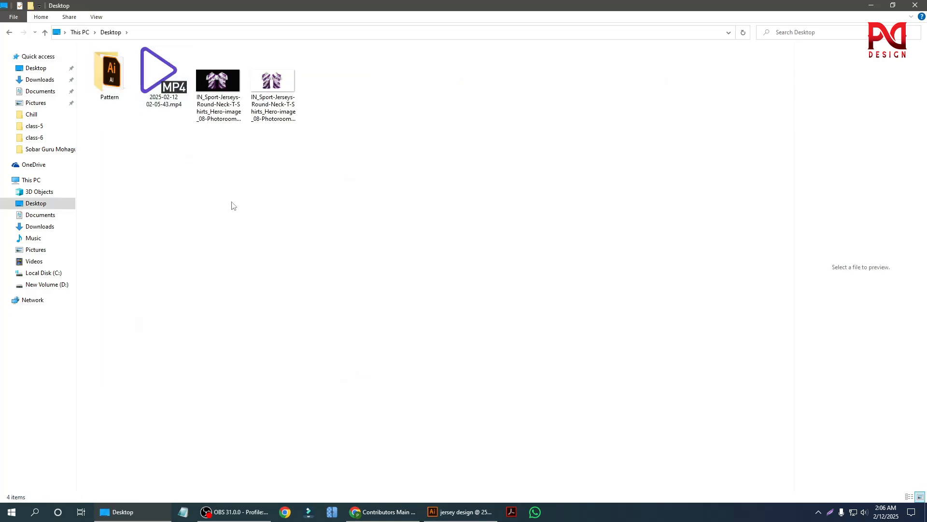
pyautogui.click(215, 95)
pyautogui.moveTo(218, 89); pyautogui.dragTo(408, 300)
pyautogui.click(558, 356)
# Move the placed jersey image to the middle of the artboard and deselect it
pyautogui.scroll(-1, 345, 312)
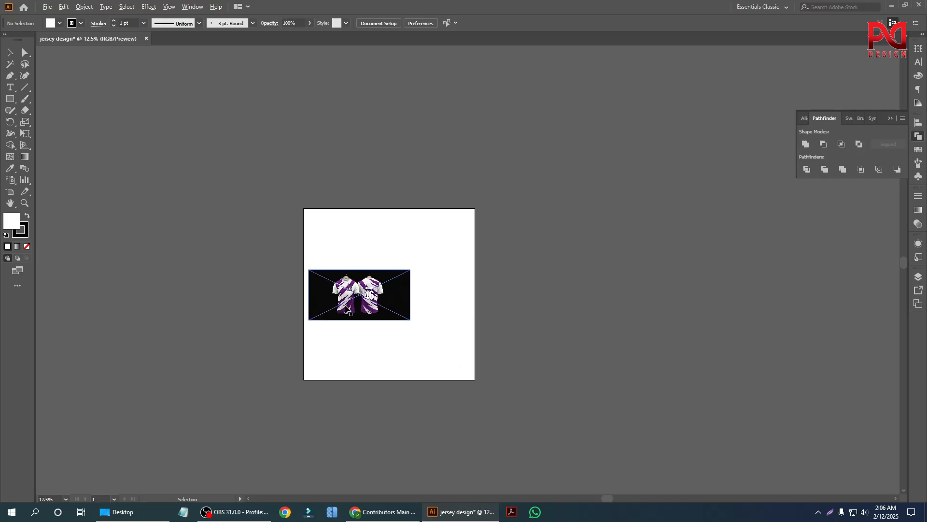
pyautogui.scroll(3, 345, 311)
pyautogui.scroll(-1, 420, 318)
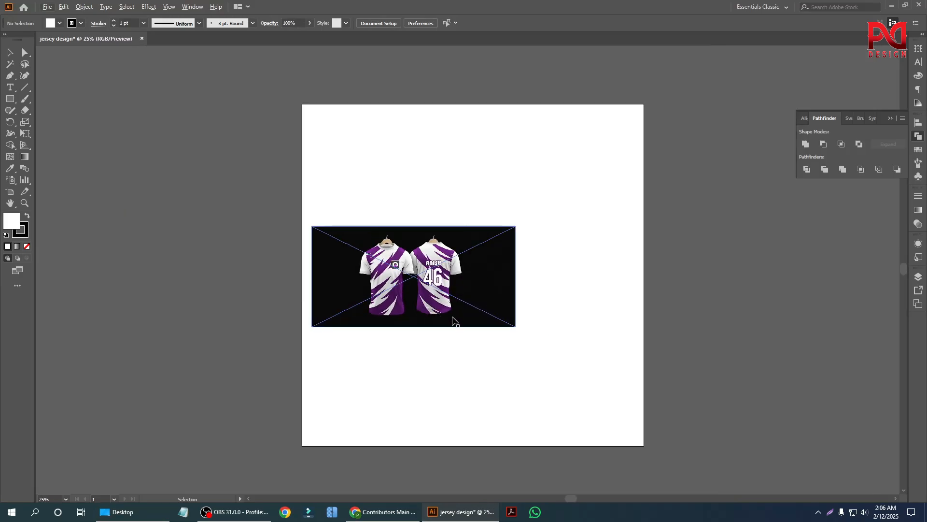
pyautogui.scroll(1, 452, 317)
pyautogui.moveTo(387, 293); pyautogui.dragTo(449, 288)
pyautogui.click(403, 155)
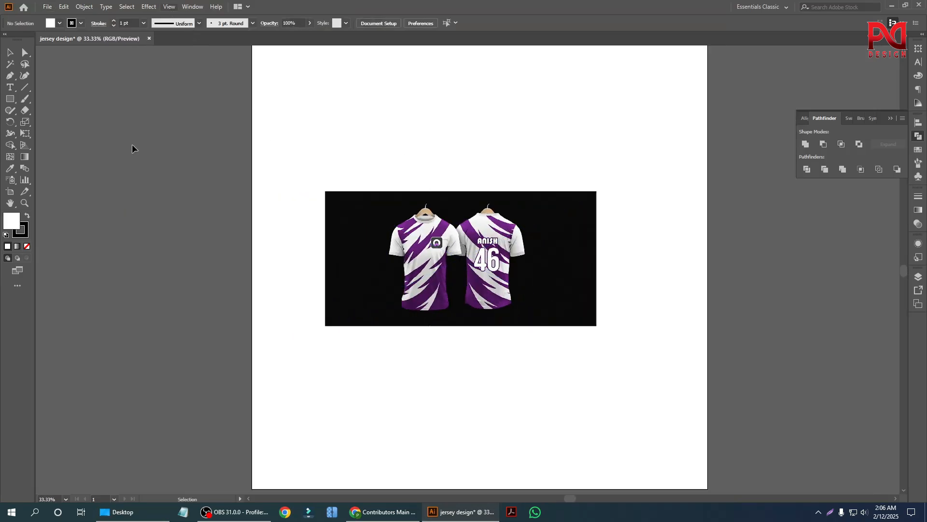
# Open the Illustrator file with the jersey size patterns from the Pattern folder on the desktop
pyautogui.hotkey('alt', 'Tab')
pyautogui.doubleClick(116, 92)
pyautogui.doubleClick(116, 63)
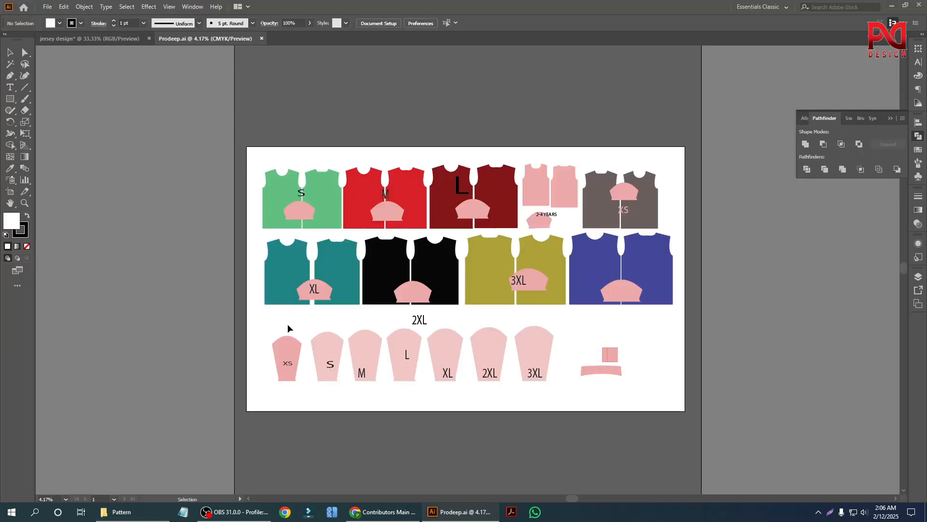
pyautogui.scroll(-1, 376, 329)
pyautogui.scroll(2, 372, 309)
pyautogui.scroll(-1, 361, 299)
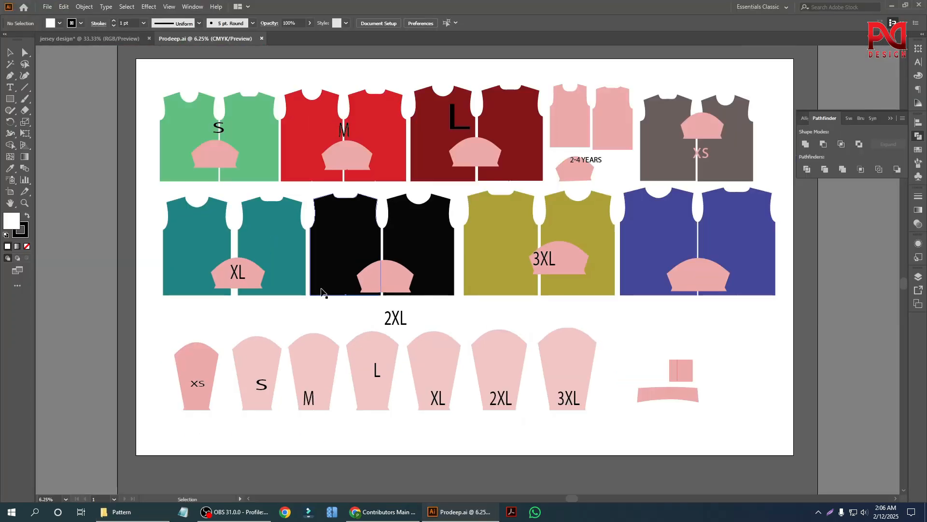
# Copy the teal XL front and back body pieces into the jersey design document
pyautogui.click(264, 248)
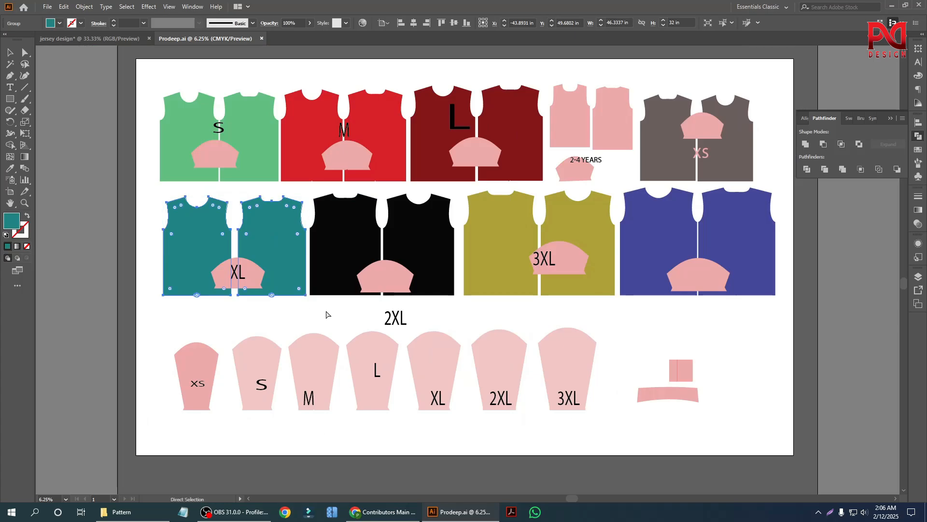
pyautogui.click(99, 42)
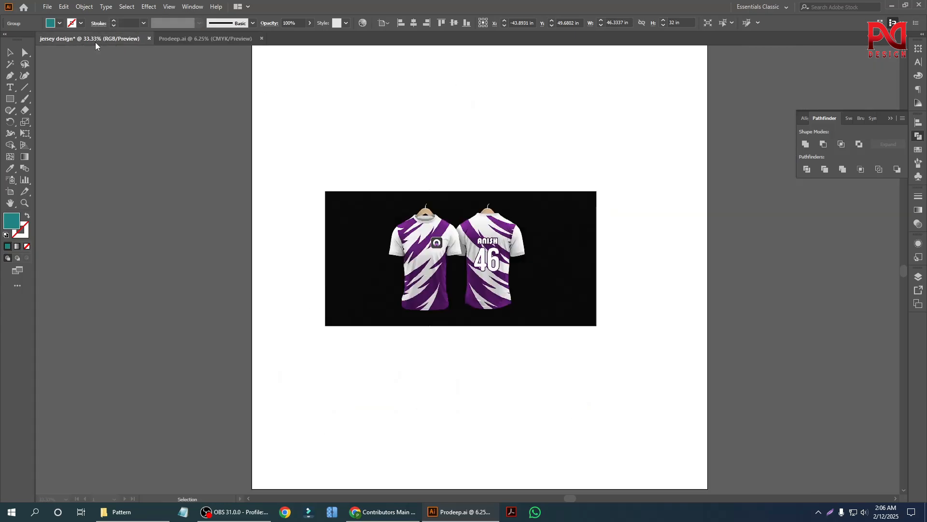
pyautogui.hotkey('ctrl', 'v')
# Move the pasted XL body pieces off the artboard to its left side and ungroup them
pyautogui.scroll(-1, 367, 295)
pyautogui.hotkey('alt', 'space')
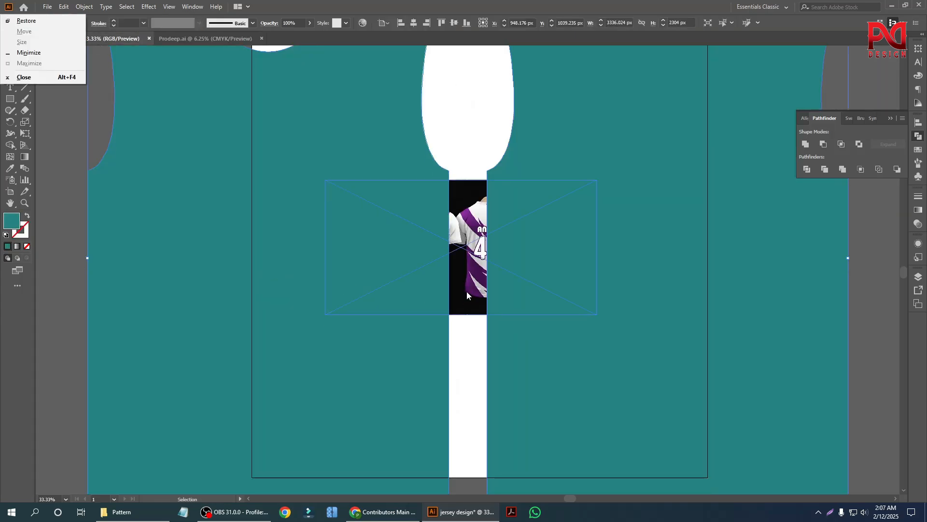
pyautogui.click(297, 291)
pyautogui.scroll(-2, 419, 275)
pyautogui.moveTo(400, 291); pyautogui.dragTo(186, 266)
pyautogui.scroll(-1, 517, 291)
pyautogui.rightClick(276, 260)
pyautogui.click(338, 319)
pyautogui.click(419, 358)
pyautogui.scroll(-2, 448, 302)
pyautogui.click(377, 290)
pyautogui.moveTo(377, 290); pyautogui.dragTo(302, 254)
# Enlarge the artboard around its centre to about 5727 × 5727 px with the Artboard tool
pyautogui.click(10, 194)
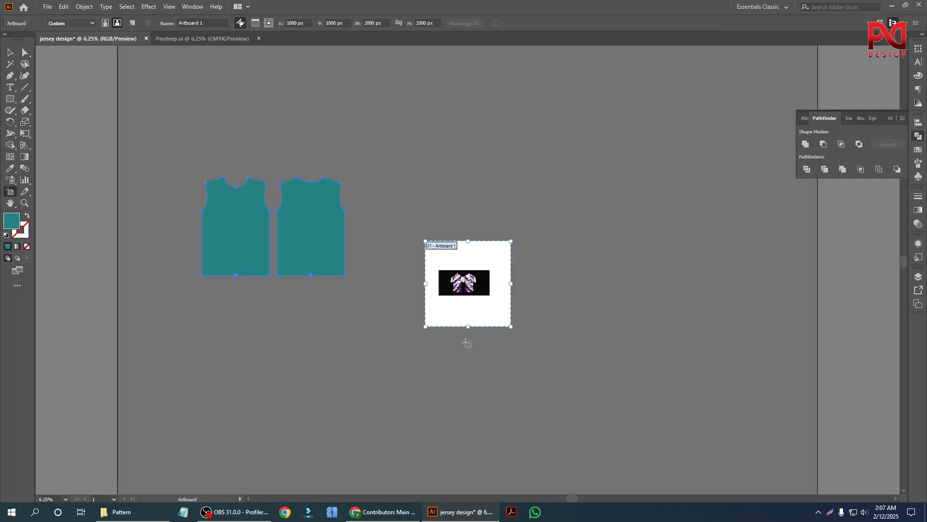
pyautogui.moveTo(511, 326); pyautogui.dragTo(590, 406)
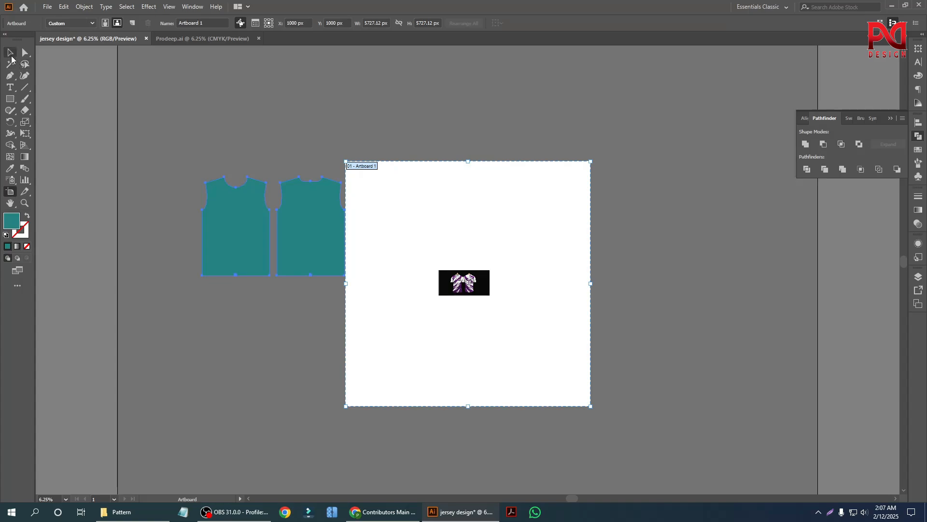
pyautogui.press('Escape')
# Scale up the jersey image proportionally around its centre to about 4162 × 2064 px
pyautogui.scroll(1, 444, 273)
pyautogui.click(454, 282)
pyautogui.moveTo(505, 304); pyautogui.dragTo(590, 410)
pyautogui.click(475, 184)
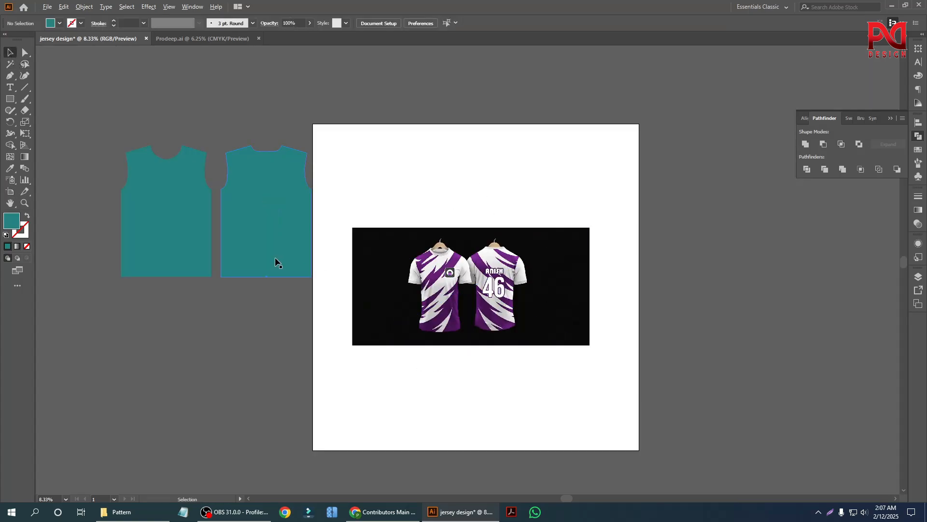
# Recolour both XL body pieces white by sampling the artboard with the Eyedropper tool
pyautogui.scroll(1, 274, 259)
pyautogui.scroll(-1, 288, 259)
pyautogui.moveTo(287, 252); pyautogui.dragTo(284, 256)
pyautogui.click(280, 297)
pyautogui.moveTo(110, 135); pyautogui.dragTo(292, 330)
pyautogui.click(10, 168)
pyautogui.click(412, 175)
pyautogui.press('v')
pyautogui.moveTo(183, 276); pyautogui.dragTo(183, 341)
pyautogui.moveTo(236, 214); pyautogui.dragTo(271, 325)
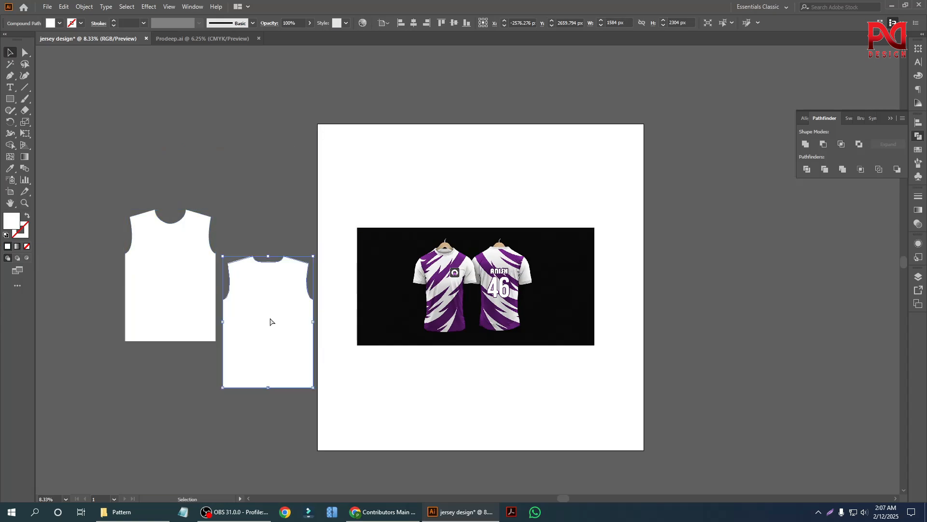
pyautogui.hotkey('ctrl', 'z')
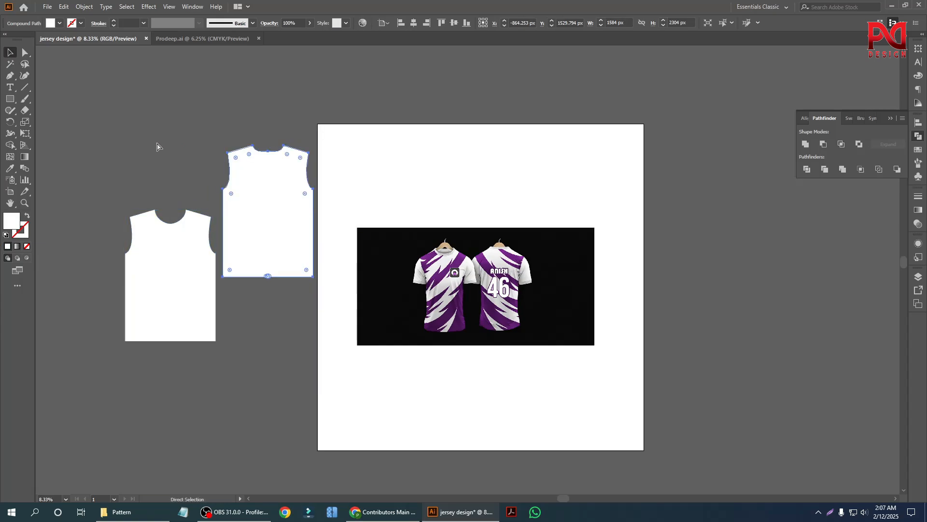
pyautogui.hotkey('ctrl', 'z')
pyautogui.click(118, 235)
# Duplicate the jersey image and place the copy outside the artboard, beside its right edge
pyautogui.scroll(-1, 431, 325)
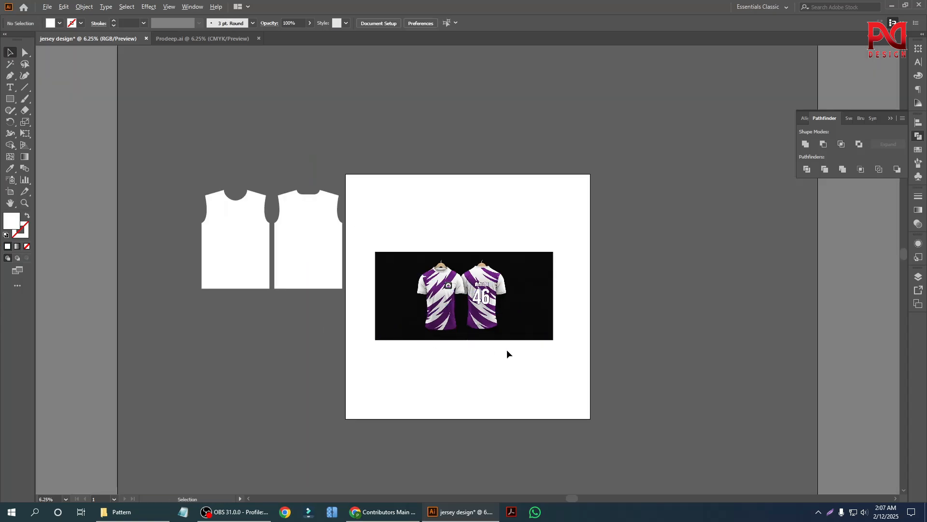
pyautogui.scroll(2, 530, 353)
pyautogui.scroll(-1, 535, 321)
pyautogui.scroll(1, 500, 323)
pyautogui.scroll(-1, 335, 321)
pyautogui.moveTo(377, 289); pyautogui.dragTo(676, 278)
pyautogui.click(498, 150)
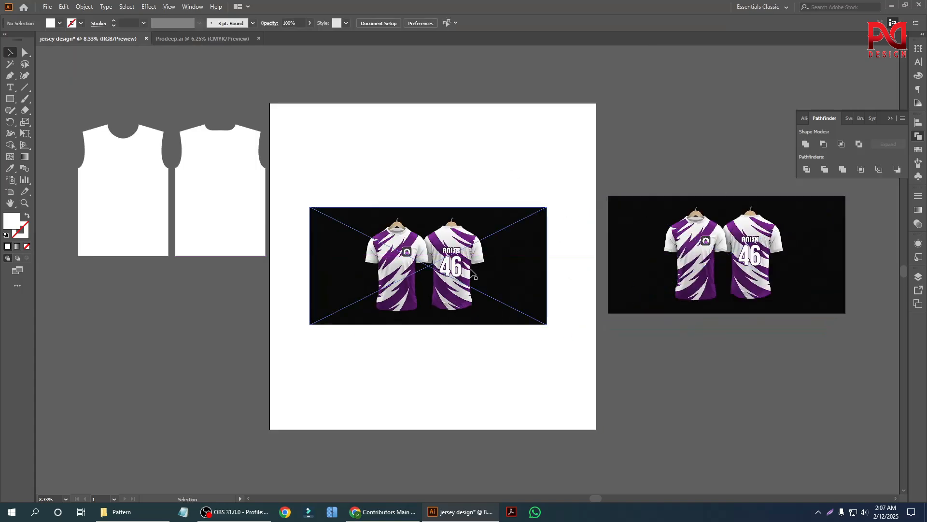
# Embed the linked jersey image that lies on the artboard and deselect it
pyautogui.scroll(2, 468, 302)
pyautogui.click(399, 266)
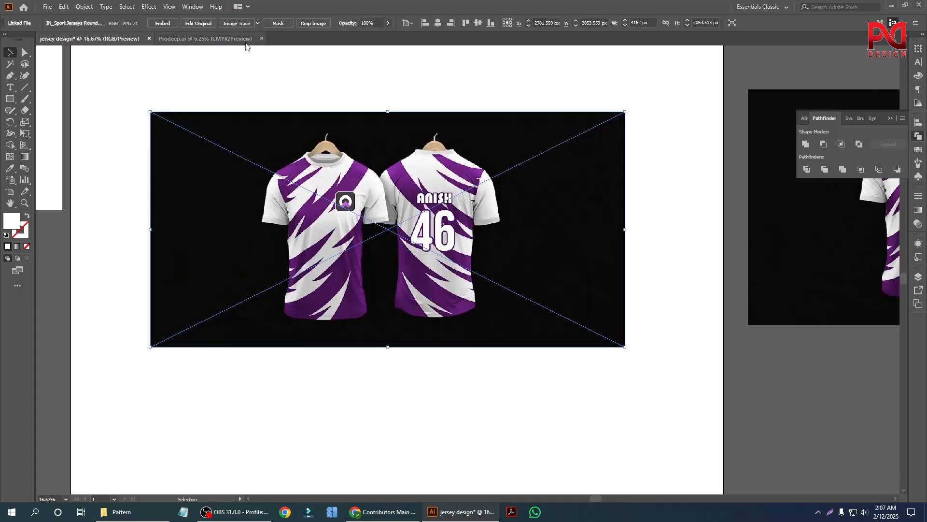
pyautogui.click(162, 23)
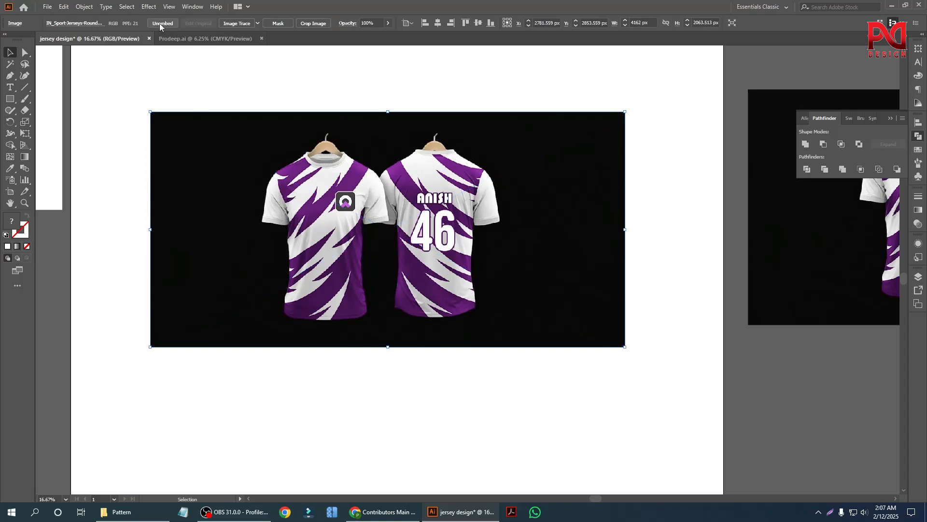
pyautogui.click(282, 69)
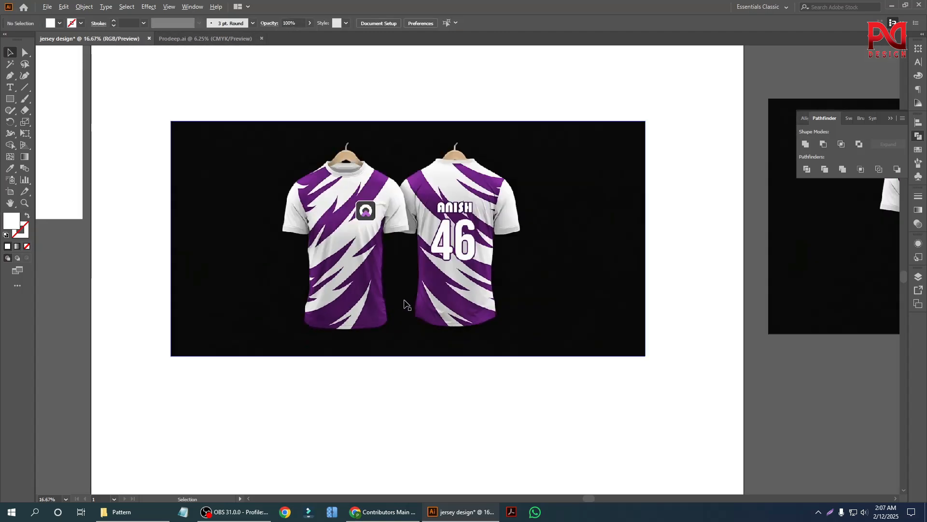
# Enlarge the embedded jersey image proportionally around its centre to about 6518 × 3232 px
pyautogui.hotkey('ctrl', '-')
pyautogui.hotkey('ctrl', '-')
pyautogui.scroll(1, 406, 303)
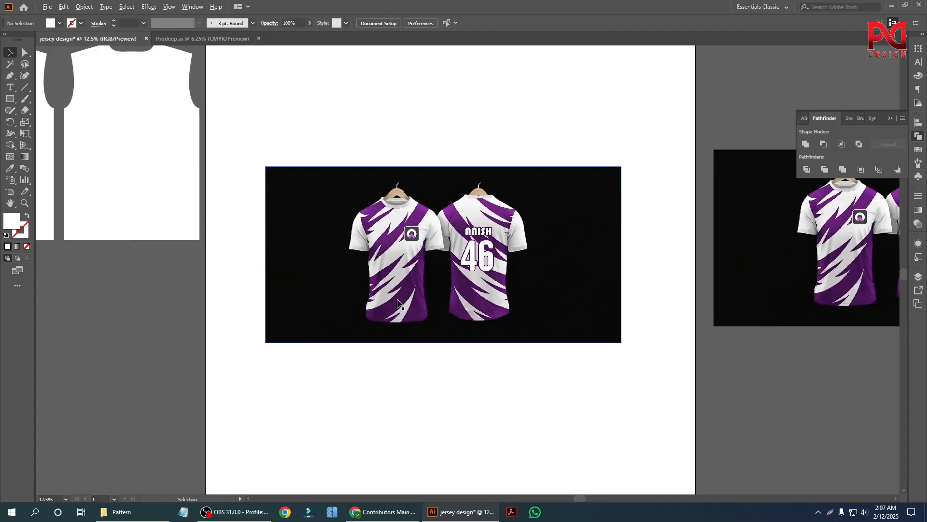
pyautogui.scroll(1, 397, 303)
pyautogui.scroll(-2, 402, 307)
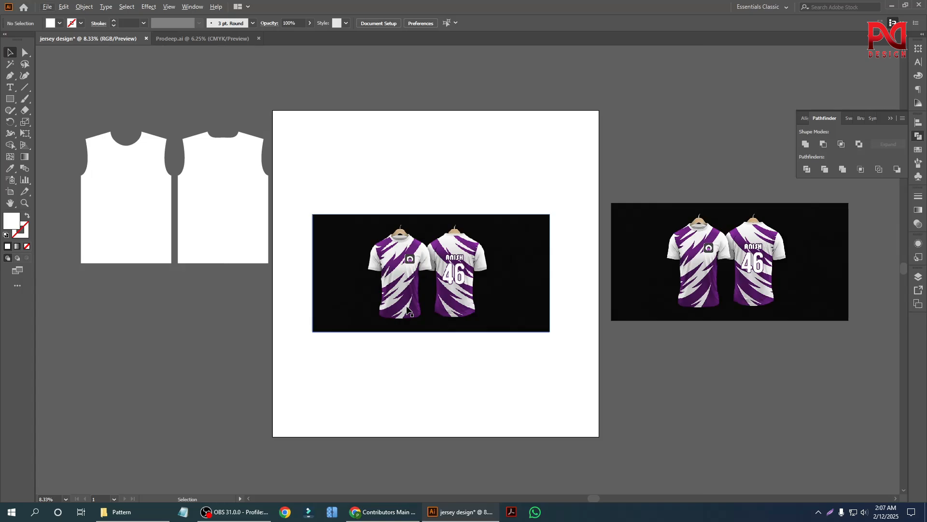
pyautogui.scroll(1, 411, 309)
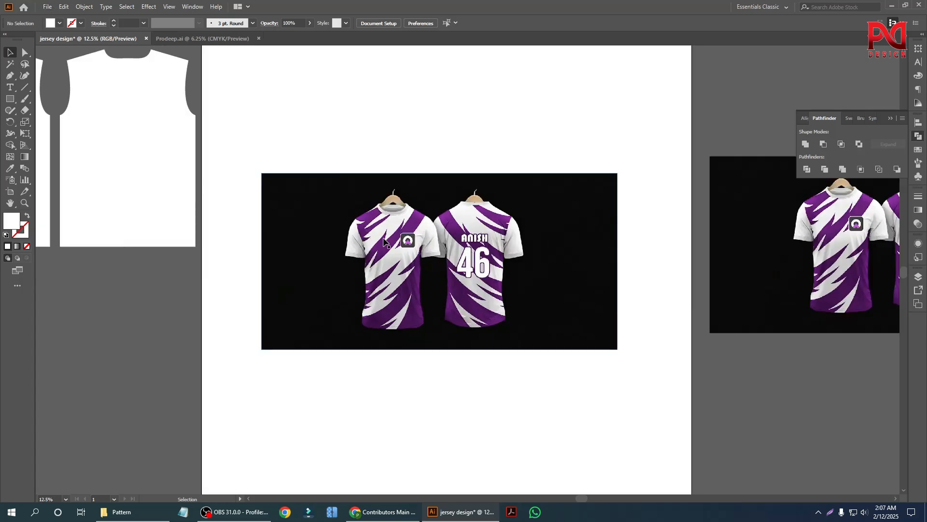
pyautogui.scroll(-2, 446, 311)
pyautogui.click(441, 240)
pyautogui.moveTo(618, 303); pyautogui.dragTo(720, 357)
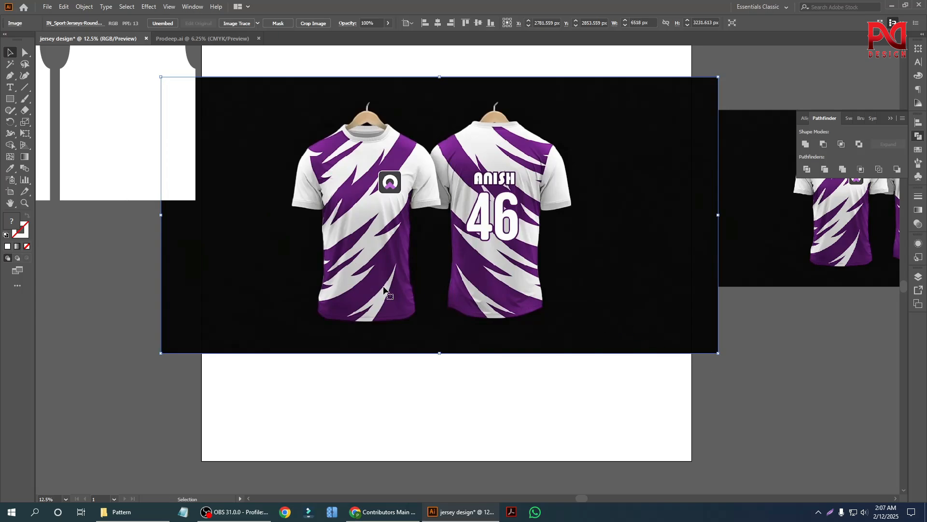
# Draw a rectangle about 1130 × 2228 px over the front jersey's body and swap its fill and stroke so it is an unfilled white outline
pyautogui.rightClick(8, 100)
pyautogui.click(48, 99)
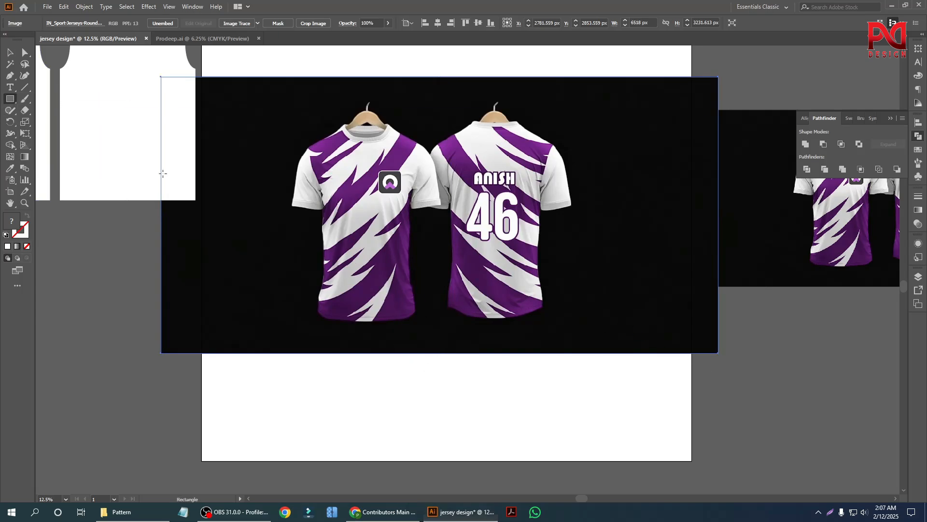
pyautogui.scroll(1, 390, 201)
pyautogui.scroll(3, 405, 226)
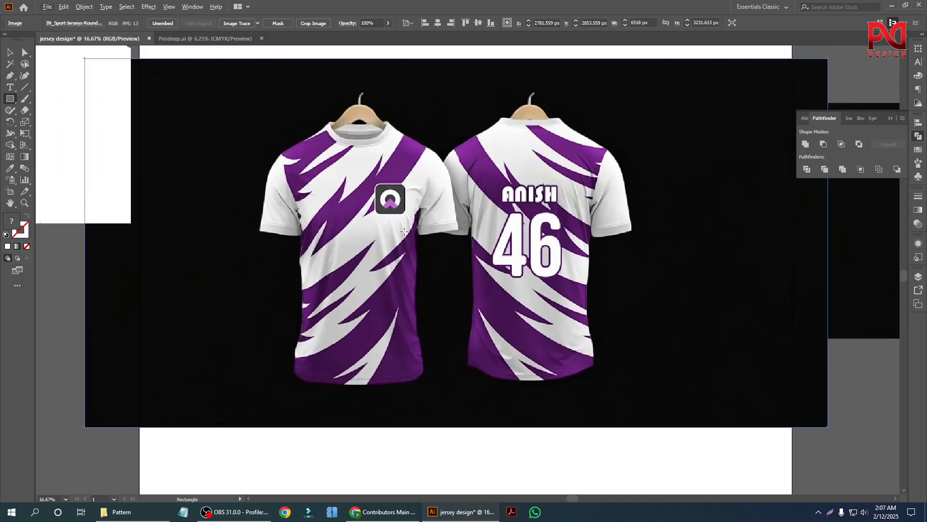
pyautogui.scroll(1, 400, 234)
pyautogui.scroll(-1, 400, 234)
pyautogui.scroll(-1, 400, 234)
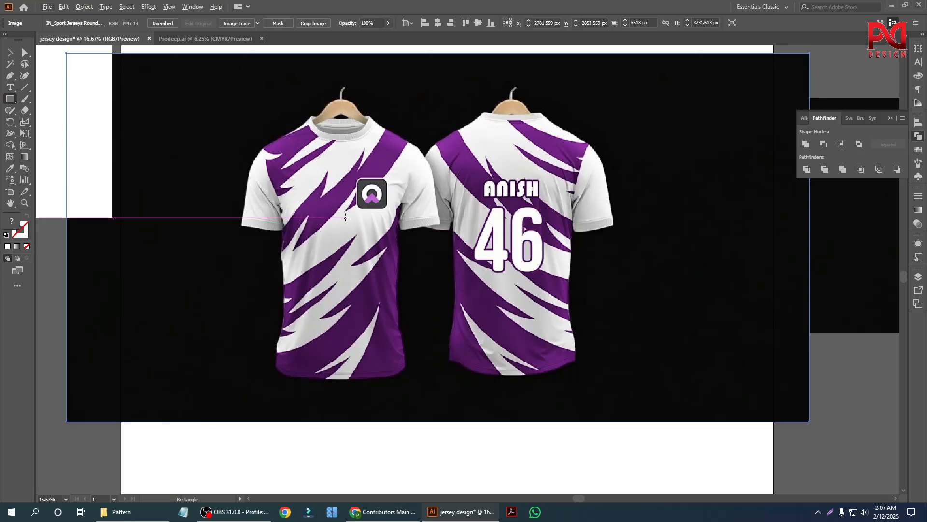
pyautogui.scroll(1, 337, 211)
pyautogui.scroll(-1, 306, 192)
pyautogui.scroll(-1, 306, 195)
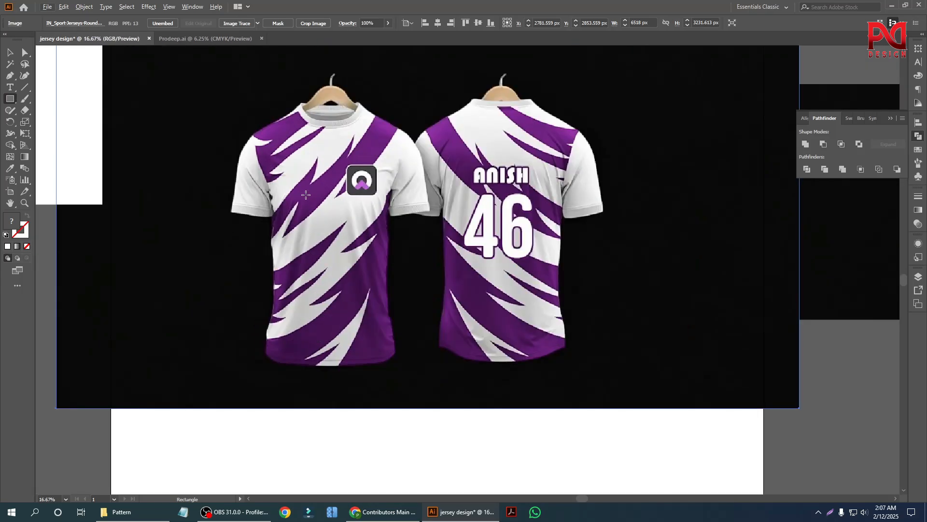
pyautogui.moveTo(265, 109); pyautogui.dragTo(395, 362)
pyautogui.scroll(1, 279, 109)
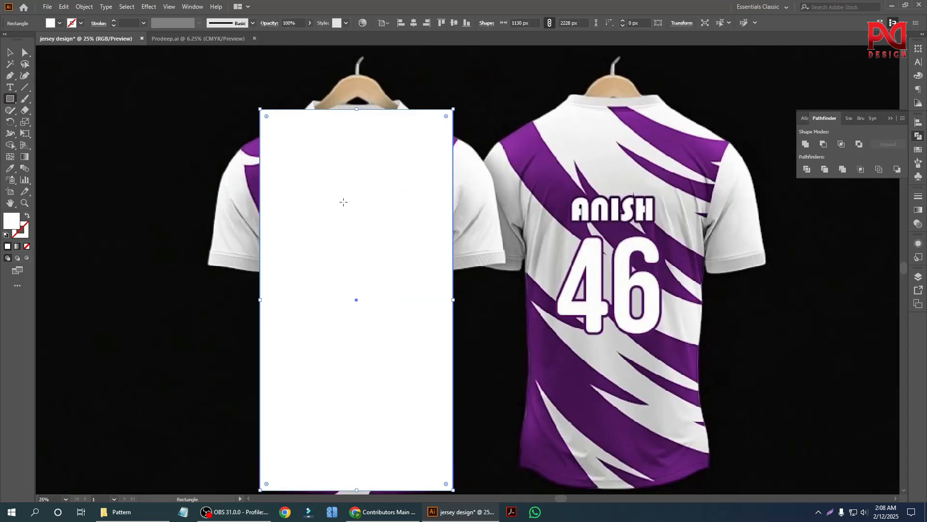
pyautogui.hotkey('shift', 'x')
# Lower the rectangle's top edge and move both side edges inward, bringing it to about 1091 × 2205.5 px around the jersey body
pyautogui.scroll(1, 377, 158)
pyautogui.scroll(1, 376, 159)
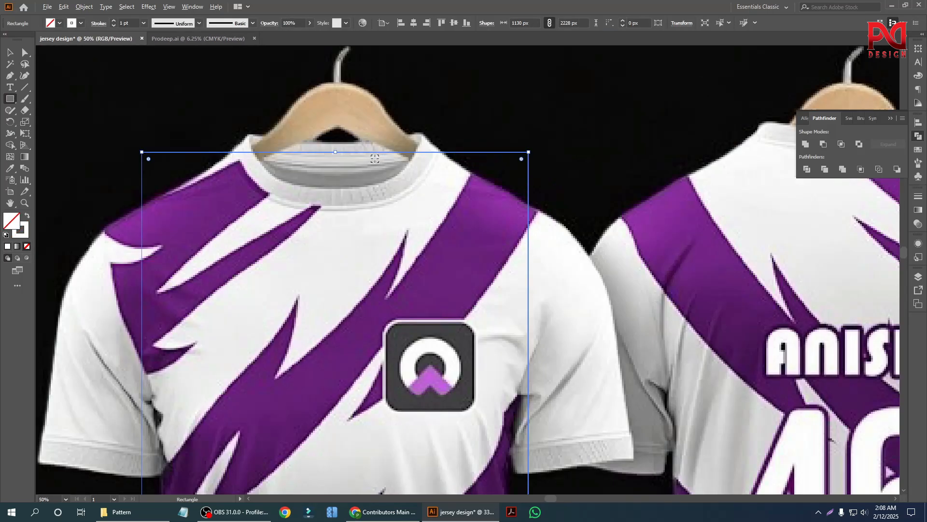
pyautogui.moveTo(335, 152); pyautogui.dragTo(332, 161)
pyautogui.scroll(-1, 401, 217)
pyautogui.scroll(-1, 405, 185)
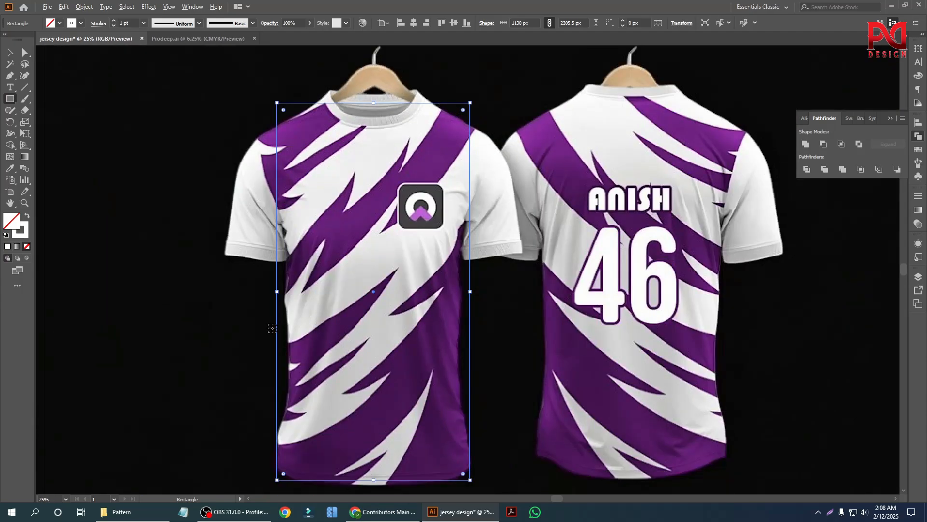
pyautogui.scroll(1, 272, 328)
pyautogui.scroll(-1, 276, 334)
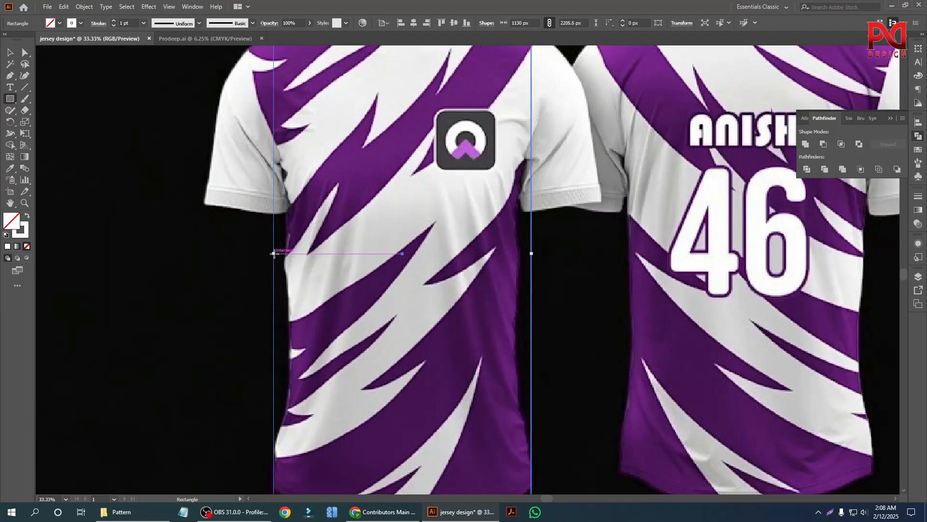
pyautogui.moveTo(273, 253); pyautogui.dragTo(278, 253)
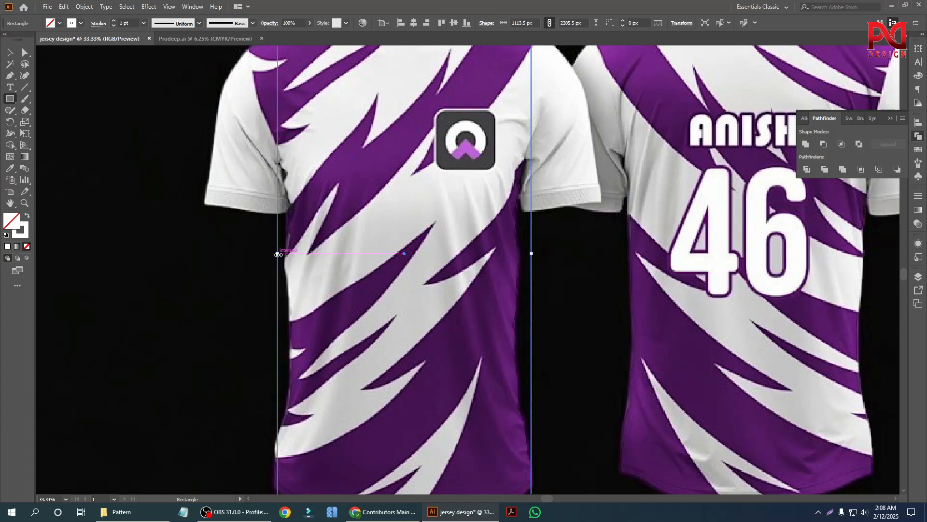
pyautogui.scroll(-1, 428, 356)
pyautogui.moveTo(532, 241); pyautogui.dragTo(527, 242)
# Fine-tune the rectangle's side edges and extend its bottom edge to the jersey hem, giving about 1104 × 2230 px
pyautogui.scroll(-1, 483, 238)
pyautogui.scroll(5, 480, 239)
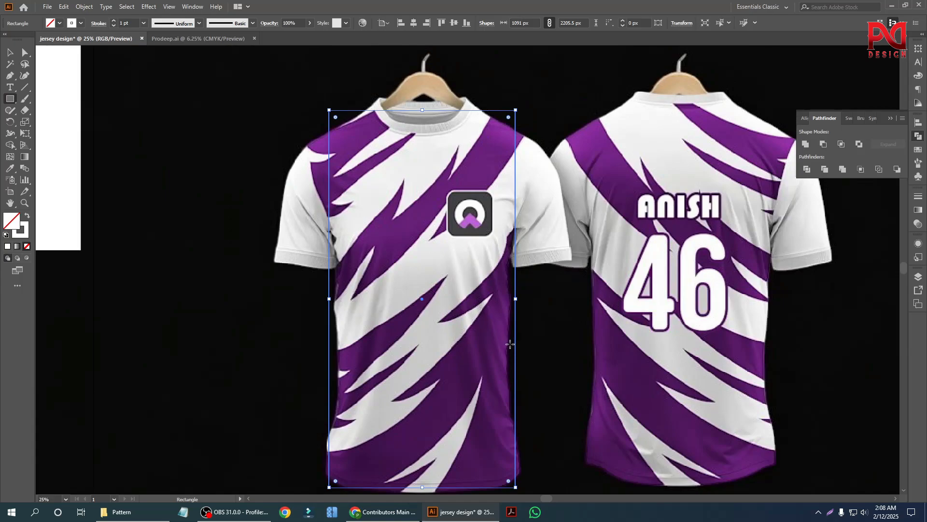
pyautogui.moveTo(517, 303); pyautogui.dragTo(513, 301)
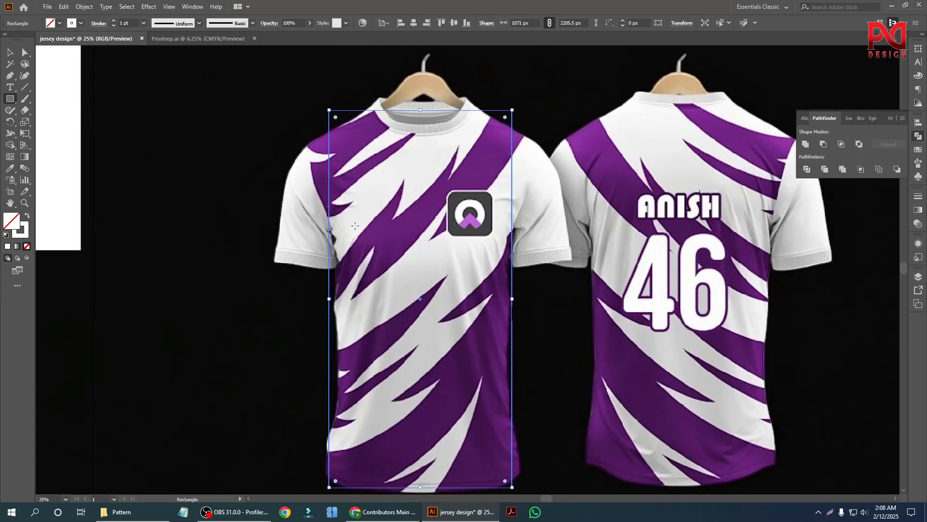
pyautogui.moveTo(329, 299); pyautogui.dragTo(326, 300)
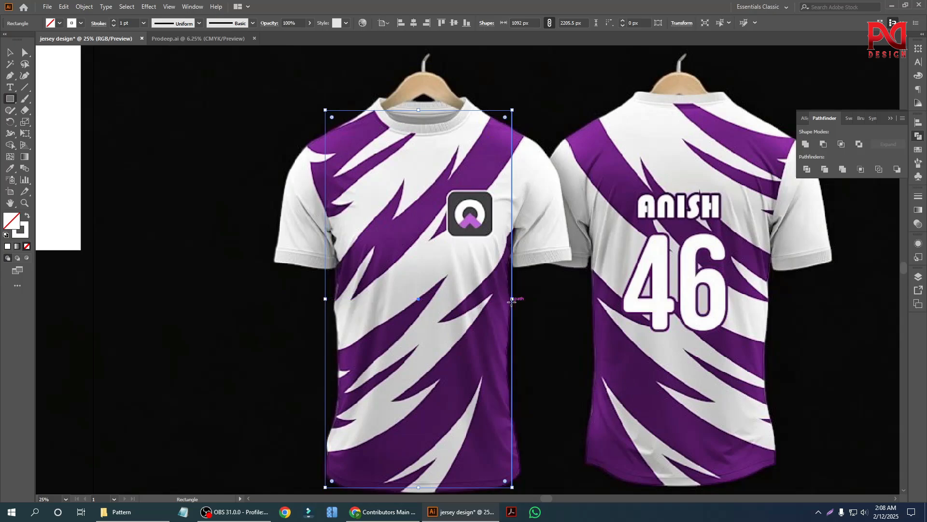
pyautogui.moveTo(514, 300); pyautogui.dragTo(514, 301)
pyautogui.scroll(-3, 510, 305)
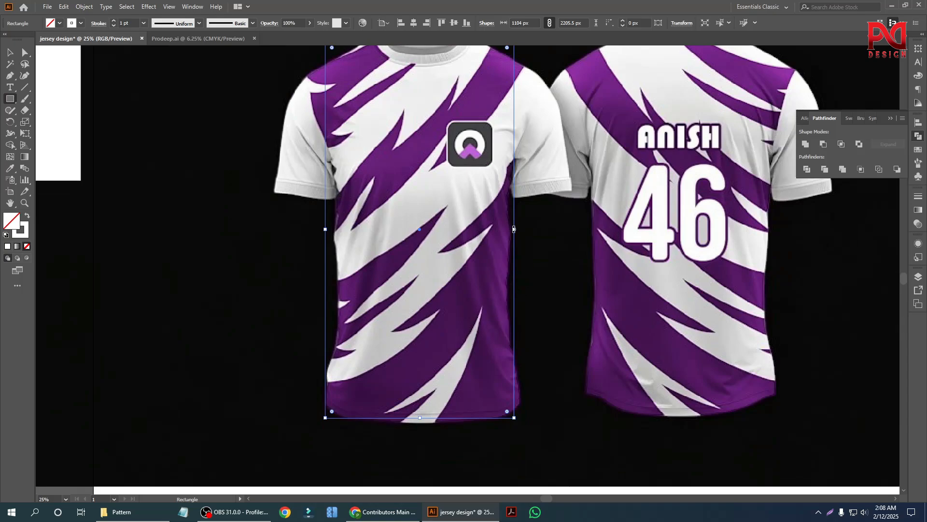
pyautogui.moveTo(422, 420); pyautogui.dragTo(423, 425)
pyautogui.scroll(-2, 420, 390)
# Select the rectangle together with the embedded jersey image, make a clipping mask from them, and deselect the result
pyautogui.press('v')
pyautogui.moveTo(387, 133); pyautogui.dragTo(468, 345)
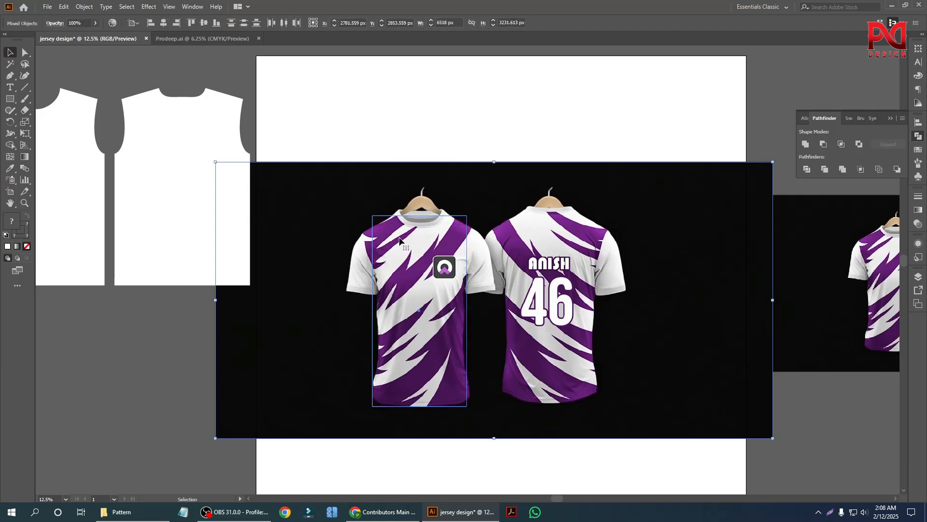
pyautogui.rightClick(400, 240)
pyautogui.click(430, 321)
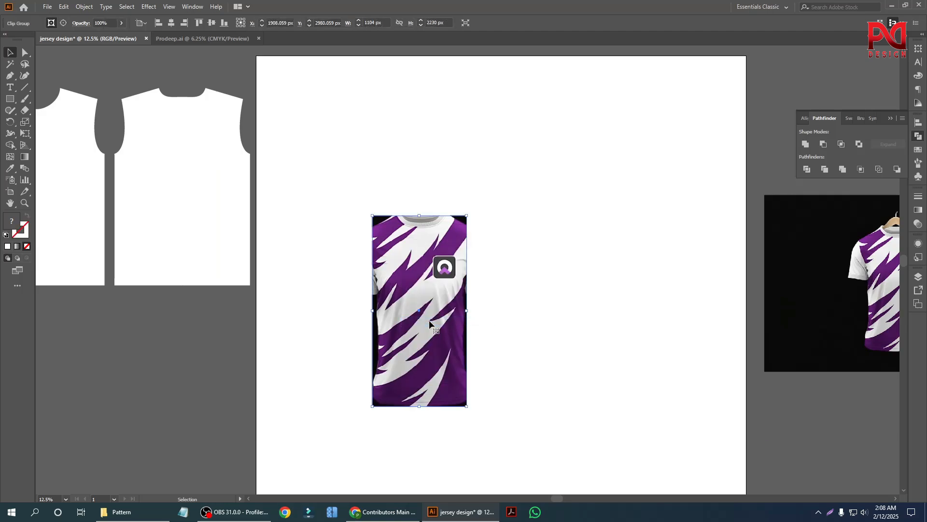
pyautogui.click(411, 165)
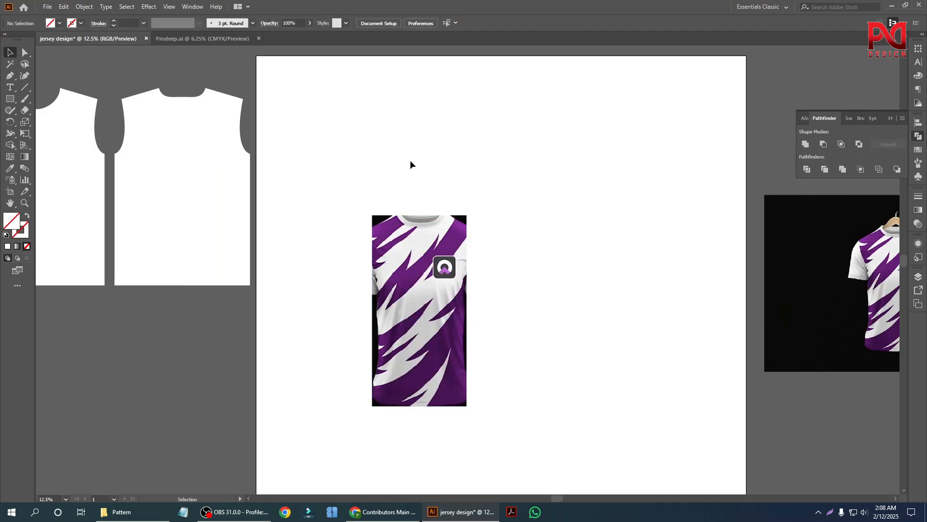
# Check the back pattern piece's width and height in its transform values, then deselect it
pyautogui.scroll(-1, 386, 262)
pyautogui.scroll(-1, 400, 275)
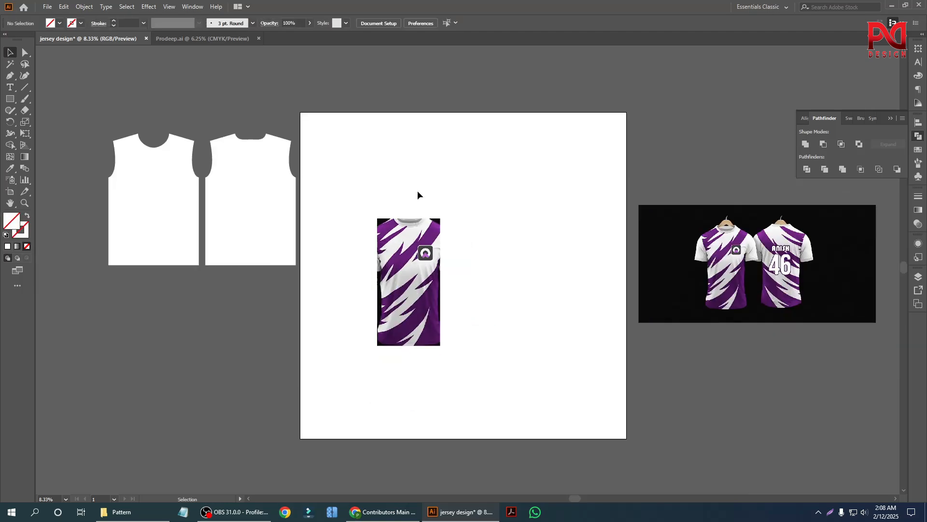
pyautogui.scroll(1, 419, 305)
pyautogui.scroll(-1, 398, 303)
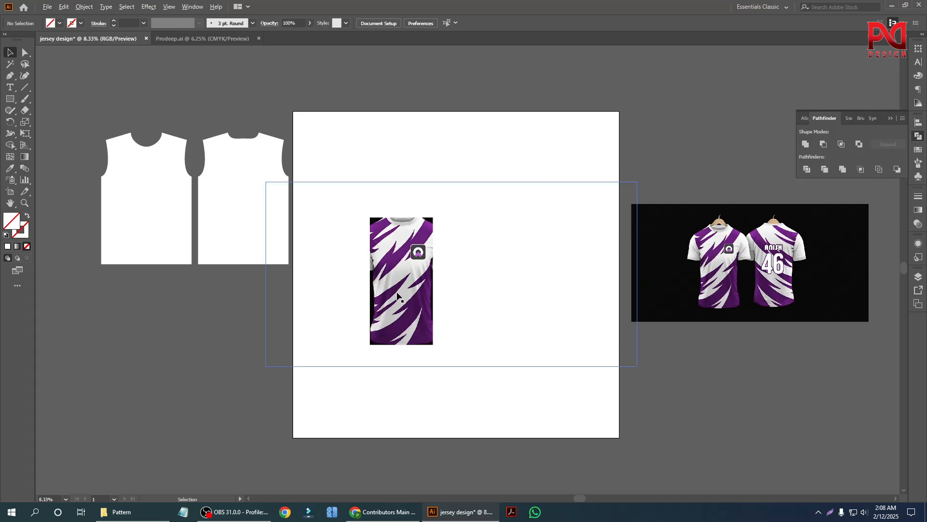
pyautogui.scroll(1, 399, 324)
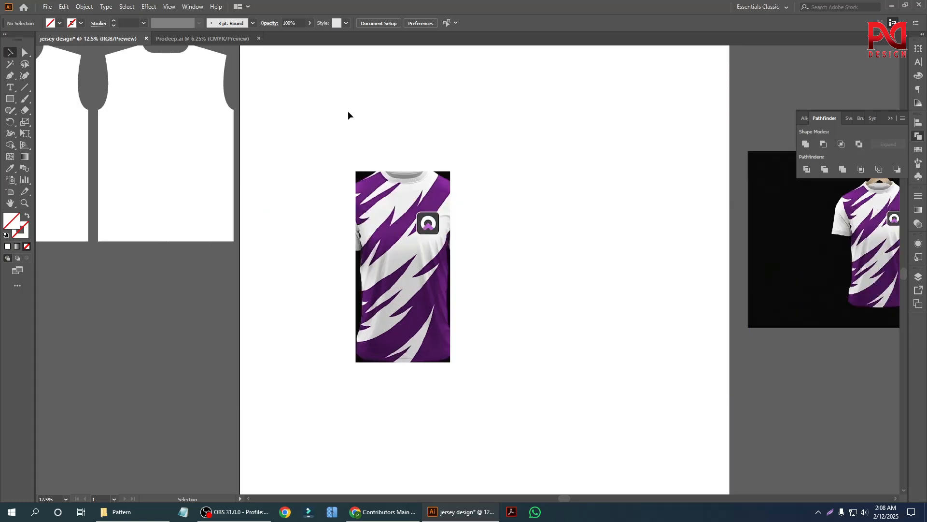
pyautogui.click(202, 153)
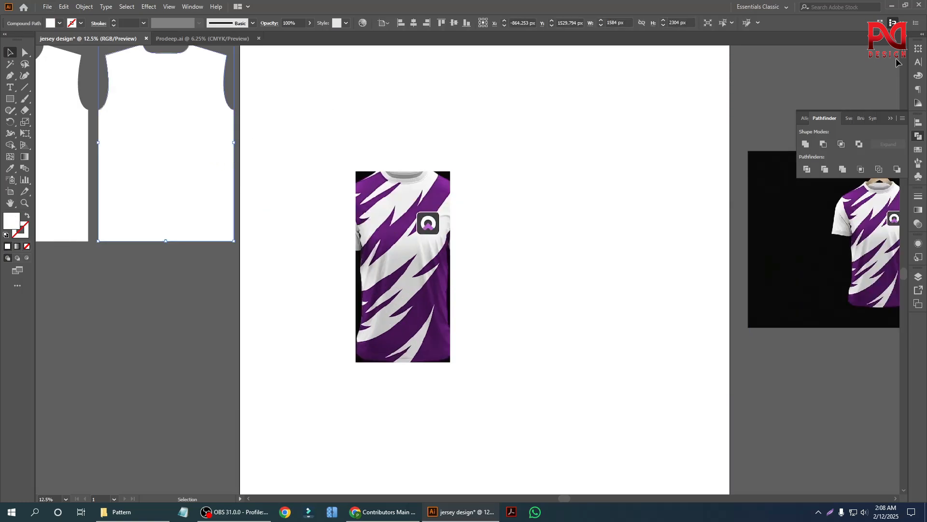
pyautogui.click(921, 50)
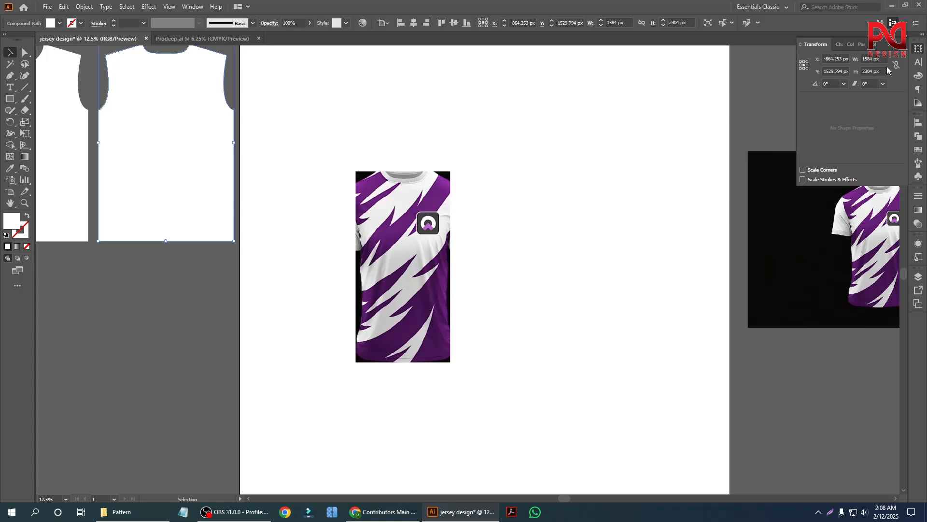
pyautogui.click(512, 106)
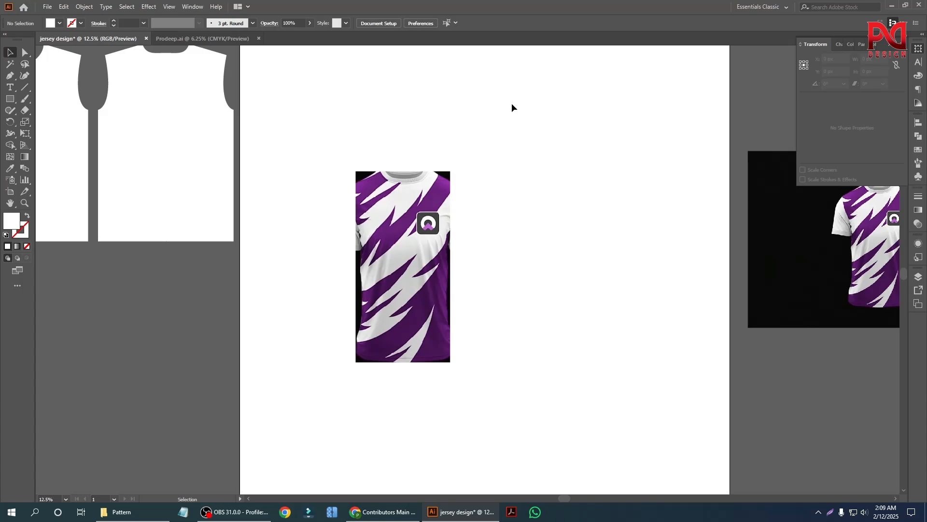
# Show the rulers with inches as the unit and check the back pattern piece's size in inches
pyautogui.hotkey('ctrl', 'r')
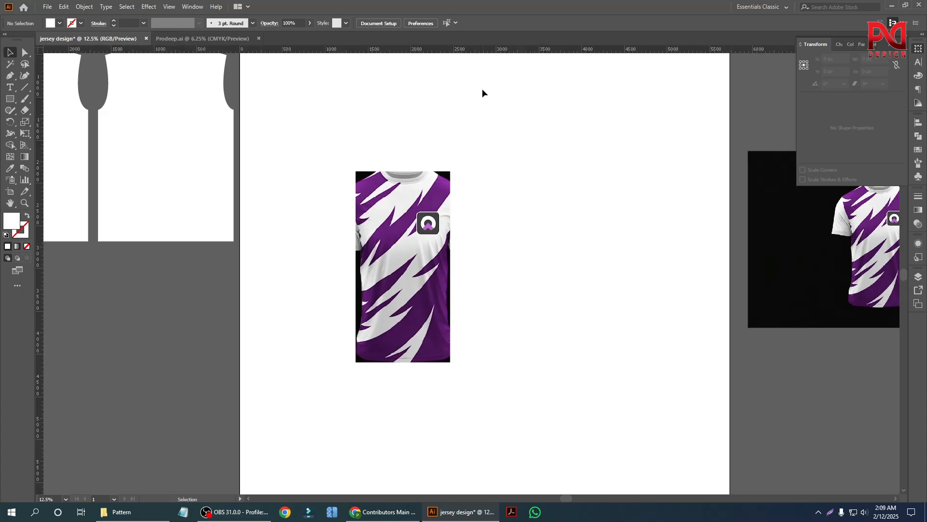
pyautogui.rightClick(353, 50)
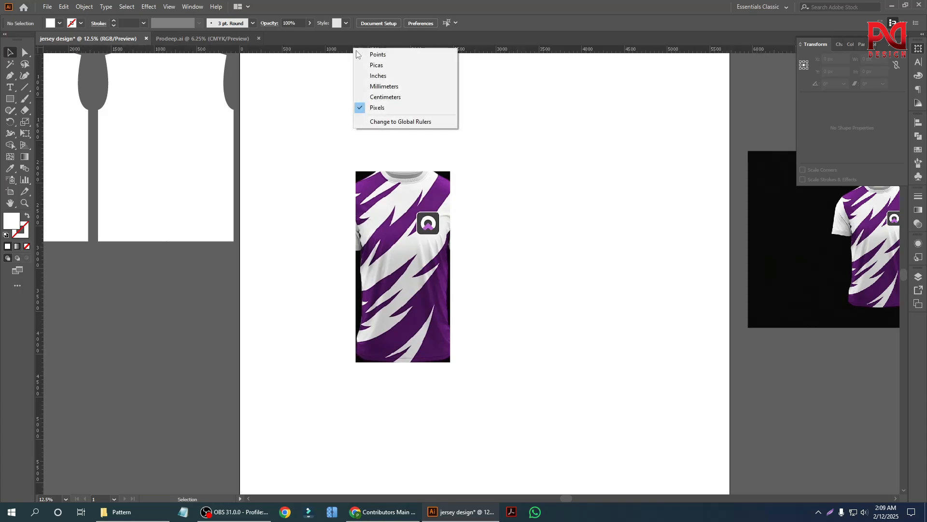
pyautogui.click(384, 76)
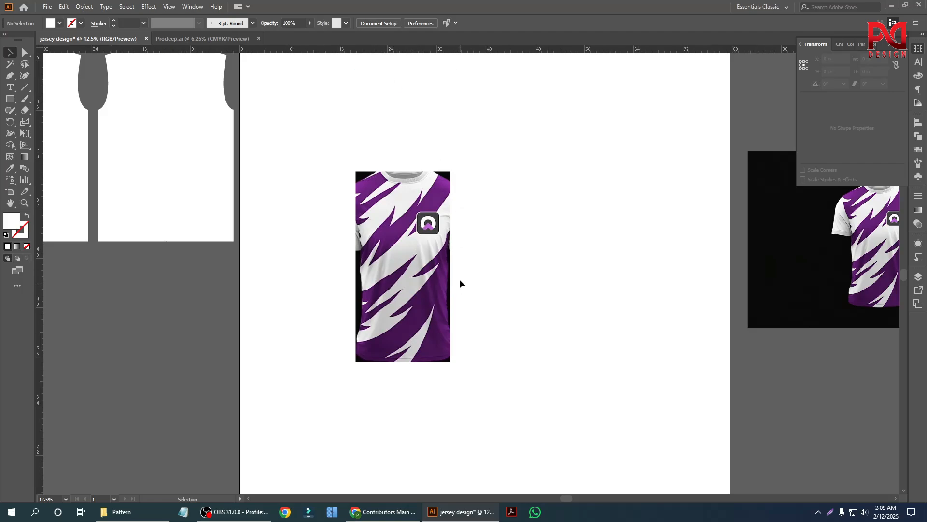
pyautogui.scroll(-1, 461, 262)
pyautogui.click(265, 212)
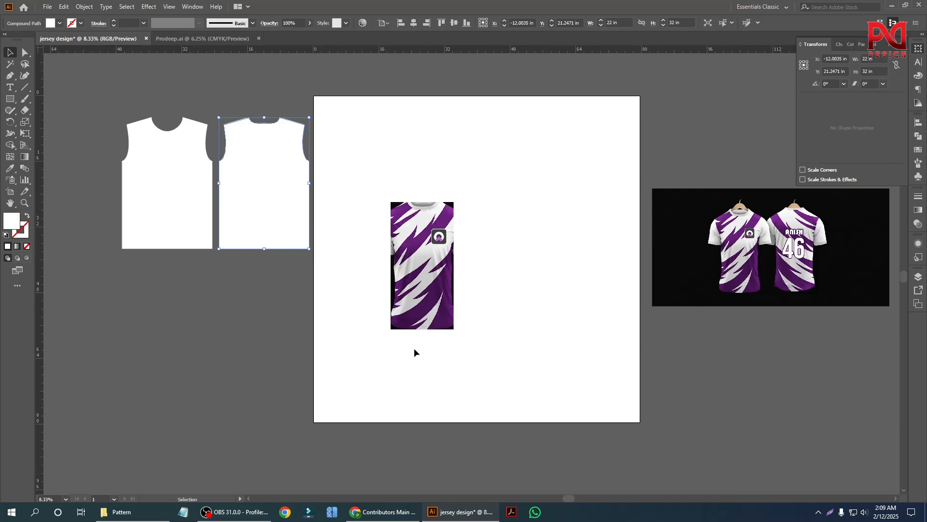
# Move the clipped jersey front toward the artboard's horizontal middle, to about X 39.78 in, Y 34.17 in
pyautogui.scroll(-1, 454, 285)
pyautogui.click(628, 242)
pyautogui.click(442, 290)
pyautogui.scroll(1, 521, 268)
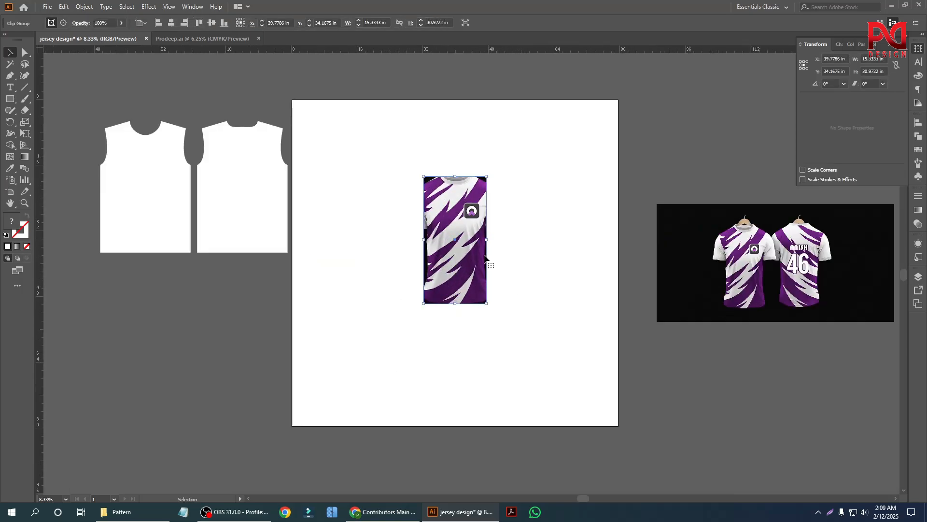
# Resize the clipped jersey front non-proportionally to 22 in wide and 32 in high
pyautogui.scroll(1, 482, 242)
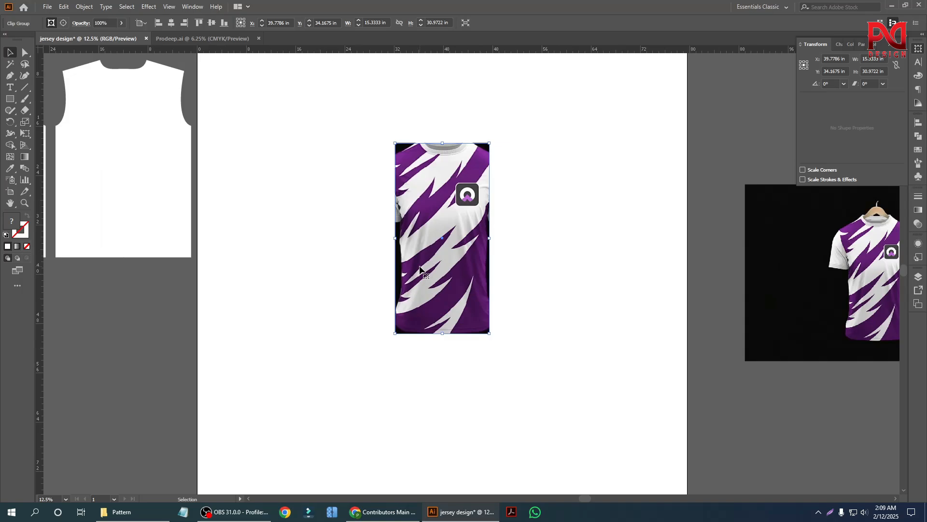
pyautogui.click(877, 58)
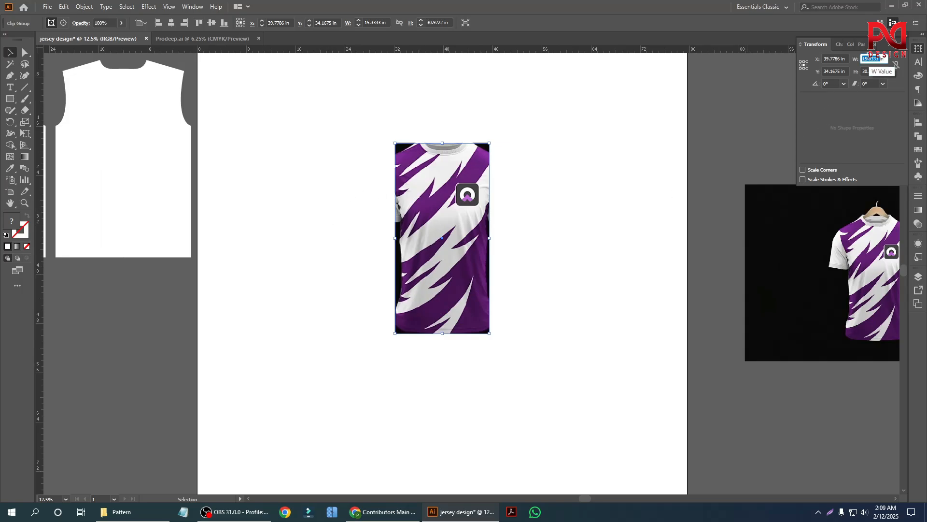
pyautogui.write('22in')
pyautogui.press('Return')
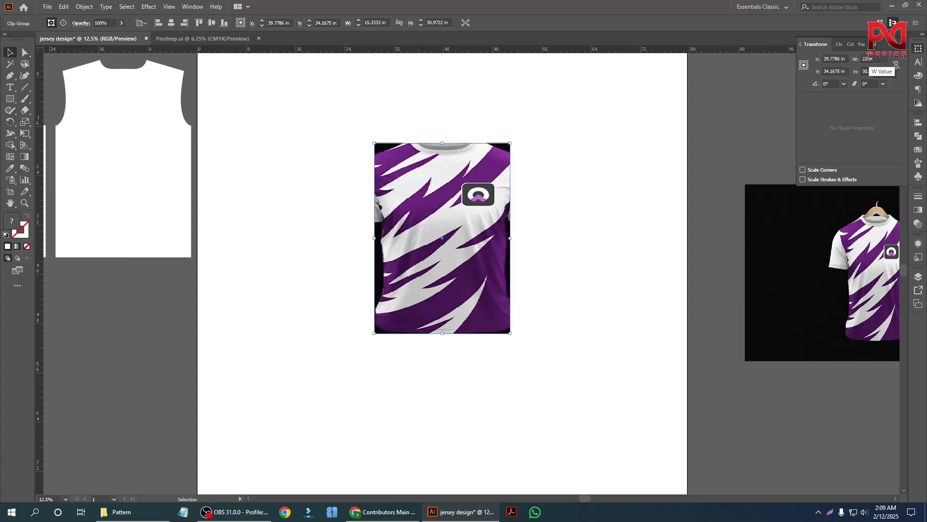
pyautogui.click(871, 71)
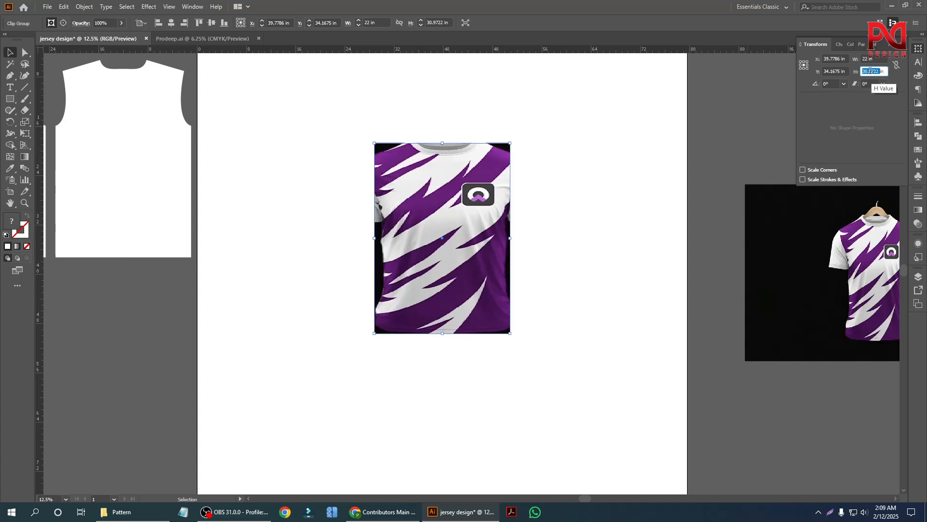
pyautogui.write('32in')
pyautogui.press('Return')
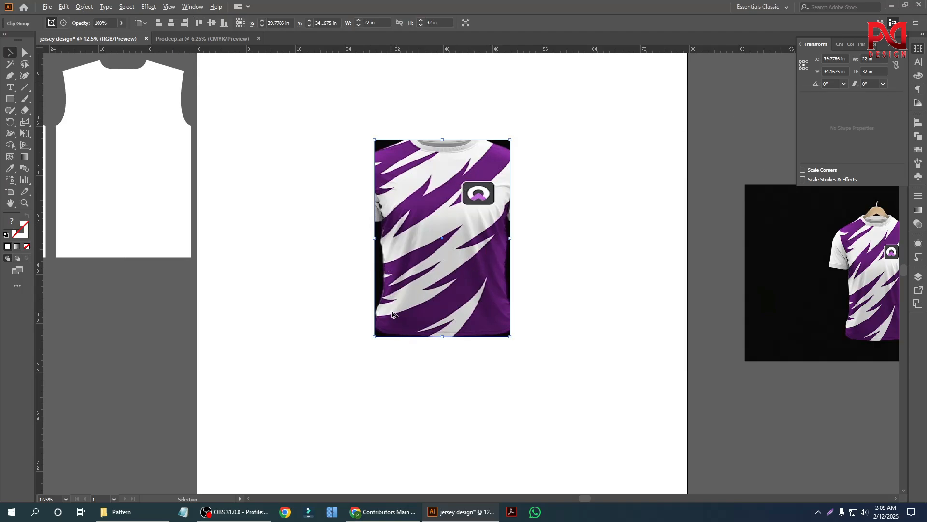
# Centre the clipped jersey front horizontally and vertically on the artboard and deselect it
pyautogui.scroll(-1, 392, 311)
pyautogui.scroll(-1, 435, 324)
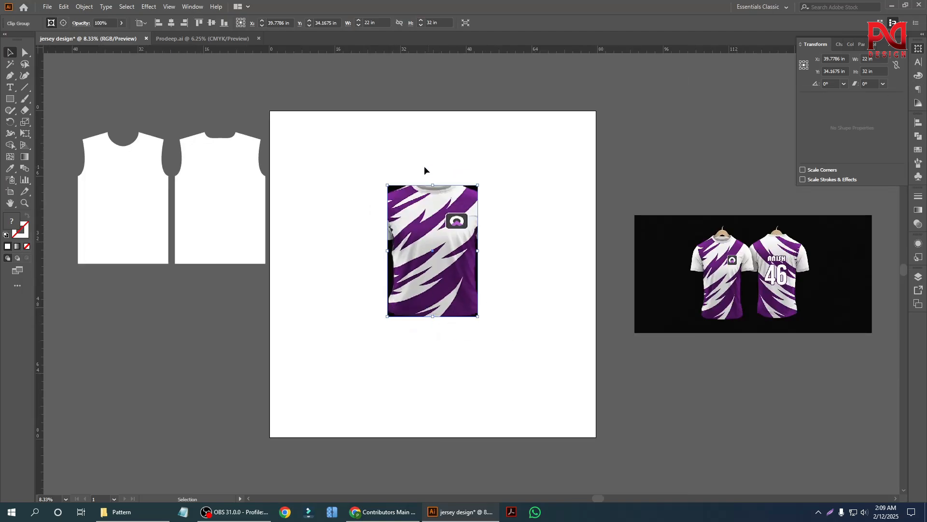
pyautogui.click(172, 22)
pyautogui.click(211, 23)
pyautogui.click(341, 164)
pyautogui.click(445, 303)
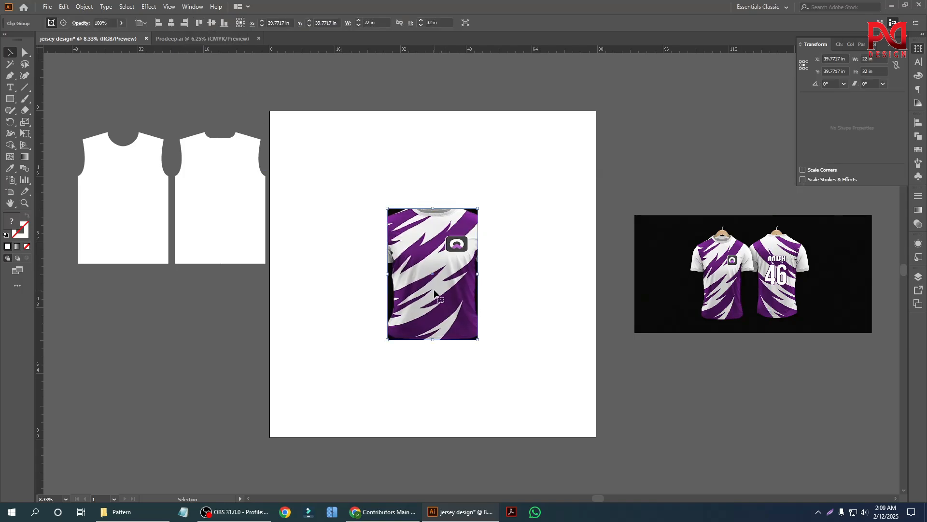
pyautogui.hotkey('ctrl', 'shift', 'a')
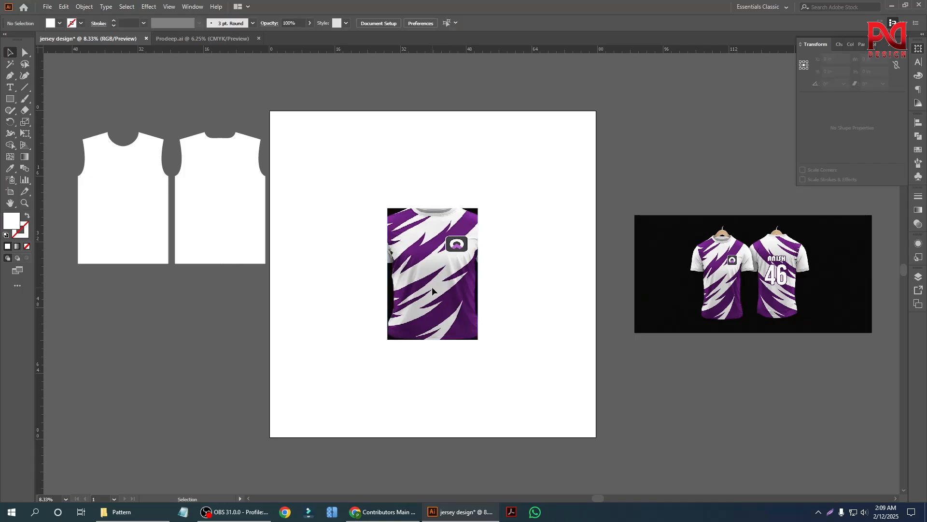
# Start a Pen path at the reference image's left edge and place corner points around the lowest small purple spike
pyautogui.scroll(1, 433, 277)
pyautogui.scroll(-1, 493, 295)
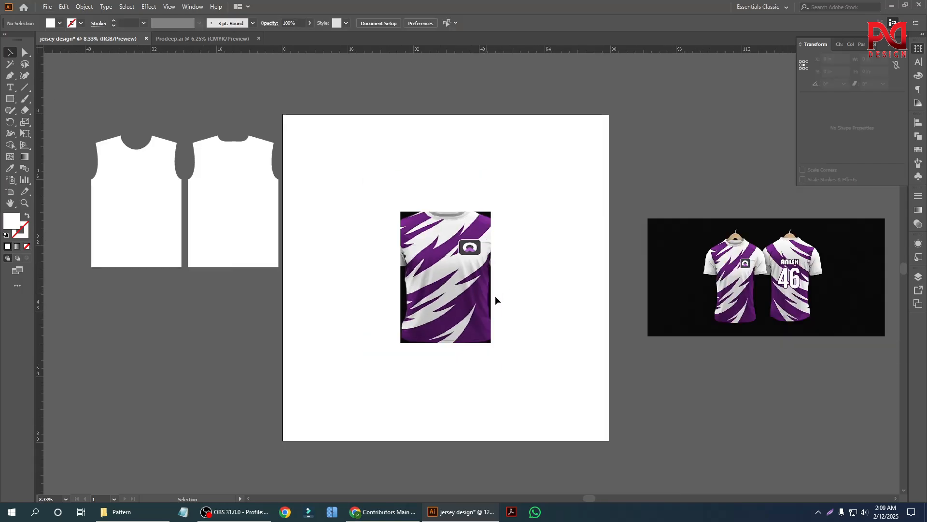
pyautogui.click(10, 75)
pyautogui.scroll(1, 469, 292)
pyautogui.scroll(1, 483, 326)
pyautogui.scroll(-1, 423, 326)
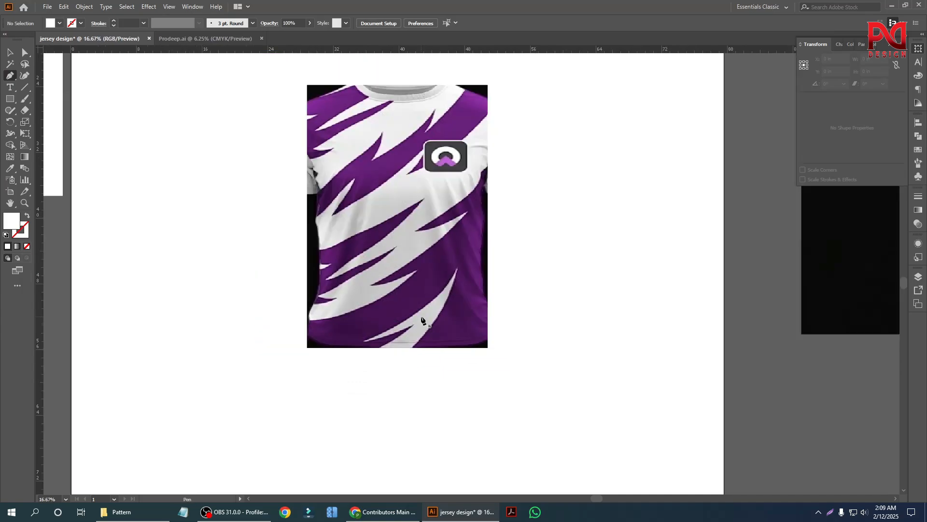
pyautogui.scroll(1, 432, 325)
pyautogui.scroll(-3, 410, 347)
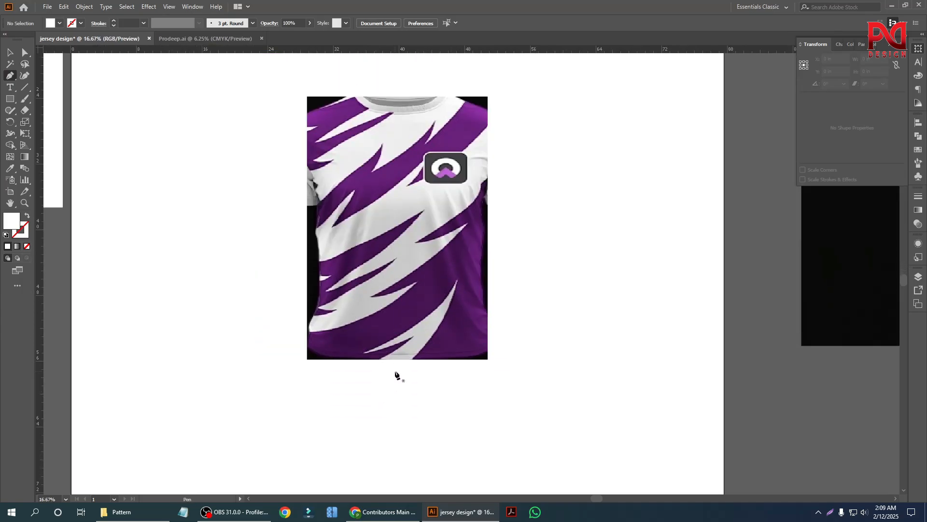
pyautogui.scroll(1, 319, 344)
pyautogui.scroll(-1, 304, 343)
pyautogui.scroll(1, 303, 344)
pyautogui.scroll(1, 319, 338)
pyautogui.scroll(-2, 321, 338)
pyautogui.scroll(1, 339, 330)
pyautogui.scroll(1, 340, 329)
pyautogui.scroll(-2, 294, 308)
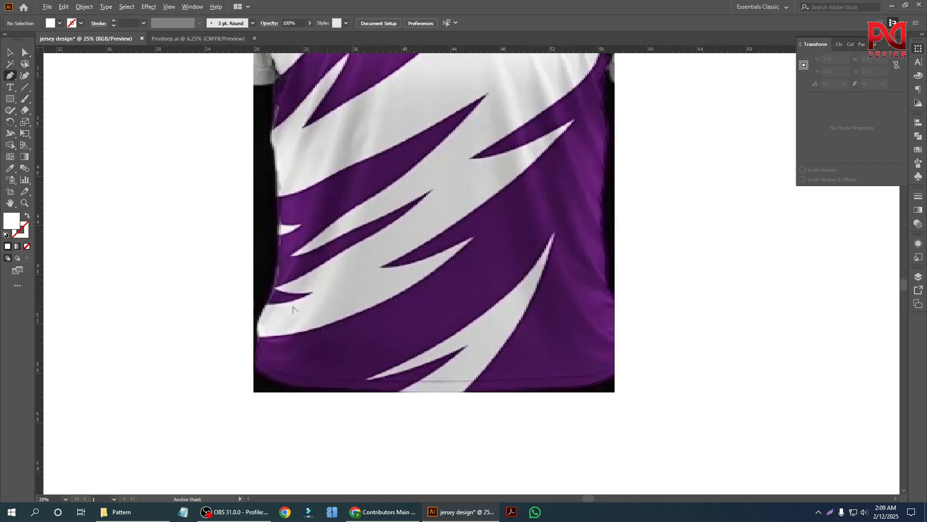
pyautogui.scroll(1, 304, 316)
pyautogui.scroll(-1, 296, 317)
pyautogui.scroll(2, 297, 318)
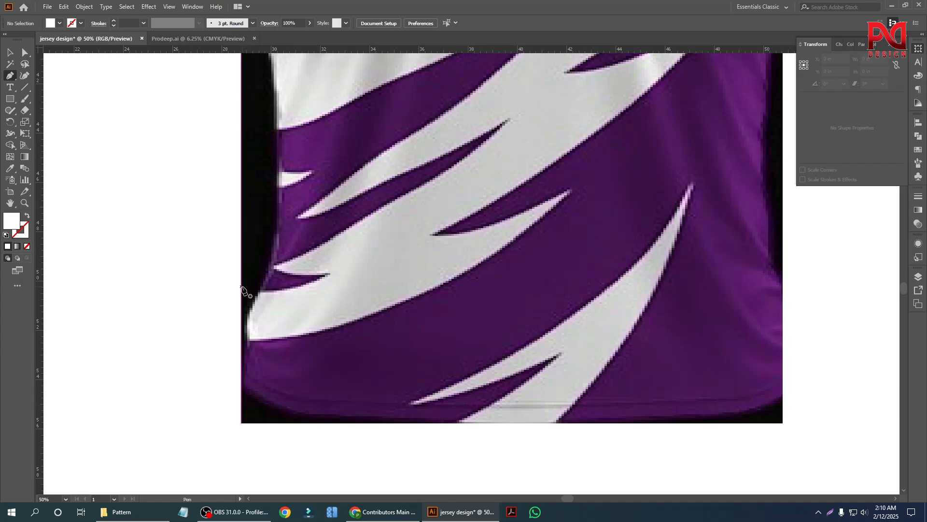
pyautogui.click(242, 285)
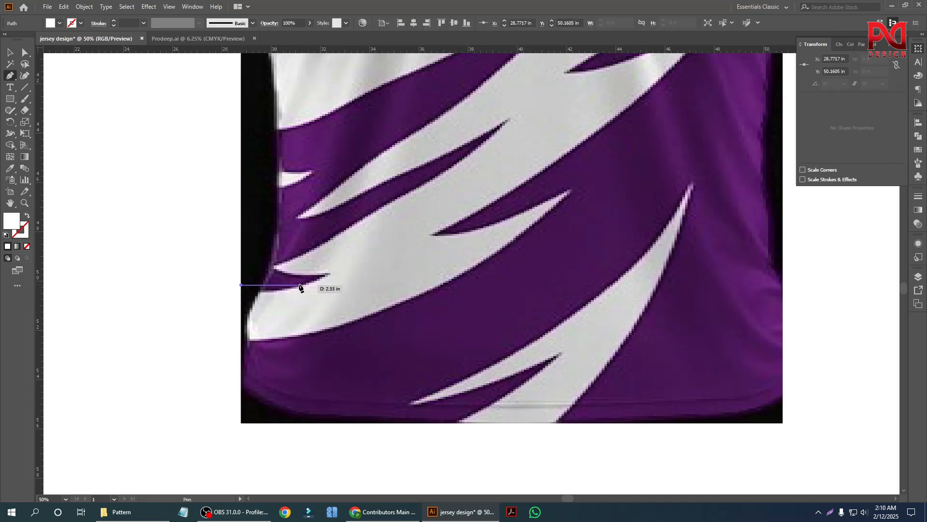
pyautogui.click(330, 276)
pyautogui.scroll(1, 320, 268)
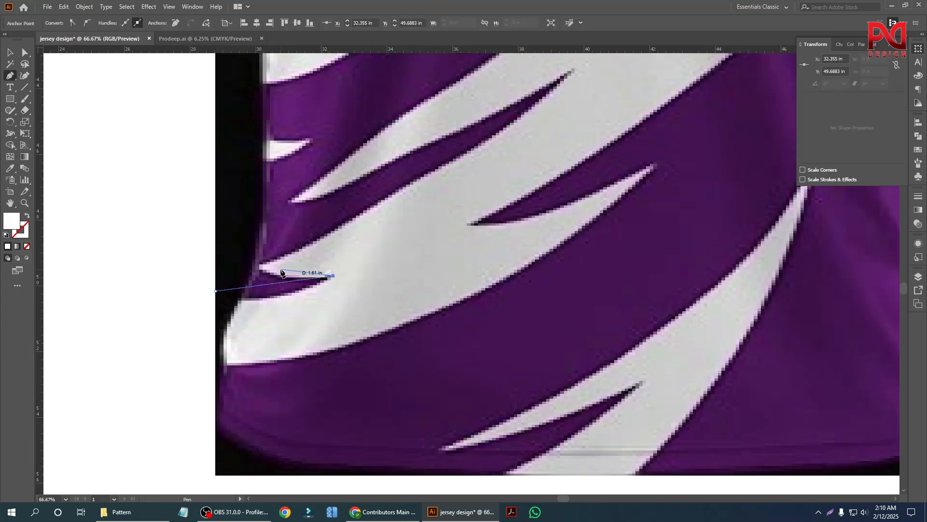
pyautogui.click(260, 269)
# Continue the path with straight segments around the two larger purple spikes above and close it along the image's left edge
pyautogui.scroll(-1, 280, 289)
pyautogui.scroll(2, 386, 281)
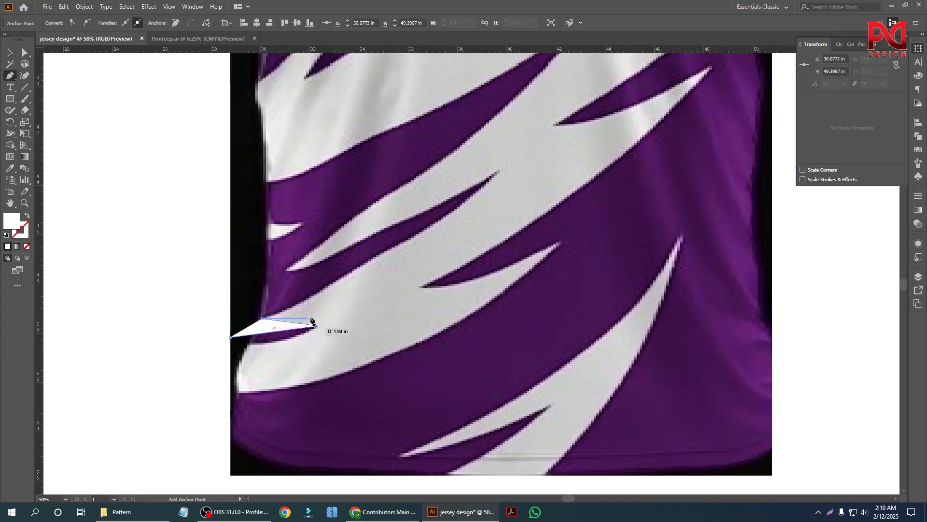
pyautogui.click(502, 170)
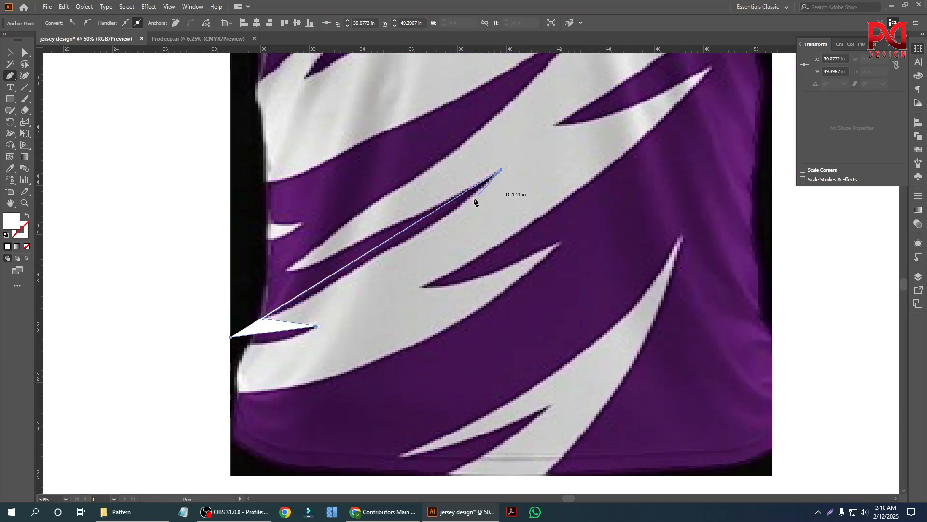
pyautogui.click(284, 270)
pyautogui.scroll(2, 421, 325)
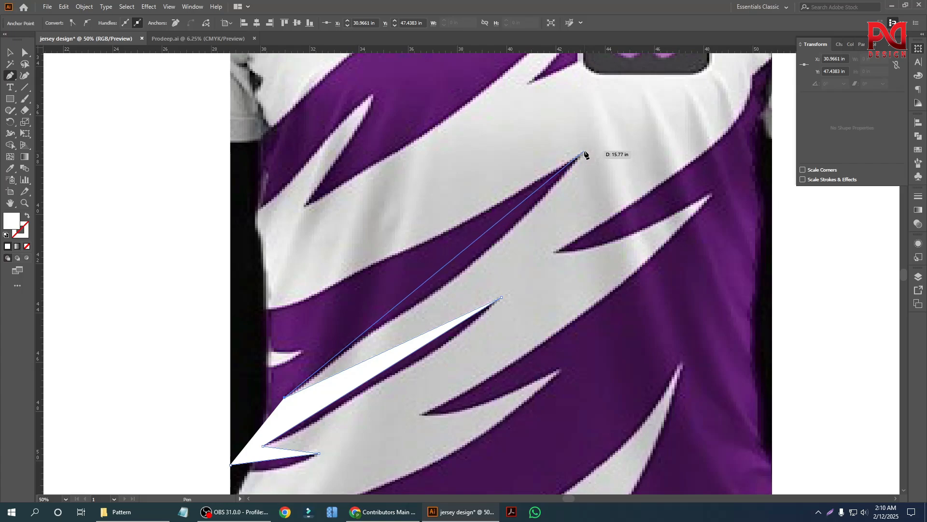
pyautogui.click(583, 152)
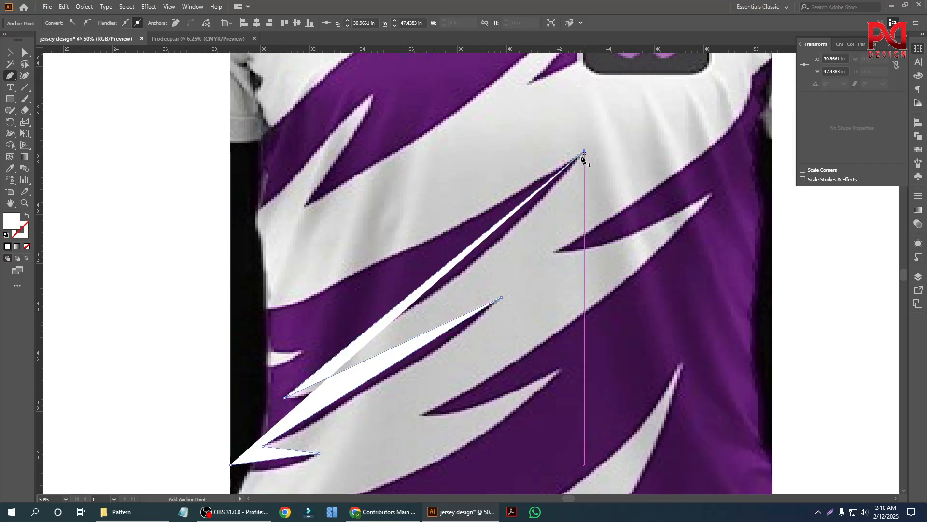
pyautogui.click(231, 308)
pyautogui.scroll(-3, 321, 310)
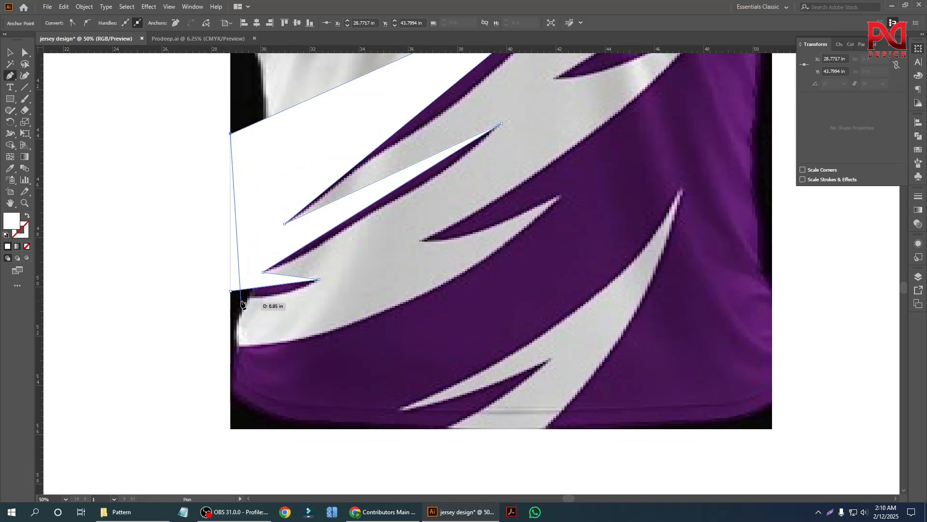
pyautogui.click(231, 290)
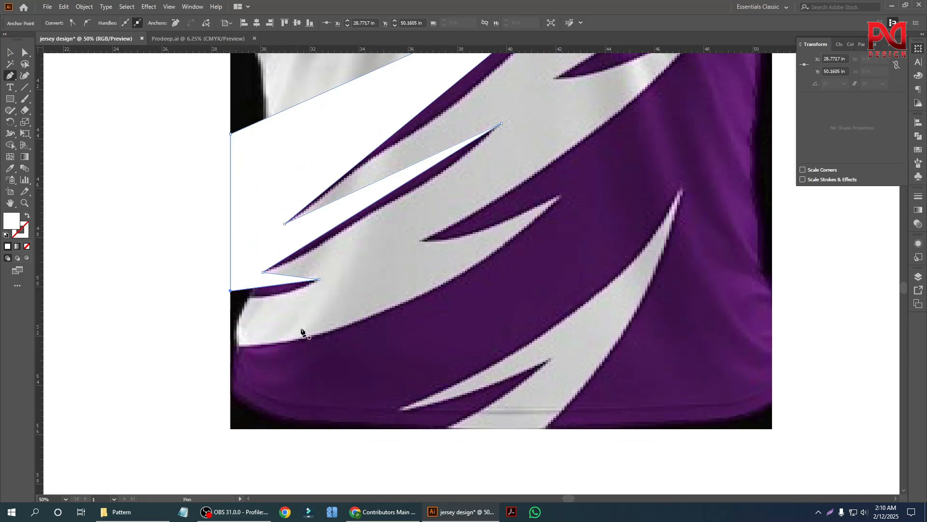
# Swap the traced shape's fill and stroke so that it has no fill over the reference
pyautogui.scroll(1, 298, 330)
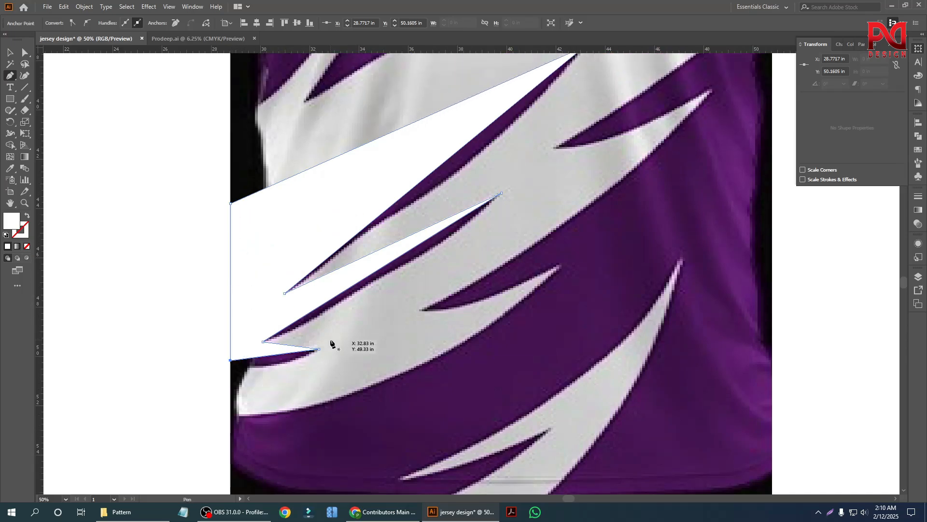
pyautogui.hotkey('shift', 'x')
pyautogui.scroll(-1, 368, 314)
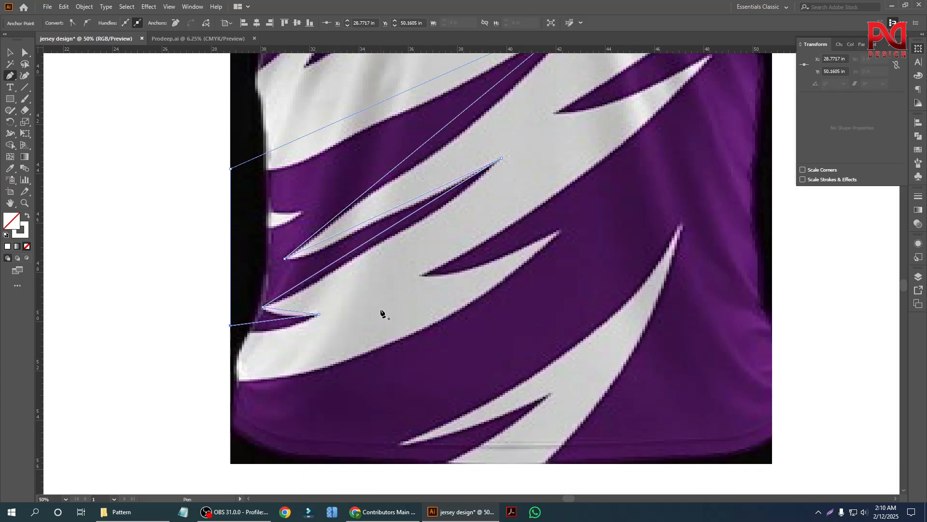
pyautogui.scroll(1, 382, 313)
pyautogui.scroll(-1, 364, 306)
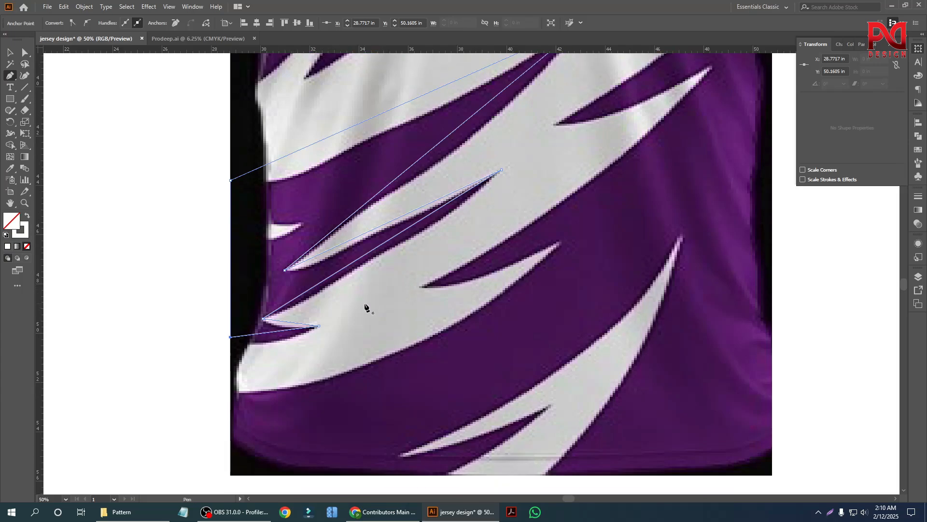
# Bend the lower and upper edges of the traced lowest spike to follow the curves of the purple area
pyautogui.scroll(-2, 328, 304)
pyautogui.keyDown('alt'); pyautogui.scroll(1, 276, 310); pyautogui.keyUp('alt')
pyautogui.keyDown('alt'); pyautogui.scroll(2, 277, 309); pyautogui.keyUp('alt')
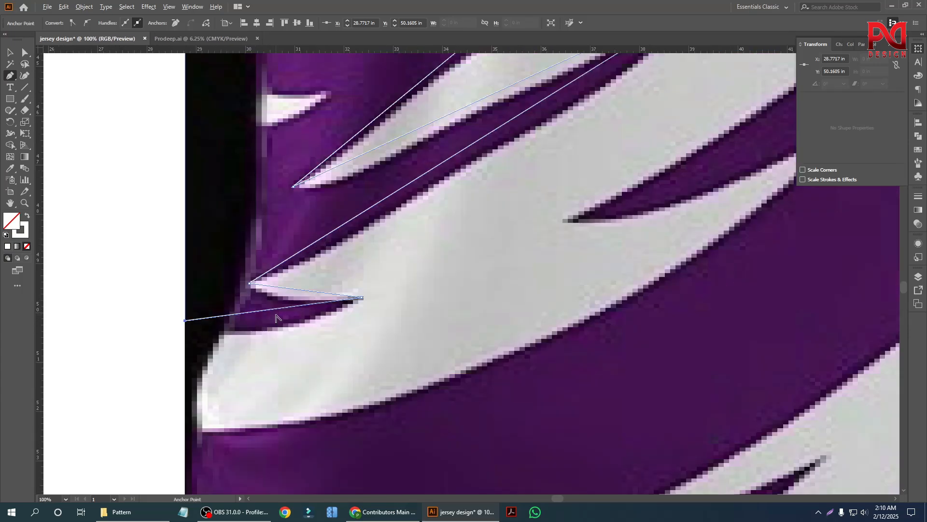
pyautogui.scroll(-2, 279, 307)
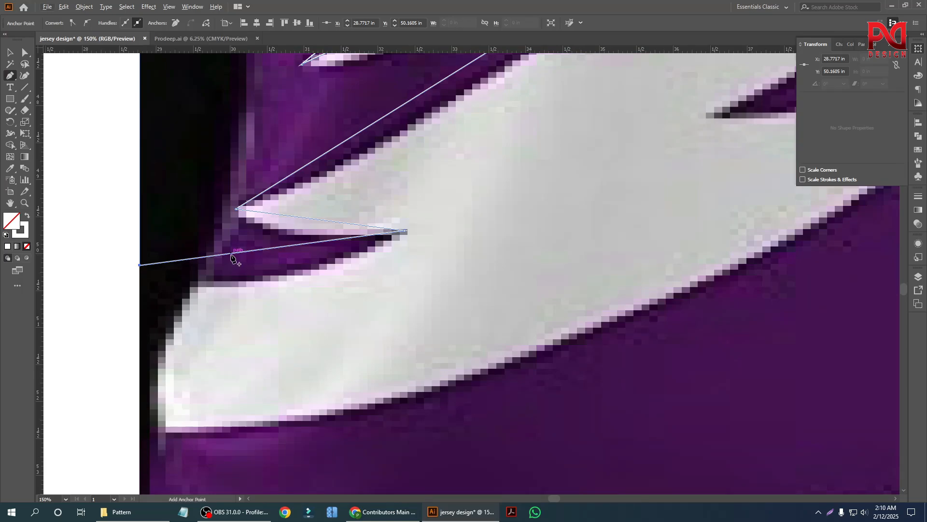
pyautogui.keyDown('alt'); pyautogui.scroll(-2, 232, 258); pyautogui.keyUp('alt')
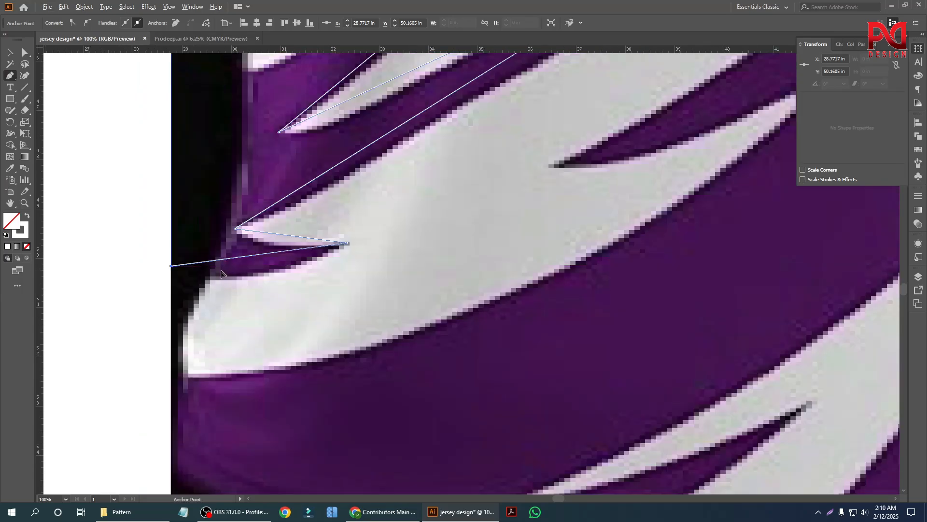
pyautogui.keyDown('alt'); pyautogui.scroll(-2, 223, 272); pyautogui.keyUp('alt')
pyautogui.keyDown('alt'); pyautogui.scroll(3, 222, 272); pyautogui.keyUp('alt')
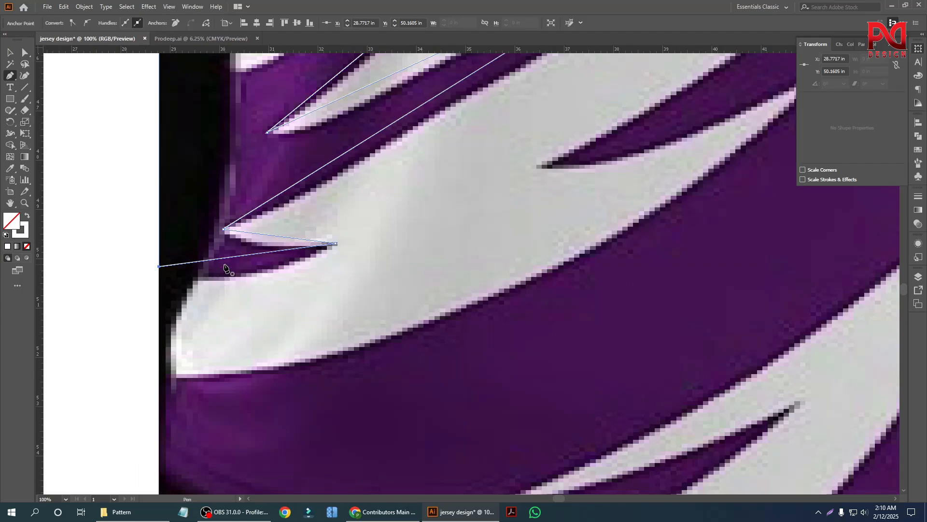
pyautogui.moveTo(227, 260); pyautogui.dragTo(233, 278)
pyautogui.scroll(1, 267, 282)
pyautogui.keyDown('alt'); pyautogui.scroll(1, 271, 270); pyautogui.keyUp('alt')
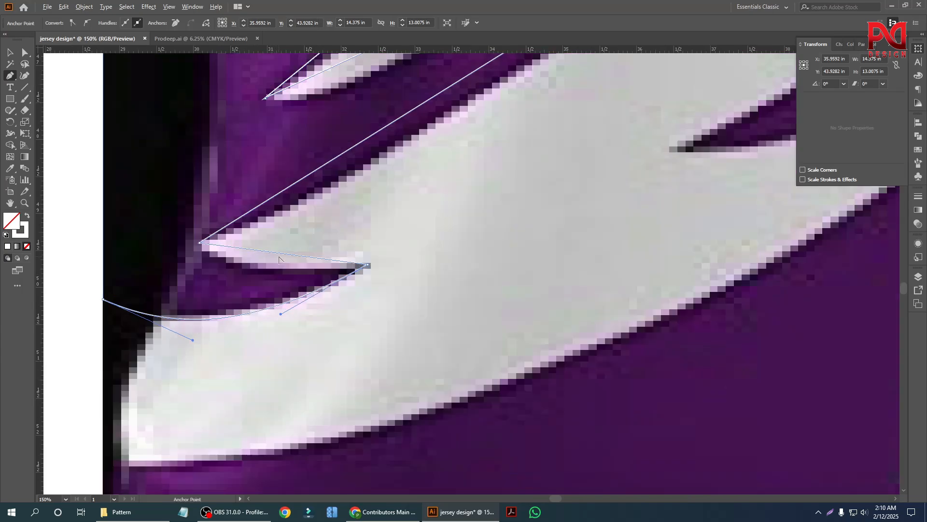
pyautogui.moveTo(278, 256); pyautogui.dragTo(274, 268)
pyautogui.keyDown('alt'); pyautogui.scroll(-3, 274, 268); pyautogui.keyUp('alt')
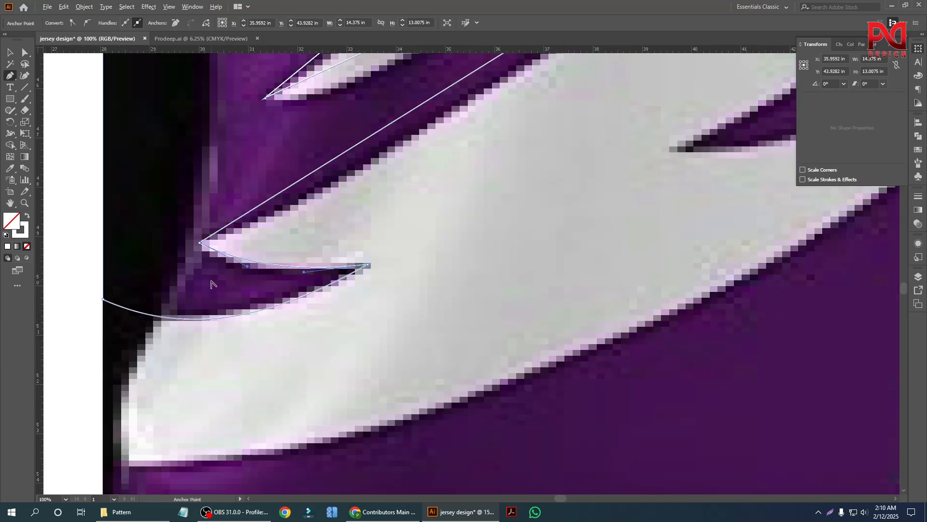
# Bend the lower and upper edges of the traced middle spike to match the purple stripe in the reference
pyautogui.keyDown('alt'); pyautogui.scroll(1, 314, 285); pyautogui.keyUp('alt')
pyautogui.moveTo(296, 252); pyautogui.dragTo(314, 249)
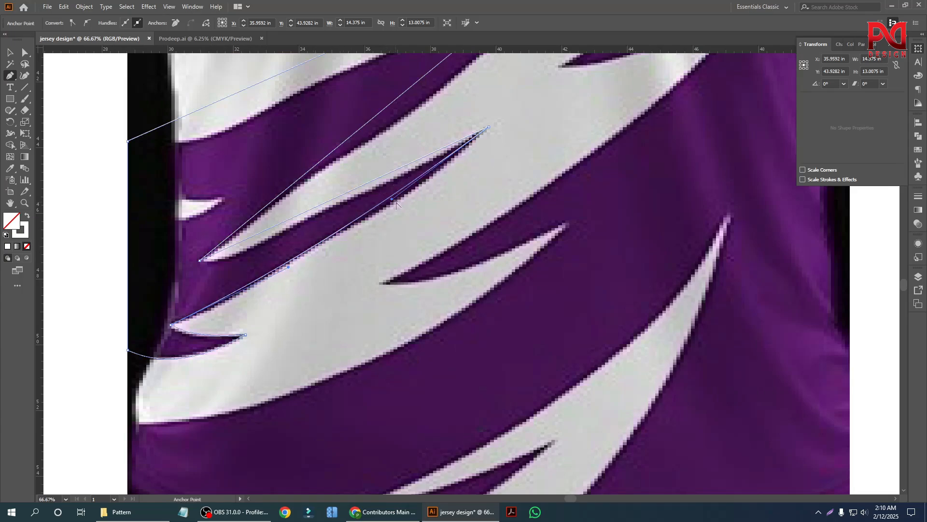
pyautogui.moveTo(392, 199); pyautogui.dragTo(411, 206)
pyautogui.scroll(2, 399, 287)
pyautogui.scroll(1, 398, 284)
pyautogui.moveTo(327, 247); pyautogui.dragTo(287, 276)
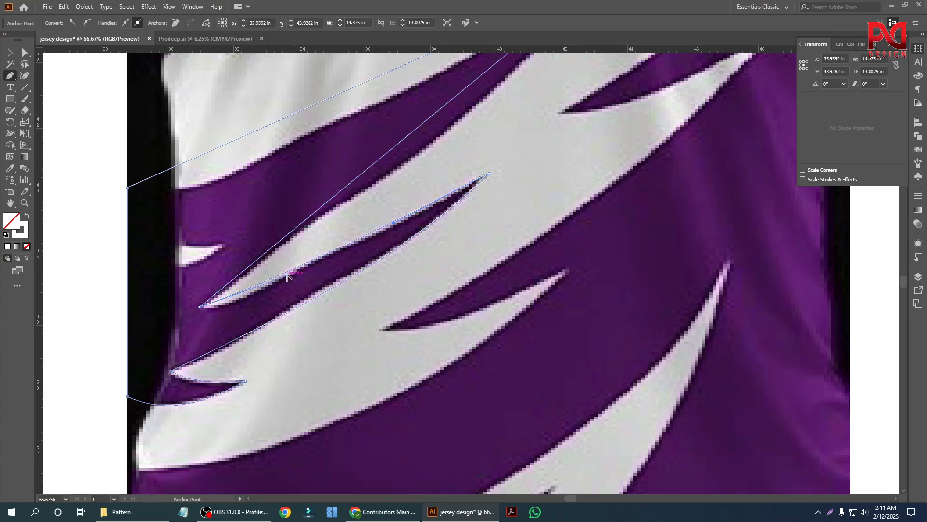
# Curve the lower edge of the traced large upper spike and refine its handles to match the purple boundary
pyautogui.scroll(1, 252, 319)
pyautogui.scroll(-1, 291, 331)
pyautogui.scroll(1, 329, 325)
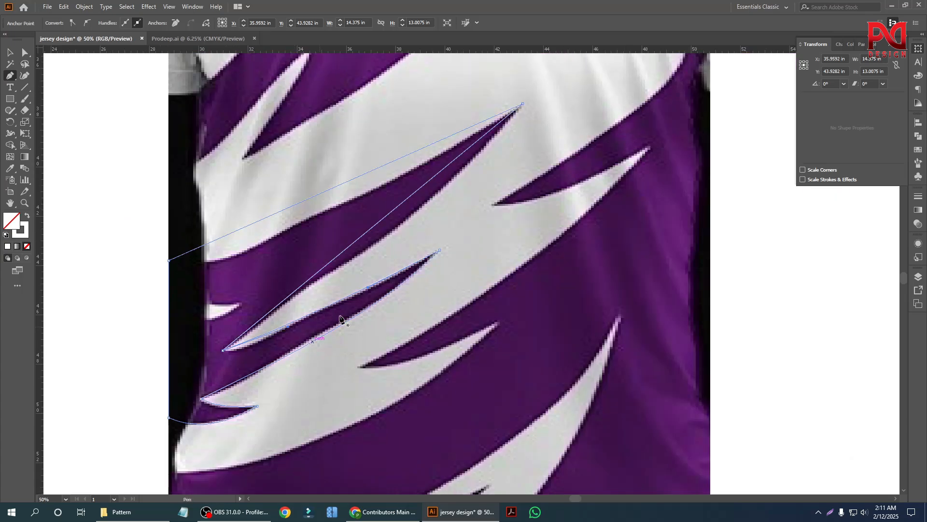
pyautogui.scroll(1, 411, 270)
pyautogui.moveTo(365, 213); pyautogui.dragTo(389, 223)
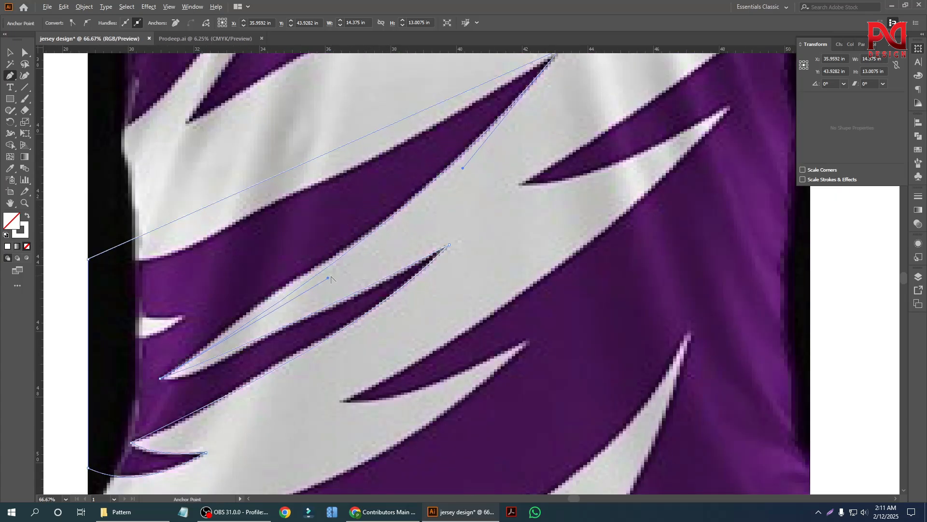
pyautogui.moveTo(329, 278); pyautogui.dragTo(311, 271)
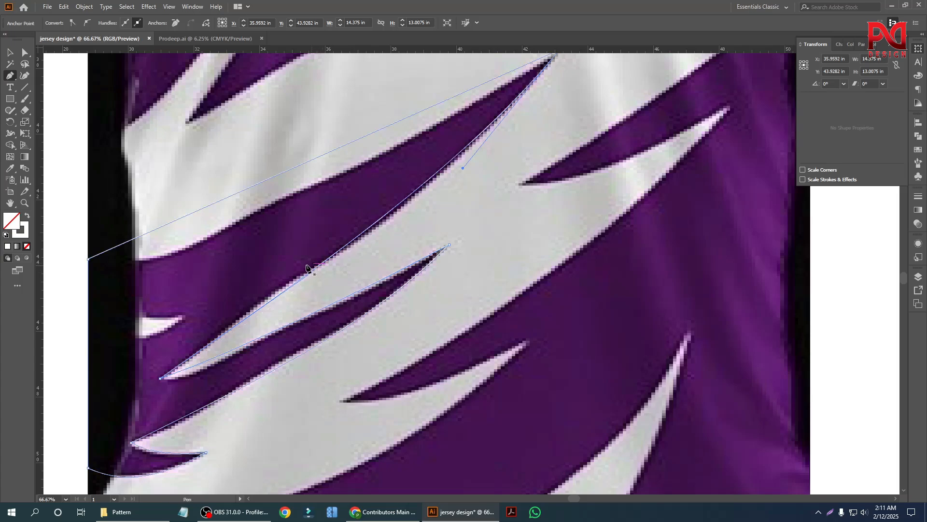
pyautogui.moveTo(463, 167); pyautogui.dragTo(474, 176)
# Curve the upper edge of the traced large spike along the purple boundary and adjust its handle near the left side
pyautogui.scroll(-1, 456, 253)
pyautogui.scroll(2, 371, 244)
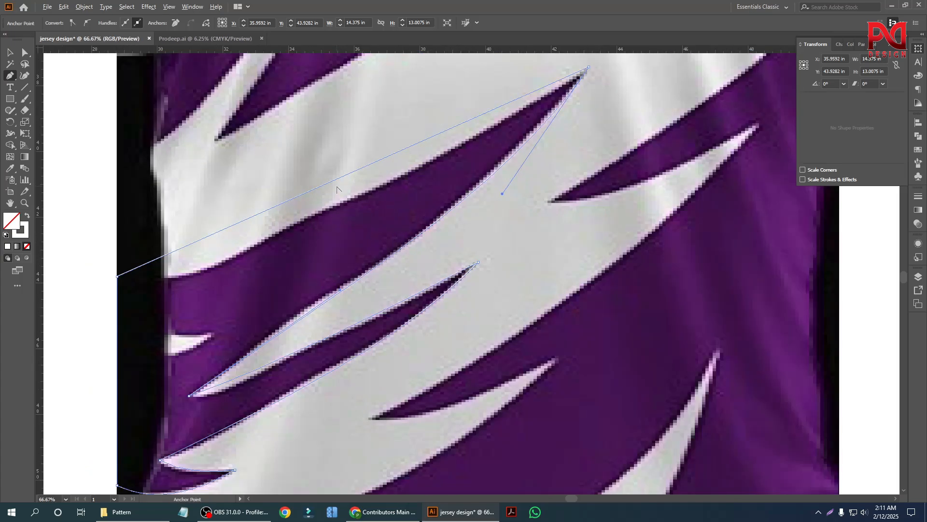
pyautogui.moveTo(335, 182); pyautogui.dragTo(352, 202)
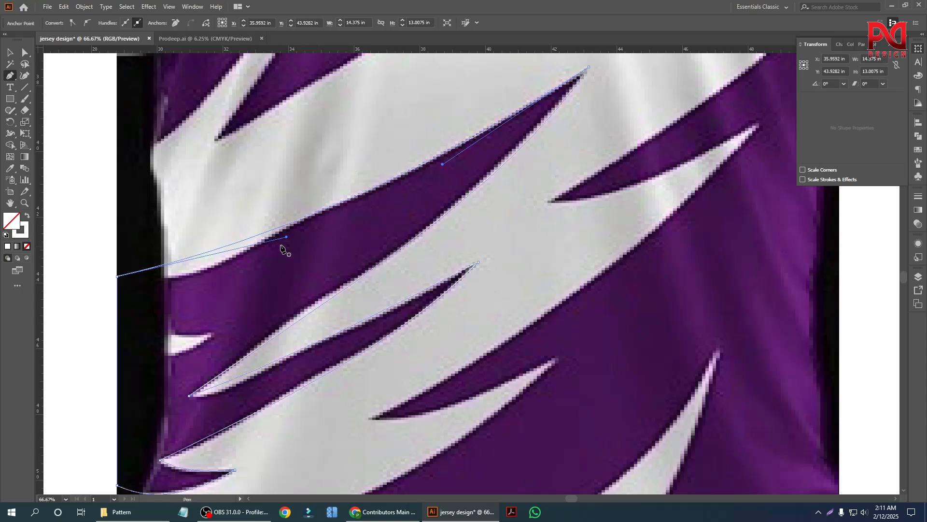
pyautogui.moveTo(288, 237); pyautogui.dragTo(290, 239)
pyautogui.keyDown('alt'); pyautogui.scroll(-2, 267, 250); pyautogui.keyUp('alt')
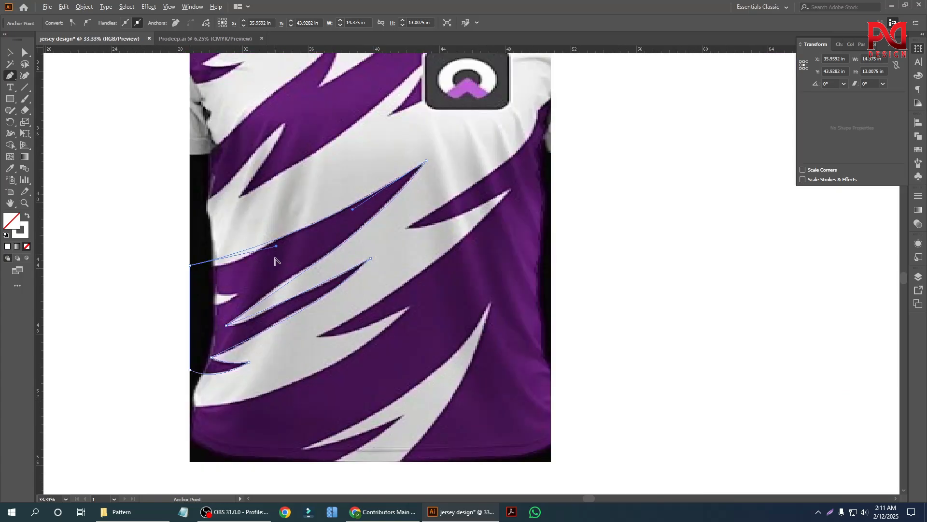
# Swap the fill and stroke of the curved spike shape back to give it a solid white fill
pyautogui.scroll(2, 217, 302)
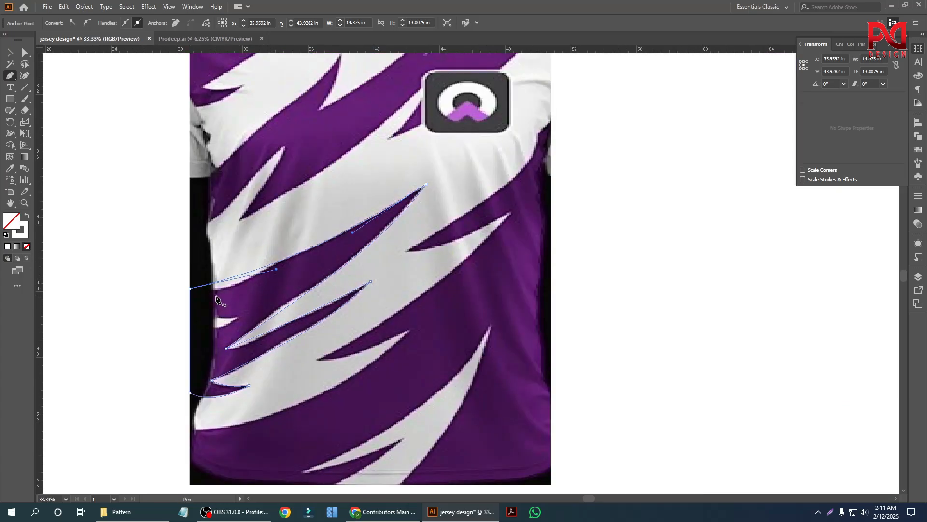
pyautogui.keyDown('alt'); pyautogui.scroll(-1, 252, 292); pyautogui.keyUp('alt')
pyautogui.keyDown('alt'); pyautogui.scroll(2, 252, 295); pyautogui.keyUp('alt')
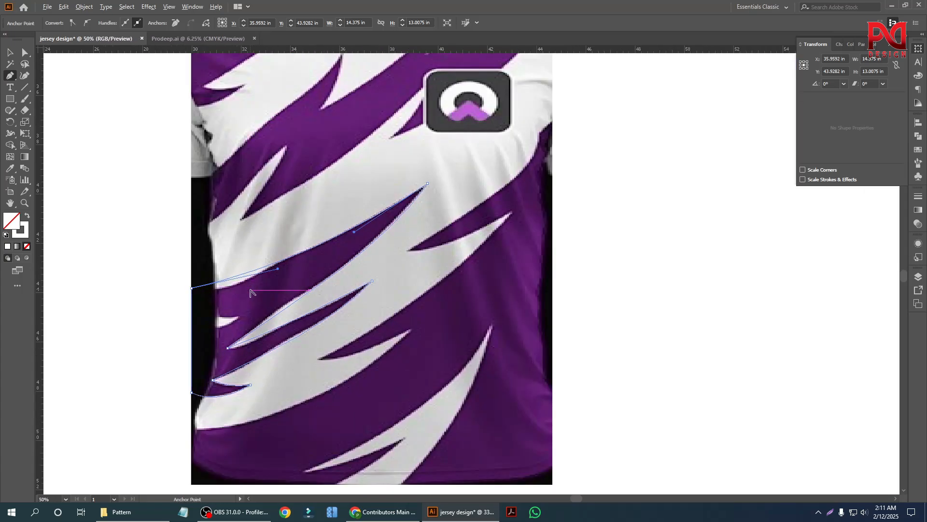
pyautogui.scroll(-2, 236, 335)
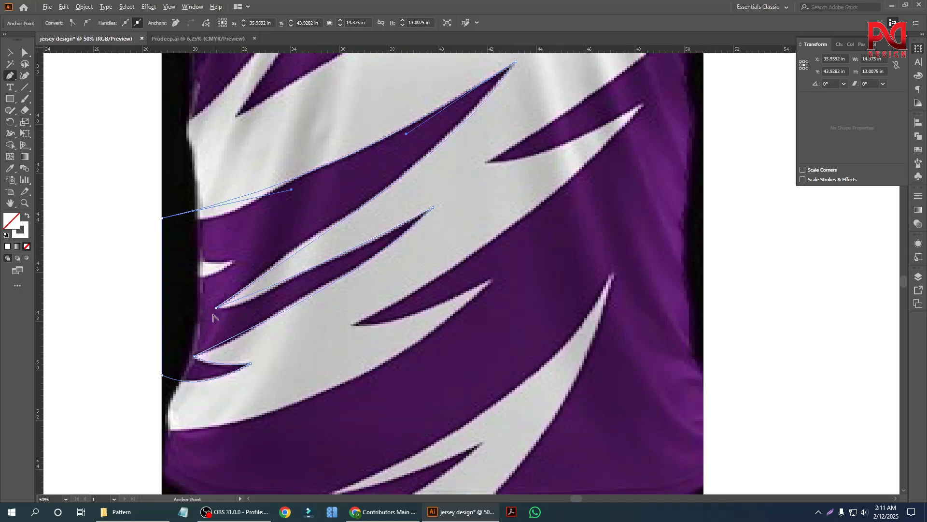
pyautogui.keyDown('alt'); pyautogui.scroll(-2, 216, 317); pyautogui.keyUp('alt')
pyautogui.keyDown('alt'); pyautogui.scroll(1, 251, 314); pyautogui.keyUp('alt')
pyautogui.keyDown('alt'); pyautogui.scroll(-1, 212, 319); pyautogui.keyUp('alt')
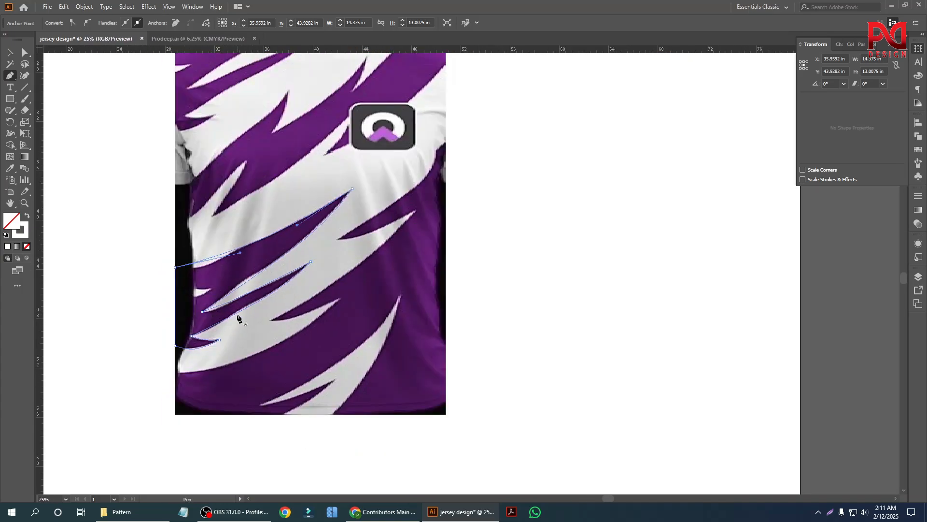
pyautogui.hotkey('shift', 'x')
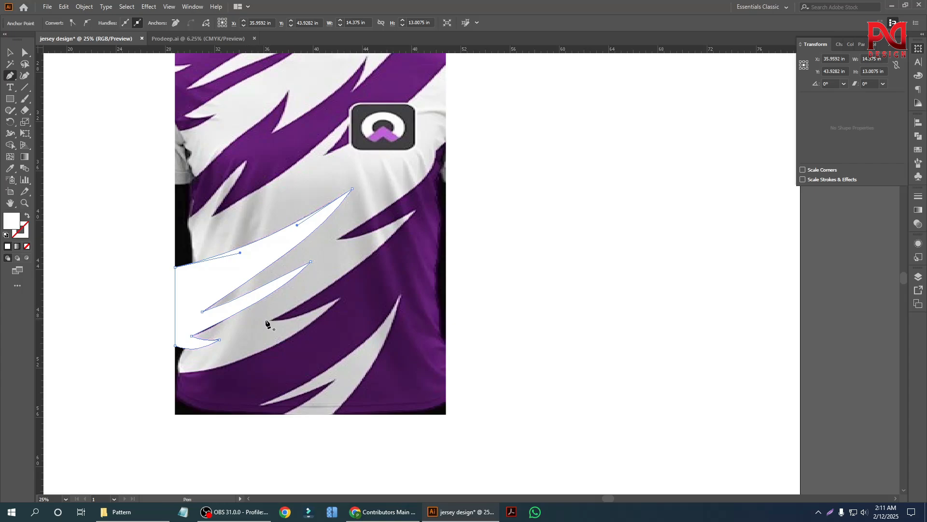
# Fill the traced white spike shape with red so it stands out from the reference, and deselect it
pyautogui.press('v')
pyautogui.click(120, 203)
pyautogui.click(207, 306)
pyautogui.click(72, 23)
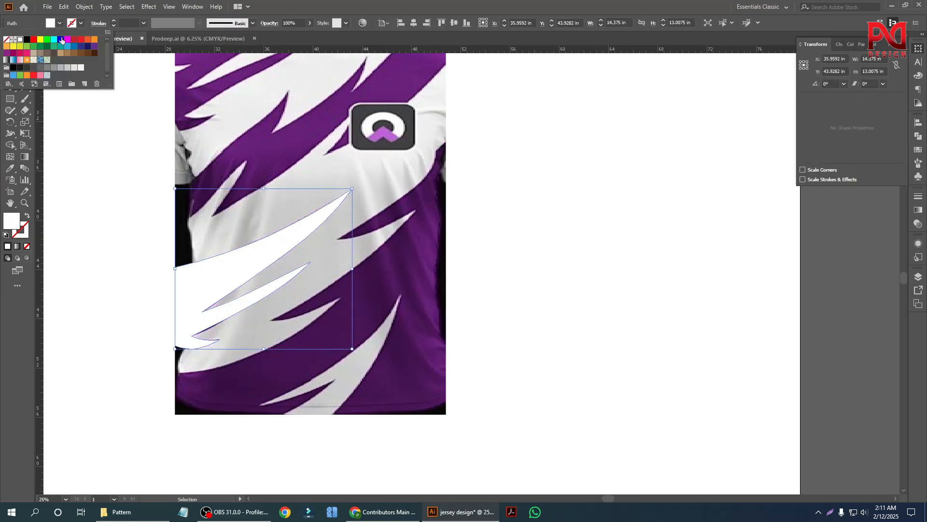
pyautogui.click(34, 41)
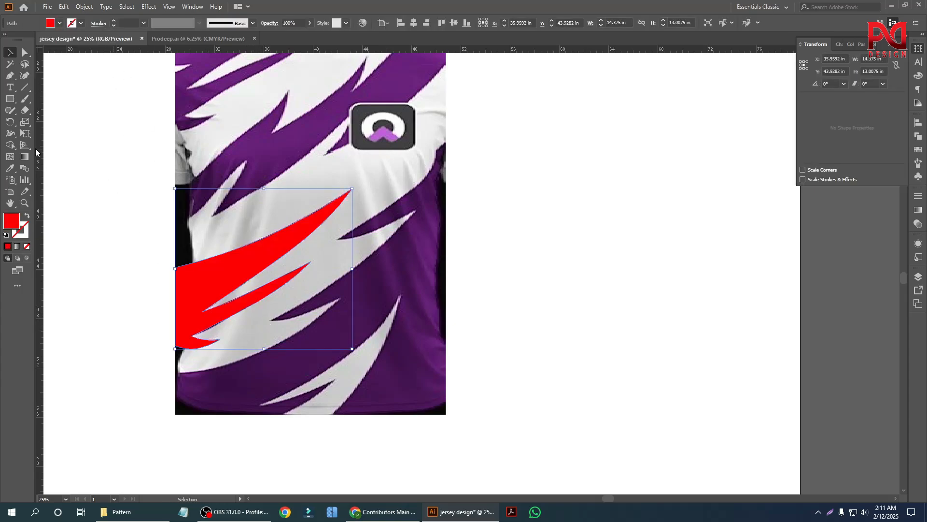
pyautogui.click(122, 184)
# Start a Pen path from the reference's left edge to the tip of the white notch in the upper purple stripe, about 5.8 by 5.5 in
pyautogui.scroll(-1, 259, 367)
pyautogui.scroll(1, 363, 360)
pyautogui.scroll(-1, 368, 360)
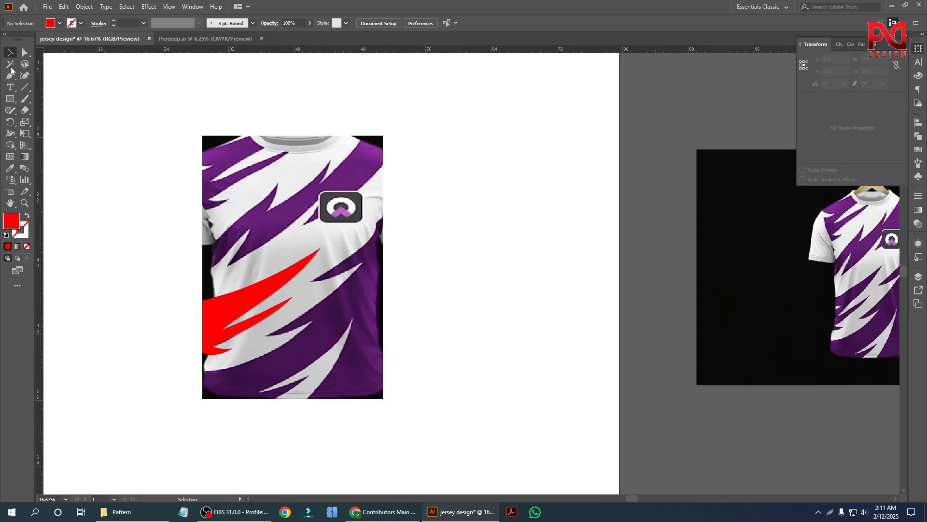
pyautogui.click(10, 75)
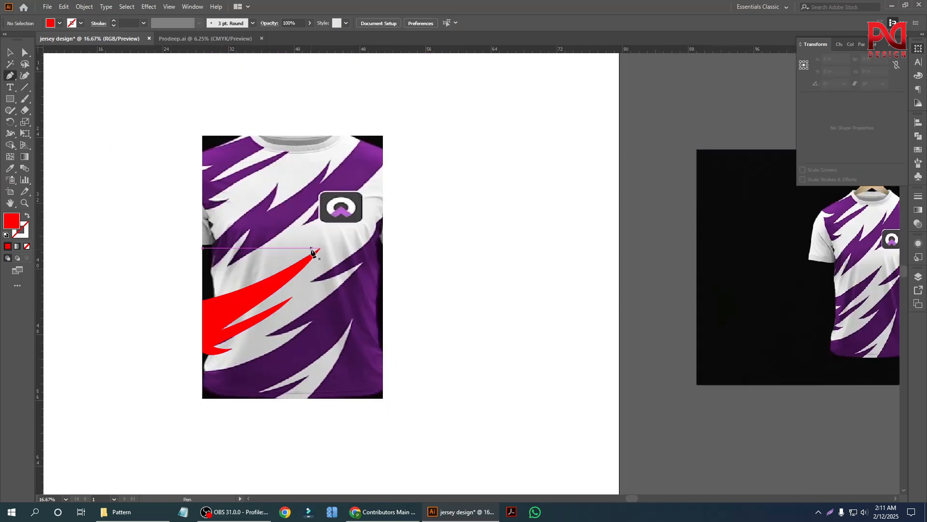
pyautogui.scroll(-1, 312, 252)
pyautogui.scroll(2, 198, 285)
pyautogui.scroll(1, 172, 285)
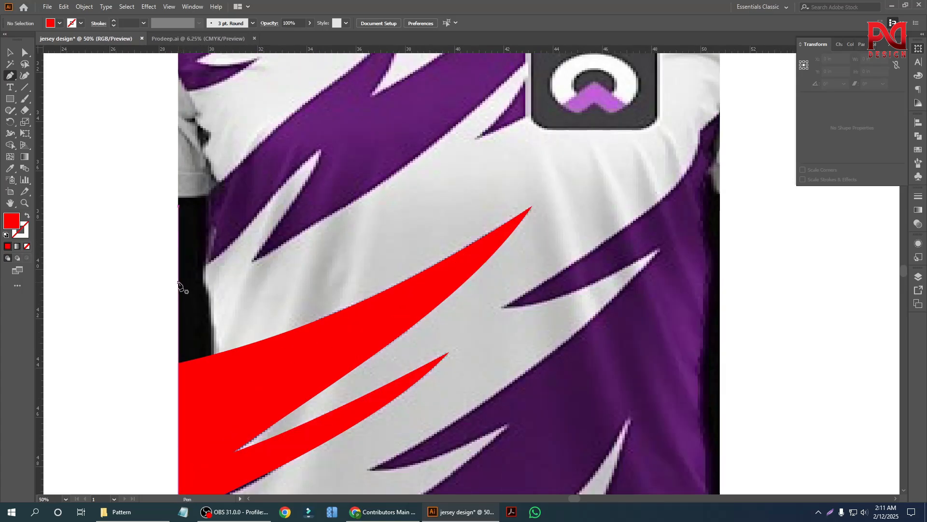
pyautogui.click(178, 285)
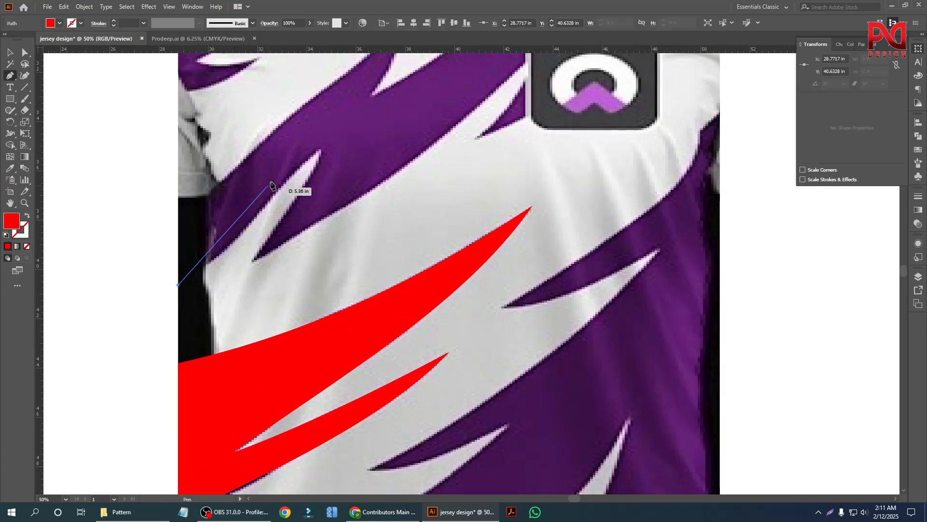
pyautogui.click(321, 149)
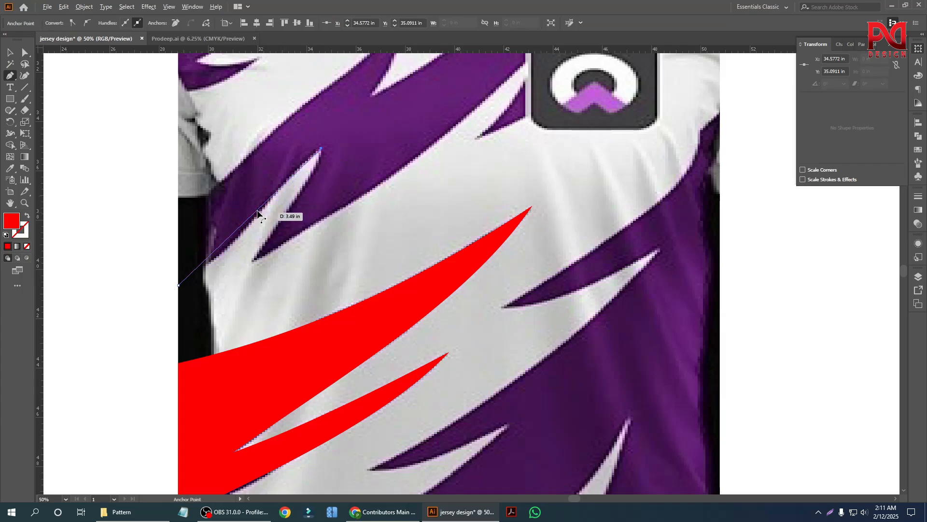
# Curve the new segment along the white notch's left edge and switch the path to a red stroke without fill
pyautogui.moveTo(262, 212); pyautogui.dragTo(257, 219)
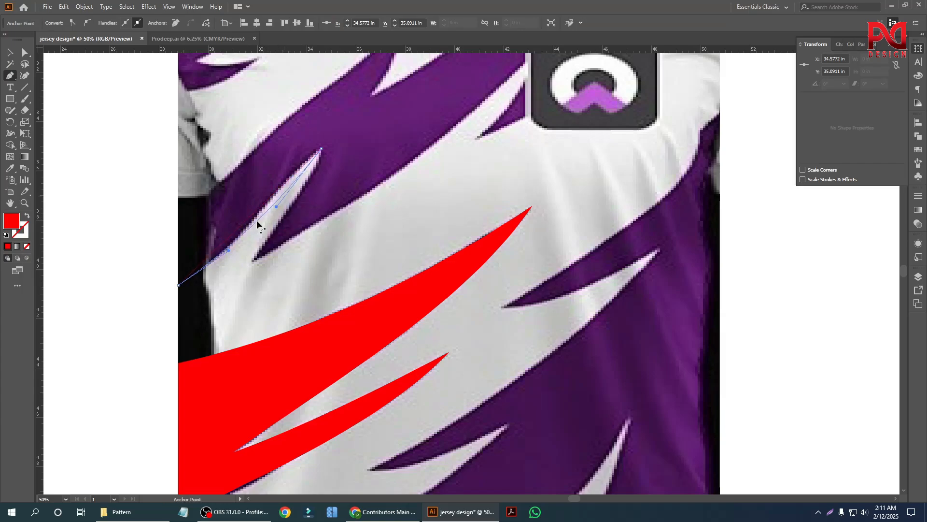
pyautogui.scroll(2, 280, 198)
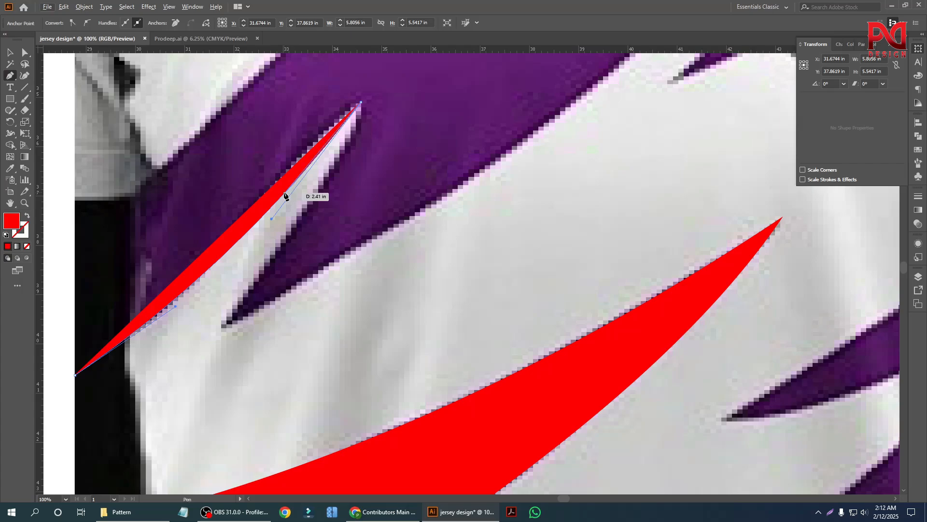
pyautogui.hotkey('shift', 'x')
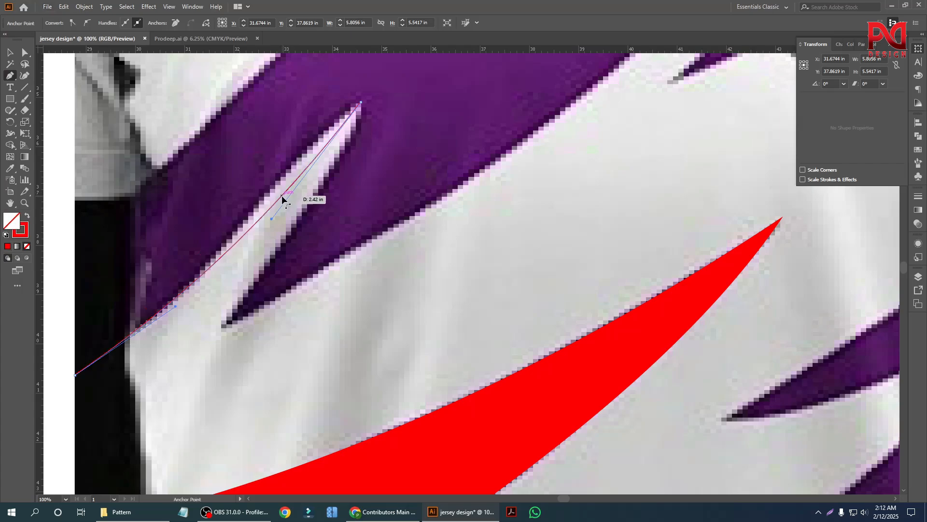
pyautogui.moveTo(283, 200)
pyautogui.mouseDown()
pyautogui.moveTo(275, 186)
pyautogui.moveTo(244, 255)
pyautogui.moveTo(205, 271)
pyautogui.mouseUp()
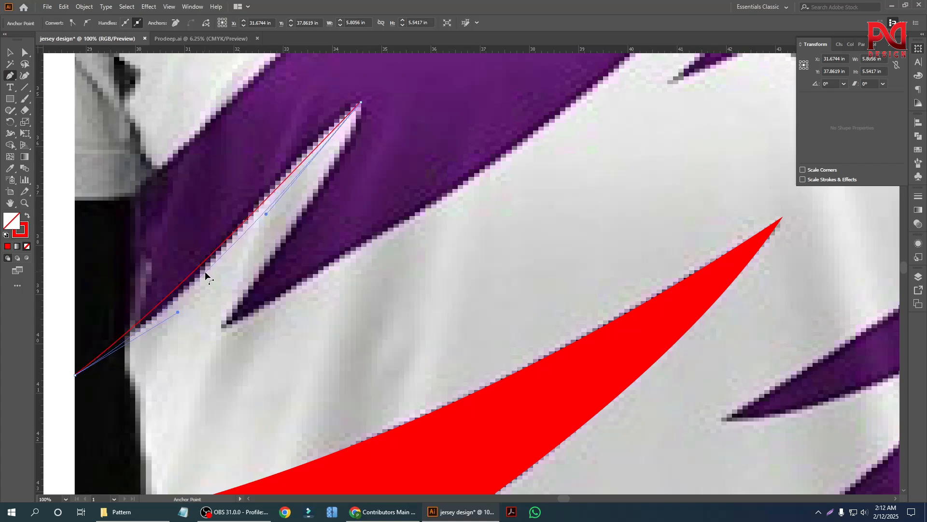
pyautogui.scroll(-1, 188, 264)
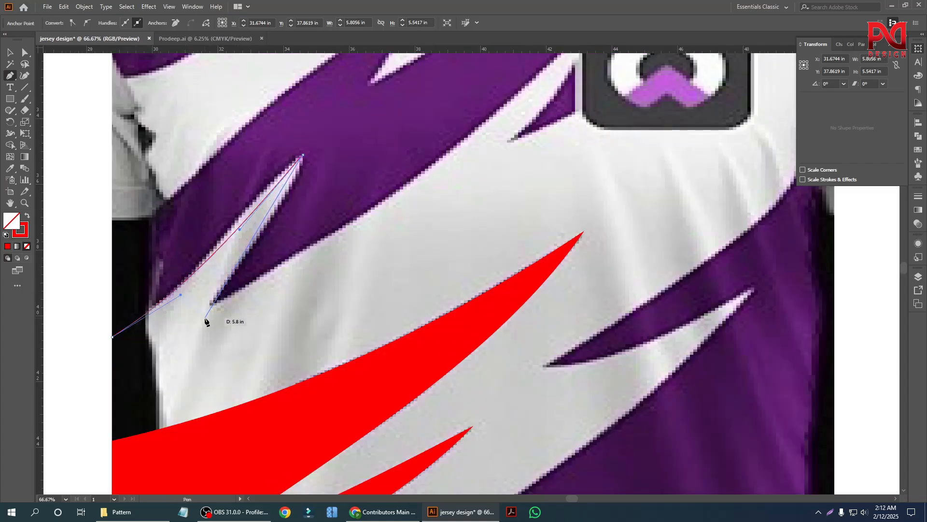
# Trace the purple stripe's lower edge with straight segments through the notch base, badge top and small spike tip to the reference's right edge
pyautogui.scroll(-3, 211, 310)
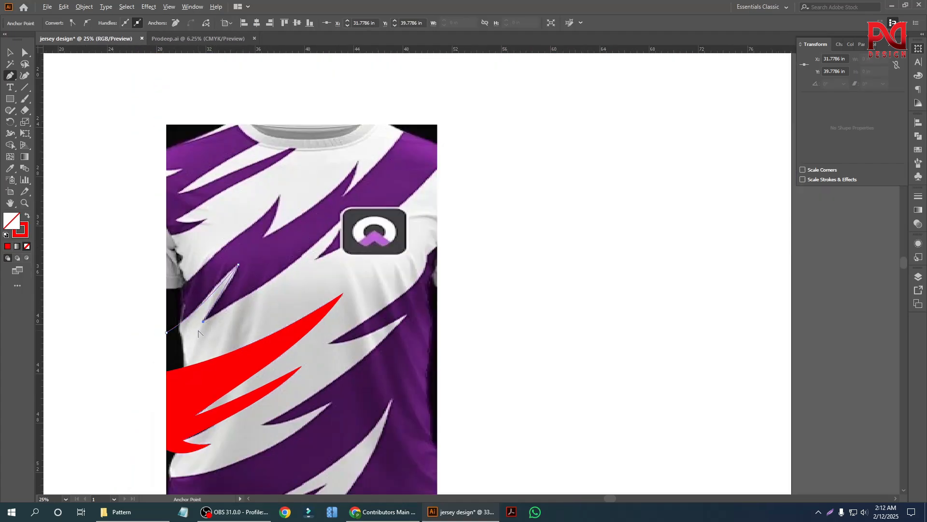
pyautogui.scroll(1, 348, 301)
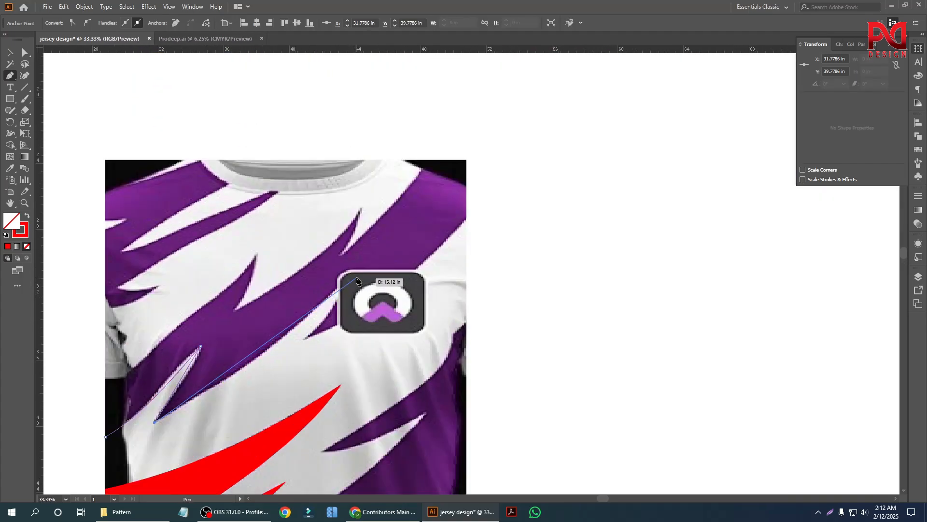
pyautogui.click(356, 272)
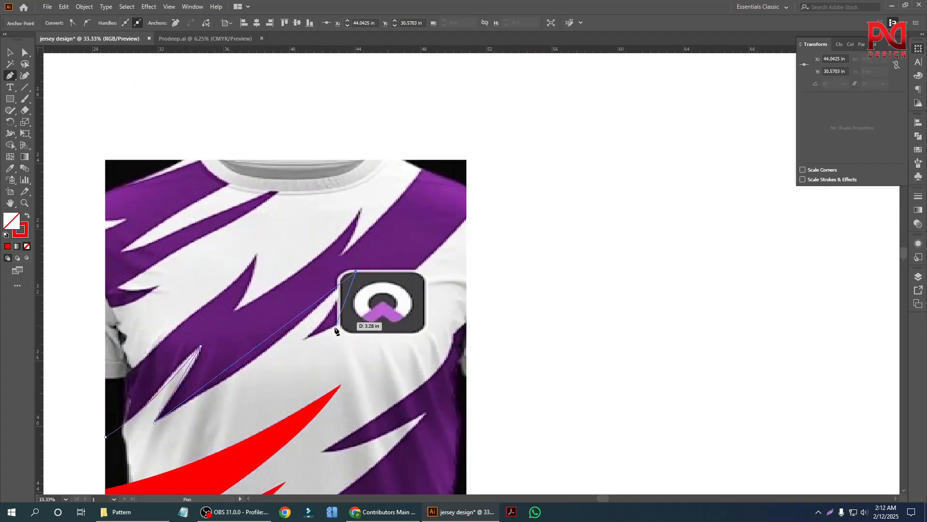
pyautogui.click(303, 340)
pyautogui.scroll(-1, 334, 337)
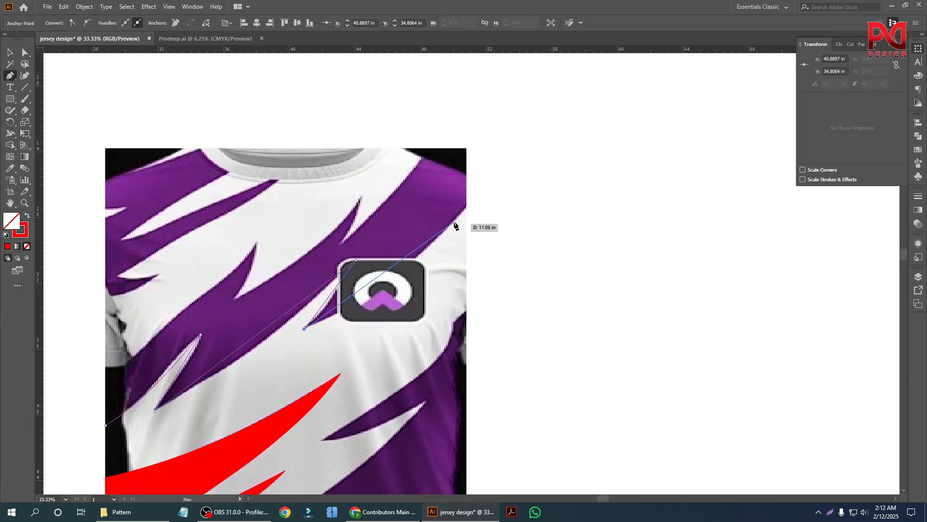
pyautogui.click(466, 209)
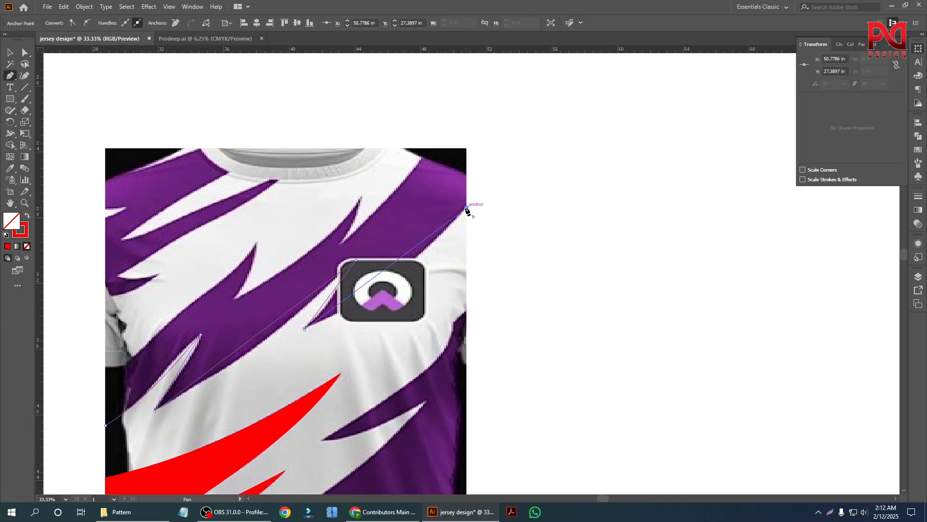
# Continue the outline around the reference's top-right corner and along the stripe's upper edge through the first spike to the next notch
pyautogui.click(467, 149)
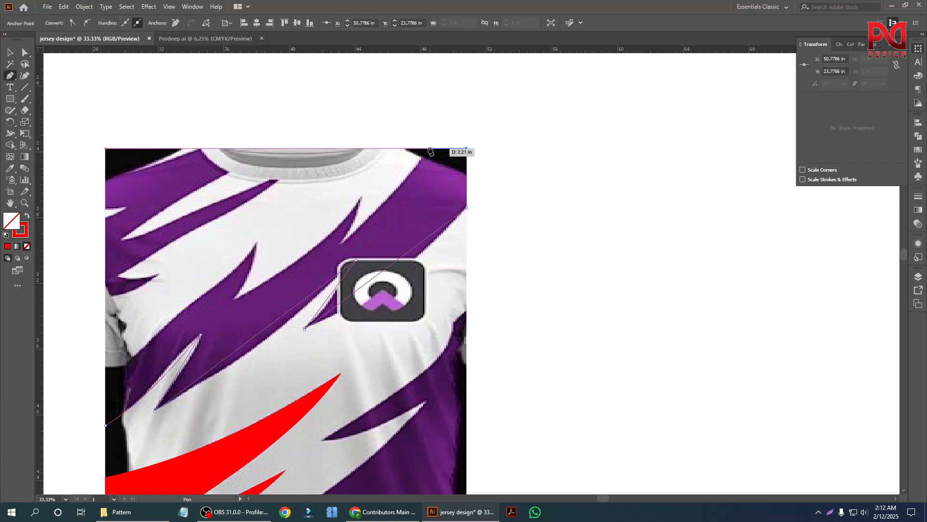
pyautogui.click(423, 149)
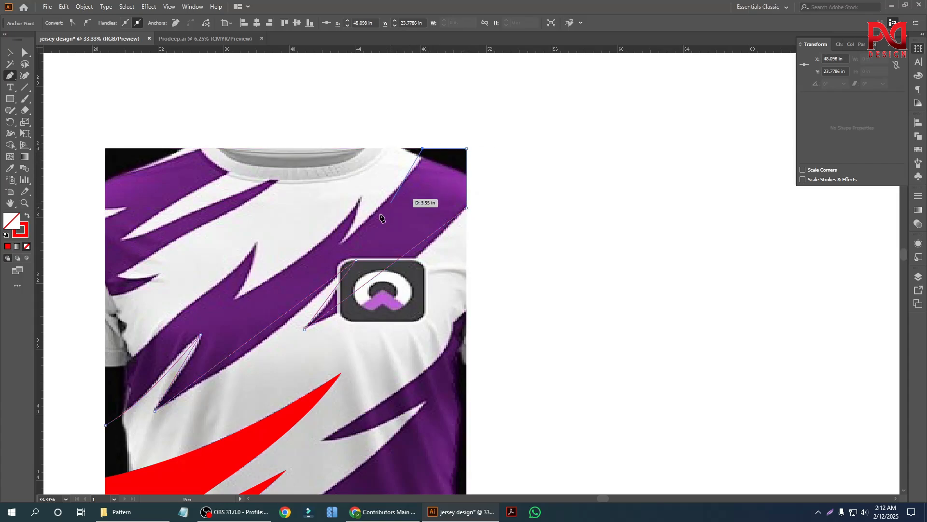
pyautogui.click(341, 244)
pyautogui.click(361, 194)
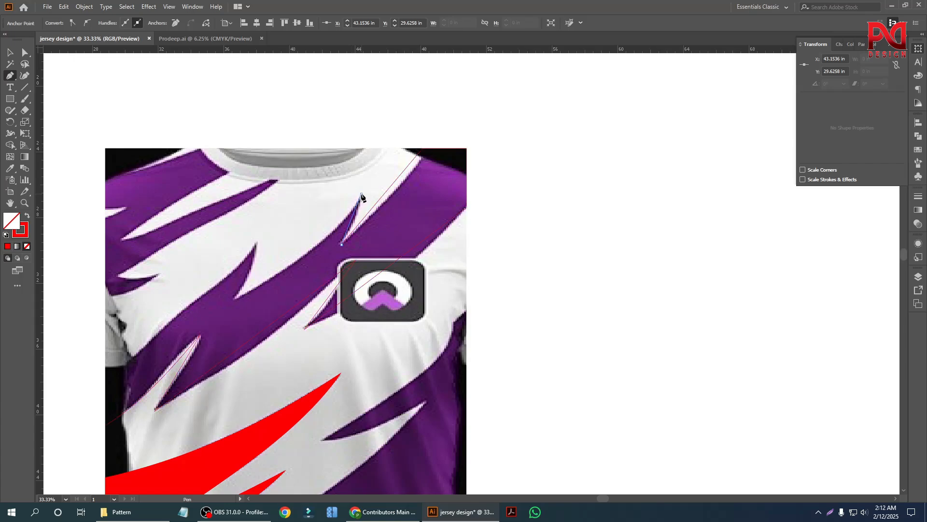
pyautogui.scroll(-1, 290, 263)
pyautogui.scroll(1, 226, 292)
pyautogui.click(241, 284)
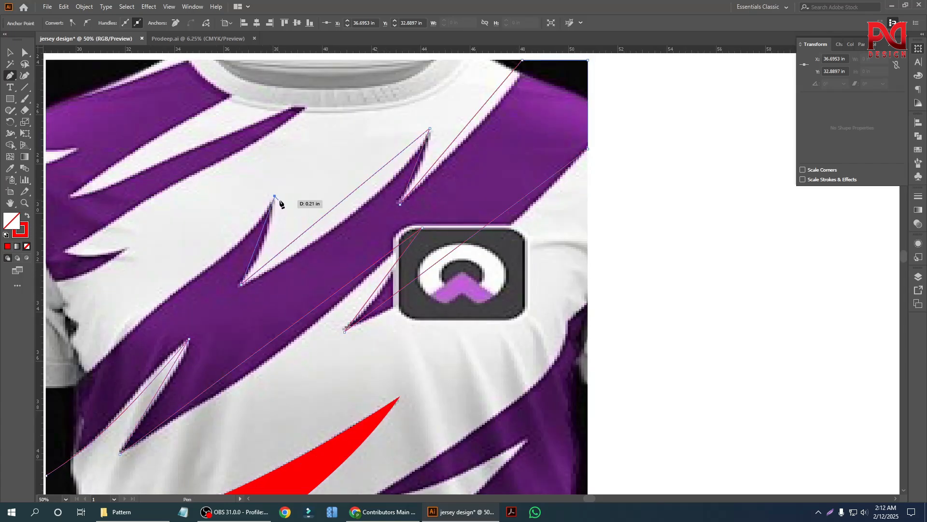
# Extend the outline to the reference's left edge and close it as a shape about 22 in wide and 17 in high
pyautogui.scroll(-2, 280, 198)
pyautogui.scroll(1, 174, 285)
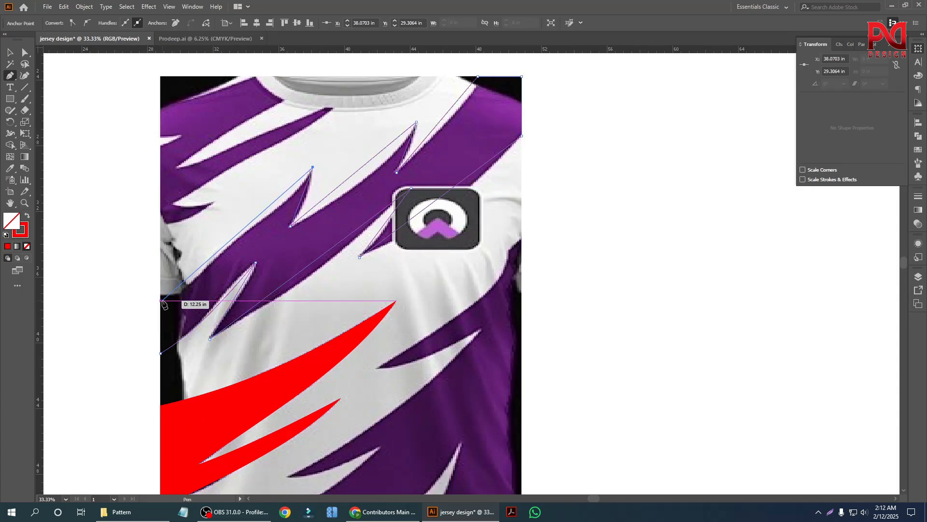
pyautogui.click(161, 300)
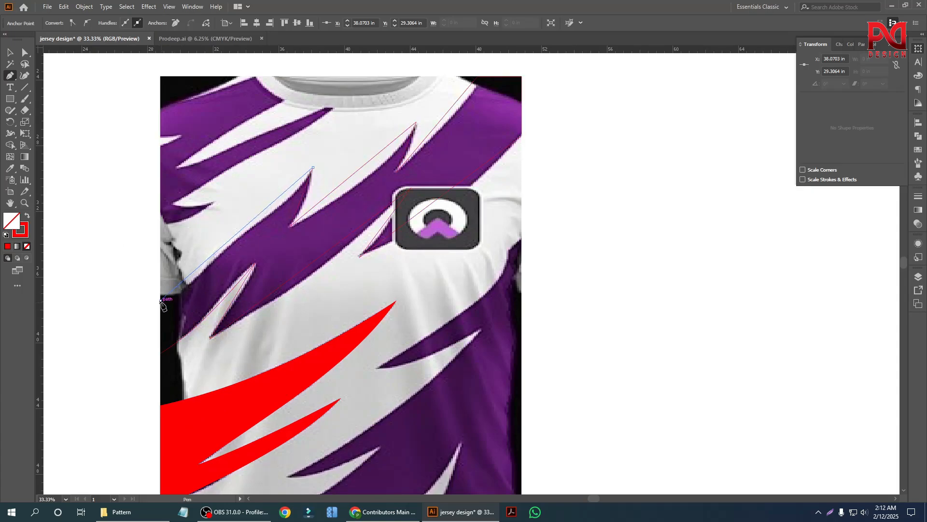
pyautogui.click(161, 353)
pyautogui.scroll(-1, 176, 326)
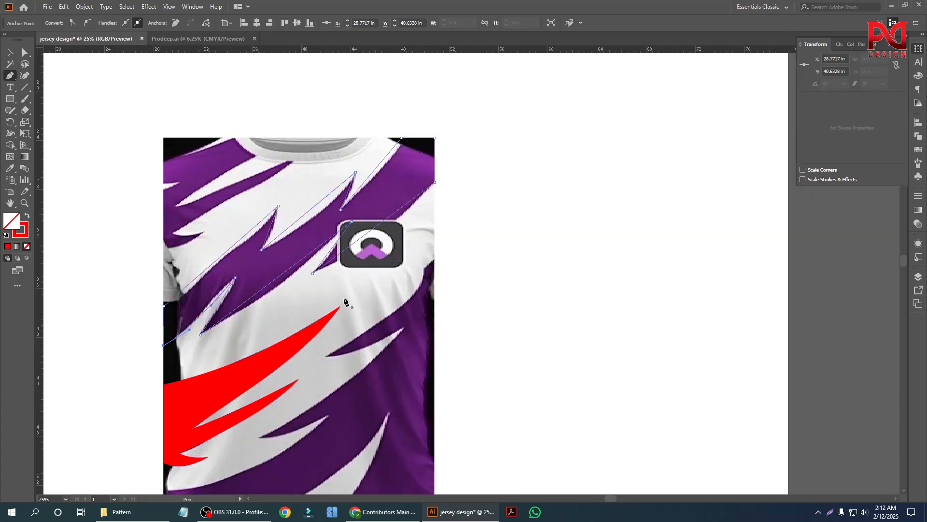
# Refine the curves on both sides of the white notch near the stripe's lower left end to match the reference
pyautogui.scroll(2, 426, 214)
pyautogui.scroll(2, 442, 227)
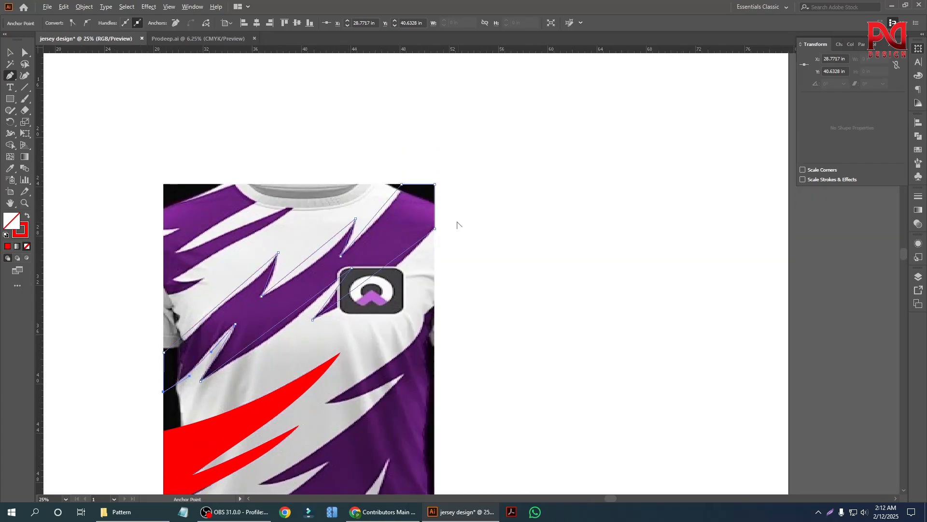
pyautogui.scroll(1, 458, 224)
pyautogui.scroll(1, 371, 224)
pyautogui.scroll(-2, 401, 224)
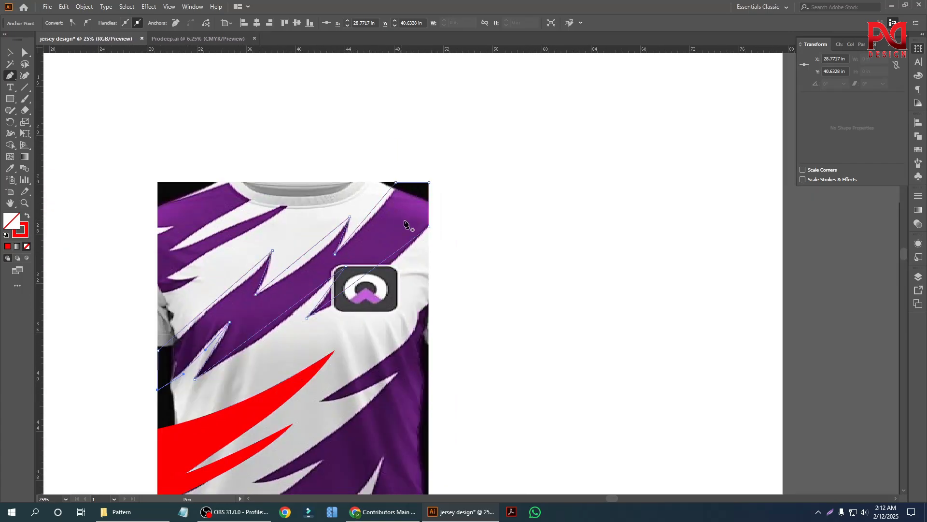
pyautogui.scroll(-1, 379, 239)
pyautogui.scroll(1, 192, 357)
pyautogui.scroll(2, 199, 361)
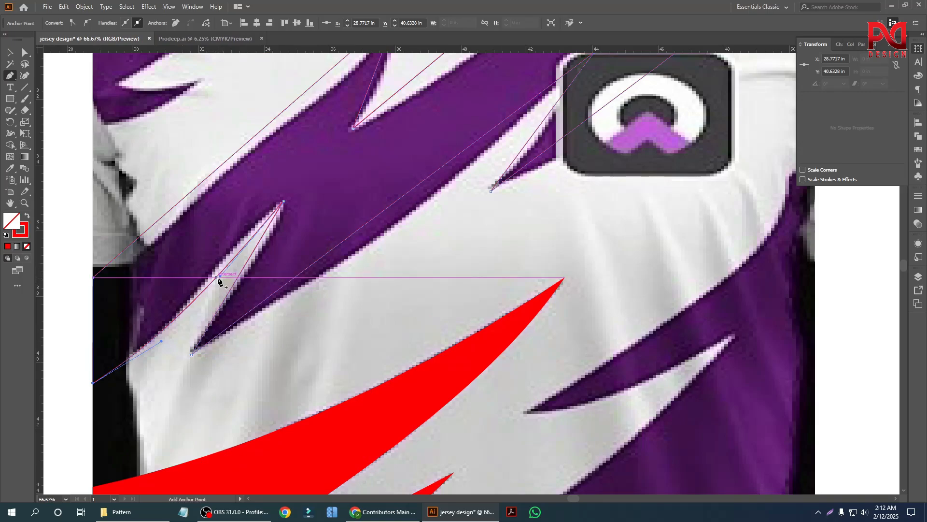
pyautogui.moveTo(213, 272); pyautogui.dragTo(216, 273)
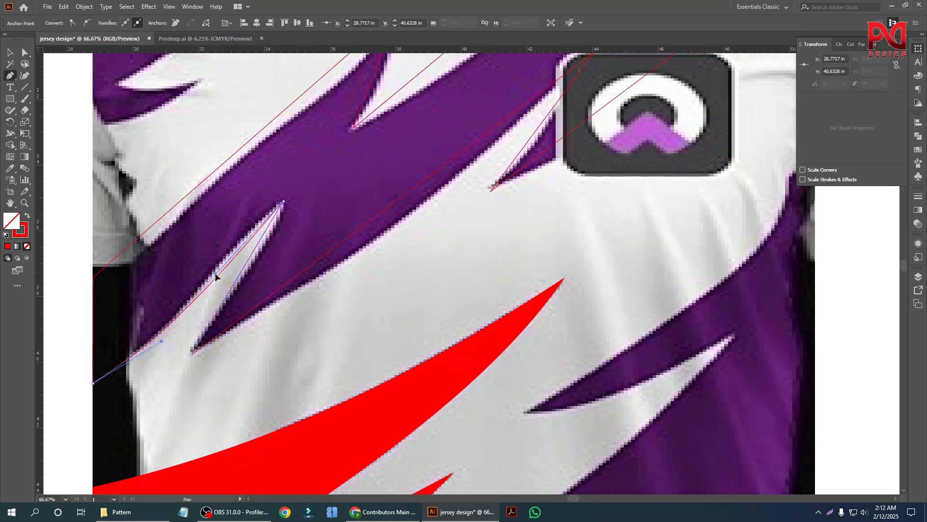
pyautogui.scroll(-1, 250, 352)
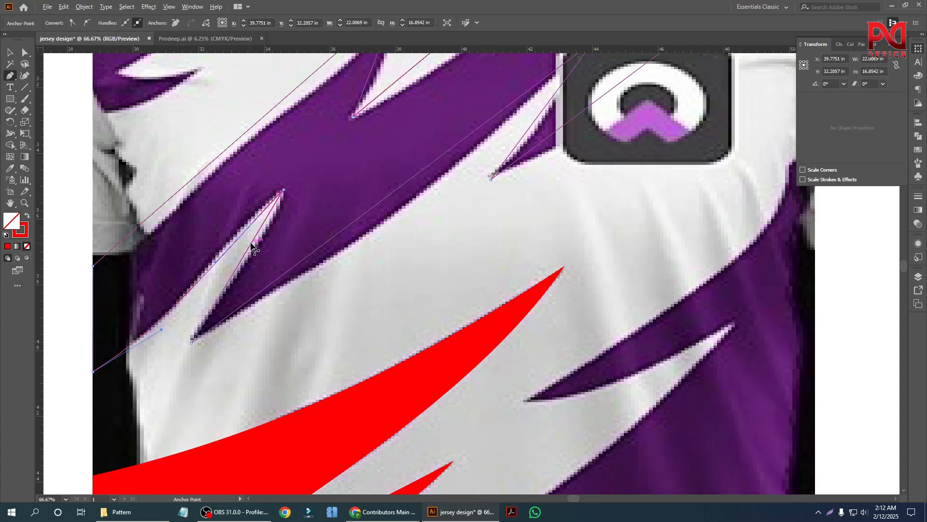
pyautogui.moveTo(255, 245); pyautogui.dragTo(261, 267)
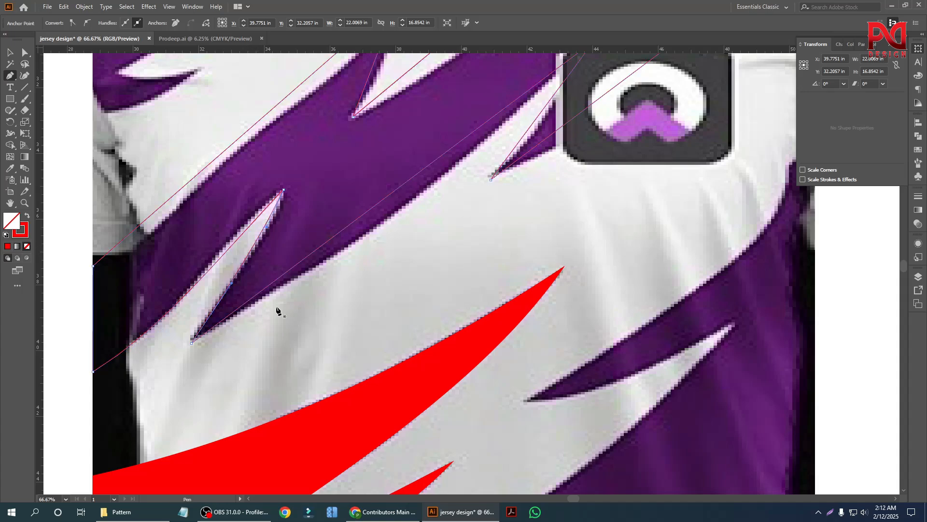
# Bend the long lower edge of the stripe outline between the white notch and the badge to follow the purple boundary
pyautogui.scroll(-1, 245, 300)
pyautogui.scroll(3, 290, 349)
pyautogui.scroll(-1, 291, 341)
pyautogui.scroll(2, 316, 295)
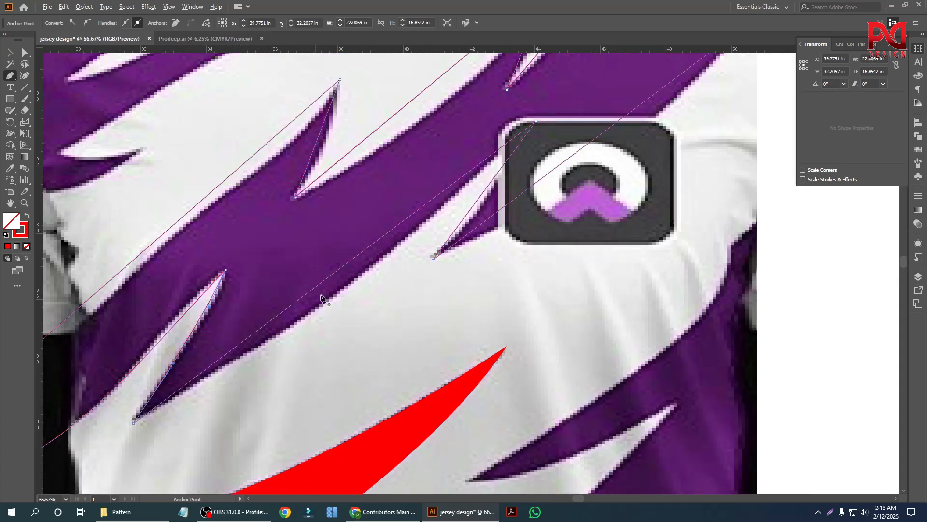
pyautogui.moveTo(346, 277); pyautogui.dragTo(349, 290)
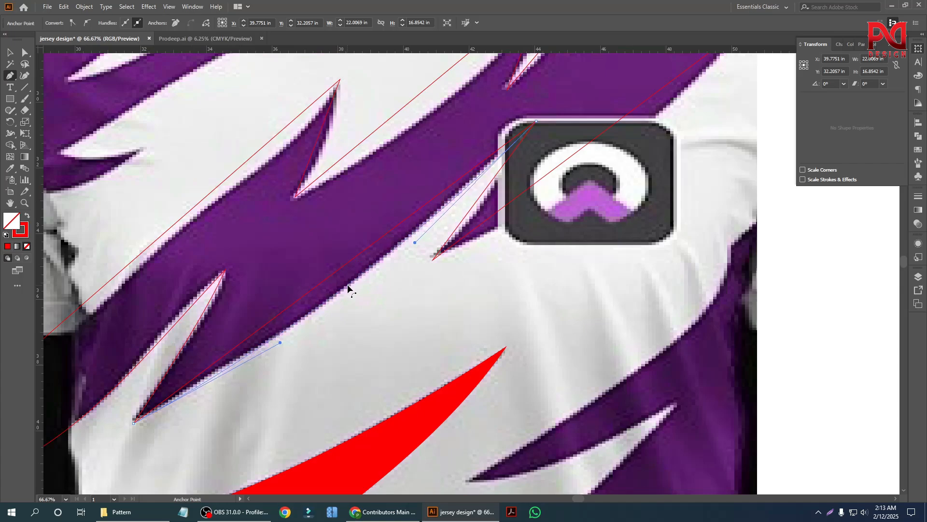
# Curve the small spike's edge beside the badge and the stripe's lower edge from that spike to the reference's right side
pyautogui.scroll(-1, 300, 316)
pyautogui.scroll(1, 467, 229)
pyautogui.moveTo(431, 220); pyautogui.dragTo(436, 222)
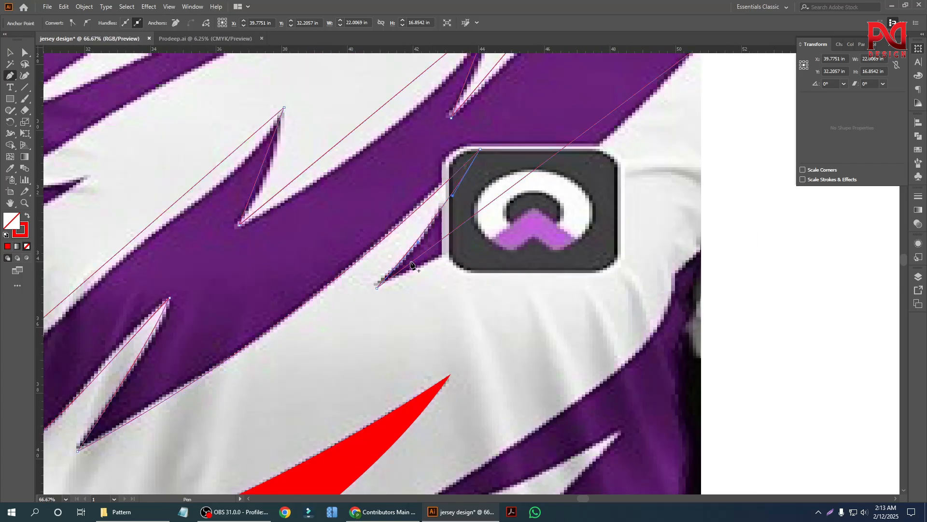
pyautogui.scroll(-1, 387, 214)
pyautogui.scroll(1, 525, 206)
pyautogui.moveTo(503, 174); pyautogui.dragTo(515, 192)
pyautogui.scroll(-2, 515, 192)
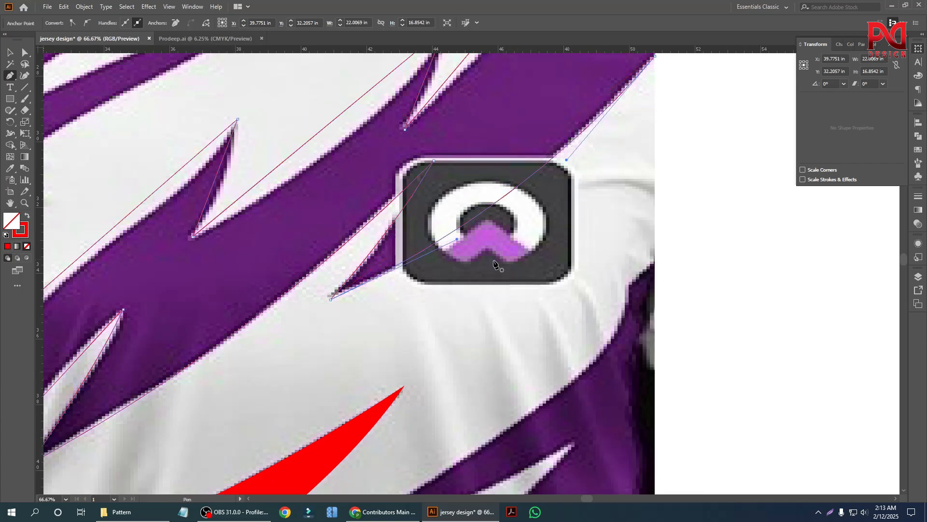
pyautogui.scroll(1, 561, 189)
pyautogui.scroll(1, 562, 185)
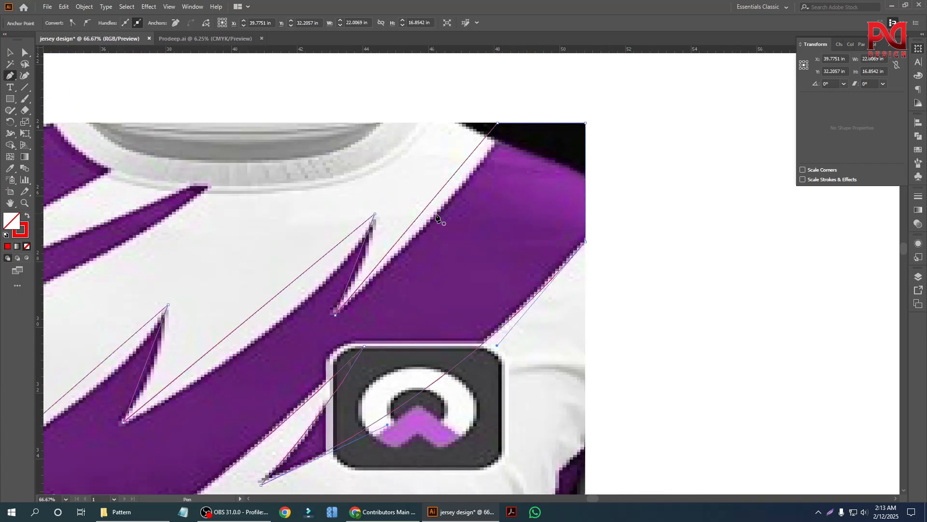
pyautogui.moveTo(424, 210); pyautogui.dragTo(437, 215)
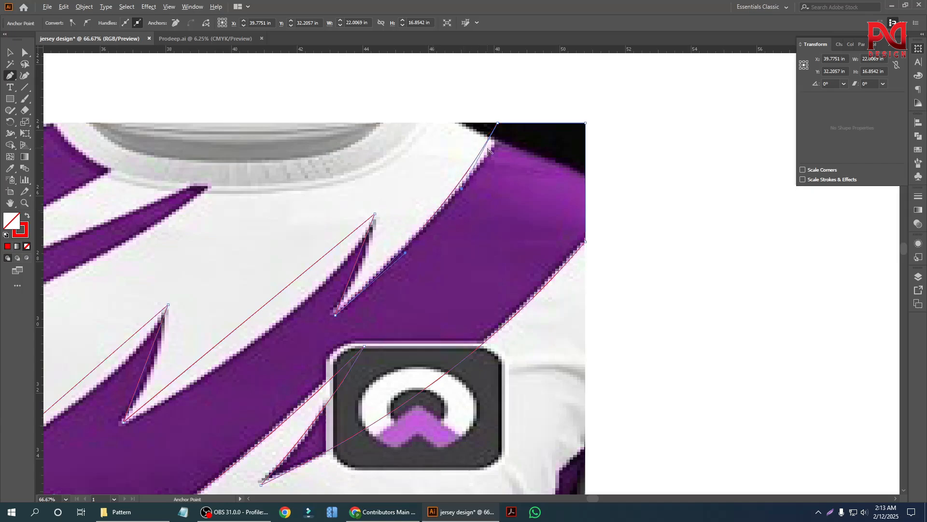
pyautogui.moveTo(486, 144); pyautogui.dragTo(487, 143)
pyautogui.hotkey('ctrl', 'z')
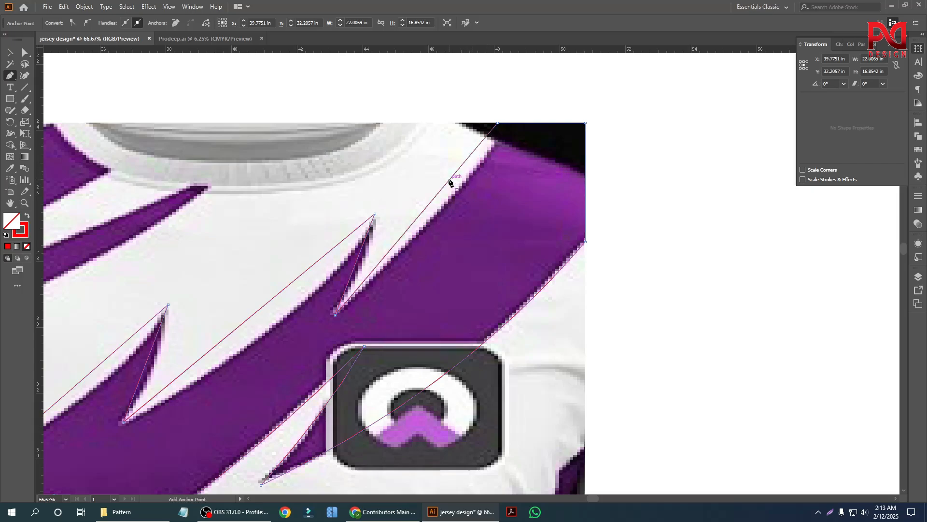
# Bend the stripe outline's upper edge between the shoulder and the white notch above the badge, and curve the notch's other side
pyautogui.moveTo(448, 178); pyautogui.dragTo(461, 188)
pyautogui.scroll(-2, 464, 186)
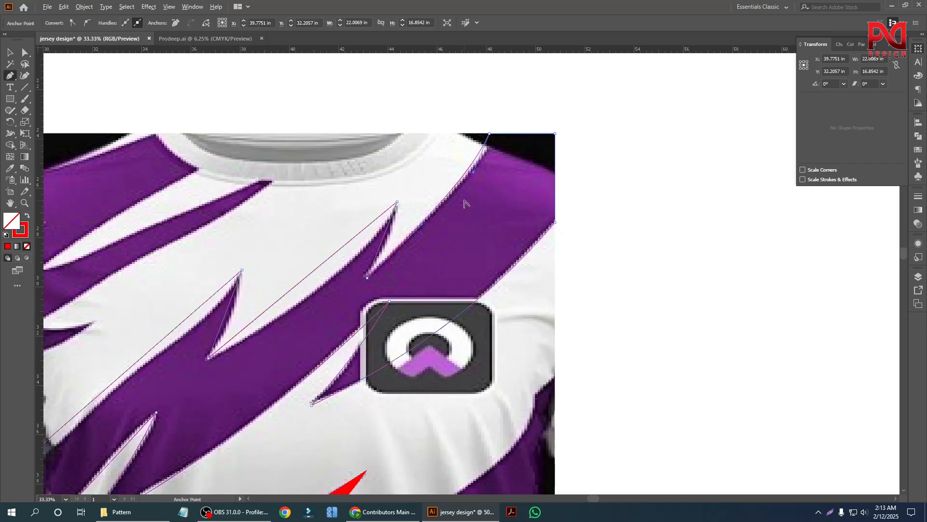
pyautogui.scroll(2, 418, 225)
pyautogui.moveTo(416, 221); pyautogui.dragTo(427, 207)
pyautogui.scroll(-1, 341, 232)
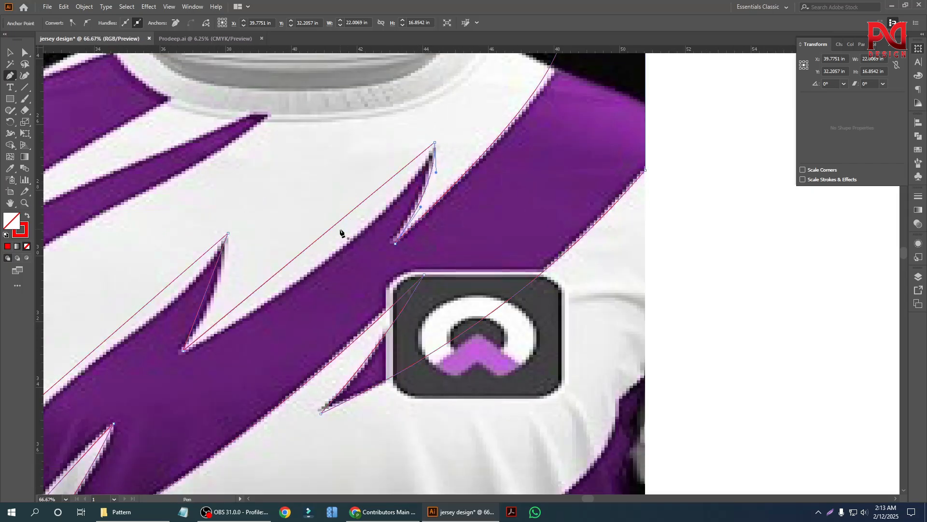
# Curve the rest of the stripe's upper edge, including the second spike, down to the reference's left side along the purple boundary
pyautogui.moveTo(328, 229); pyautogui.dragTo(339, 249)
pyautogui.scroll(-3, 444, 215)
pyautogui.scroll(2, 336, 234)
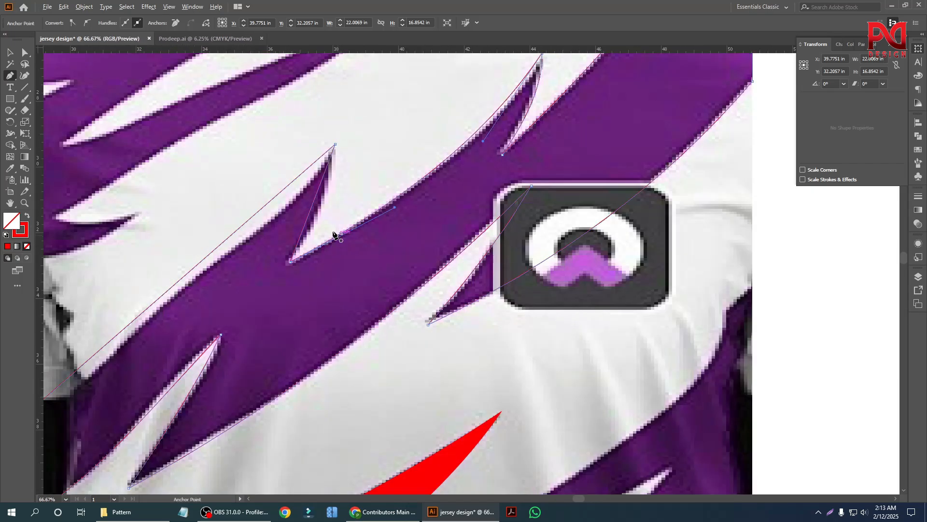
pyautogui.moveTo(311, 213); pyautogui.dragTo(322, 213)
pyautogui.scroll(-3, 383, 213)
pyautogui.scroll(3, 252, 235)
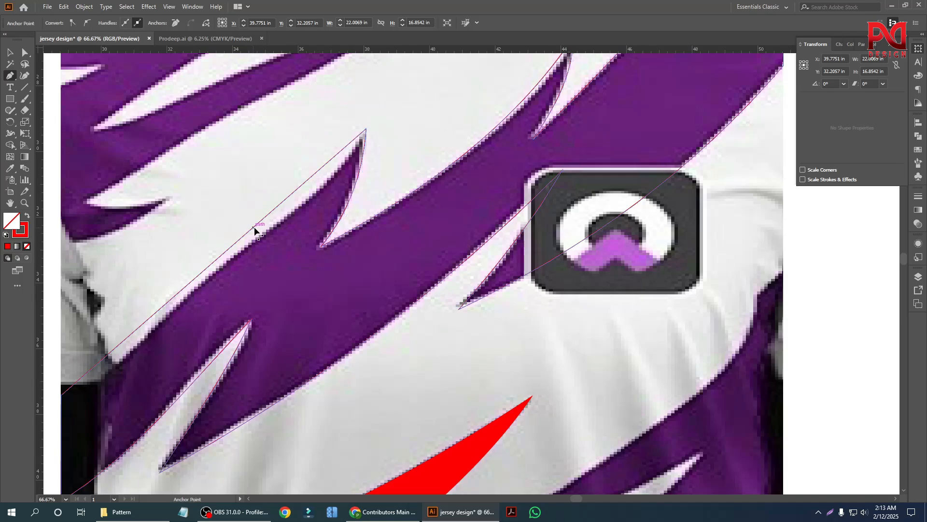
pyautogui.scroll(-2, 267, 242)
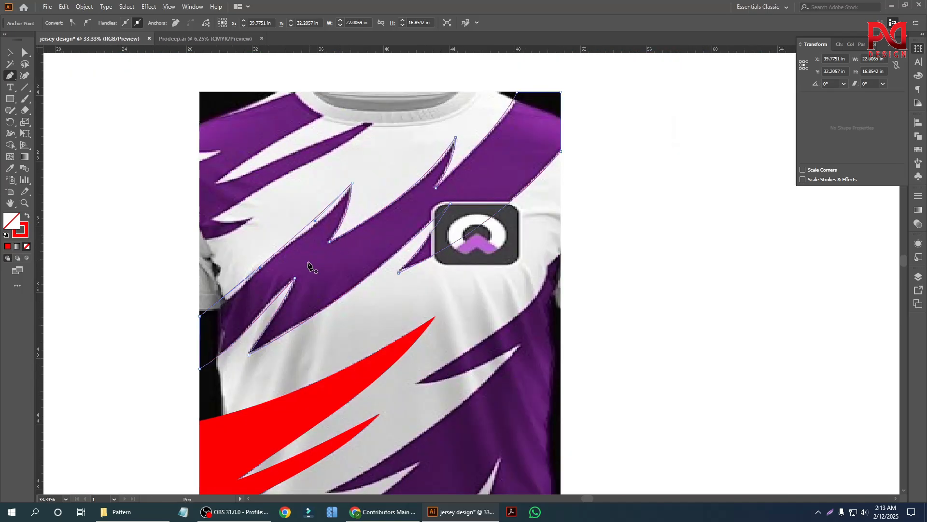
pyautogui.scroll(-1, 251, 321)
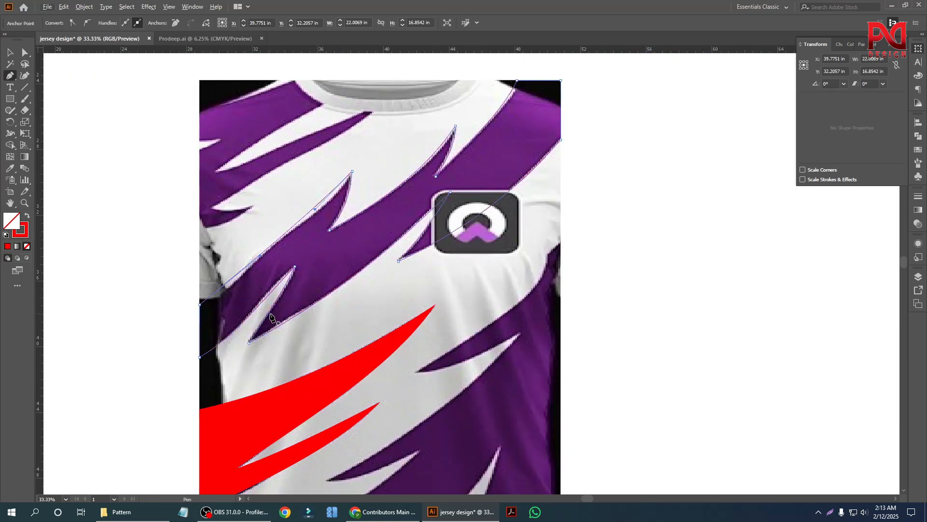
# Swap the finished stripe's fill and stroke to give it a solid red fill, and deselect it
pyautogui.hotkey('shift', 'x')
pyautogui.click(11, 52)
pyautogui.click(140, 257)
pyautogui.scroll(-1, 140, 257)
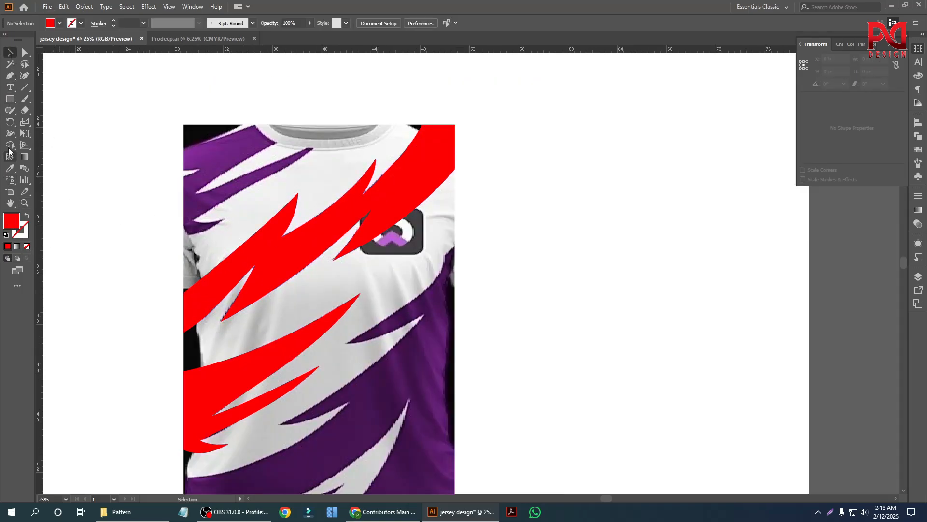
# Start a new Pen outline at the reference's left edge and trace the lowest small spike of the upper-left stripes into its notch
pyautogui.click(9, 78)
pyautogui.scroll(1, 199, 272)
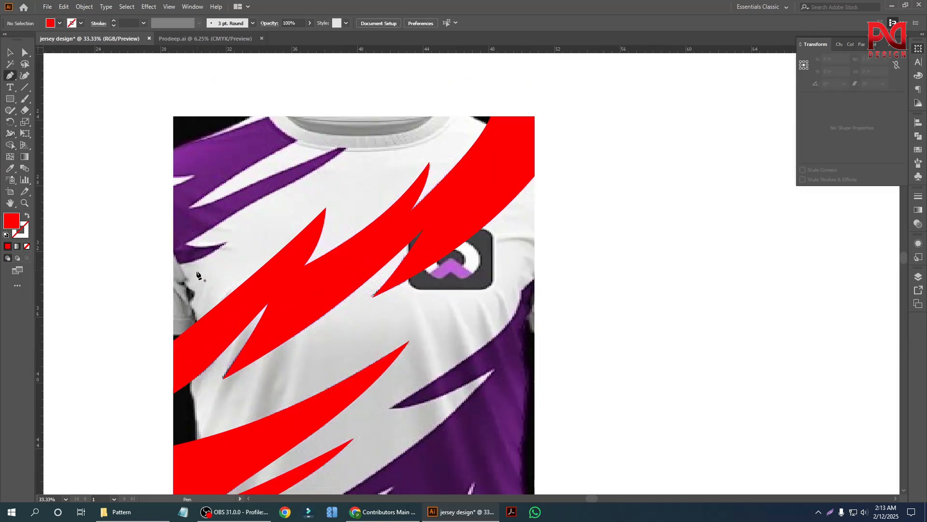
pyautogui.click(173, 266)
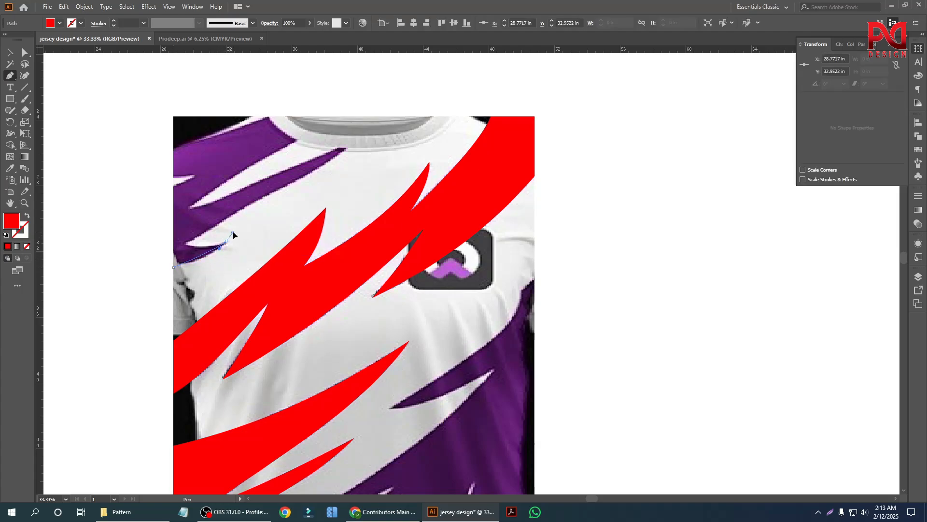
pyautogui.scroll(2, 217, 249)
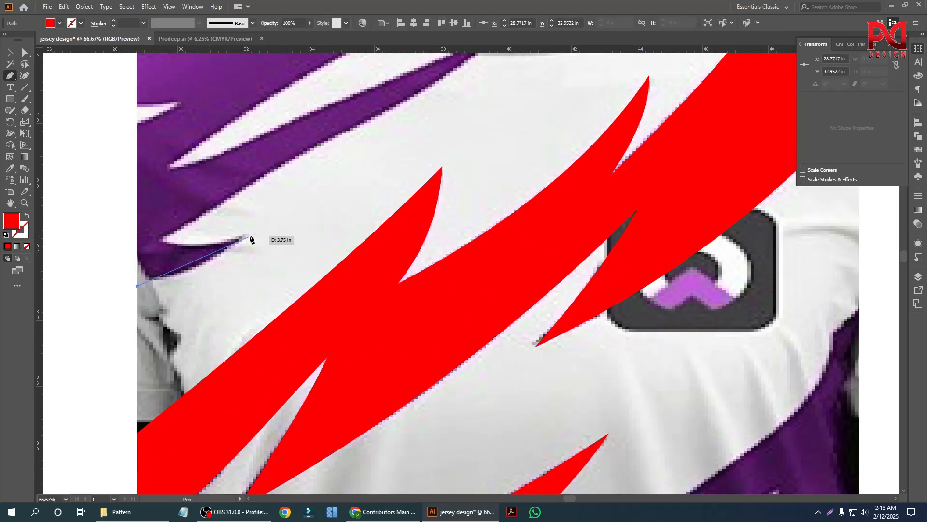
pyautogui.click(250, 235)
pyautogui.click(162, 239)
# Extend the outline around the long upper spike and white gap to the collar, and along the shoulder to the reference's left edge
pyautogui.scroll(-1, 181, 286)
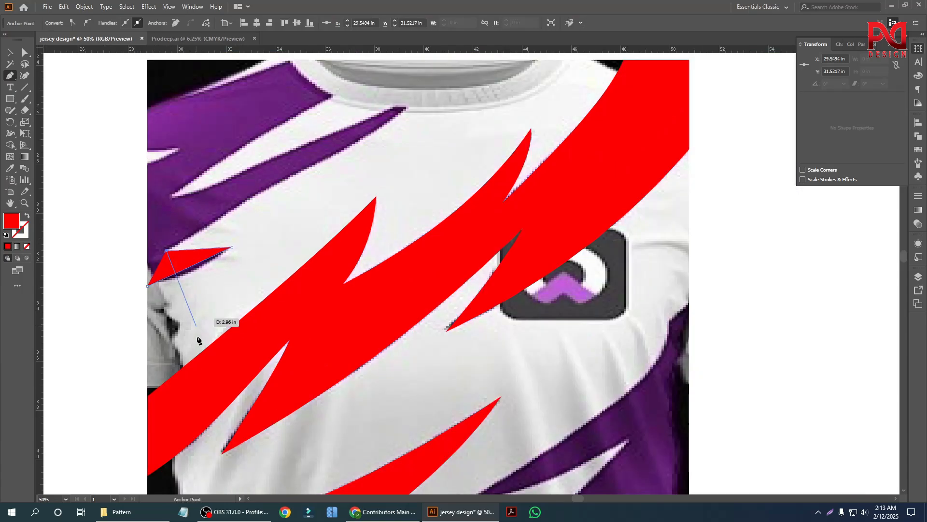
pyautogui.scroll(2, 197, 329)
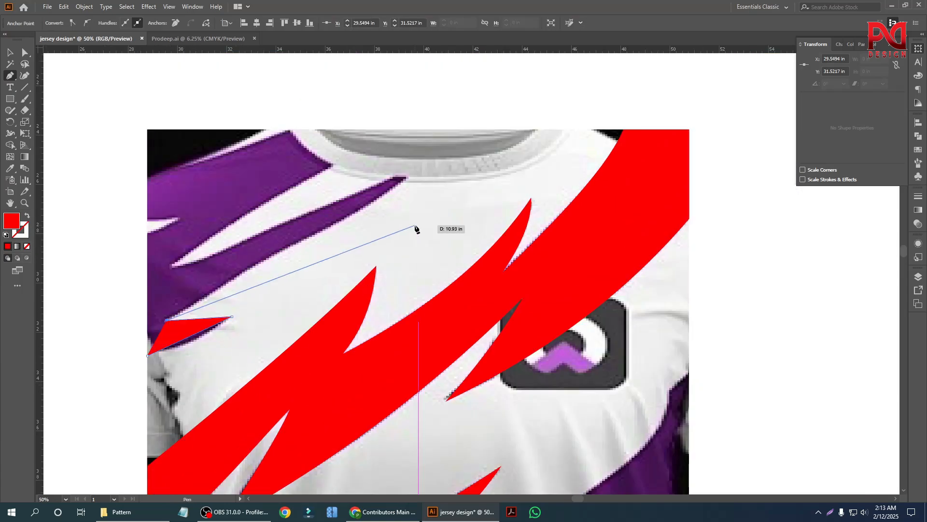
pyautogui.click(458, 149)
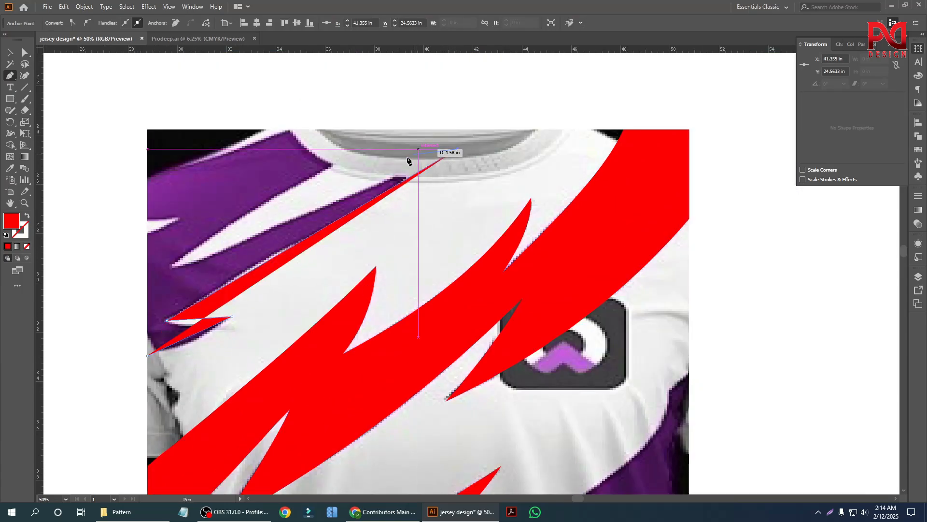
pyautogui.click(172, 266)
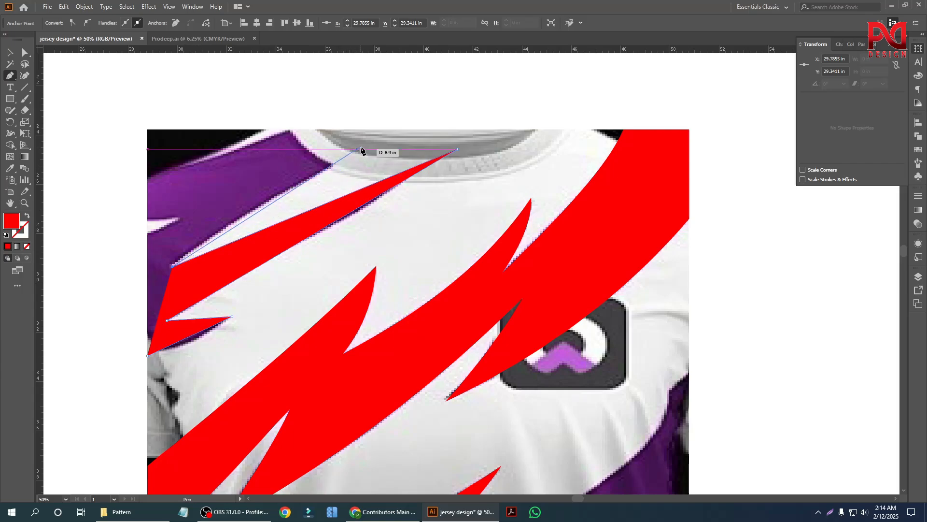
pyautogui.click(396, 130)
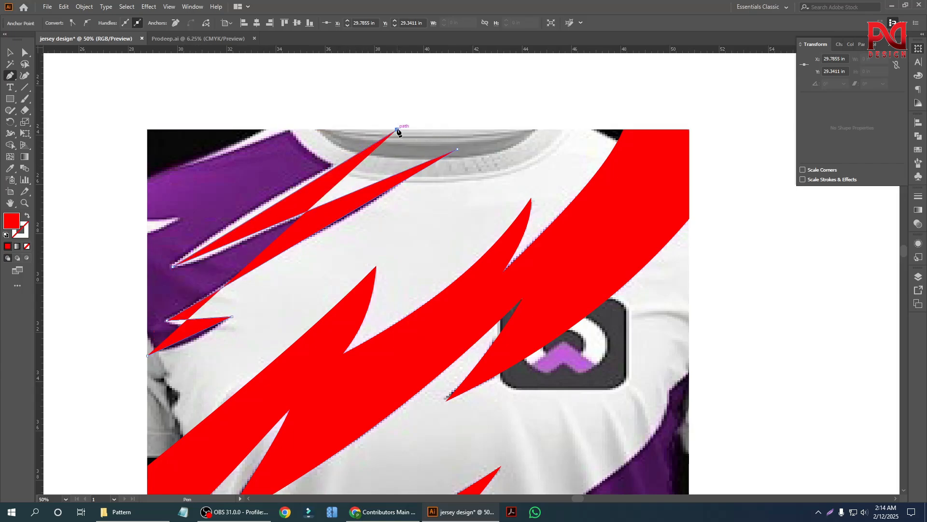
pyautogui.click(288, 130)
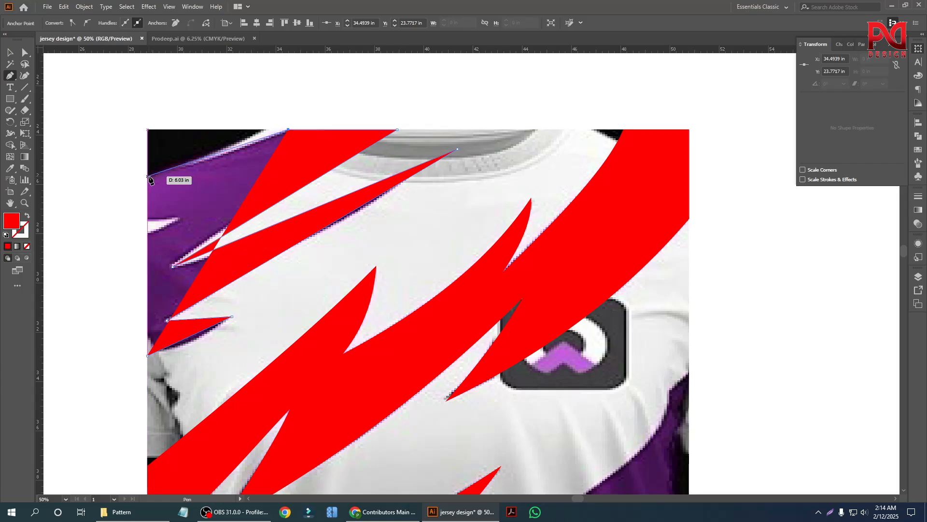
pyautogui.click(148, 176)
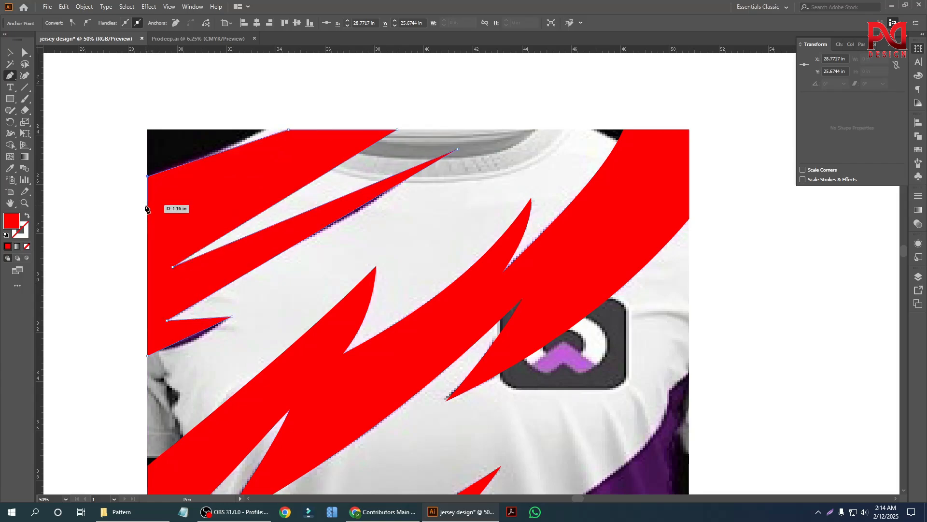
# Show the path as a red outline without fill, trace the small white notch at the left edge, and close the shape
pyautogui.hotkey('shift', 'x')
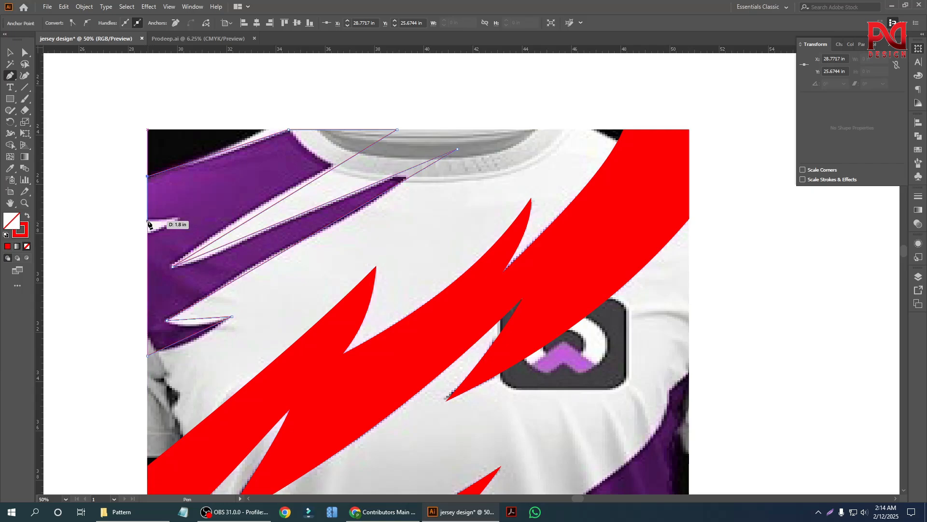
pyautogui.click(148, 220)
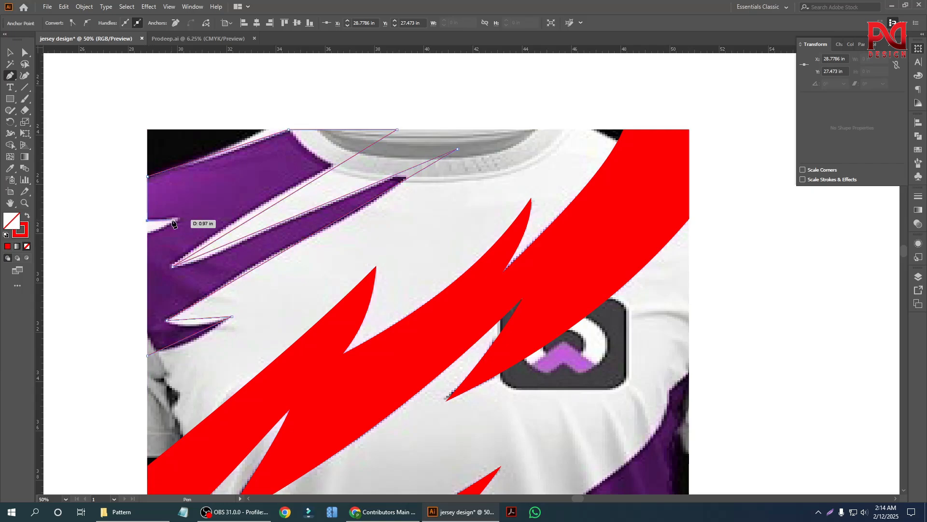
pyautogui.click(148, 233)
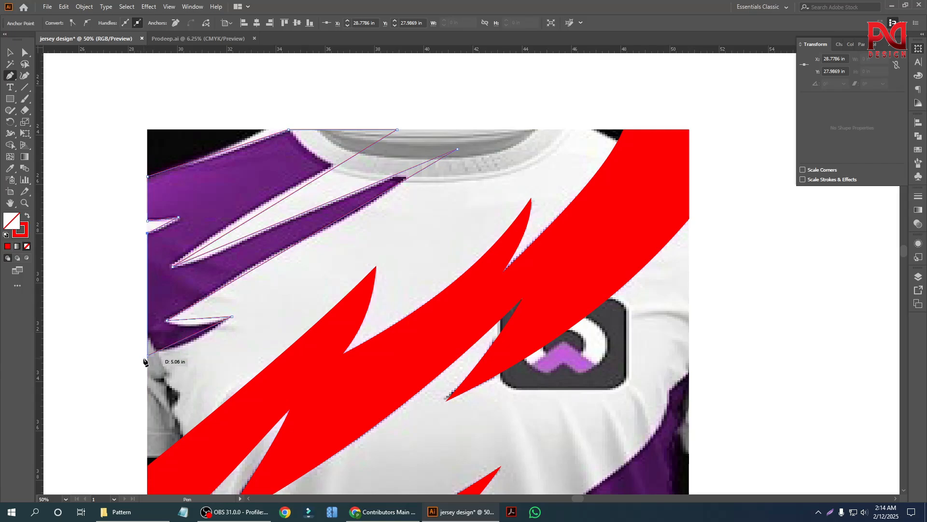
pyautogui.scroll(-1, 221, 319)
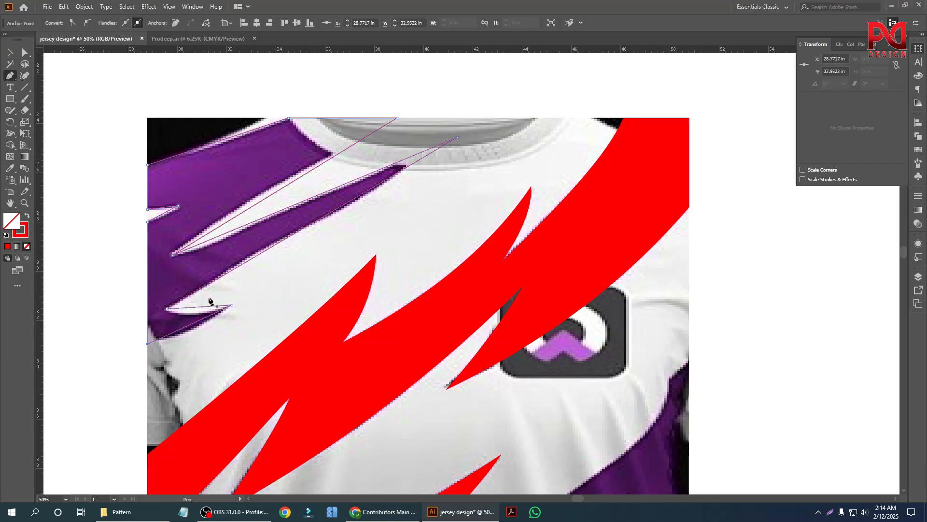
# Curve the upper edge of the lowest small spike in the upper-left shape to match the reference
pyautogui.scroll(1, 256, 305)
pyautogui.scroll(-2, 256, 309)
pyautogui.keyDown('alt'); pyautogui.scroll(1, 203, 332); pyautogui.keyUp('alt')
pyautogui.moveTo(191, 305); pyautogui.dragTo(196, 311)
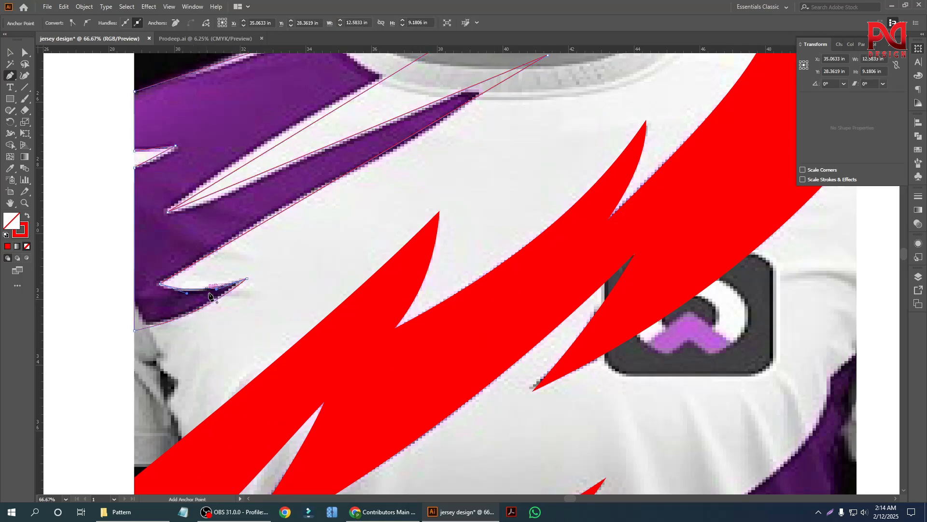
# Bend the upper-left shape's long edge above the white gap and its shoulder edge to follow the purple boundary
pyautogui.keyDown('alt'); pyautogui.scroll(-1, 193, 331); pyautogui.keyUp('alt')
pyautogui.scroll(3, 234, 320)
pyautogui.keyDown('alt'); pyautogui.scroll(1, 260, 299); pyautogui.keyUp('alt')
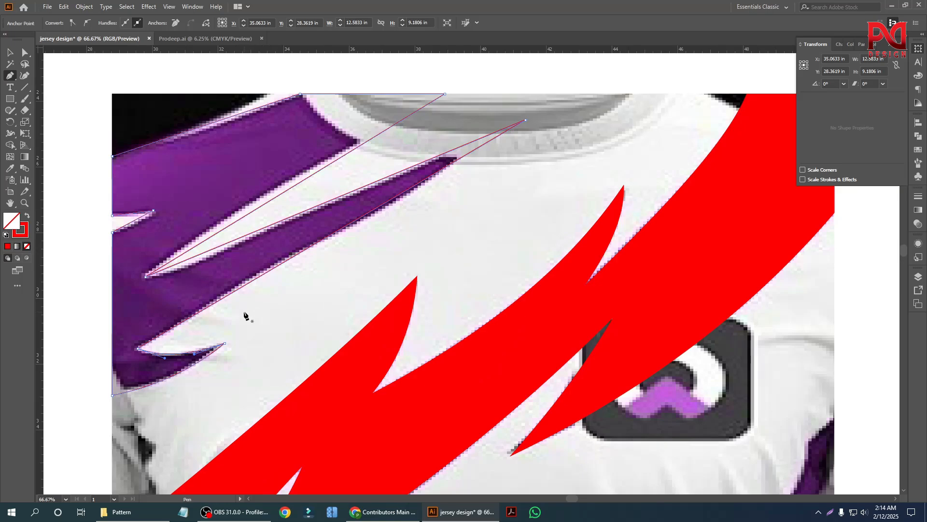
pyautogui.keyDown('alt'); pyautogui.scroll(-1, 249, 309); pyautogui.keyUp('alt')
pyautogui.keyDown('alt'); pyautogui.scroll(1, 258, 266); pyautogui.keyUp('alt')
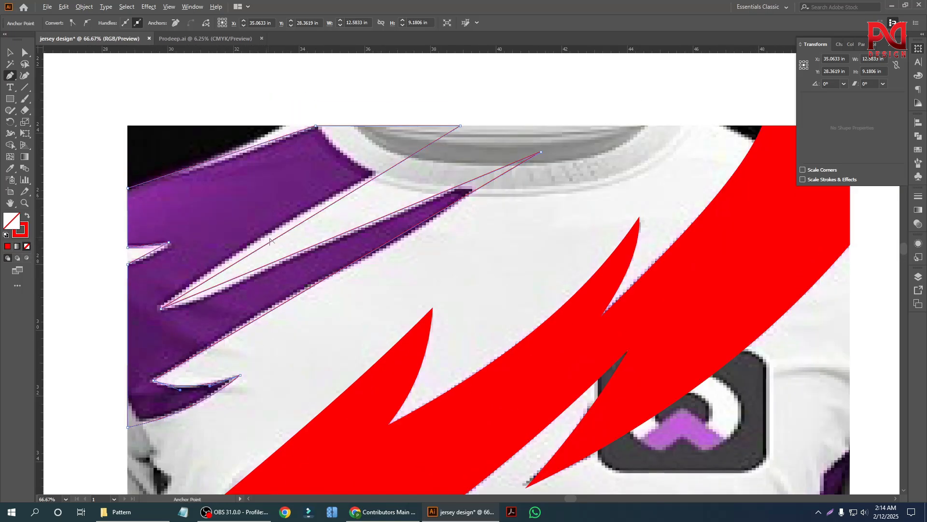
pyautogui.hotkey('ctrl', 'shift', 'a')
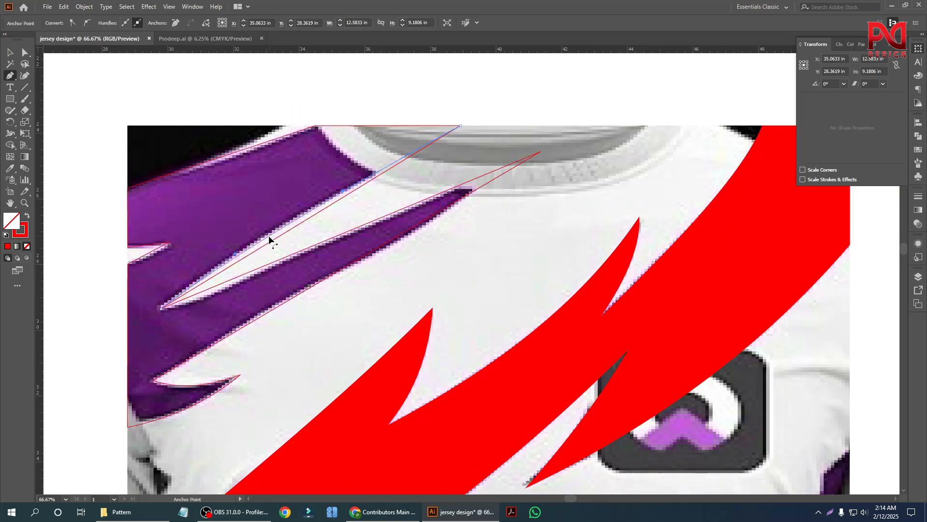
pyautogui.moveTo(268, 236); pyautogui.dragTo(270, 226)
pyautogui.moveTo(248, 145); pyautogui.dragTo(275, 170)
pyautogui.keyDown('alt'); pyautogui.scroll(-2, 283, 173); pyautogui.keyUp('alt')
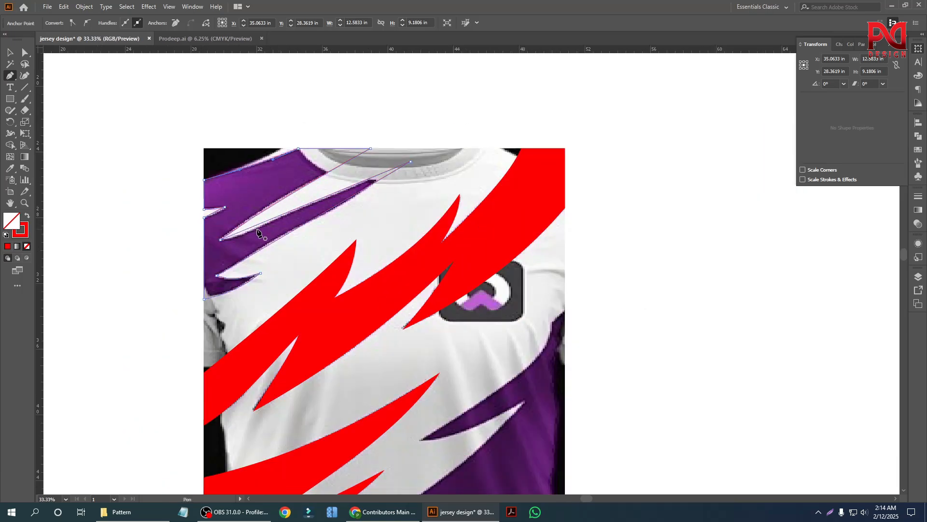
# Swap the upper-left shape's fill and stroke to give it a solid red fill, and deselect it
pyautogui.keyDown('alt'); pyautogui.scroll(-1, 278, 226); pyautogui.keyUp('alt')
pyautogui.hotkey('shift', 'x')
pyautogui.scroll(-1, 283, 227)
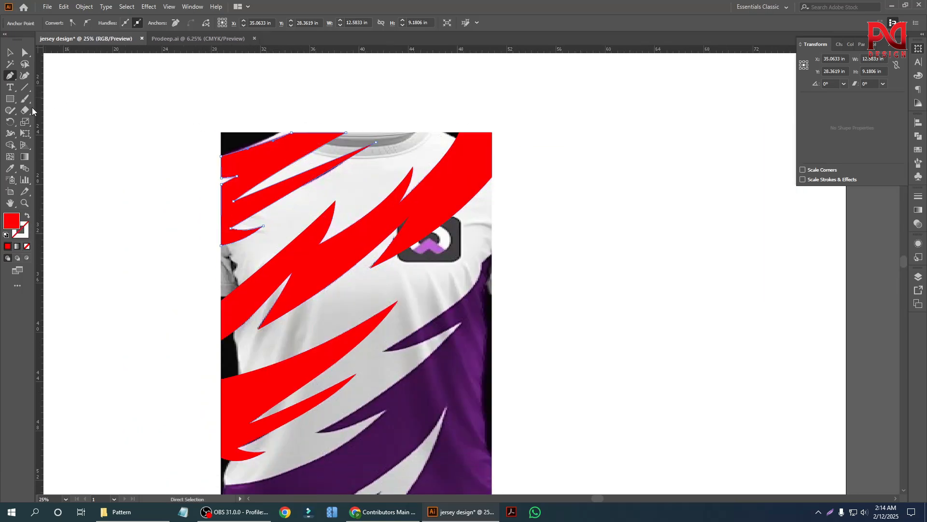
pyautogui.click(11, 54)
pyautogui.keyDown('alt'); pyautogui.scroll(-1, 195, 257); pyautogui.keyUp('alt')
pyautogui.click(407, 312)
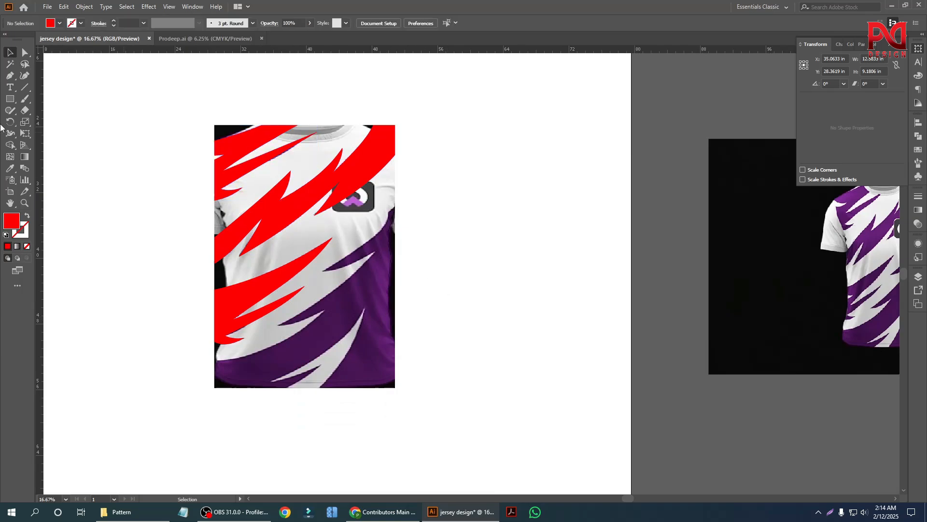
# Start a new Pen outline at the reference's left edge, on the upper boundary of the bottom purple area
pyautogui.click(10, 76)
pyautogui.scroll(-2, 289, 342)
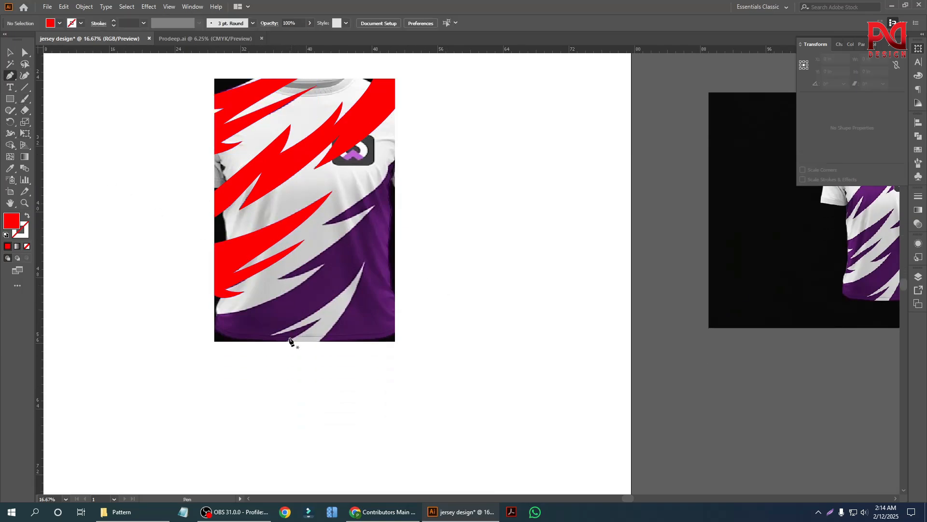
pyautogui.keyDown('alt'); pyautogui.scroll(2, 238, 320); pyautogui.keyUp('alt')
pyautogui.scroll(1, 237, 320)
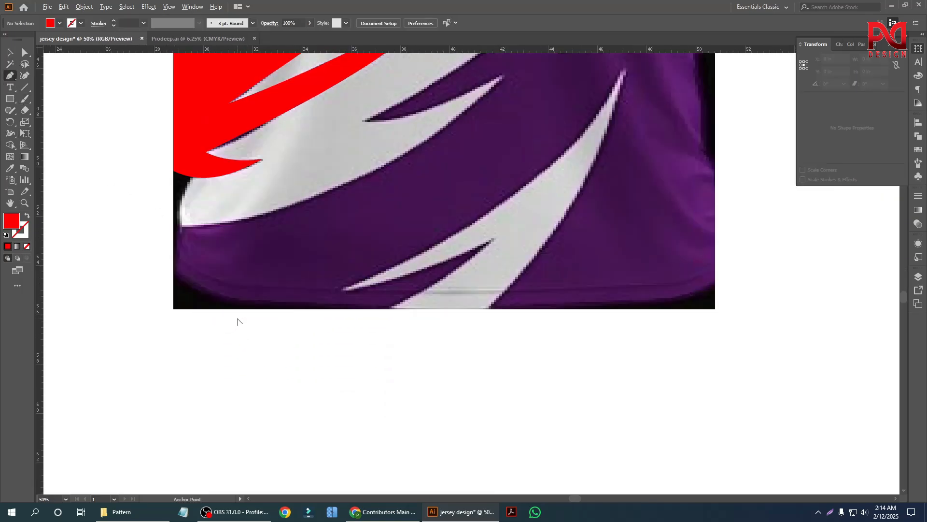
pyautogui.click(176, 226)
# Extend the outline with straight segments to the lower white spike's tip and back to the purple notch above it
pyautogui.keyDown('alt'); pyautogui.scroll(-3, 187, 325); pyautogui.keyUp('alt')
pyautogui.scroll(1, 269, 290)
pyautogui.keyDown('alt'); pyautogui.scroll(1, 280, 285); pyautogui.keyUp('alt')
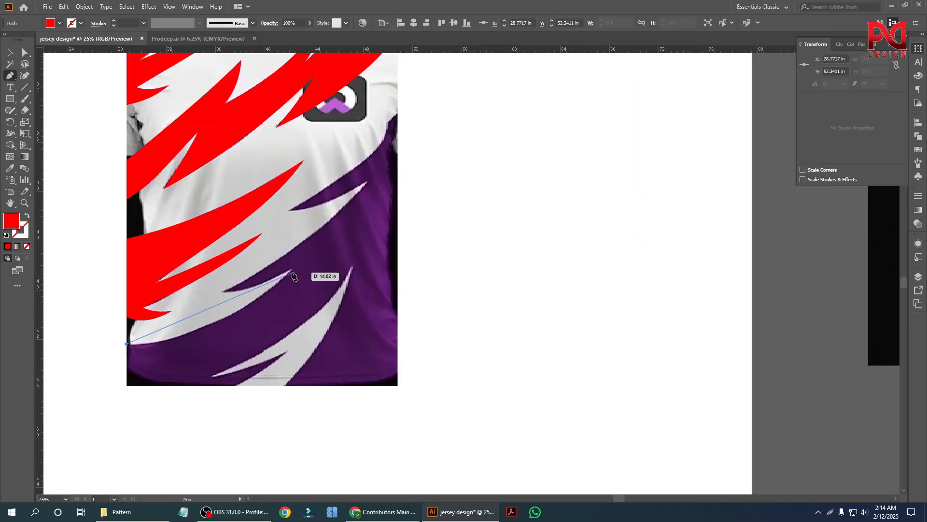
pyautogui.scroll(2, 294, 276)
pyautogui.click(304, 257)
pyautogui.click(166, 301)
# Continue the outline to the tip of the white spike below the chest logo and back to its purple notch point
pyautogui.keyDown('alt'); pyautogui.scroll(-2, 179, 310); pyautogui.keyUp('alt')
pyautogui.keyDown('alt'); pyautogui.scroll(-1, 288, 301); pyautogui.keyUp('alt')
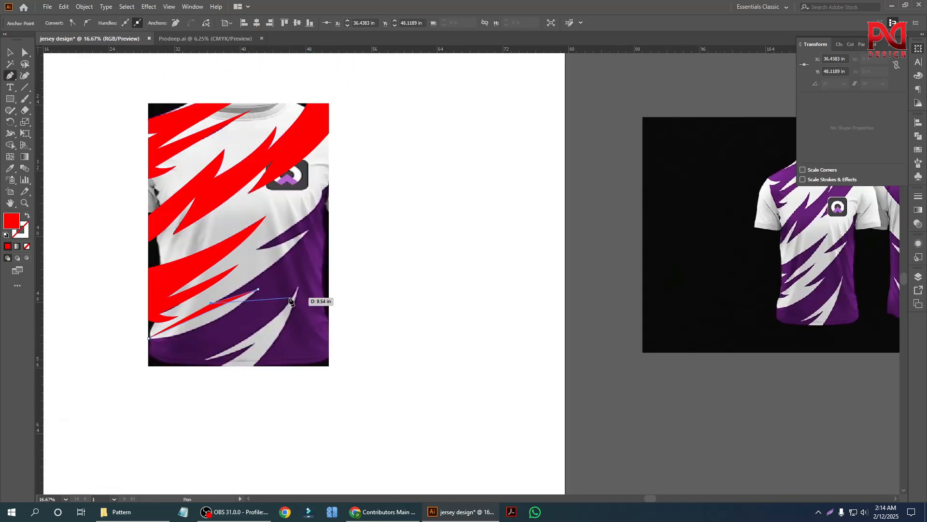
pyautogui.scroll(2, 290, 301)
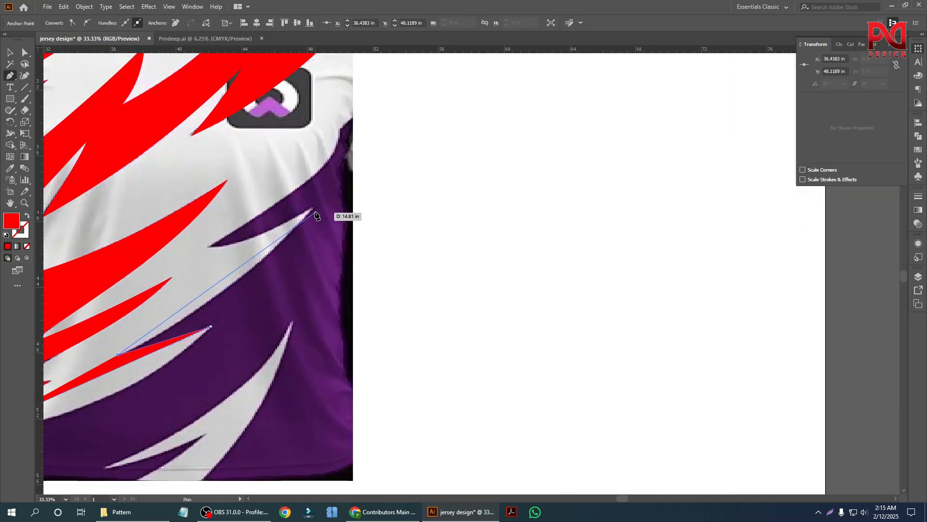
pyautogui.click(312, 210)
pyautogui.scroll(2, 251, 283)
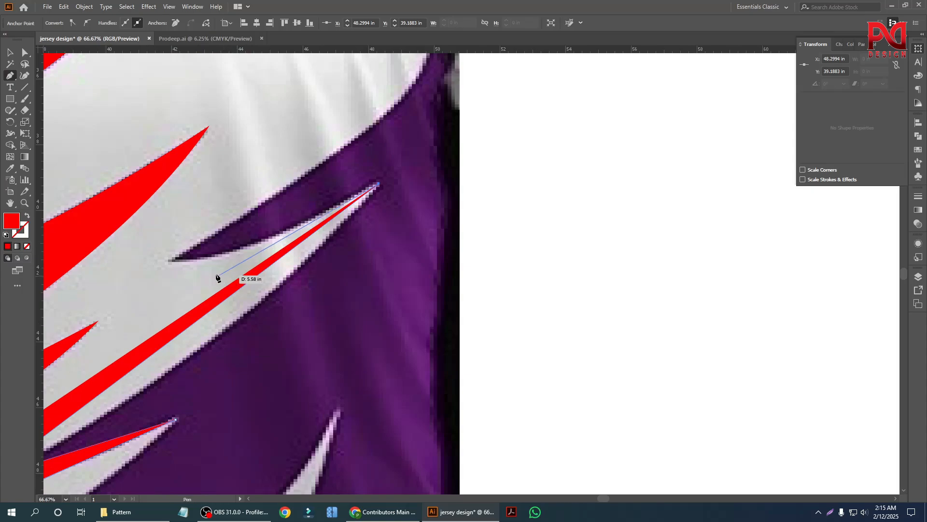
pyautogui.click(167, 262)
# Extend the outline up to the armhole end of the purple boundary and on to the reference's right edge
pyautogui.keyDown('alt'); pyautogui.scroll(-1, 290, 363); pyautogui.keyUp('alt')
pyautogui.scroll(2, 369, 294)
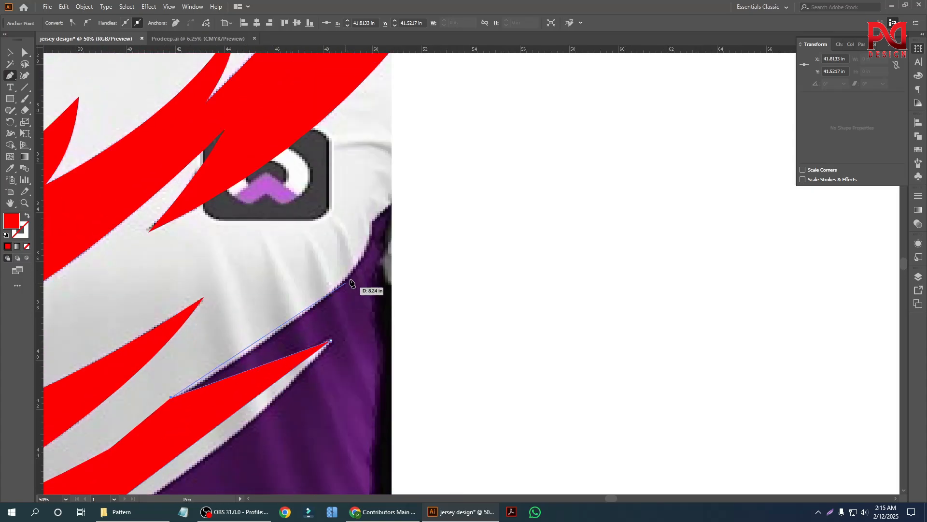
pyautogui.click(370, 242)
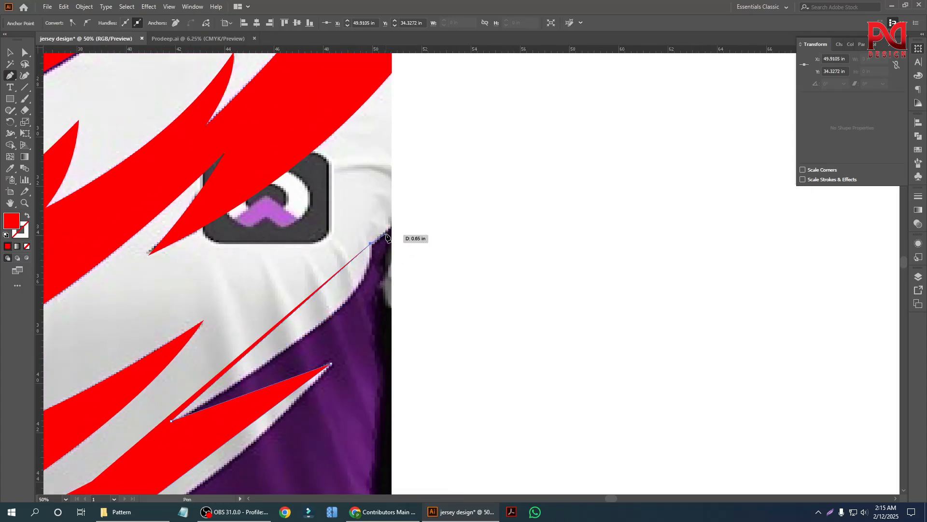
pyautogui.click(392, 225)
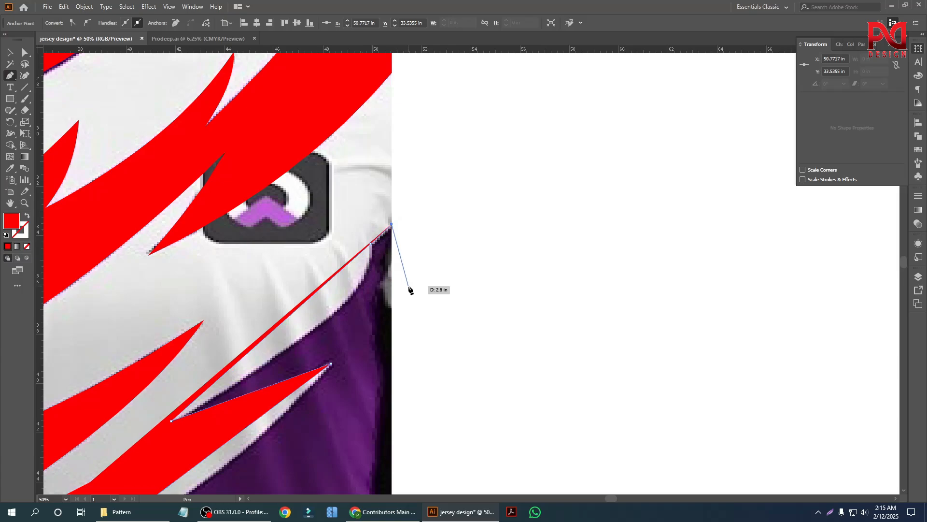
# Swap the fill and stroke so the outline is unfilled, and extend it to the reference's bottom-right corner
pyautogui.hotkey('shift', 'x')
pyautogui.keyDown('alt'); pyautogui.scroll(-2, 390, 264); pyautogui.keyUp('alt')
pyautogui.scroll(-3, 389, 290)
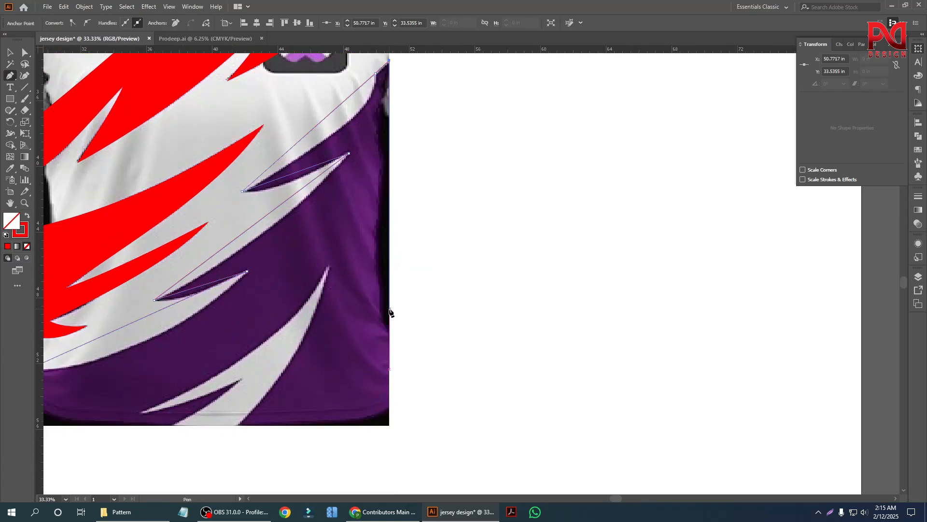
pyautogui.keyDown('alt'); pyautogui.scroll(-1, 389, 311); pyautogui.keyUp('alt')
pyautogui.scroll(-1, 390, 314)
pyautogui.keyDown('alt'); pyautogui.scroll(2, 401, 331); pyautogui.keyUp('alt')
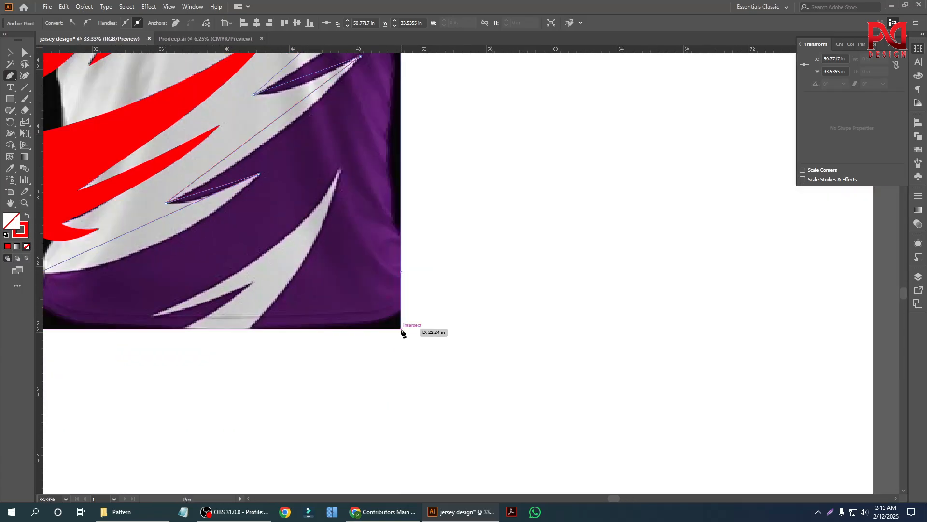
pyautogui.click(401, 328)
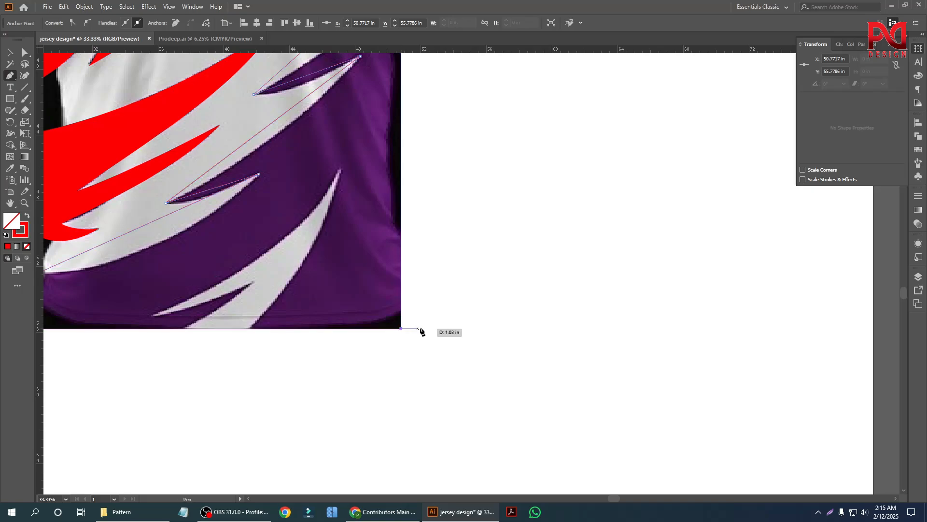
# Continue the outline along the bottom edge to the right base of the bottom white spike and up to its tip
pyautogui.keyDown('alt'); pyautogui.scroll(-1, 437, 323); pyautogui.keyUp('alt')
pyautogui.keyDown('alt'); pyautogui.scroll(2, 304, 330); pyautogui.keyUp('alt')
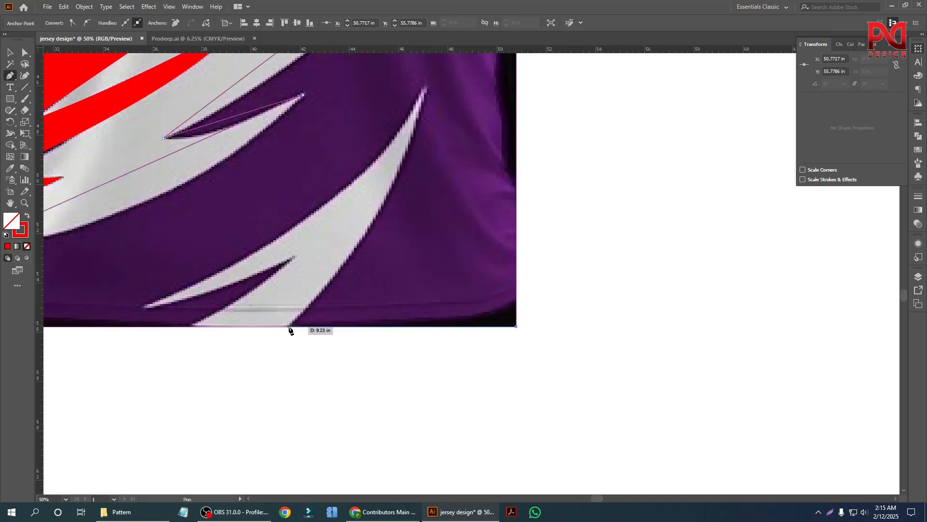
pyautogui.click(286, 327)
pyautogui.scroll(3, 356, 377)
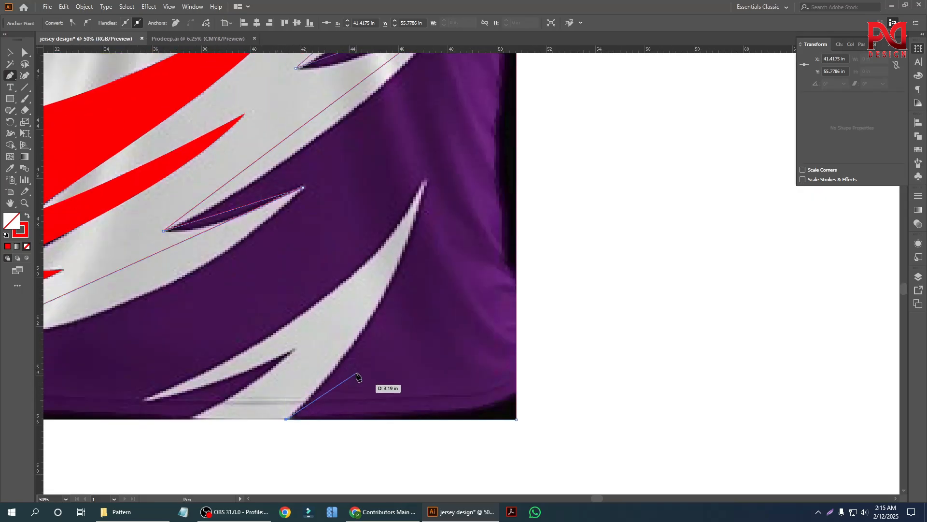
pyautogui.click(424, 215)
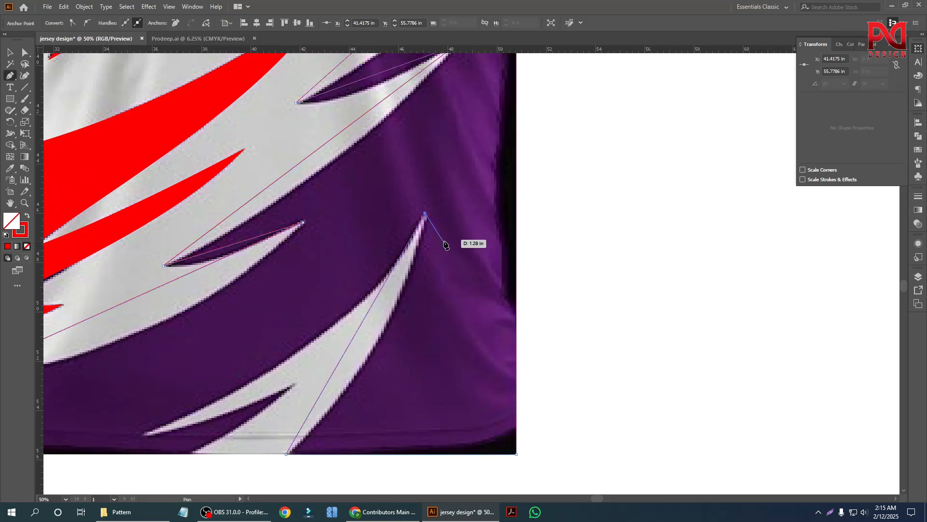
# Trace straight segments from the bottom white spike's tip to its small side point, the purple notch tip and the bottom edge
pyautogui.scroll(-1, 444, 242)
pyautogui.scroll(-1, 367, 270)
pyautogui.keyDown('alt'); pyautogui.scroll(2, 270, 337); pyautogui.keyUp('alt')
pyautogui.click(247, 334)
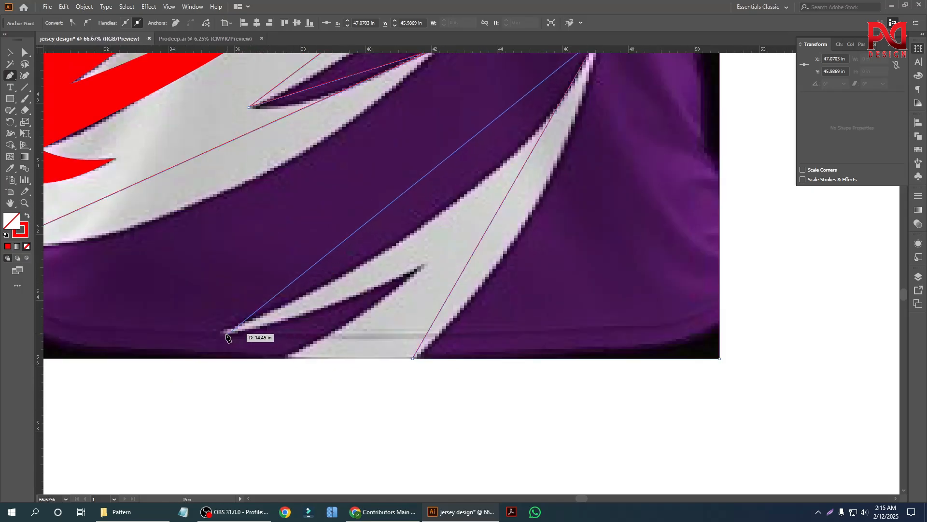
pyautogui.click(430, 262)
pyautogui.scroll(-2, 432, 271)
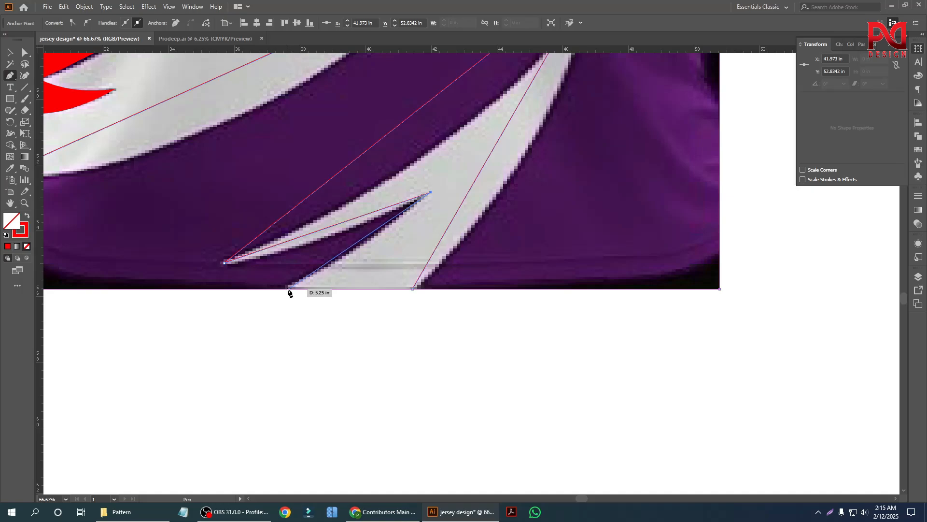
pyautogui.click(288, 289)
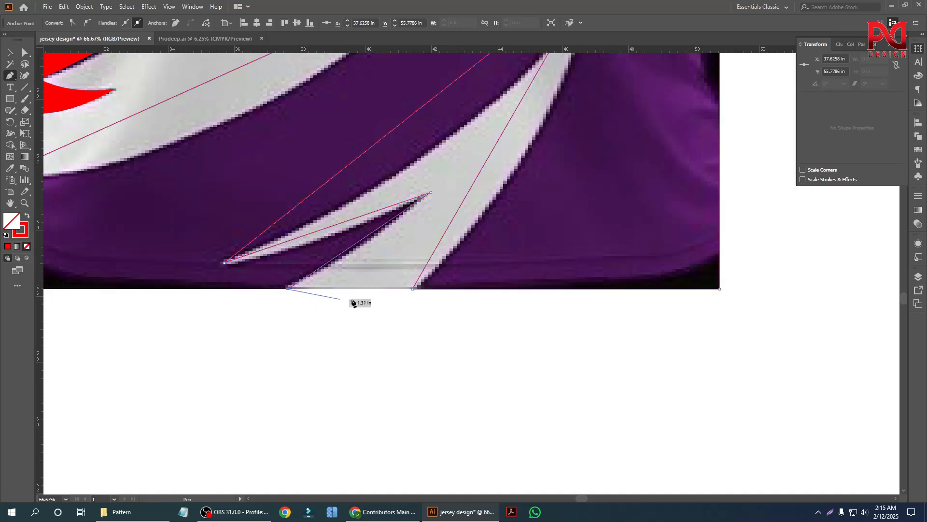
# Close the bottom shape's outline through the reference's bottom-left corner and back to its starting point
pyautogui.scroll(-3, 431, 292)
pyautogui.scroll(2, 288, 293)
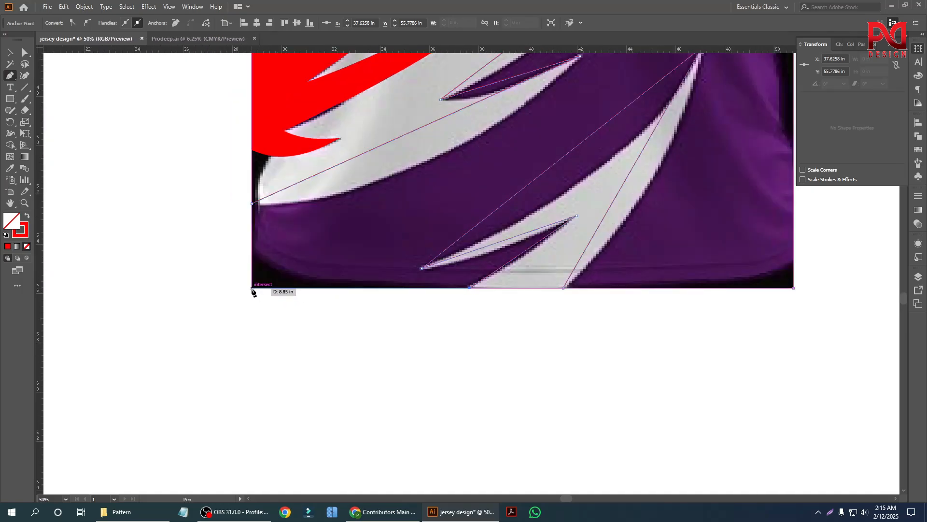
pyautogui.click(252, 288)
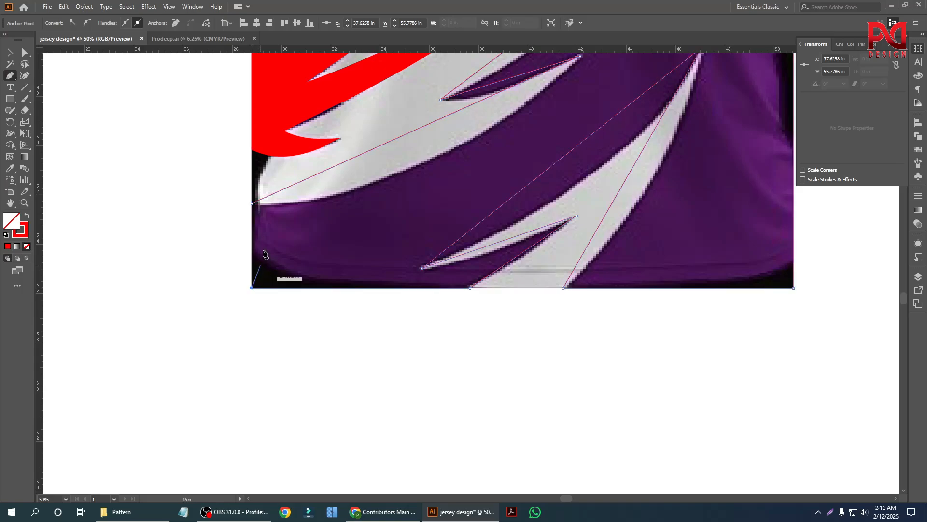
pyautogui.click(251, 204)
# Bend the bottom shape's edges below and above the lower white spike to follow the purple boundary
pyautogui.scroll(-2, 219, 295)
pyautogui.scroll(3, 270, 329)
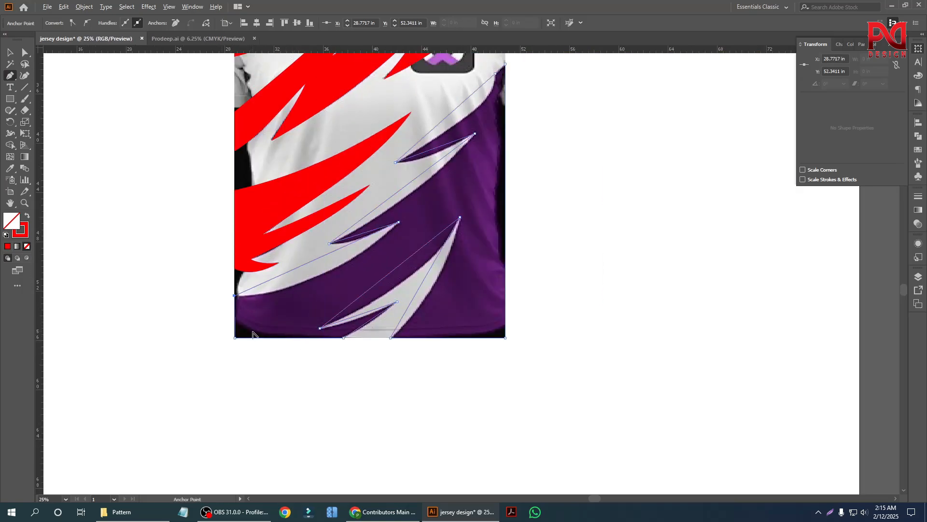
pyautogui.scroll(2, 367, 268)
pyautogui.scroll(-2, 333, 273)
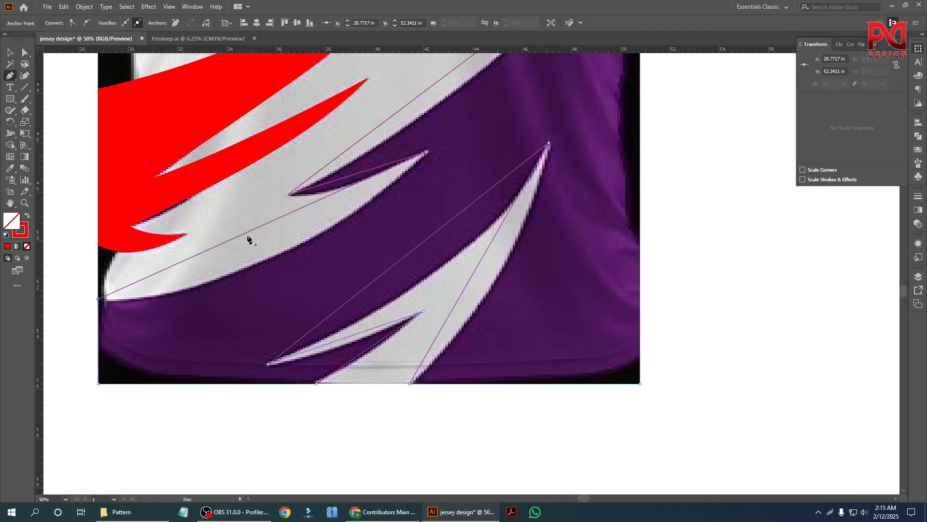
pyautogui.moveTo(245, 237); pyautogui.dragTo(261, 264)
pyautogui.scroll(4, 319, 289)
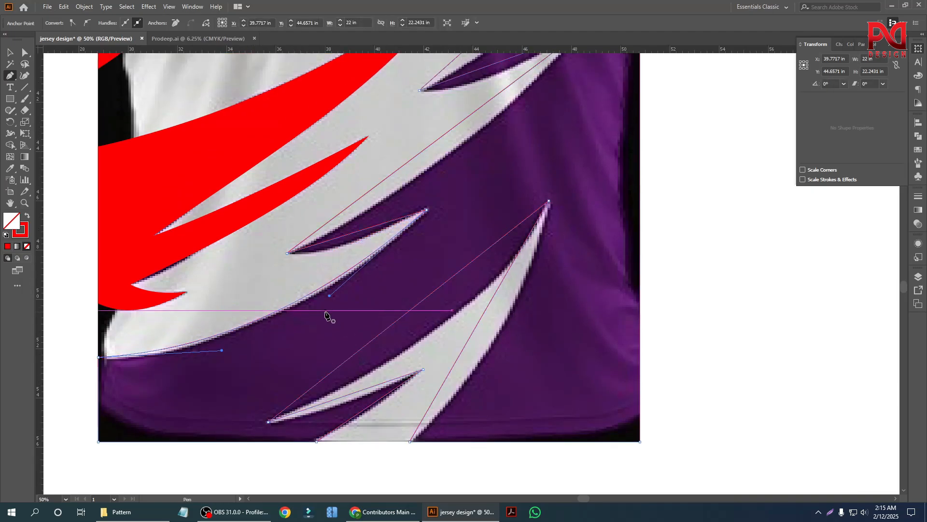
pyautogui.moveTo(354, 272); pyautogui.dragTo(353, 274)
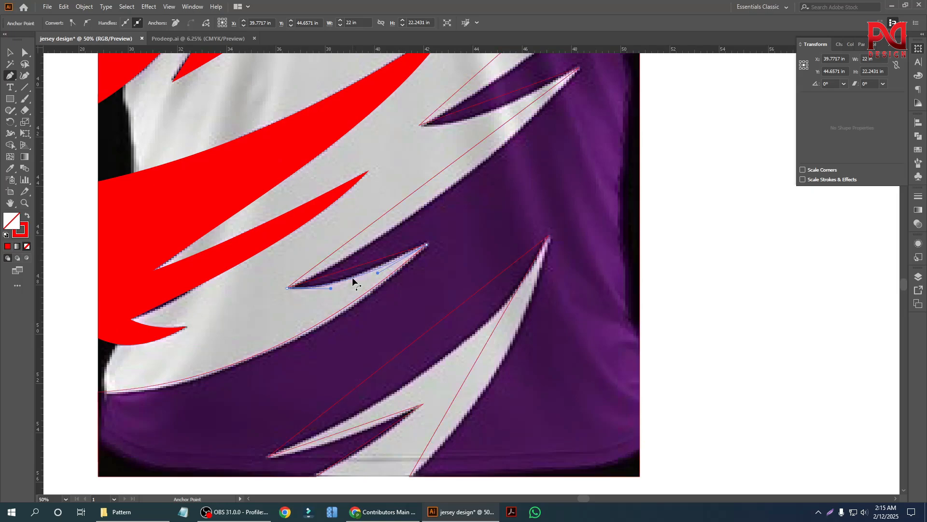
# Bend the long edge below the upper white spike and the uppermost edge up to the armhole to match the reference
pyautogui.scroll(2, 353, 285)
pyautogui.scroll(-2, 343, 285)
pyautogui.scroll(1, 339, 286)
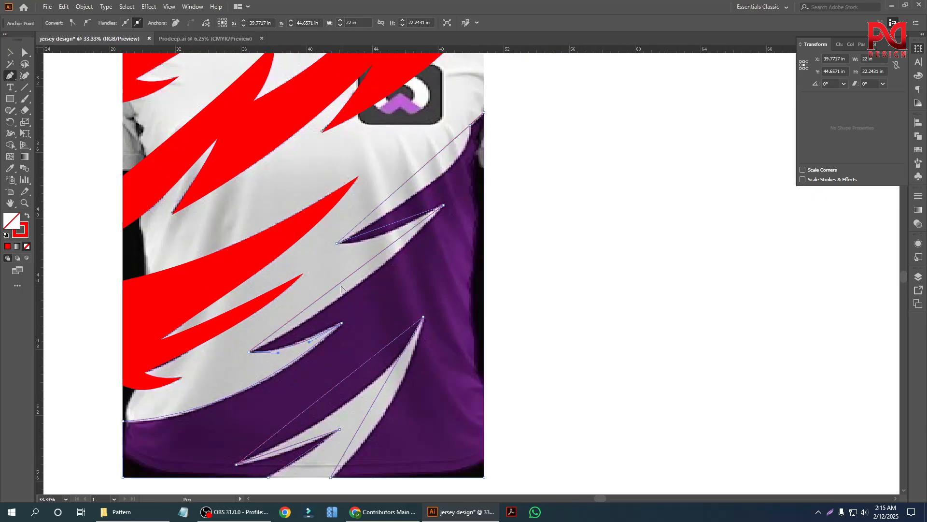
pyautogui.moveTo(340, 286)
pyautogui.mouseDown()
pyautogui.moveTo(343, 297)
pyautogui.moveTo(349, 291)
pyautogui.mouseUp()
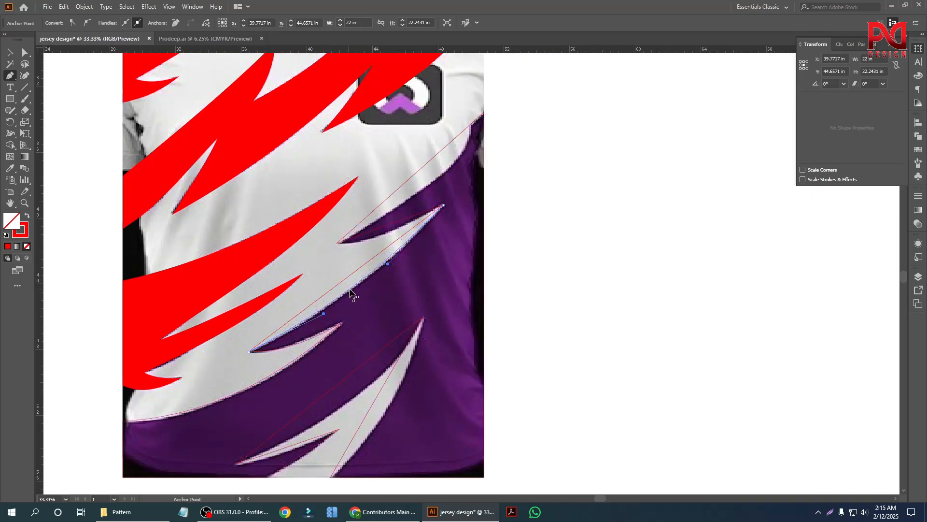
pyautogui.scroll(1, 357, 292)
pyautogui.scroll(1, 449, 253)
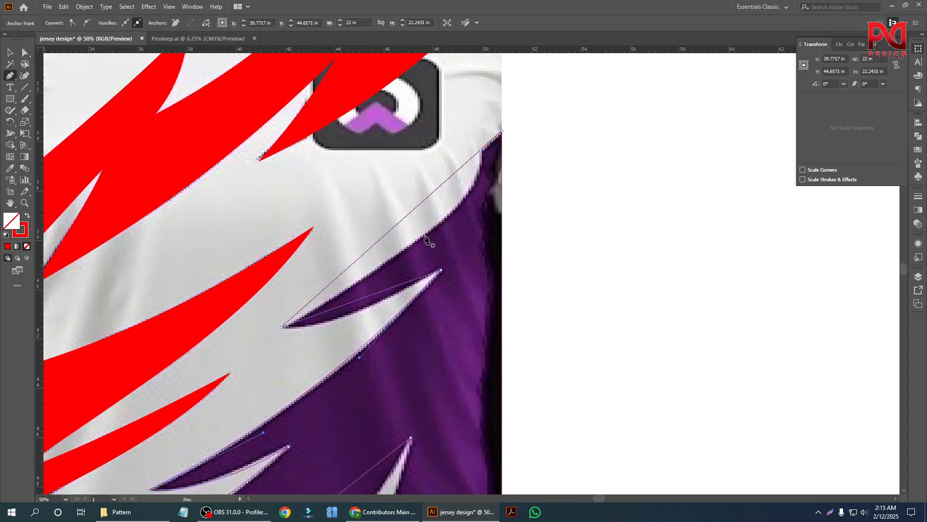
pyautogui.moveTo(407, 216); pyautogui.dragTo(482, 211)
# Bend both long edges of the bottom white spike to the reference, refining the upper edge with its tip handle
pyautogui.scroll(6, 499, 248)
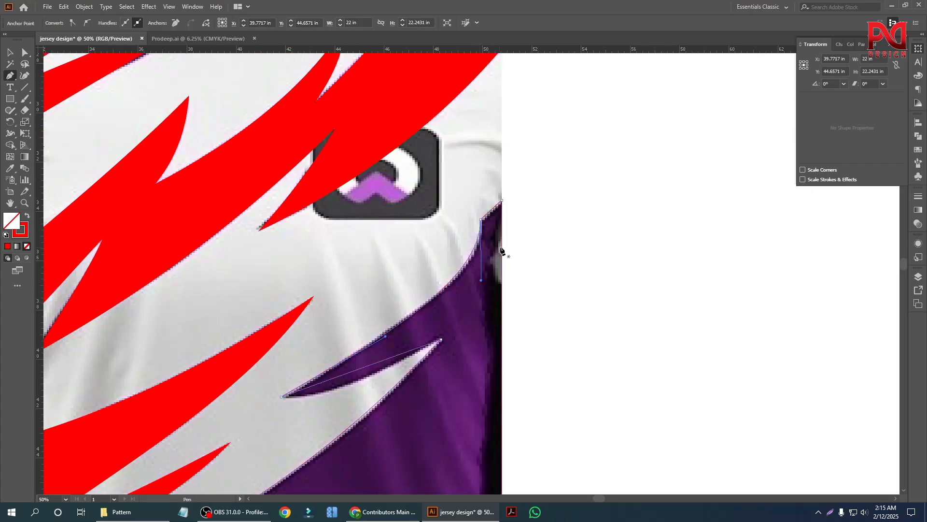
pyautogui.scroll(-2, 500, 250)
pyautogui.scroll(-4, 480, 248)
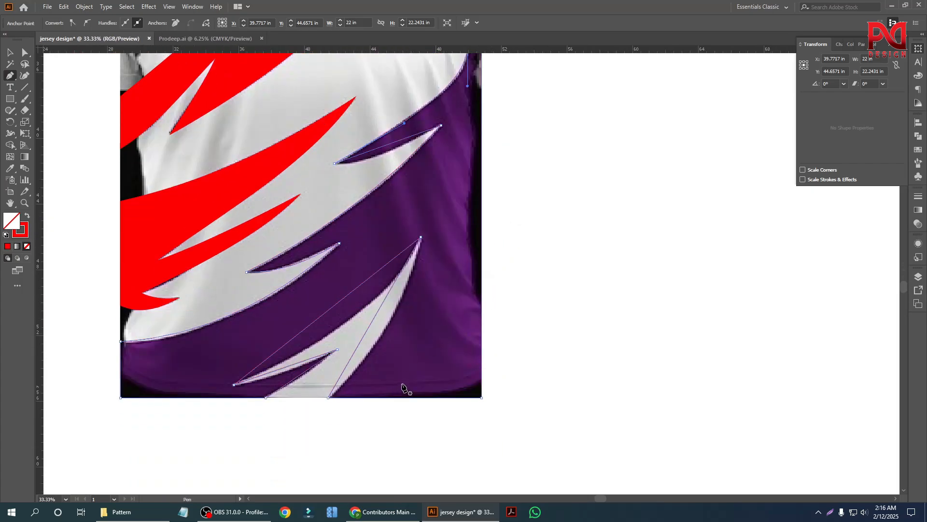
pyautogui.scroll(1, 389, 391)
pyautogui.scroll(-2, 382, 310)
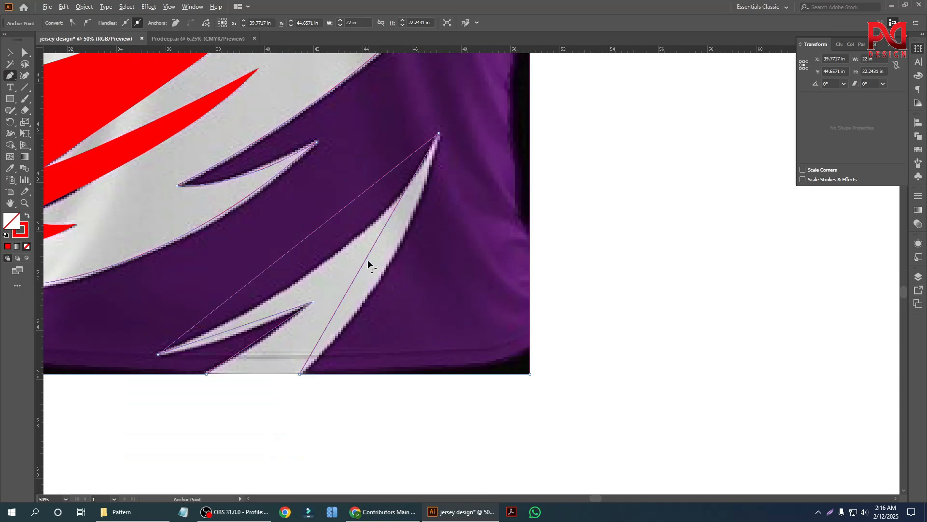
pyautogui.moveTo(367, 262); pyautogui.dragTo(390, 265)
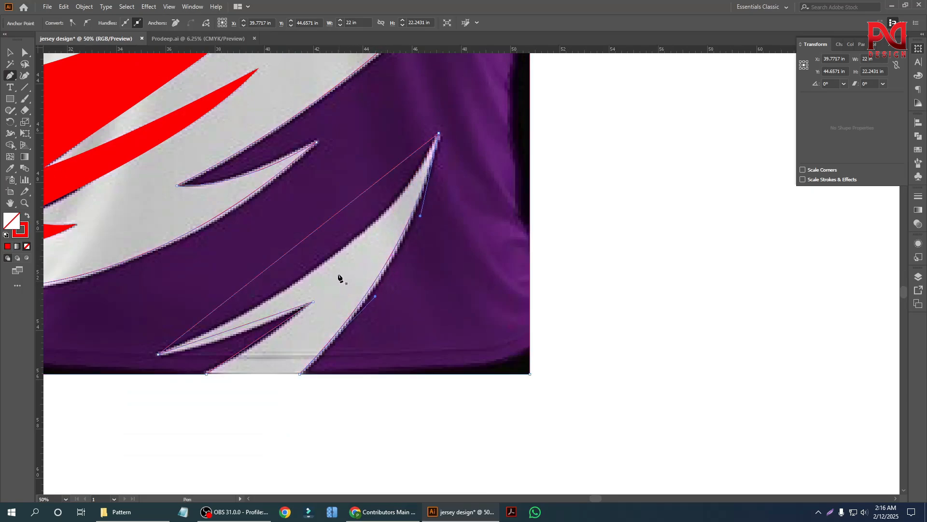
pyautogui.moveTo(289, 258); pyautogui.dragTo(326, 261)
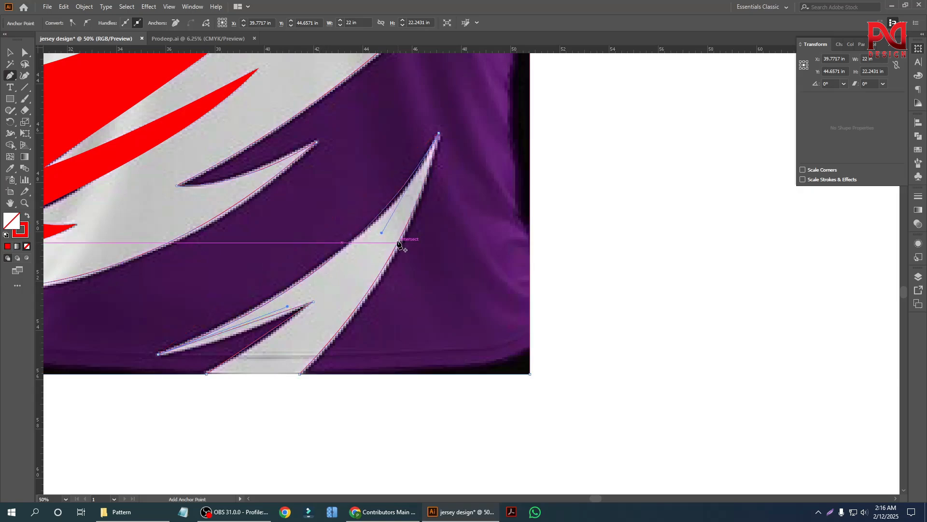
pyautogui.moveTo(381, 235); pyautogui.dragTo(390, 236)
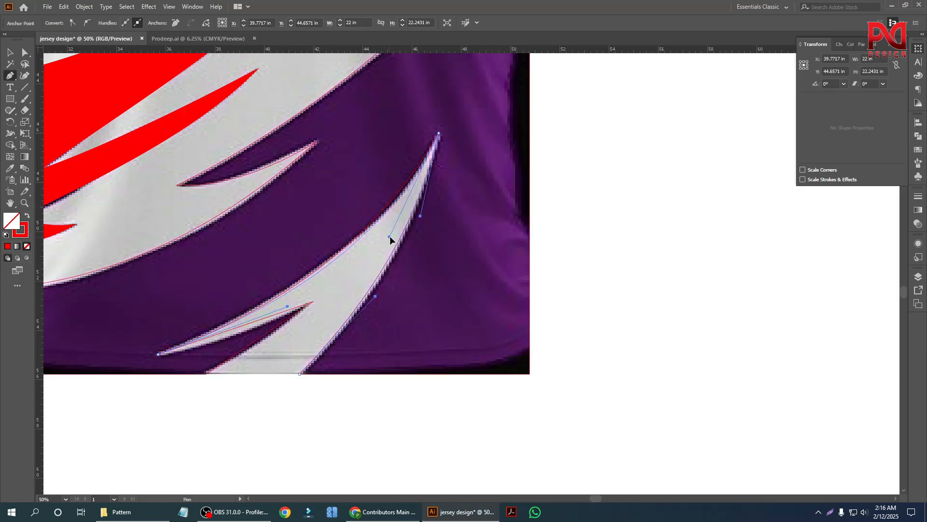
# Curve both edges of the small purple notch at the base of the bottom white spike
pyautogui.scroll(-2, 341, 274)
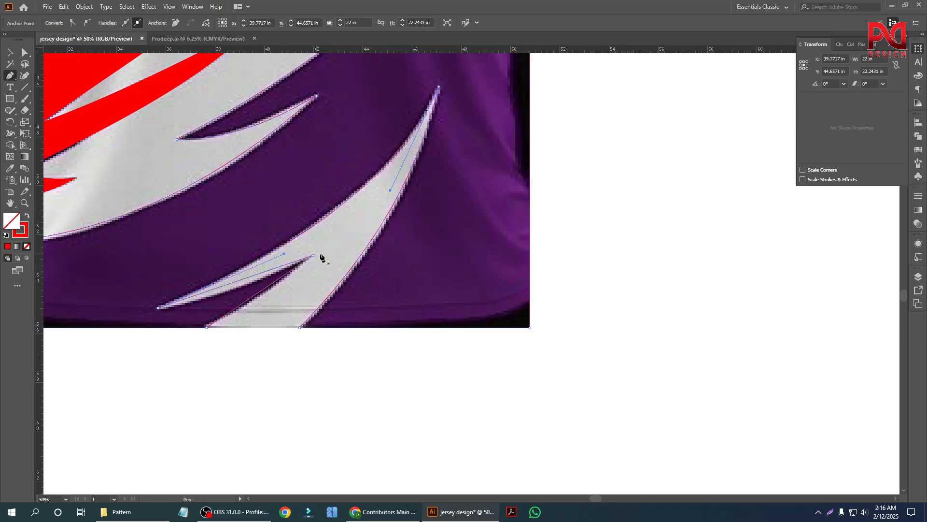
pyautogui.scroll(-1, 339, 259)
pyautogui.scroll(-1, 395, 258)
pyautogui.scroll(3, 270, 266)
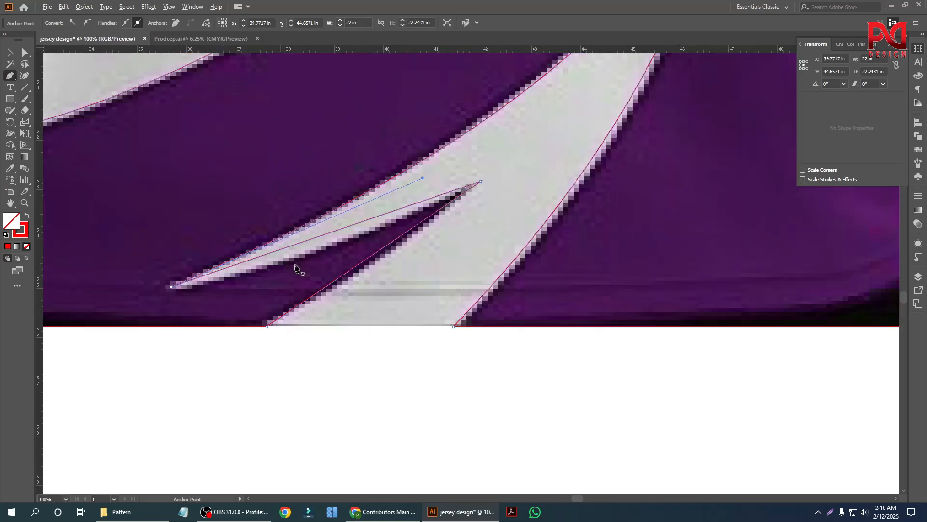
pyautogui.click(309, 238)
pyautogui.moveTo(315, 248); pyautogui.dragTo(368, 269)
pyautogui.scroll(-3, 436, 268)
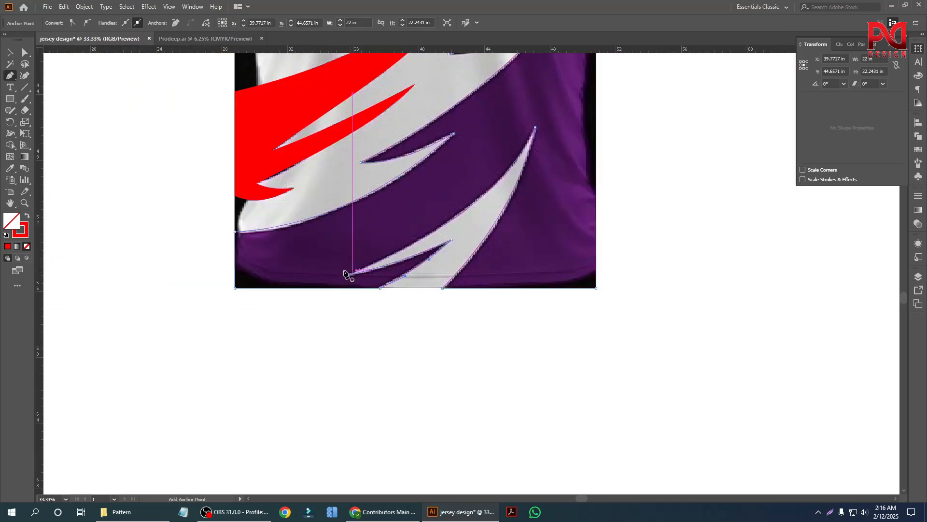
# Swap the bottom shape's fill and stroke to give it a solid red fill, and deselect it
pyautogui.scroll(-2, 304, 256)
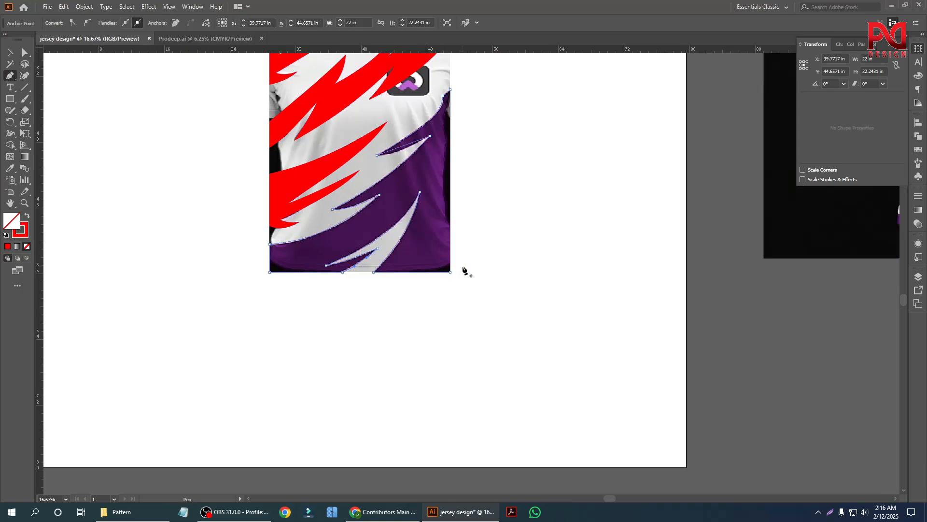
pyautogui.hotkey('shift', 'x')
pyautogui.scroll(-2, 442, 259)
pyautogui.scroll(1, 443, 260)
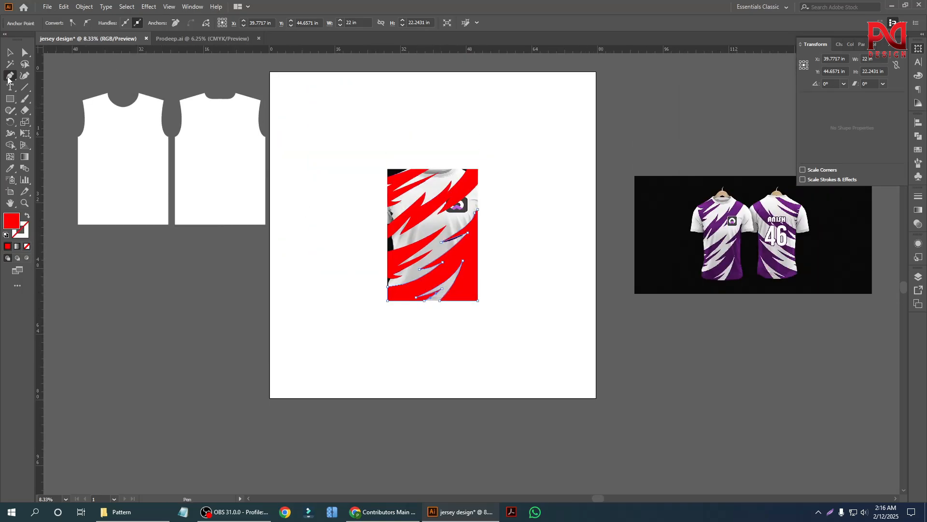
pyautogui.click(10, 52)
pyautogui.click(282, 332)
pyautogui.scroll(3, 431, 316)
pyautogui.scroll(1, 507, 261)
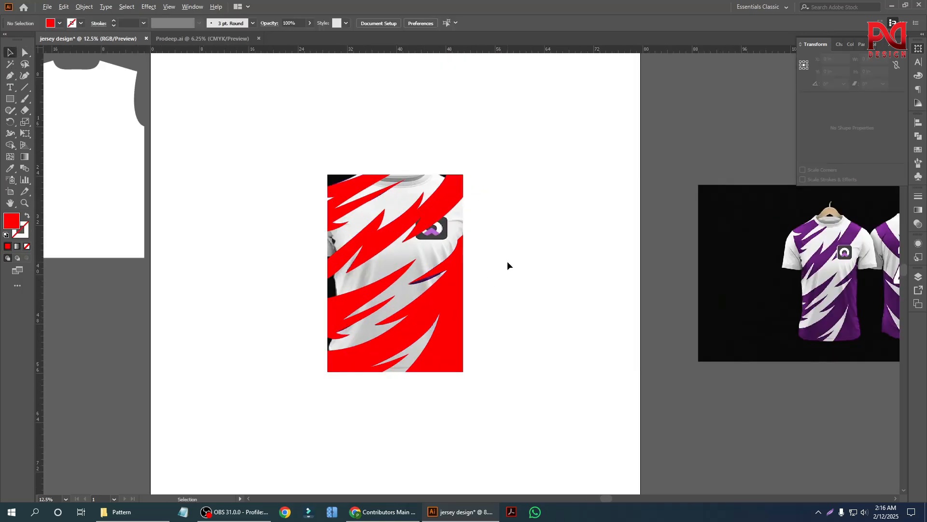
pyautogui.scroll(-1, 435, 308)
pyautogui.scroll(1, 509, 311)
pyautogui.scroll(1, 507, 311)
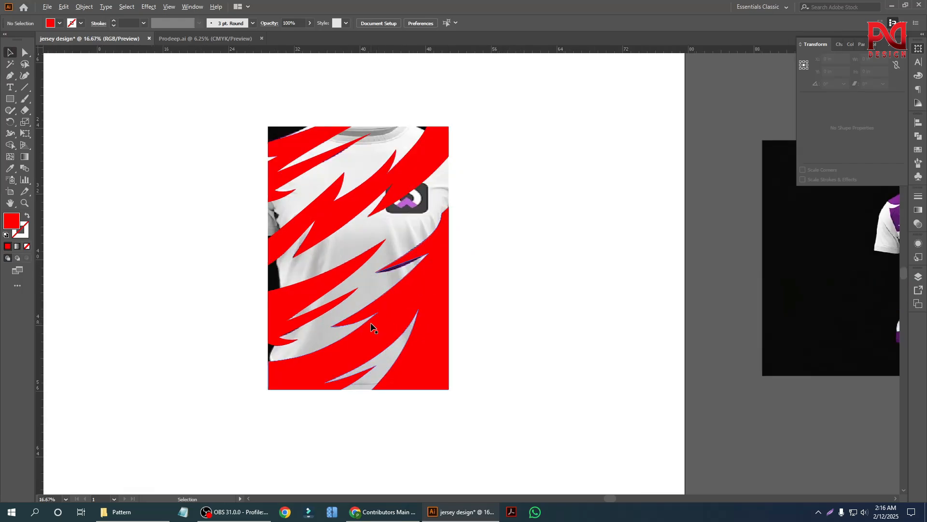
pyautogui.scroll(-1, 373, 325)
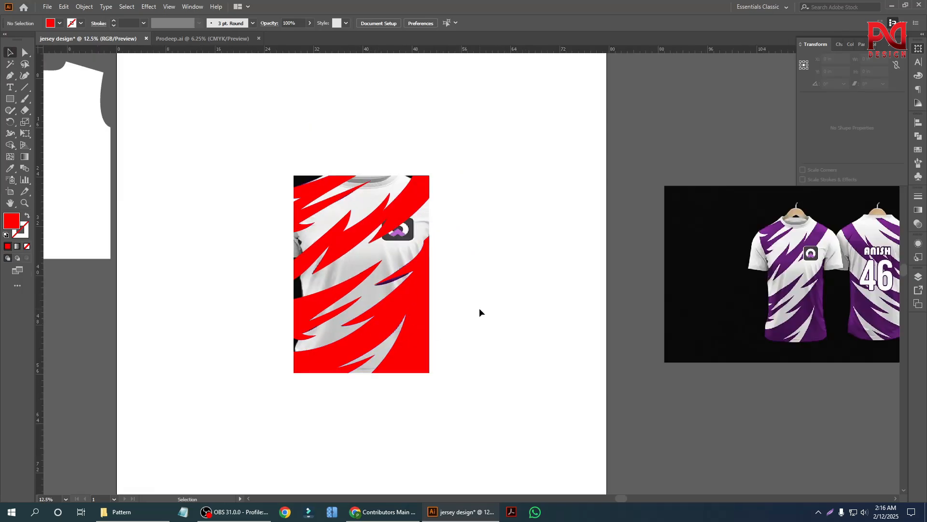
pyautogui.scroll(-1, 479, 311)
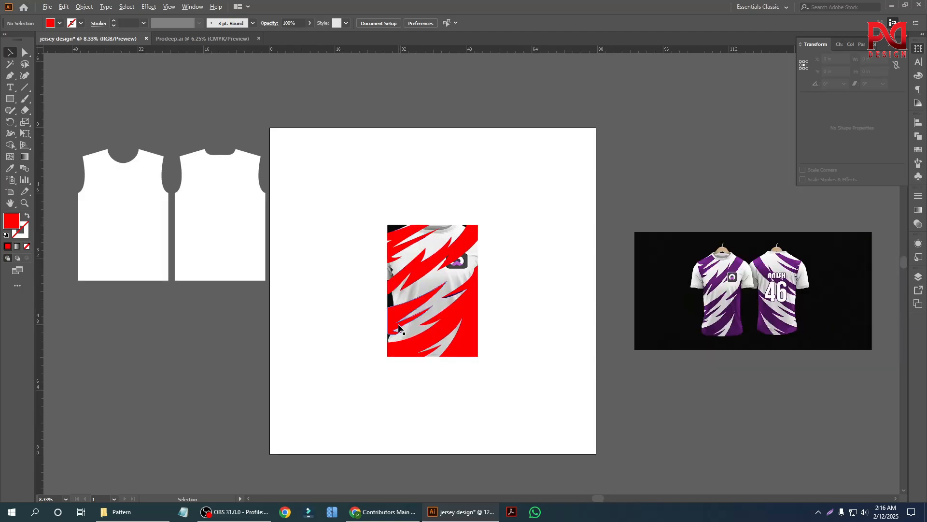
pyautogui.scroll(-1, 455, 343)
pyautogui.scroll(1, 512, 336)
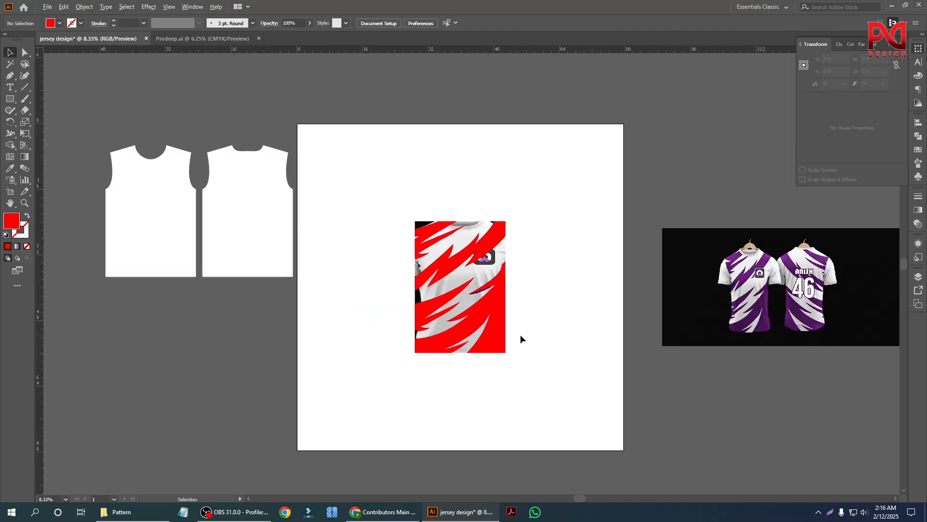
pyautogui.scroll(1, 517, 334)
pyautogui.scroll(-1, 425, 348)
pyautogui.scroll(1, 509, 325)
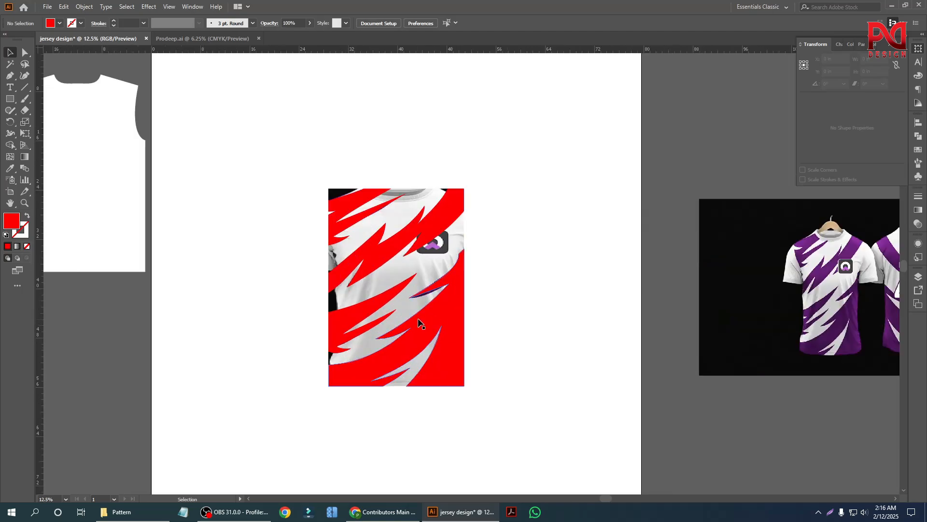
pyautogui.scroll(-1, 508, 323)
pyautogui.scroll(1, 508, 312)
pyautogui.scroll(-1, 511, 334)
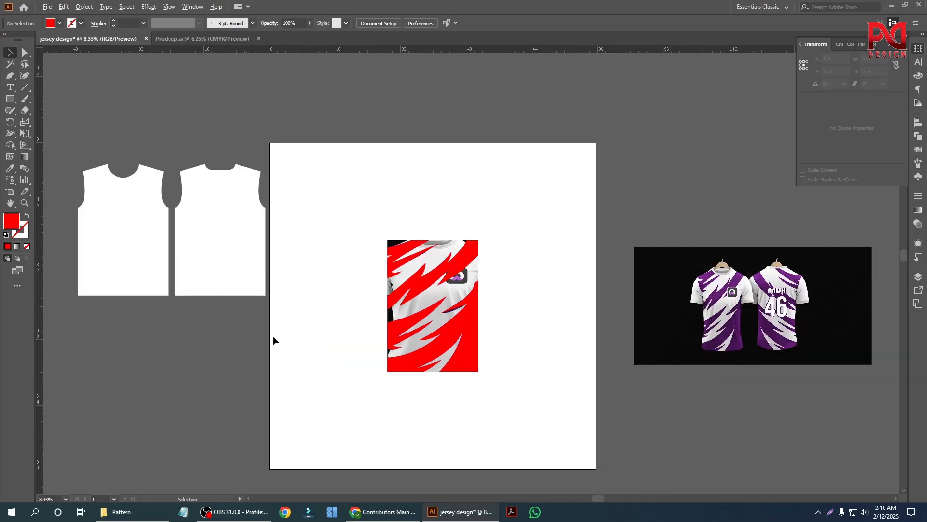
pyautogui.scroll(1, 515, 330)
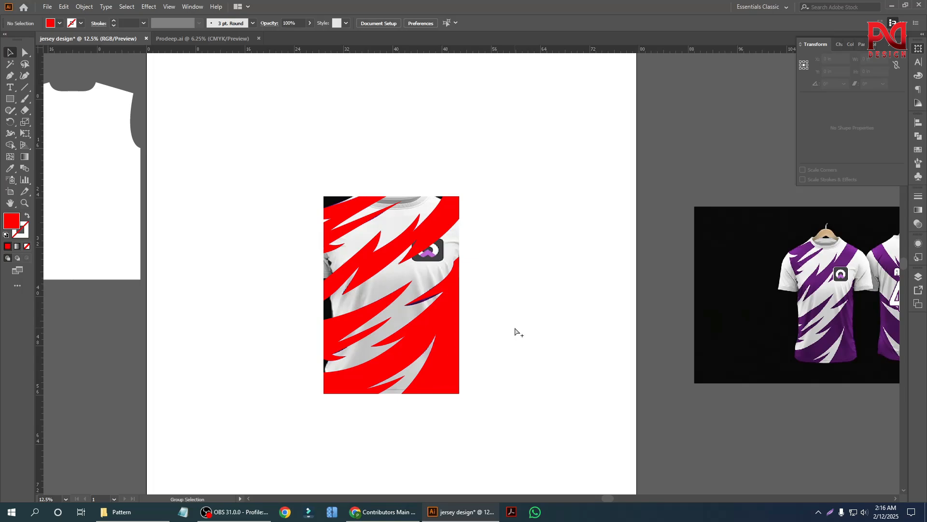
pyautogui.click(107, 167)
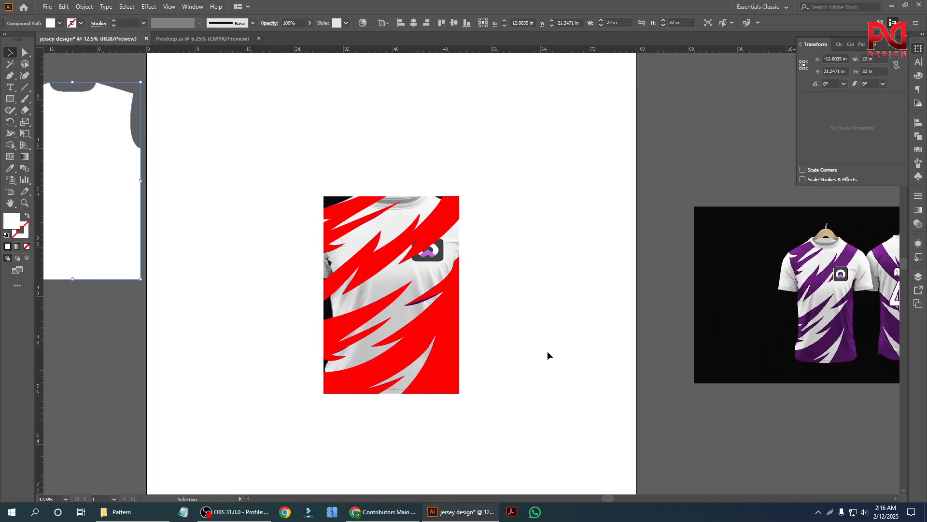
pyautogui.click(523, 269)
pyautogui.scroll(-1, 512, 276)
pyautogui.moveTo(428, 241); pyautogui.dragTo(425, 190)
pyautogui.press('a')
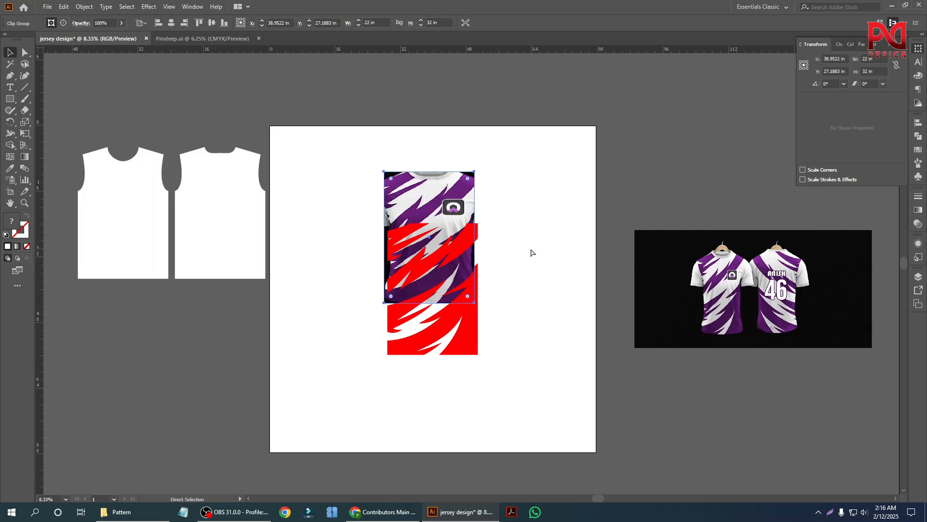
pyautogui.hotkey('ctrl', 'z')
pyautogui.click(530, 249)
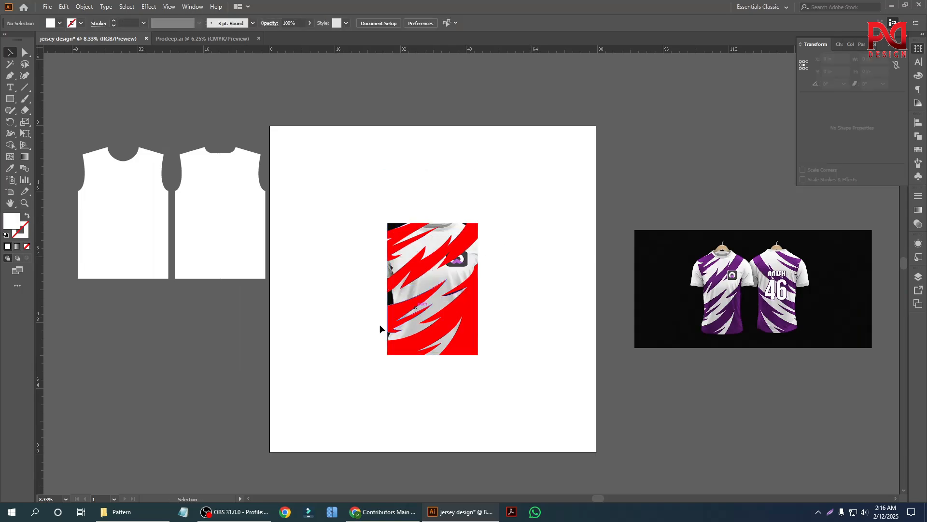
# Draw a white rectangle overlapping the artboard's upper edge and set its size to 22 in wide by 32 in high
pyautogui.scroll(-1, 418, 329)
pyautogui.scroll(1, 540, 308)
pyautogui.scroll(1, 535, 323)
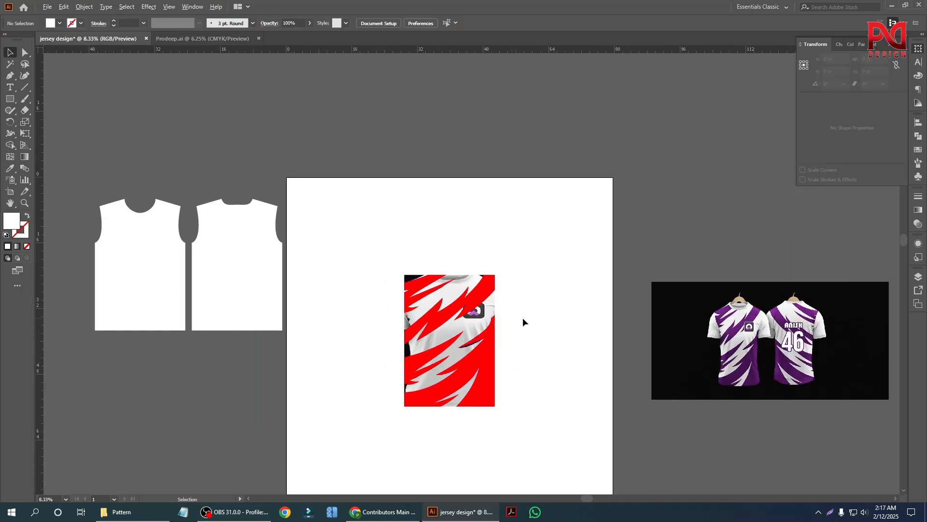
pyautogui.scroll(-1, 530, 347)
pyautogui.scroll(1, 450, 356)
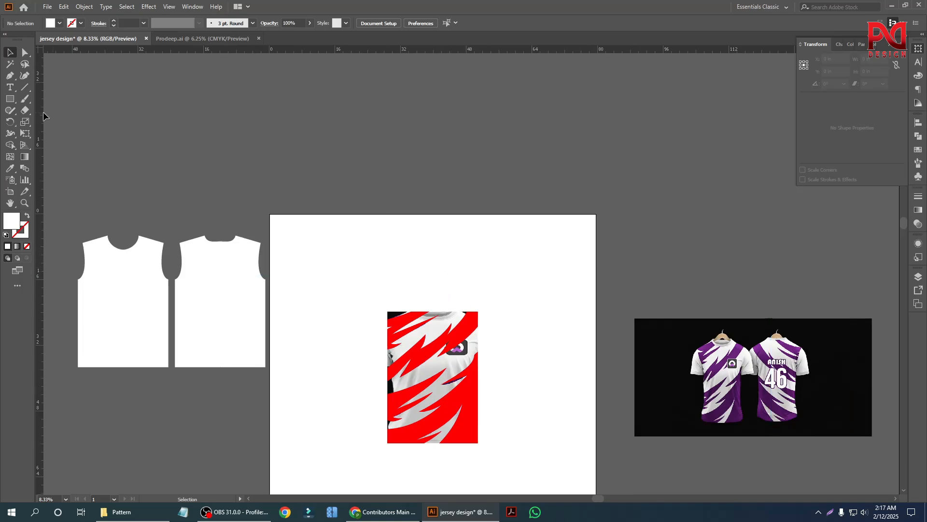
pyautogui.click(10, 98)
pyautogui.moveTo(369, 112); pyautogui.dragTo(472, 239)
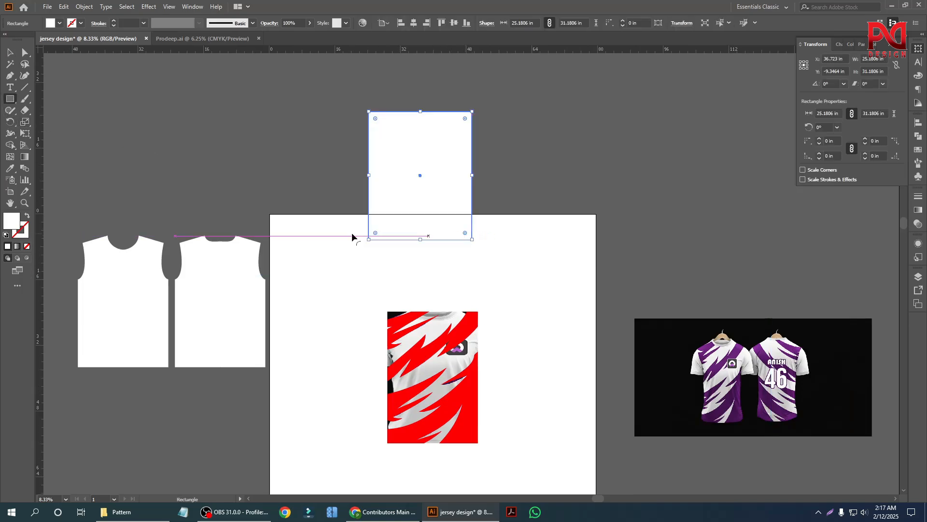
pyautogui.click(869, 59)
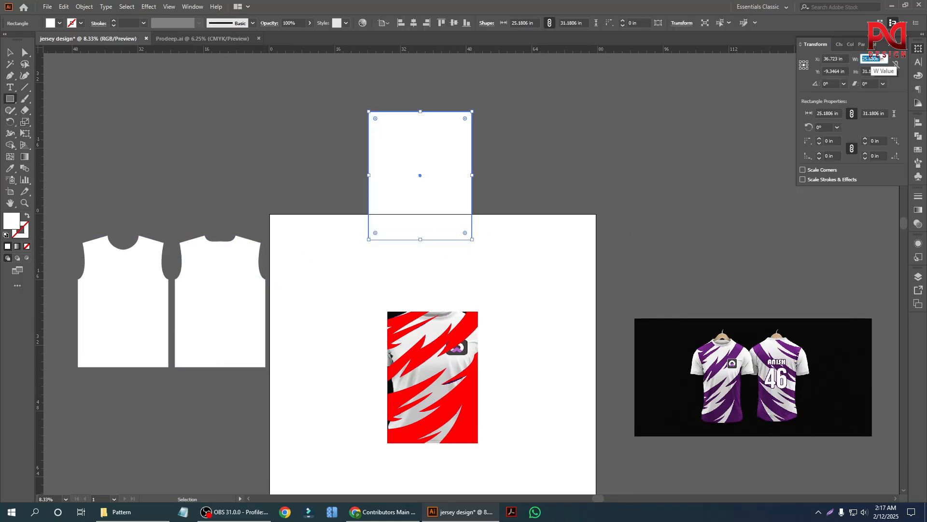
pyautogui.press('Return')
pyautogui.click(871, 71)
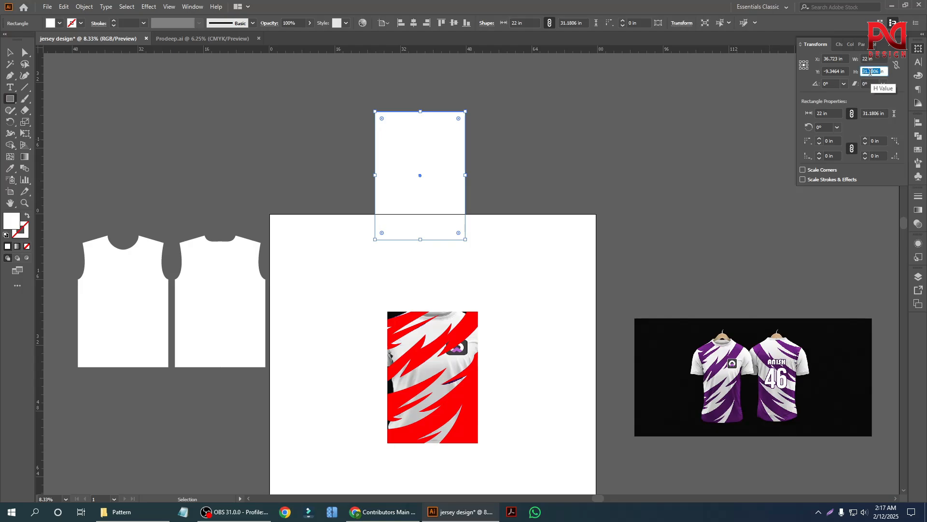
pyautogui.press('Return')
pyautogui.click(10, 53)
pyautogui.scroll(-1, 72, 251)
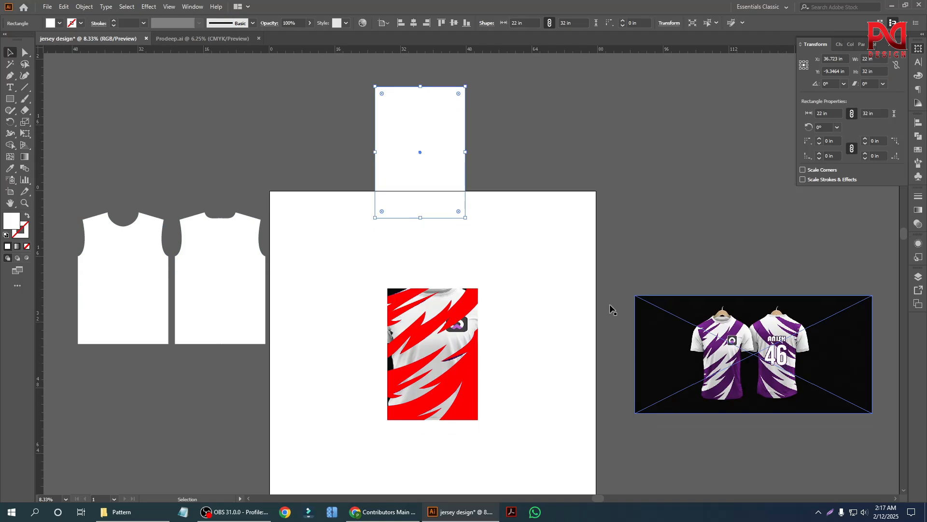
# Align the white rectangle with the clipped jersey photo so it sits exactly over the red striped artwork
pyautogui.click(10, 168)
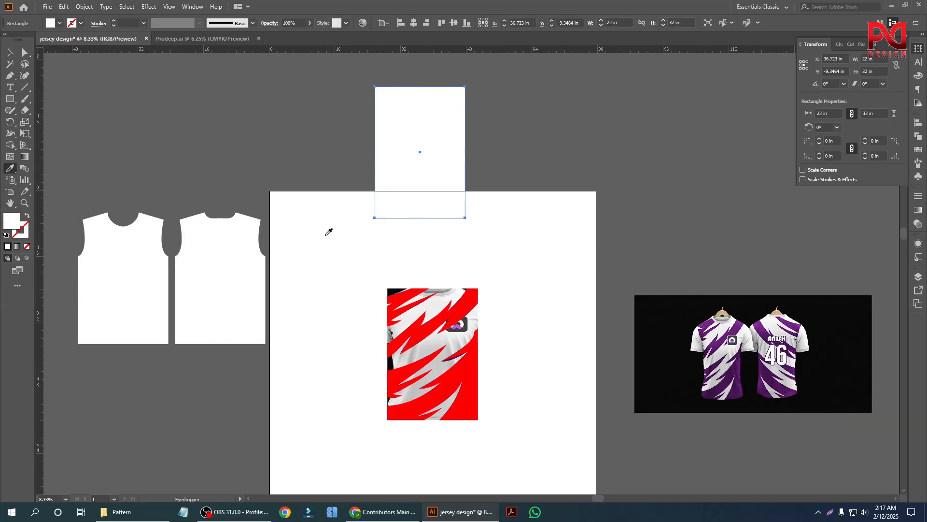
pyautogui.press('v')
pyautogui.click(466, 159)
pyautogui.click(453, 156)
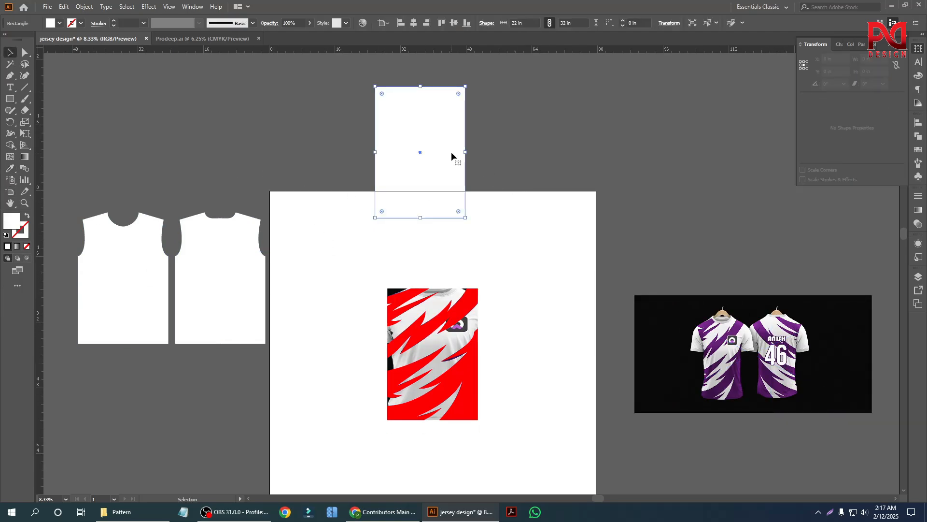
pyautogui.keyDown('shift'); pyautogui.click(438, 305); pyautogui.keyUp('shift')
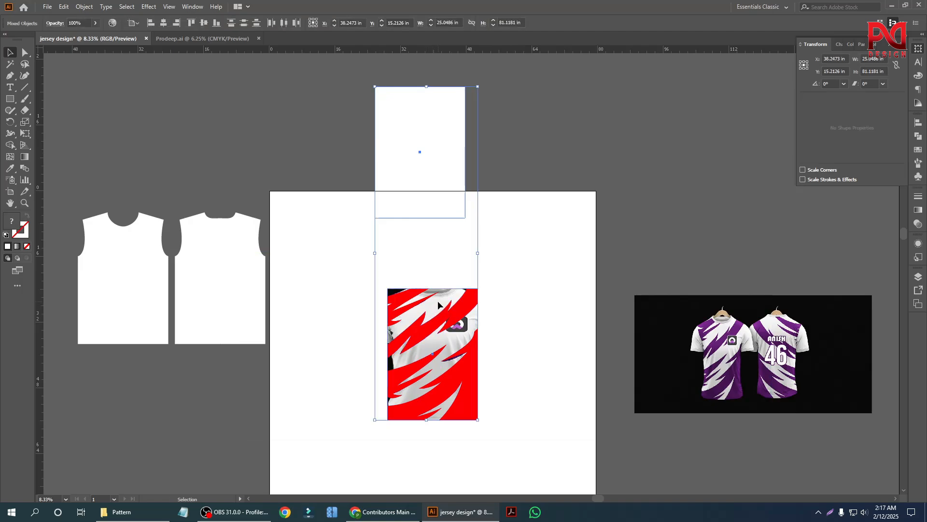
pyautogui.click(177, 24)
pyautogui.click(204, 23)
pyautogui.click(308, 162)
# Send the white rectangle to the back and delete the clipped jersey photo beneath the red stripes
pyautogui.click(457, 352)
pyautogui.rightClick(418, 327)
pyautogui.moveTo(462, 282)
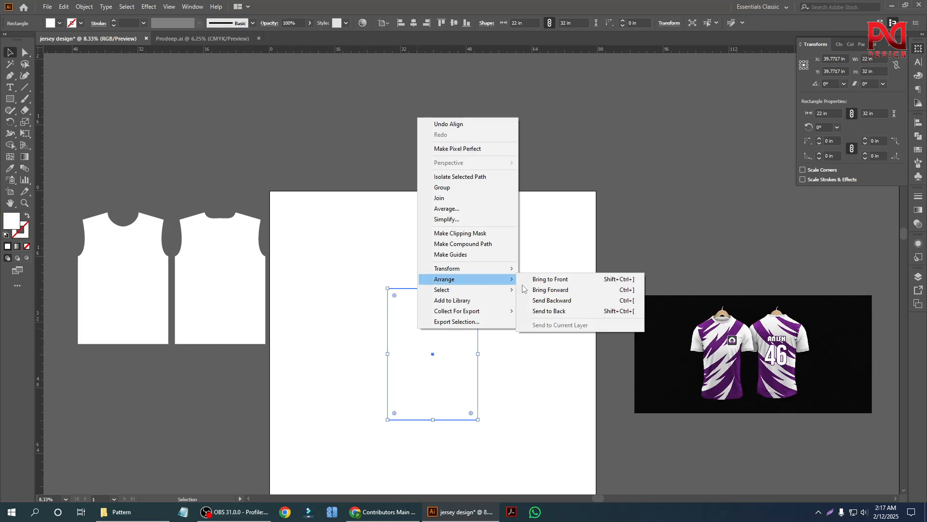
pyautogui.click(560, 311)
pyautogui.click(486, 250)
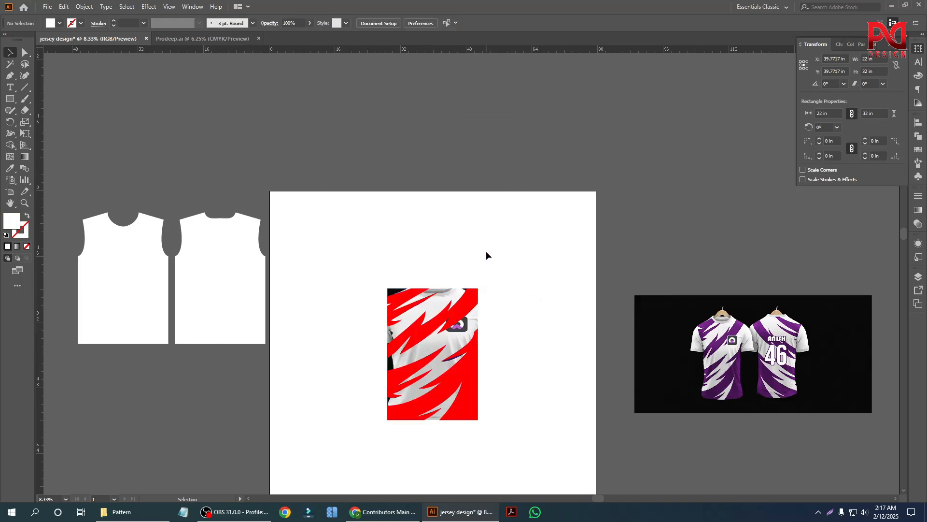
pyautogui.click(445, 311)
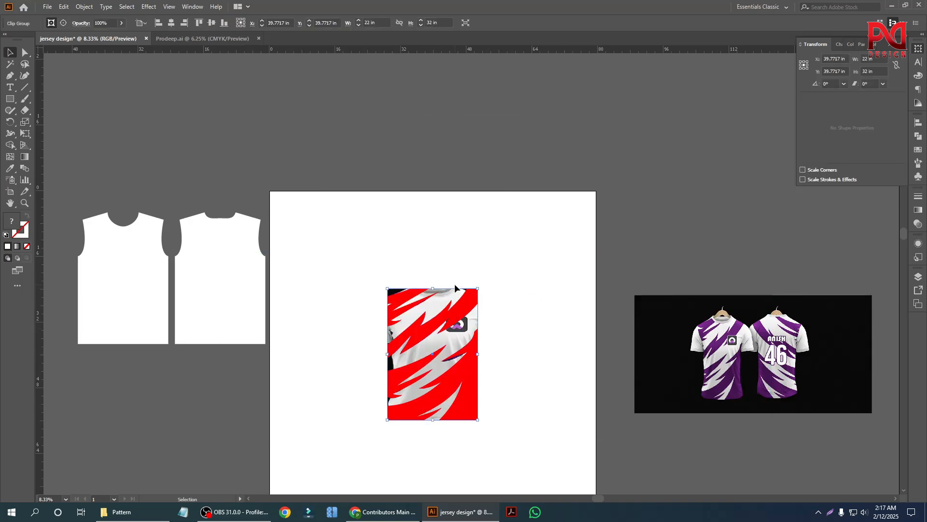
pyautogui.press('Delete')
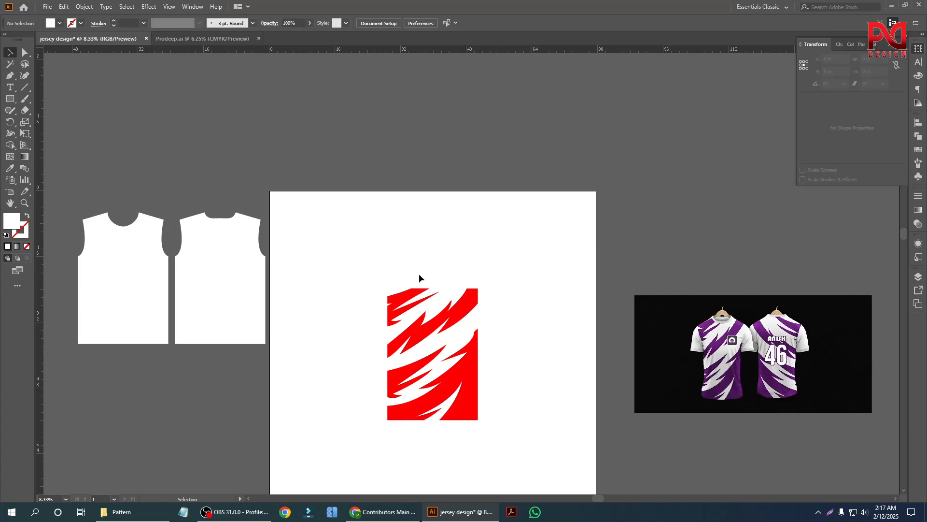
# Move the striped artwork with its white background above the artboard and place the jersey reference photo beside it
pyautogui.moveTo(465, 427); pyautogui.dragTo(500, 443)
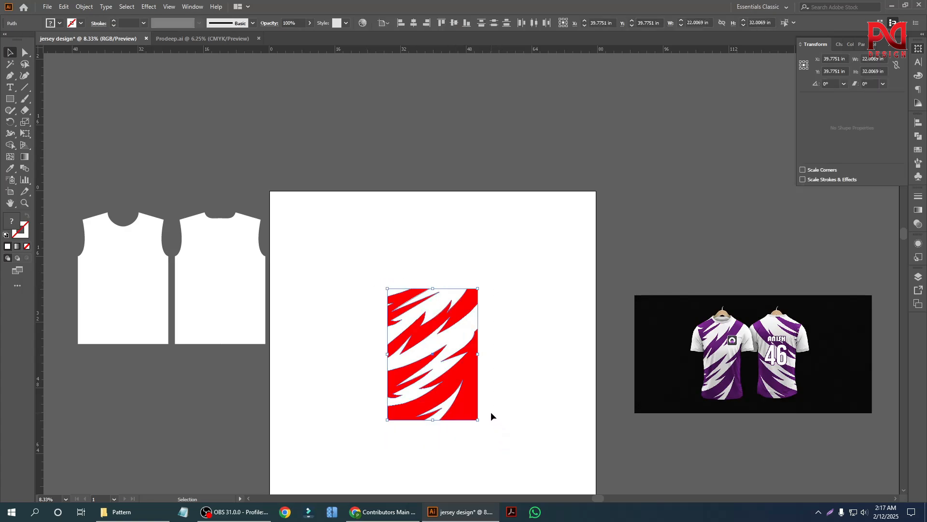
pyautogui.moveTo(465, 390); pyautogui.dragTo(397, 144)
pyautogui.scroll(3, 381, 378)
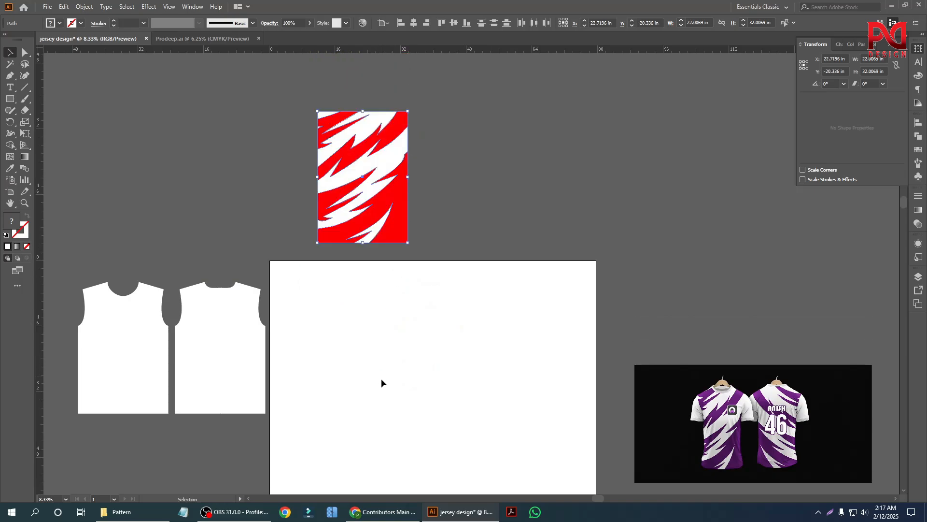
pyautogui.scroll(-1, 383, 292)
pyautogui.moveTo(743, 444); pyautogui.dragTo(580, 167)
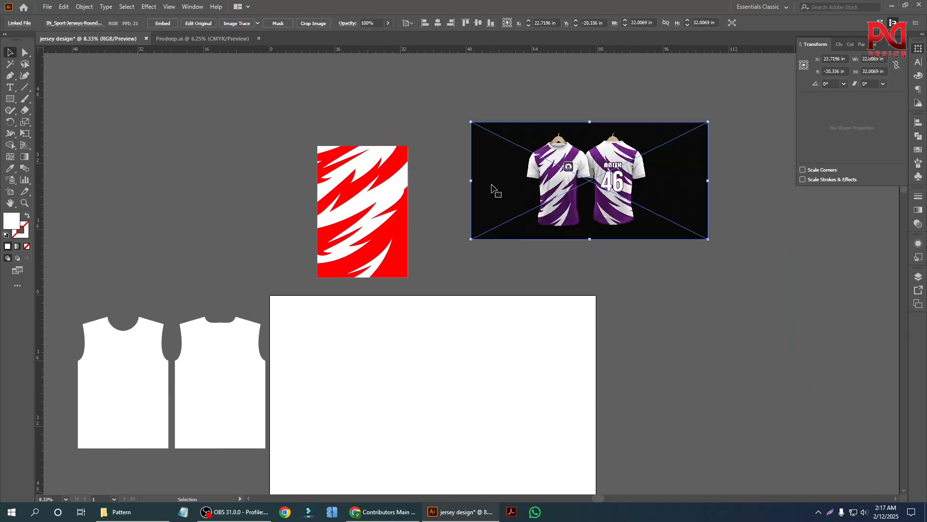
# Select all the red stripe shapes by their matching fill with the Magic Wand and group them
pyautogui.scroll(3, 497, 187)
pyautogui.scroll(-2, 643, 330)
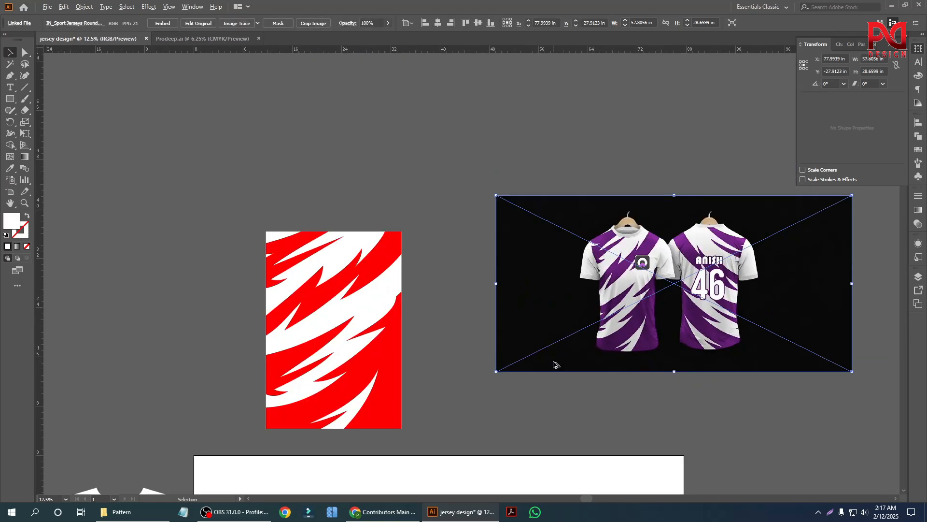
pyautogui.scroll(1, 555, 360)
pyautogui.click(300, 213)
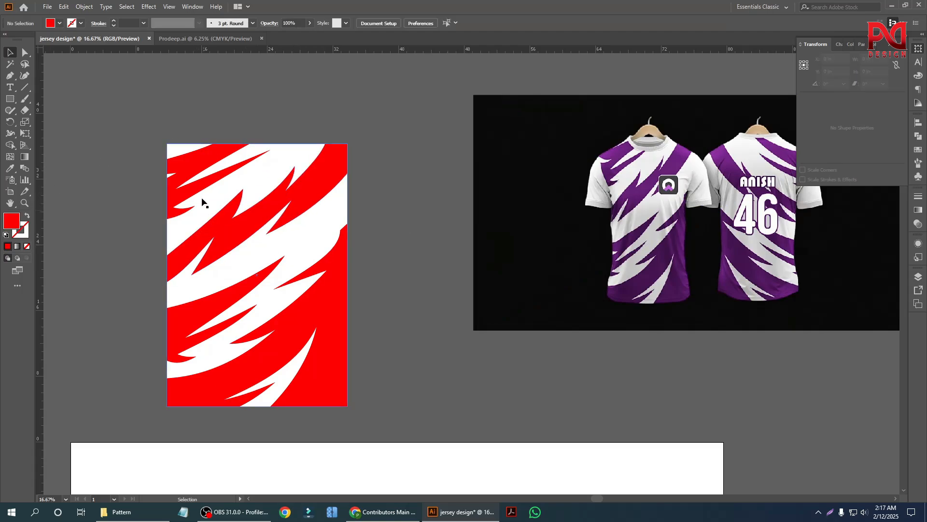
pyautogui.click(13, 67)
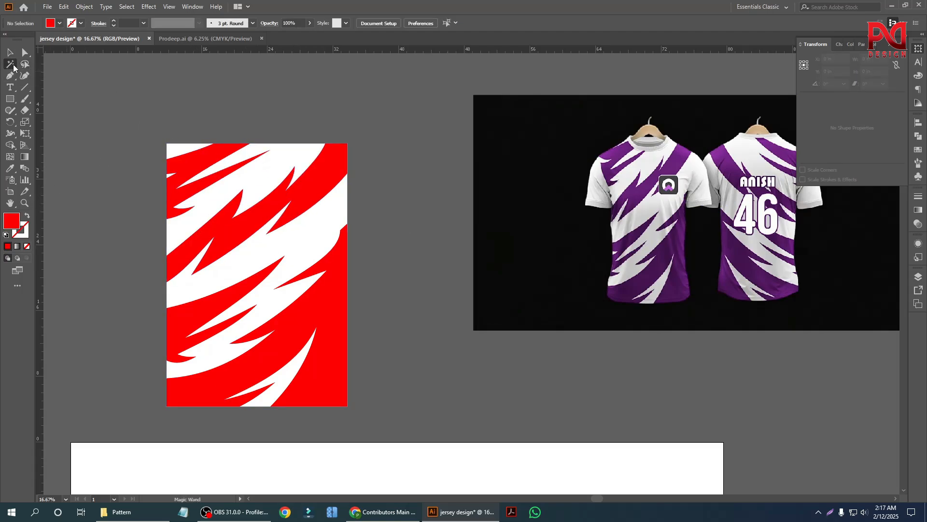
pyautogui.click(188, 165)
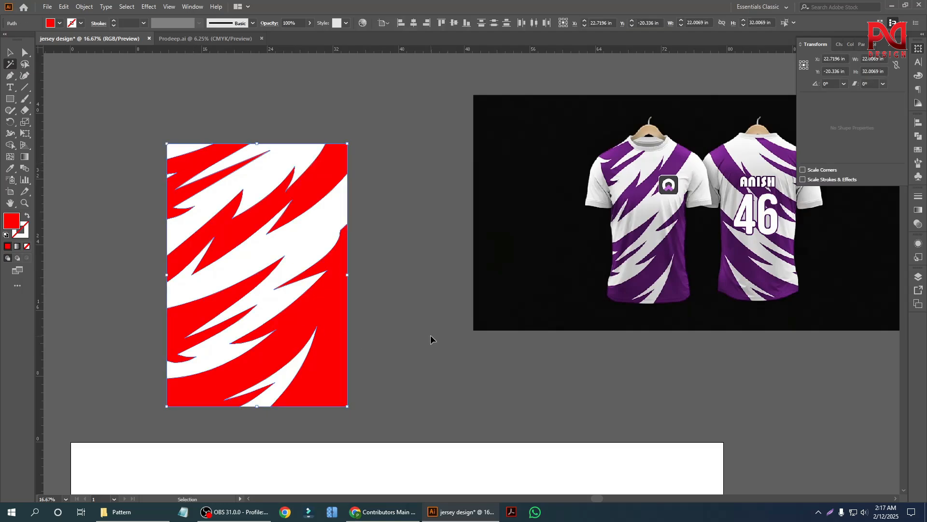
pyautogui.hotkey('ctrl', 'g')
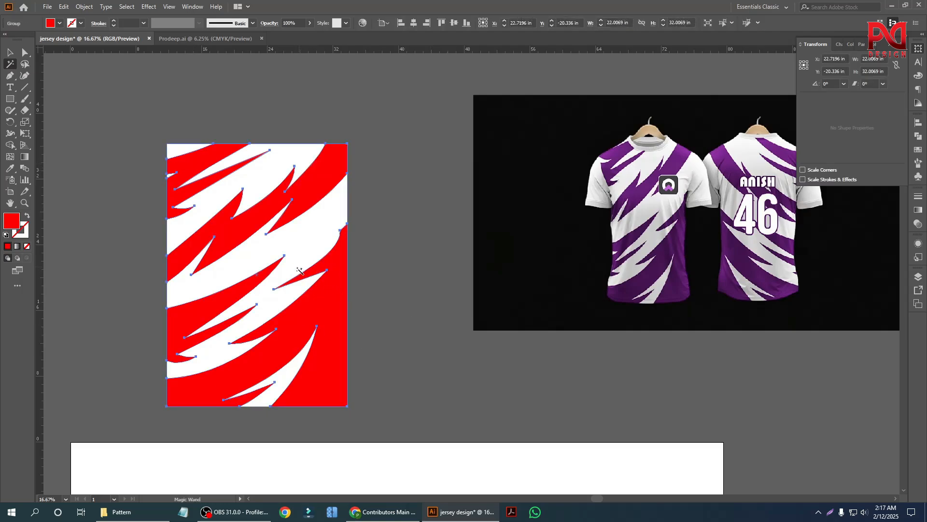
# Recolour the grouped stripes with a purple sampled from the front jersey in the reference photo using the Eyedropper
pyautogui.click(10, 168)
pyautogui.scroll(1, 693, 188)
pyautogui.scroll(1, 690, 183)
pyautogui.click(663, 140)
pyautogui.scroll(-3, 691, 200)
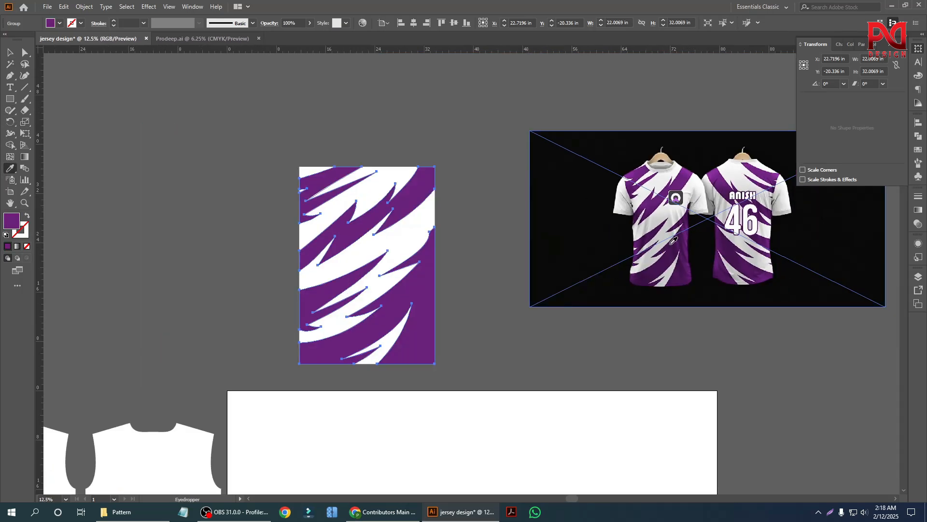
pyautogui.scroll(1, 675, 242)
pyautogui.click(673, 254)
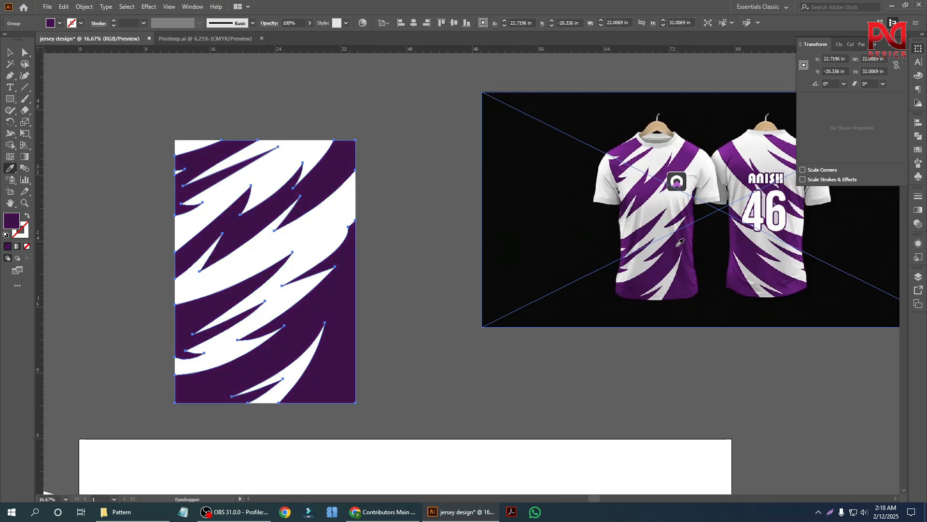
pyautogui.click(693, 236)
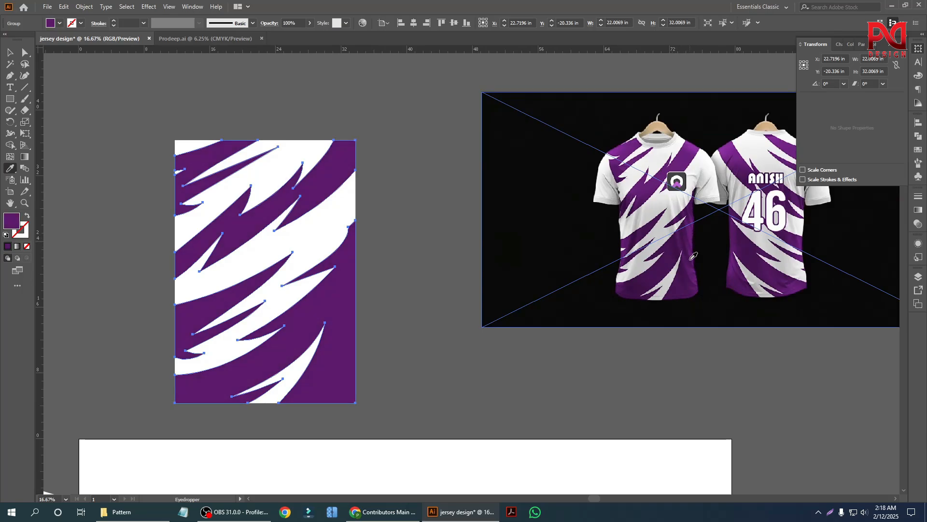
pyautogui.click(11, 53)
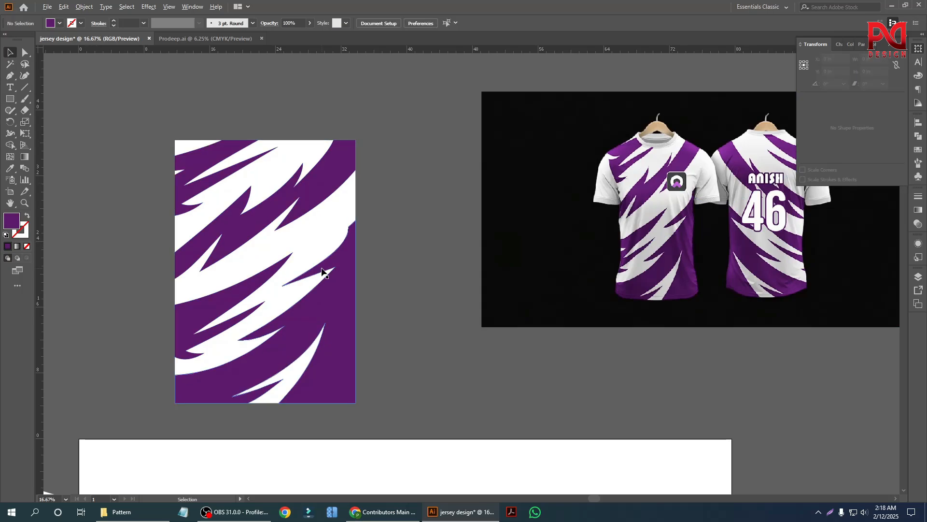
# Group the purple stripes together with their white background rectangle
pyautogui.scroll(-1, 324, 267)
pyautogui.moveTo(176, 162); pyautogui.dragTo(344, 285)
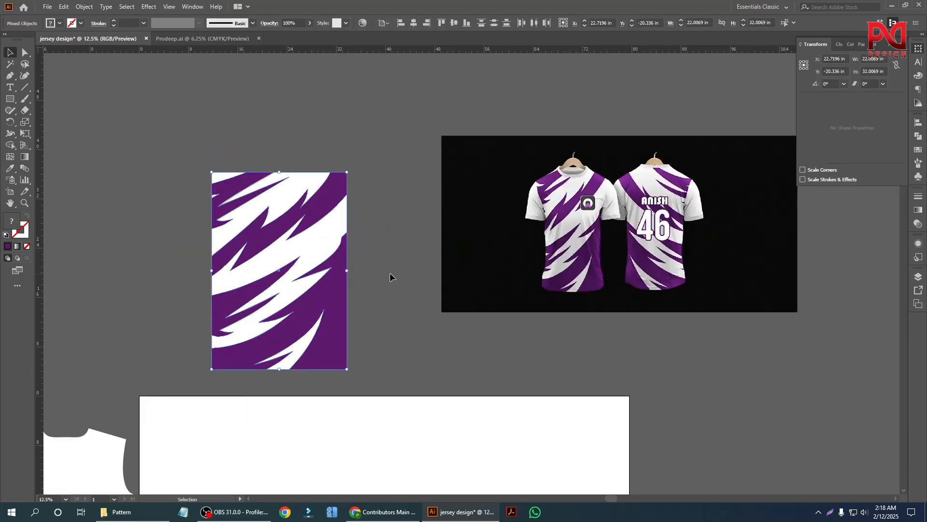
pyautogui.click(389, 274)
pyautogui.scroll(1, 266, 264)
pyautogui.scroll(-1, 314, 261)
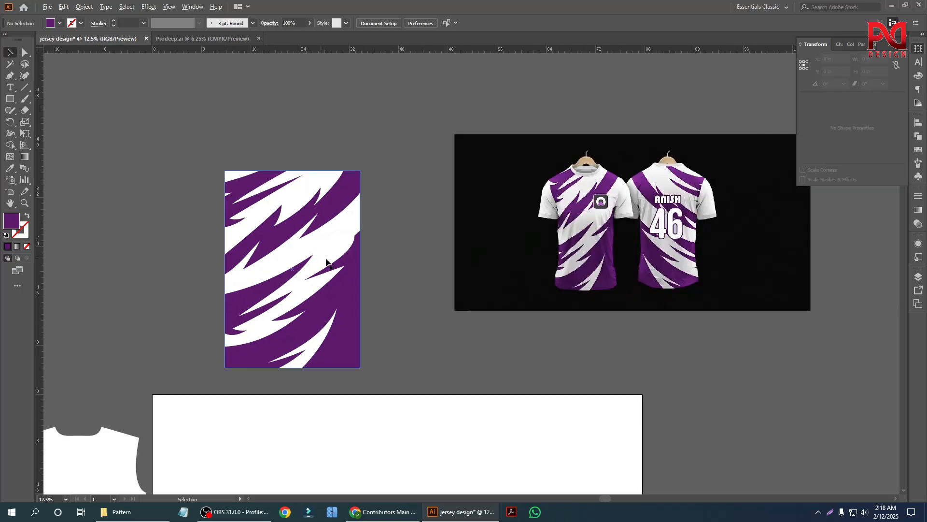
pyautogui.moveTo(360, 297); pyautogui.dragTo(396, 290)
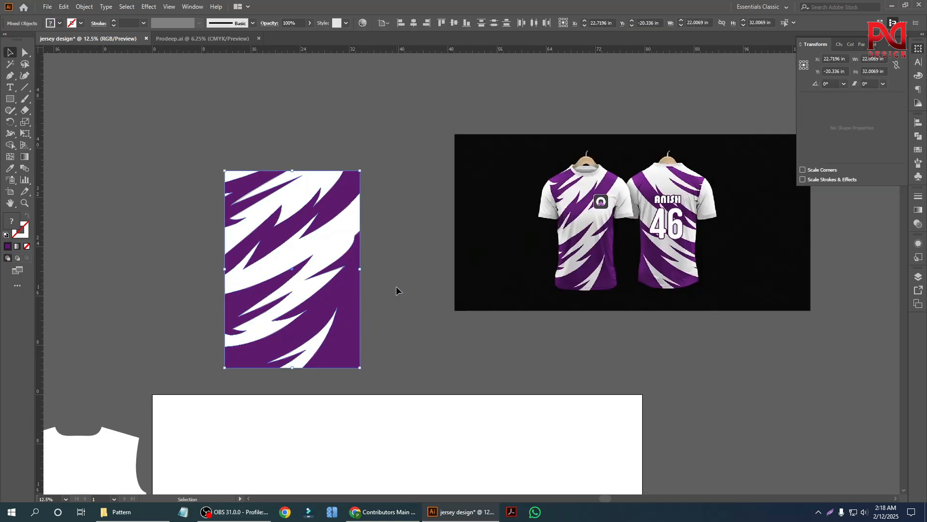
pyautogui.press('a')
pyautogui.press('v')
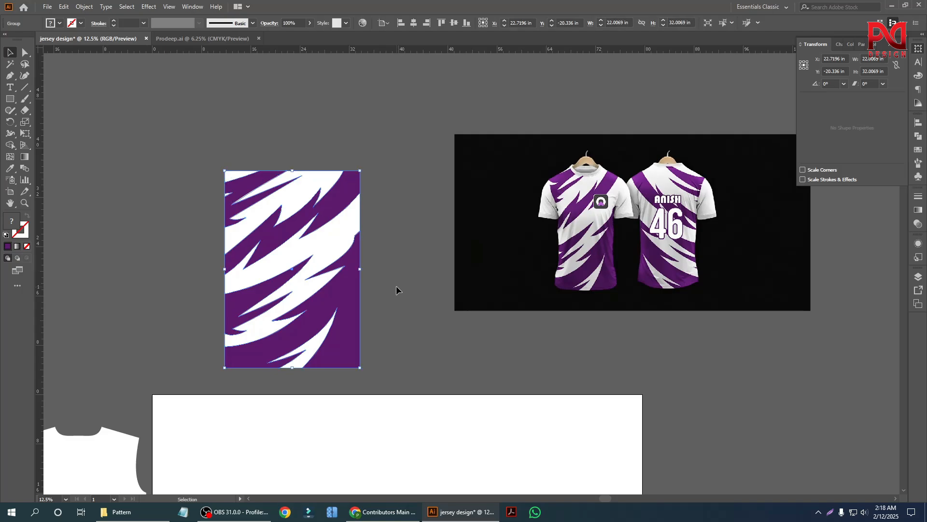
pyautogui.hotkey('ctrl', 'shift', 'g')
pyautogui.click(409, 268)
pyautogui.hotkey('ctrl', 'z')
pyautogui.rightClick(271, 194)
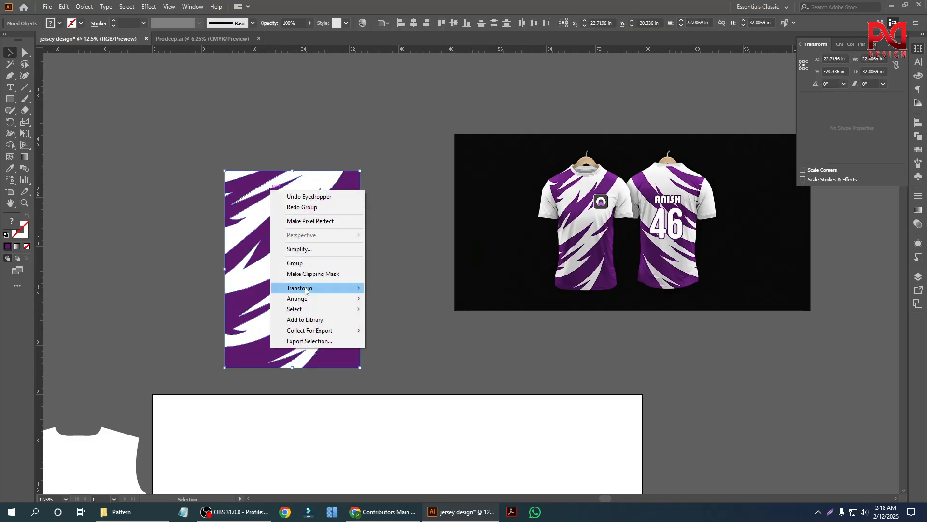
pyautogui.click(314, 262)
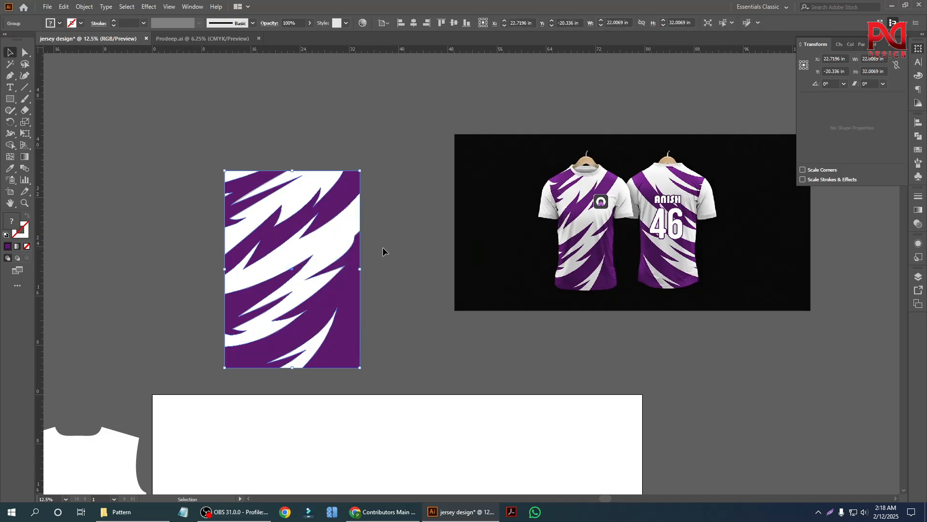
pyautogui.click(420, 256)
# Place a duplicate of the grouped striped artwork above the white jersey body panels, keeping the original where it is
pyautogui.hotkey('ctrl', '-')
pyautogui.scroll(-1, 271, 270)
pyautogui.scroll(1, 256, 271)
pyautogui.scroll(-1, 274, 287)
pyautogui.scroll(1, 261, 287)
pyautogui.scroll(-1, 258, 290)
pyautogui.scroll(2, 221, 286)
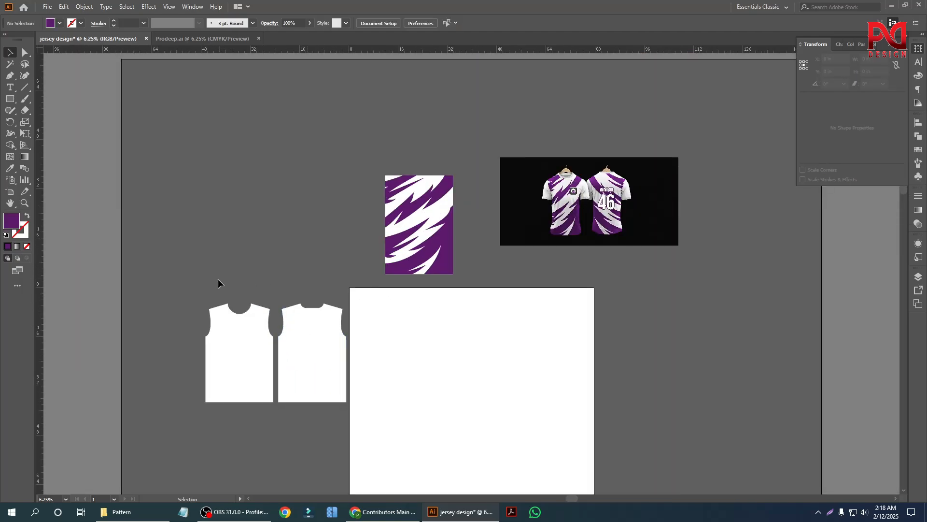
pyautogui.scroll(1, 248, 291)
pyautogui.scroll(-1, 248, 292)
pyautogui.moveTo(412, 208); pyautogui.dragTo(224, 211)
pyautogui.scroll(1, 190, 227)
pyautogui.scroll(-2, 292, 283)
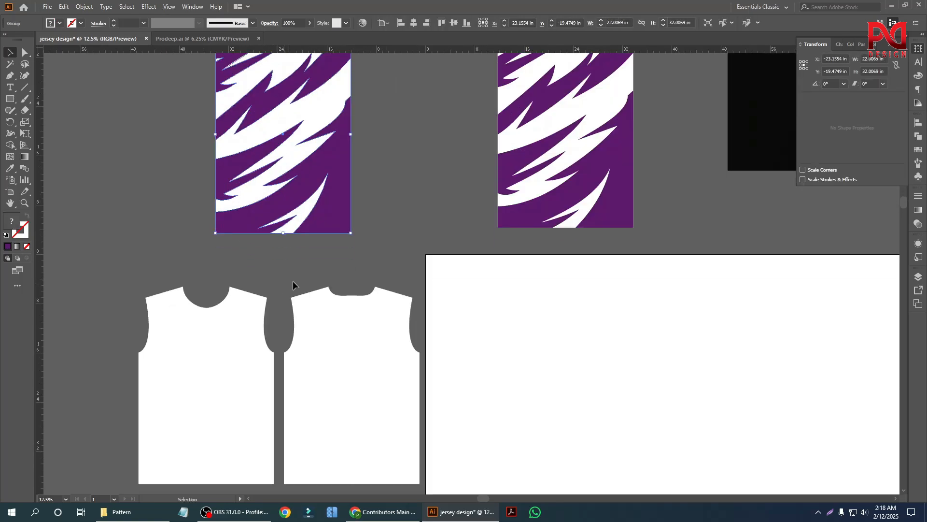
# Align the striped duplicate horizontally and vertically centred on the white front jersey panel
pyautogui.keyDown('shift'); pyautogui.click(222, 346); pyautogui.keyUp('shift')
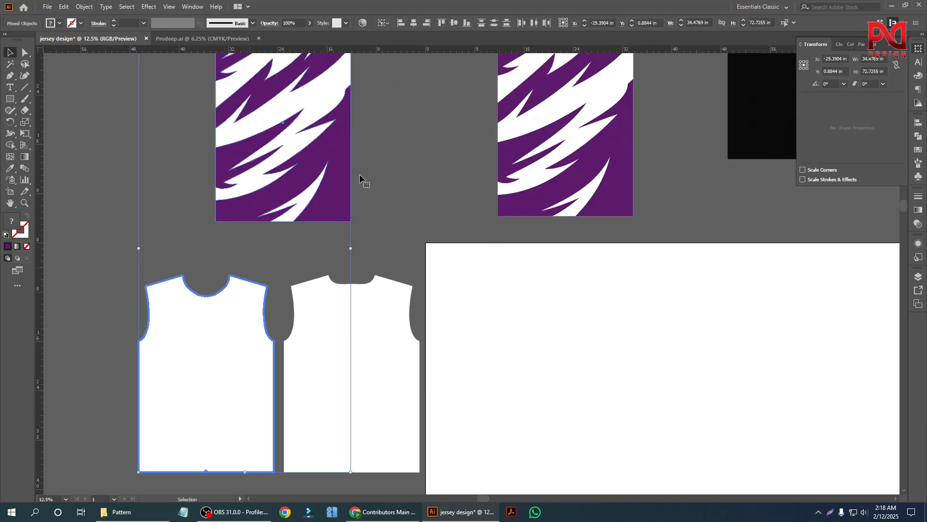
pyautogui.click(414, 23)
pyautogui.click(454, 23)
pyautogui.click(277, 233)
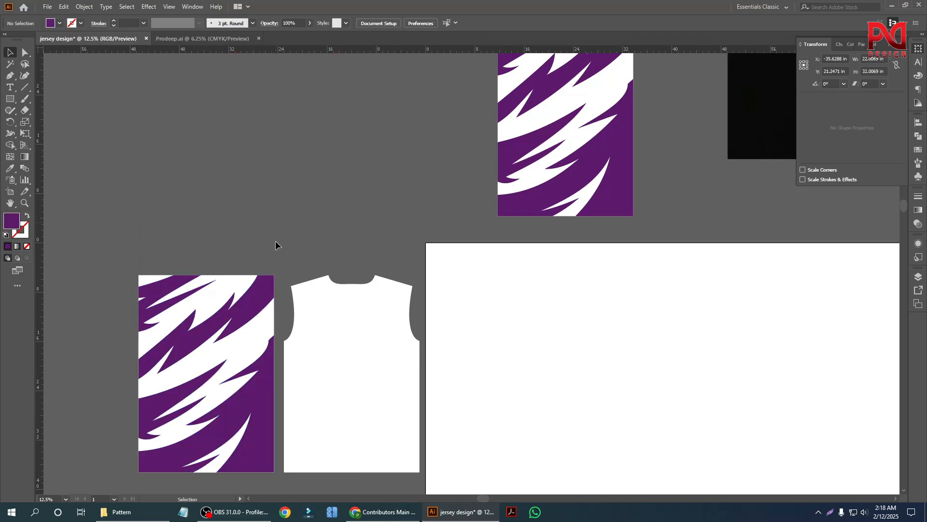
pyautogui.scroll(-1, 251, 294)
# Send the striped duplicate behind the front panel and clip it to the panel's outline with a clipping mask
pyautogui.click(219, 286)
pyautogui.rightClick(217, 284)
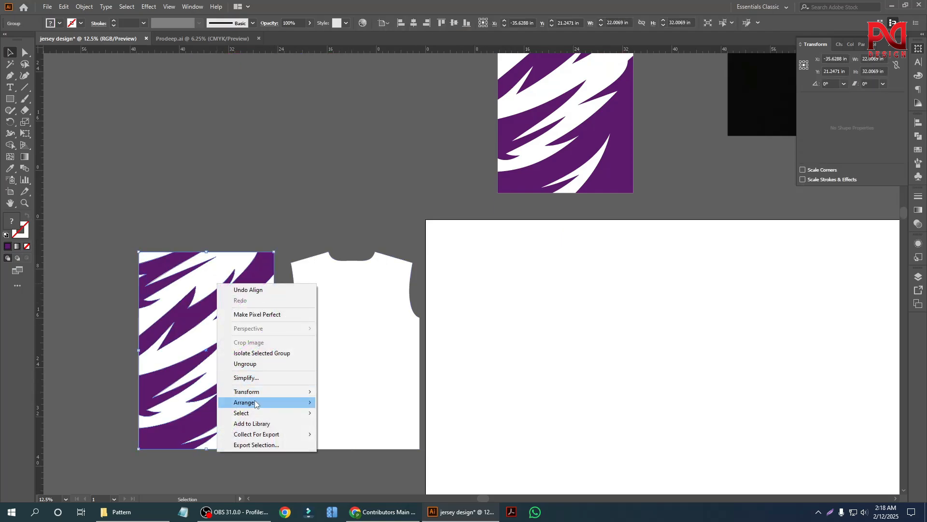
pyautogui.moveTo(289, 402)
pyautogui.click(354, 434)
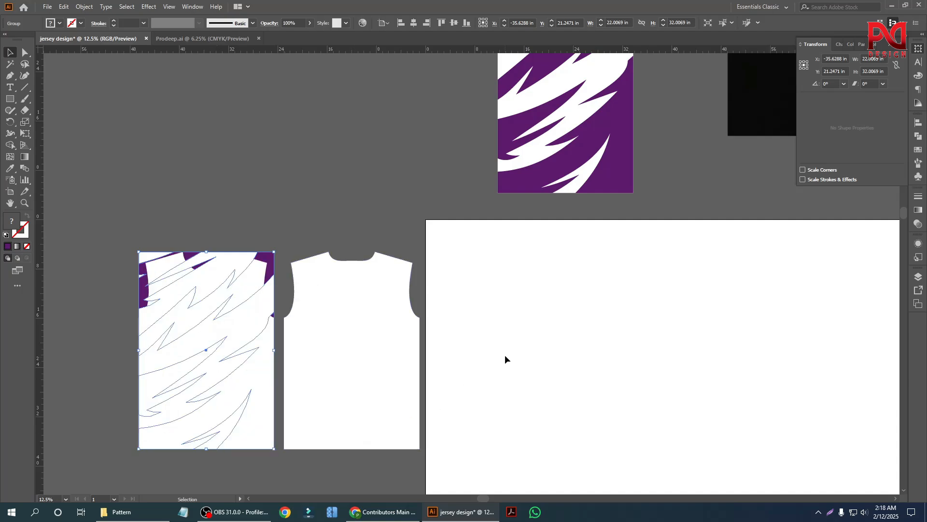
pyautogui.click(181, 207)
pyautogui.moveTo(151, 192); pyautogui.dragTo(230, 349)
pyautogui.rightClick(216, 288)
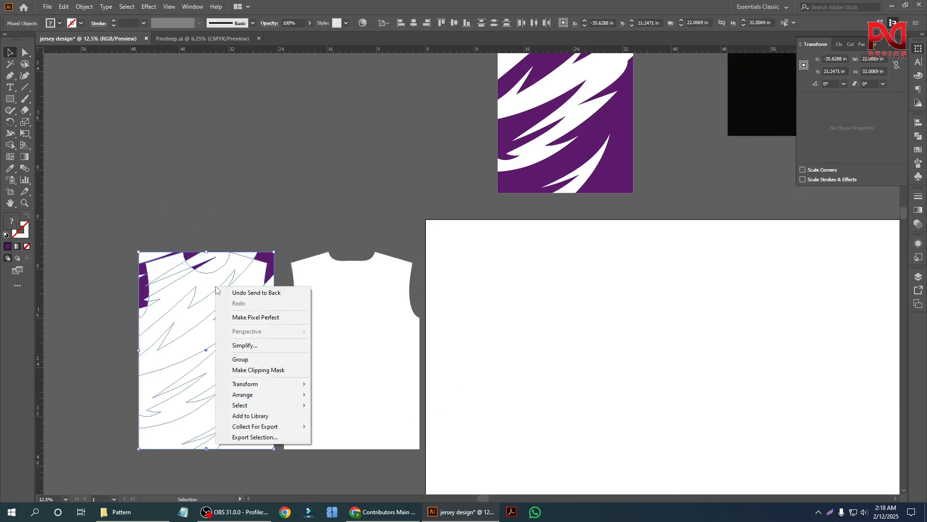
pyautogui.click(277, 371)
pyautogui.click(206, 250)
# Place another duplicate of the original striped artwork above the white back jersey panel
pyautogui.scroll(-1, 273, 263)
pyautogui.scroll(1, 282, 333)
pyautogui.scroll(-1, 276, 342)
pyautogui.scroll(1, 275, 328)
pyautogui.scroll(1, 361, 329)
pyautogui.moveTo(439, 225); pyautogui.dragTo(396, 221)
pyautogui.scroll(1, 306, 255)
pyautogui.scroll(-2, 308, 267)
pyautogui.click(421, 307)
pyautogui.scroll(-1, 389, 264)
pyautogui.scroll(1, 389, 265)
# Reflect the new striped duplicate across the vertical axis
pyautogui.rightClick(290, 169)
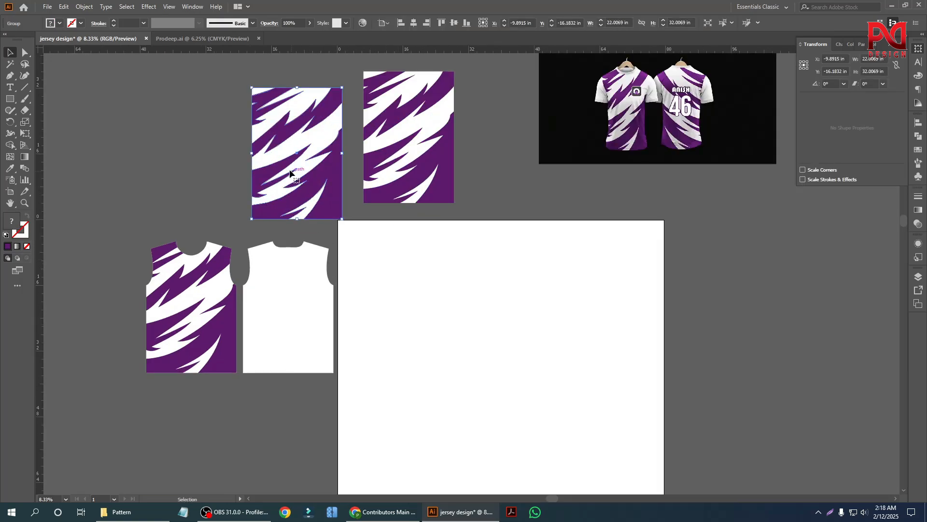
pyautogui.moveTo(344, 290)
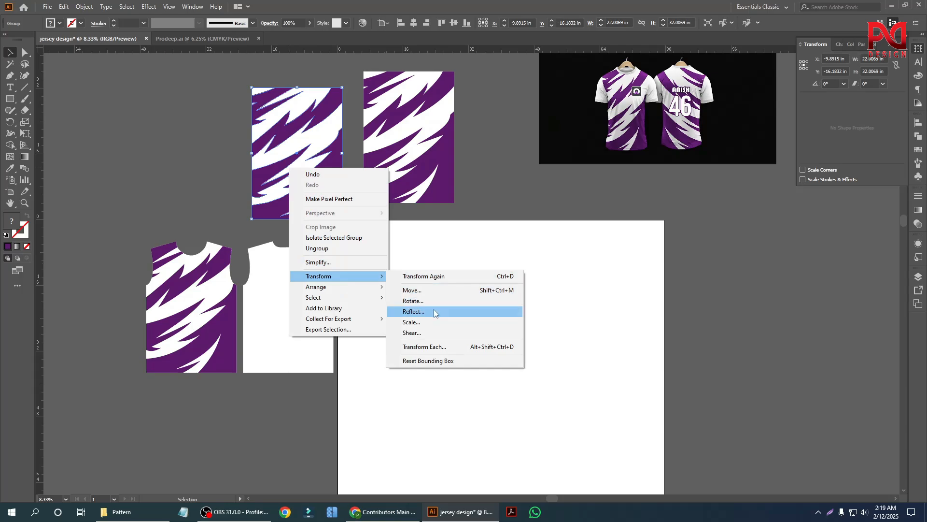
pyautogui.click(434, 312)
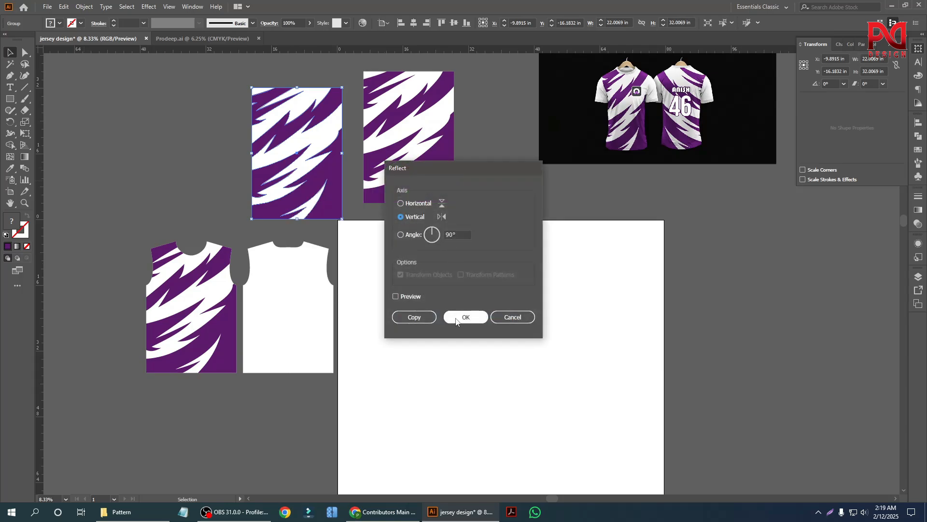
pyautogui.click(467, 318)
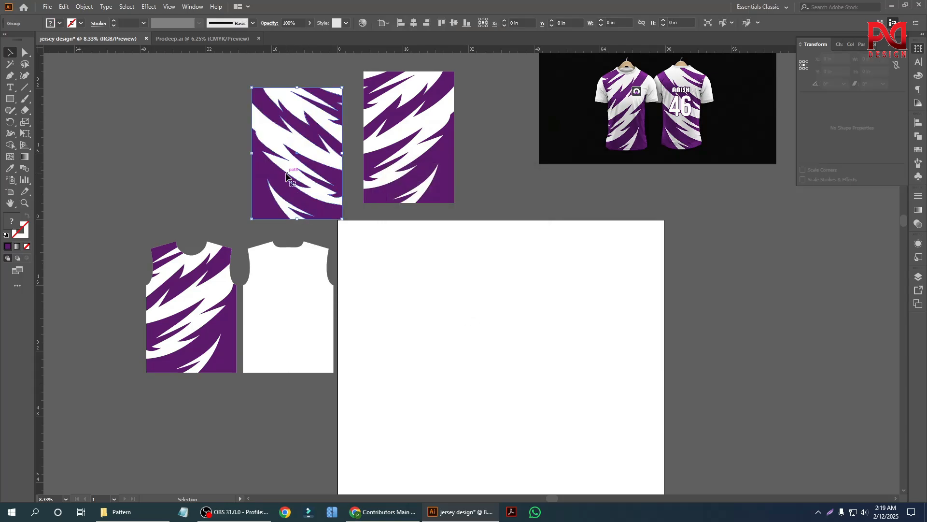
# Align the mirrored stripe pattern centred on the white back jersey panel
pyautogui.keyDown('shift'); pyautogui.click(301, 289); pyautogui.keyUp('shift')
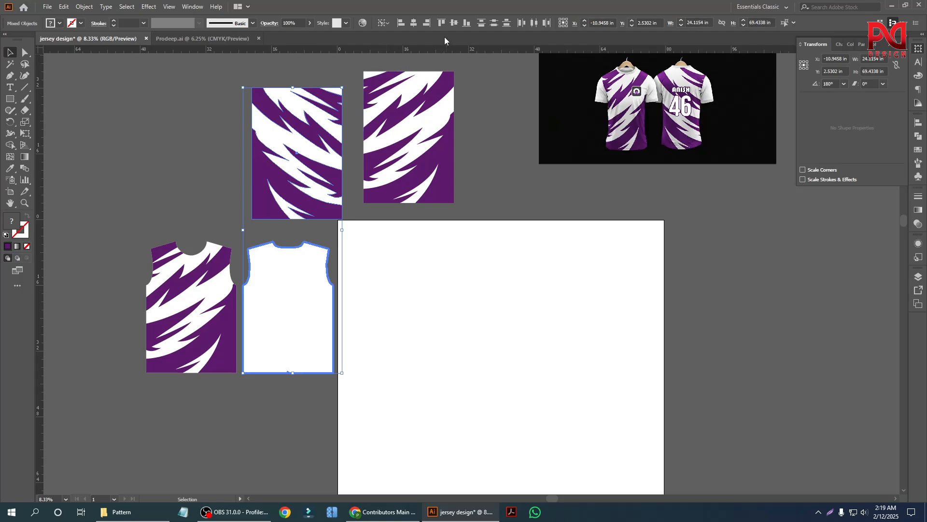
pyautogui.click(454, 23)
pyautogui.hotkey('ctrl', '7')
# Send the mirrored pattern behind the back panel and clip it to the panel's outline with a clipping mask
pyautogui.rightClick(295, 258)
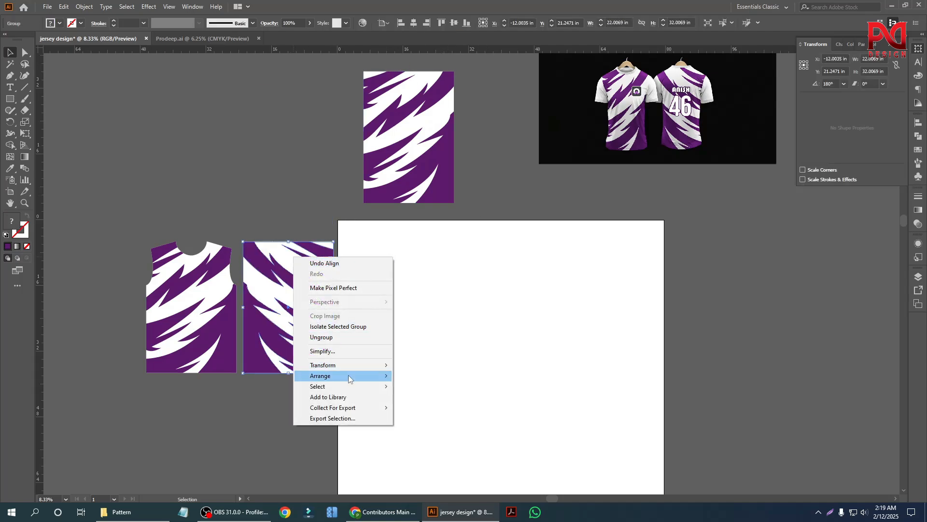
pyautogui.moveTo(351, 377)
pyautogui.click(424, 408)
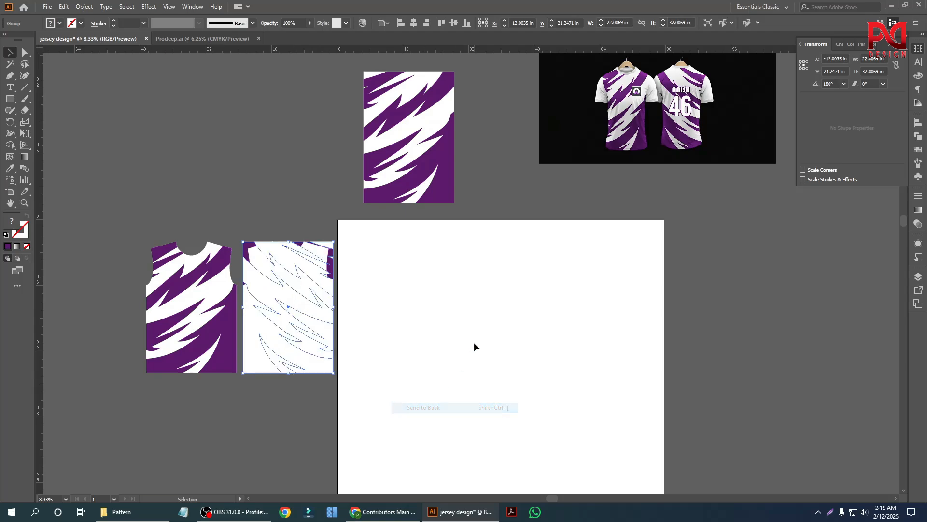
pyautogui.click(269, 190)
pyautogui.moveTo(325, 341); pyautogui.dragTo(325, 341)
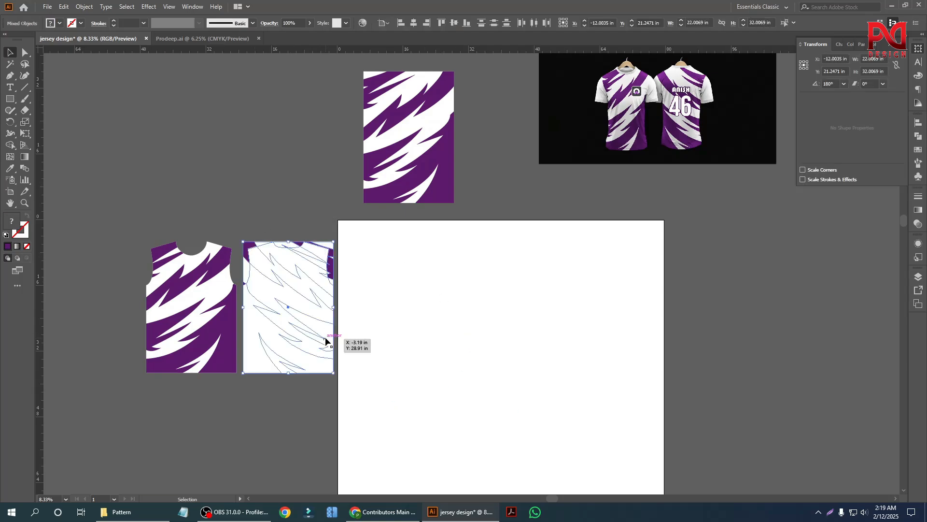
pyautogui.rightClick(296, 295)
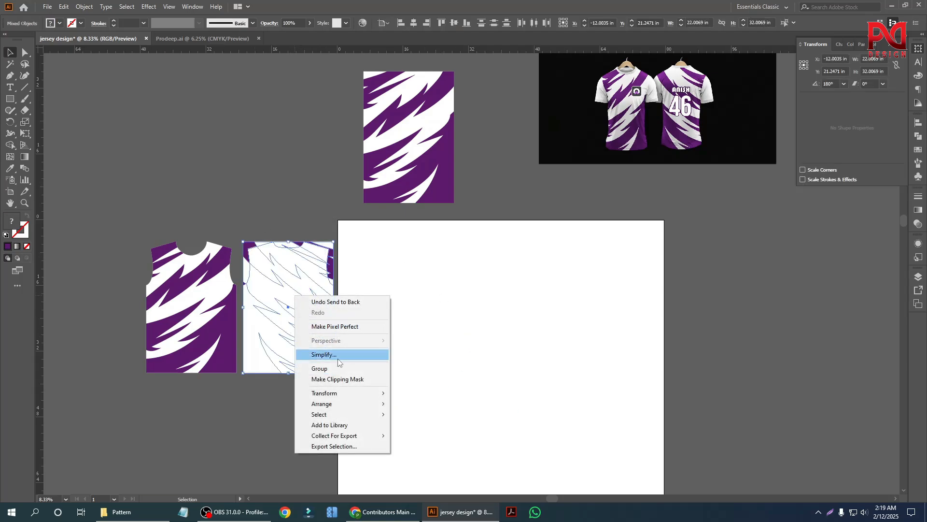
pyautogui.click(339, 384)
pyautogui.click(391, 339)
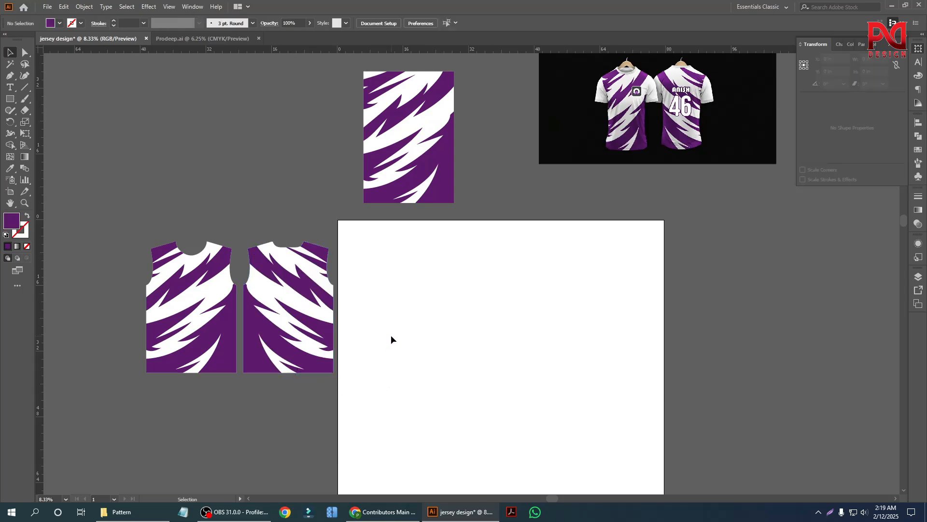
# Move the clipped front and back panels onto the upper part of the artboard and widen the gap between them
pyautogui.scroll(-1, 304, 318)
pyautogui.scroll(-1, 417, 318)
pyautogui.scroll(1, 417, 318)
pyautogui.scroll(-1, 309, 319)
pyautogui.scroll(1, 430, 317)
pyautogui.scroll(1, 431, 316)
pyautogui.scroll(-1, 431, 316)
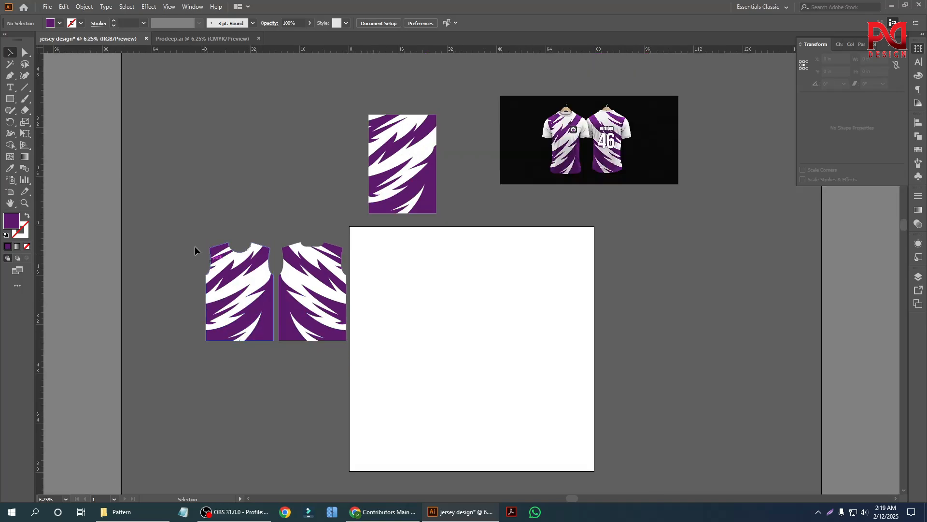
pyautogui.moveTo(312, 328); pyautogui.dragTo(487, 288)
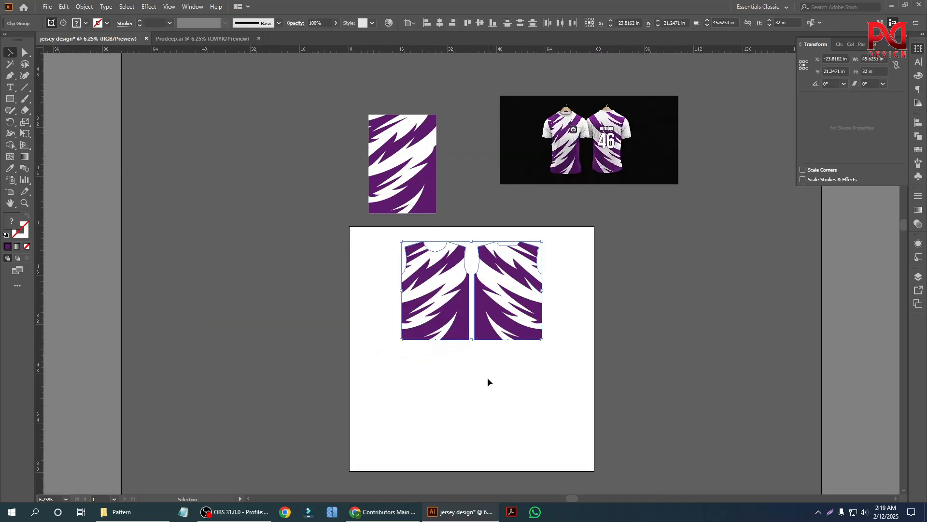
pyautogui.click(487, 378)
pyautogui.scroll(1, 538, 334)
pyautogui.moveTo(420, 307); pyautogui.dragTo(402, 307)
pyautogui.click(482, 382)
pyautogui.scroll(-1, 459, 328)
pyautogui.scroll(-1, 464, 333)
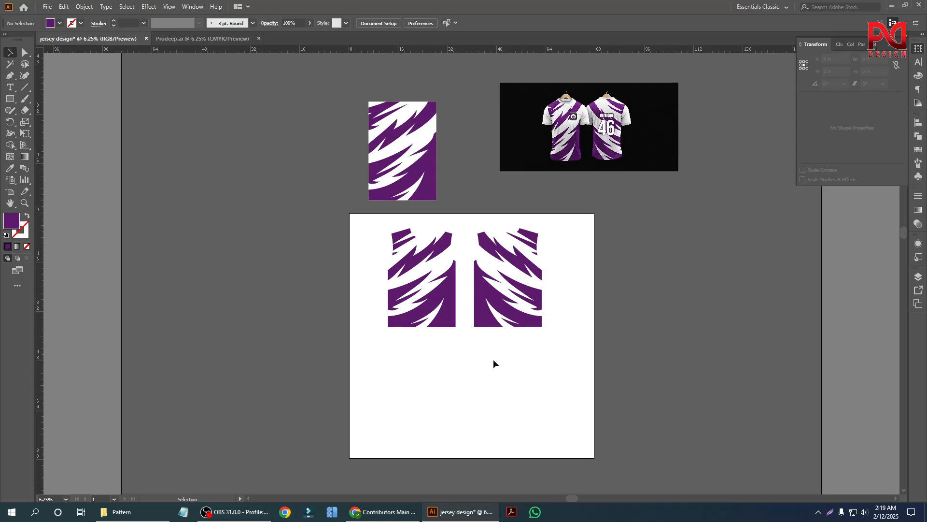
# Draw a rectangle about 79.56 in square covering the whole artboard and fill it with black
pyautogui.scroll(-1, 44, 230)
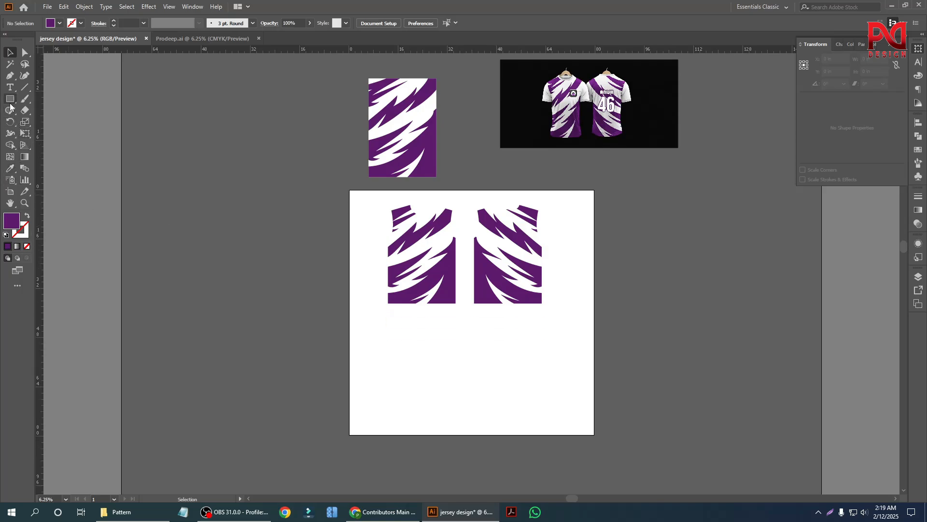
pyautogui.moveTo(350, 189); pyautogui.dragTo(594, 434)
pyautogui.click(10, 52)
pyautogui.click(59, 23)
pyautogui.click(27, 40)
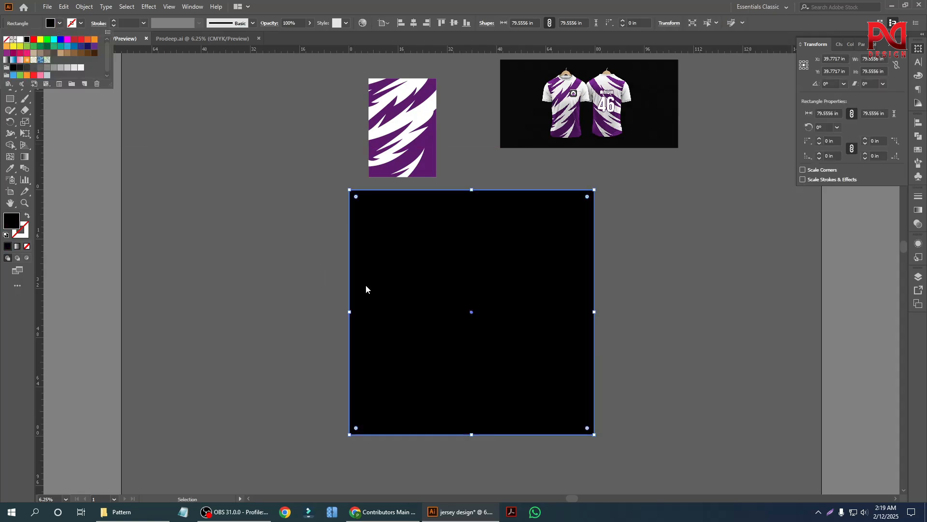
# Send the black rectangle to the back as a backdrop for the jersey panels and clear the selection
pyautogui.rightClick(421, 294)
pyautogui.moveTo(479, 245)
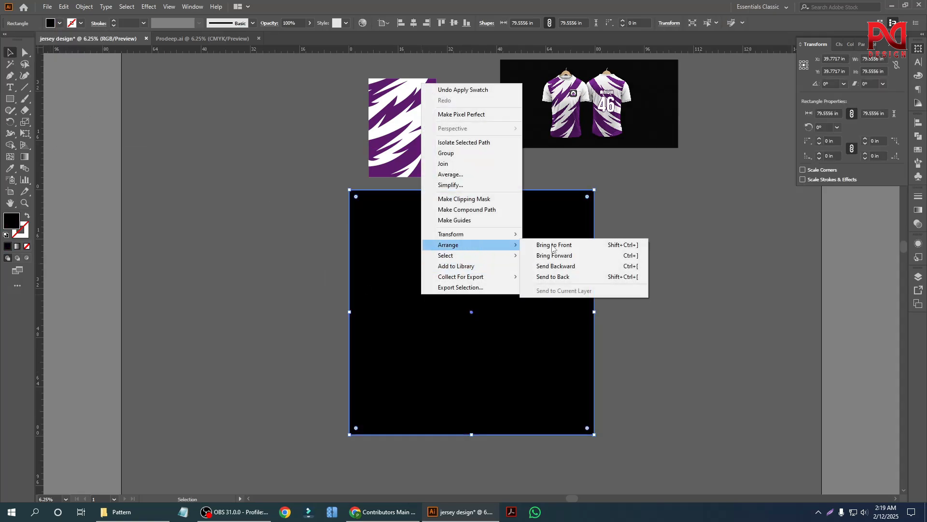
pyautogui.click(578, 279)
pyautogui.click(222, 286)
pyautogui.click(477, 394)
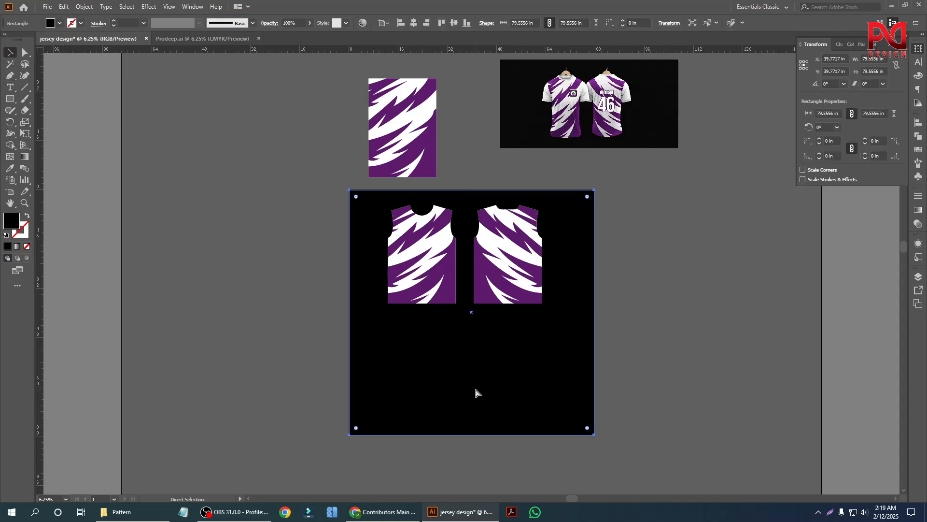
pyautogui.hotkey('ctrl', 'shift', 'a')
# Move the original striped artwork well to the left of the artboard
pyautogui.scroll(2, 432, 378)
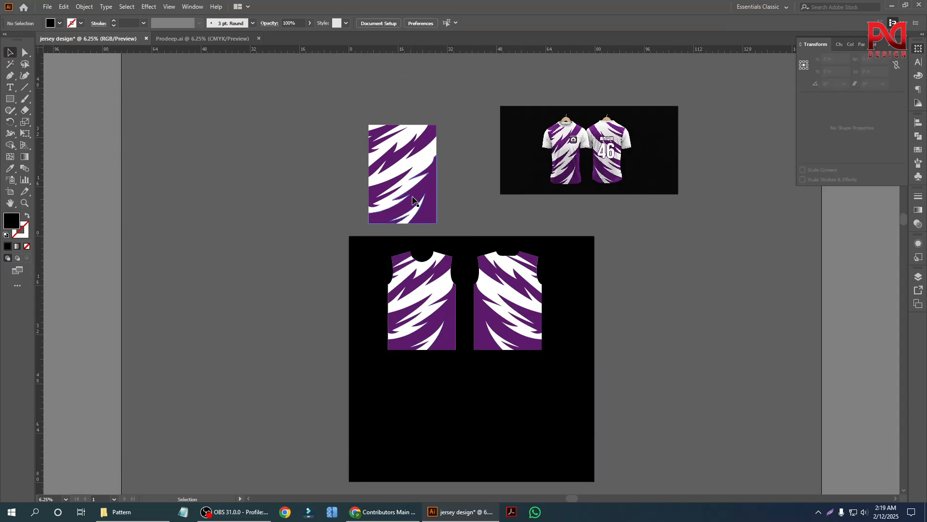
pyautogui.moveTo(385, 189); pyautogui.dragTo(259, 226)
pyautogui.click(301, 323)
pyautogui.click(275, 300)
pyautogui.scroll(-1, 275, 300)
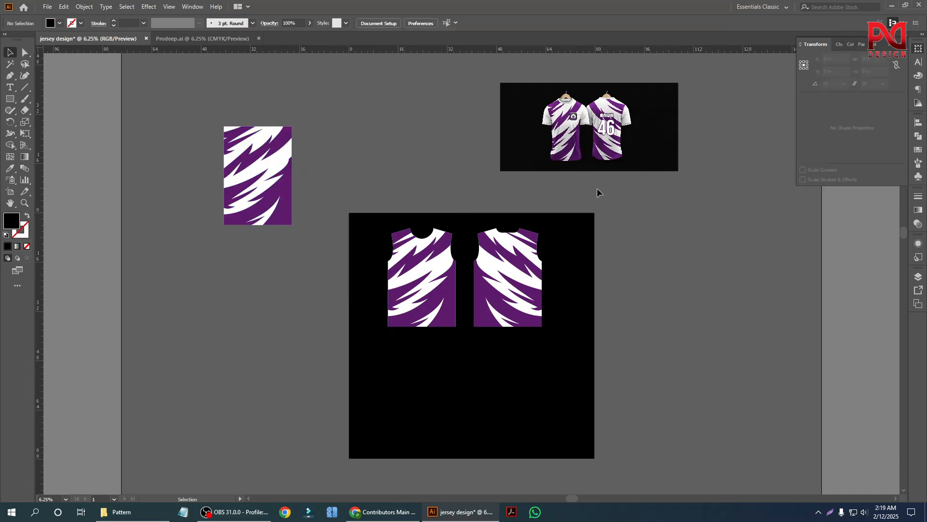
# Copy the XL sleeve piece from the Prodeep.ai pattern document and paste it into the jersey design document
pyautogui.click(161, 39)
pyautogui.click(280, 277)
pyautogui.scroll(-2, 280, 277)
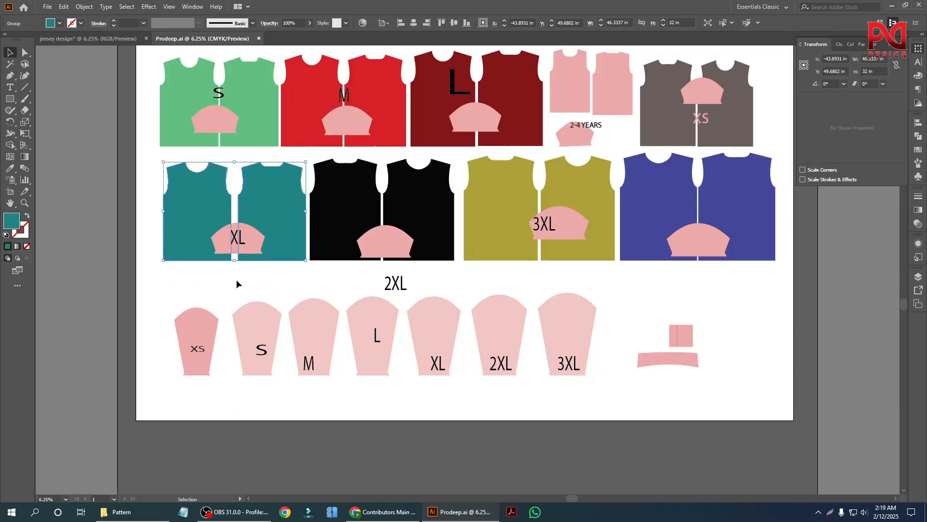
pyautogui.click(256, 247)
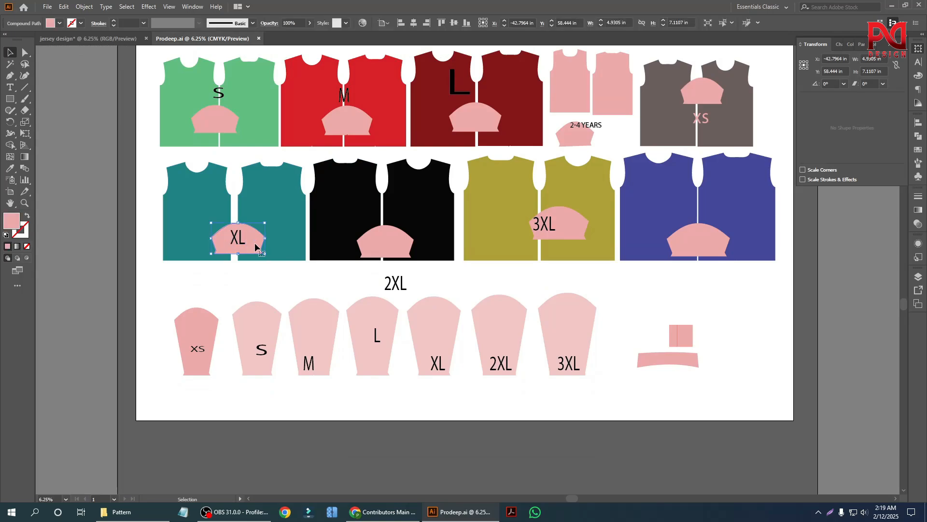
pyautogui.click(123, 38)
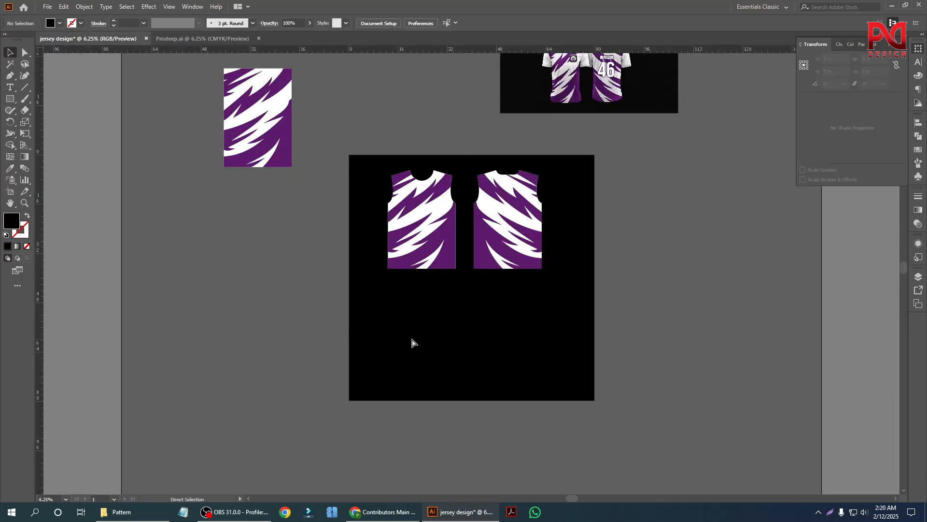
pyautogui.hotkey('ctrl', 'v')
pyautogui.click(309, 305)
# Move the pasted pink sleeve onto the black backdrop, centered just below the front panel
pyautogui.scroll(6, 635, 61)
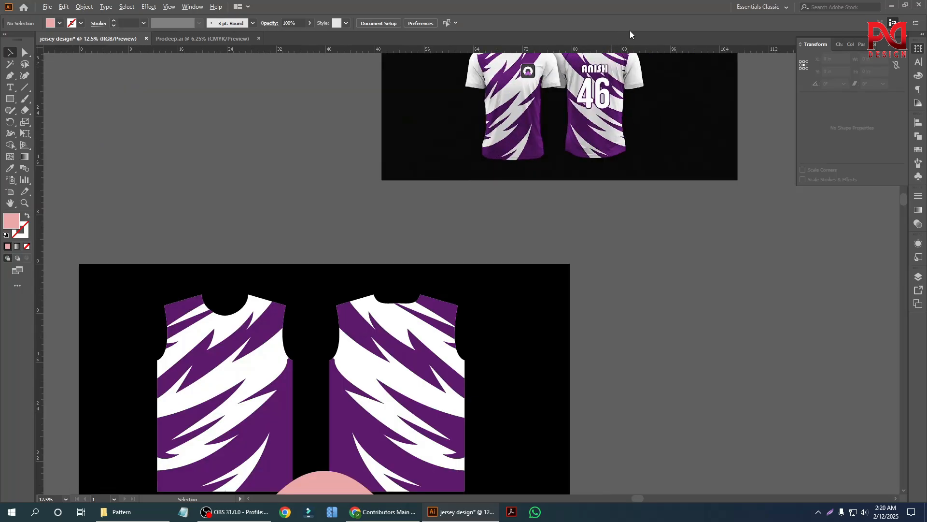
pyautogui.scroll(-5, 609, 174)
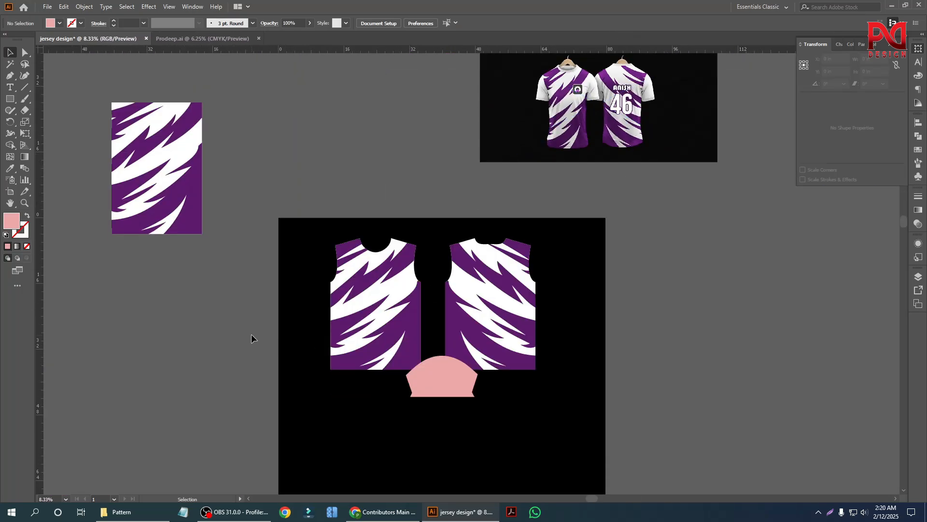
pyautogui.scroll(2, 430, 347)
pyautogui.moveTo(452, 316); pyautogui.dragTo(306, 383)
pyautogui.scroll(-2, 353, 363)
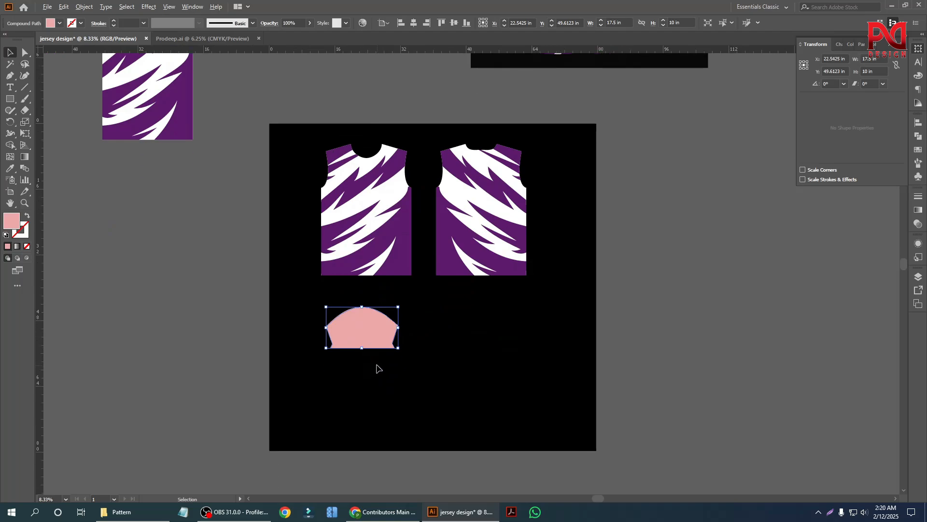
pyautogui.scroll(1, 377, 369)
pyautogui.moveTo(357, 321); pyautogui.dragTo(356, 302)
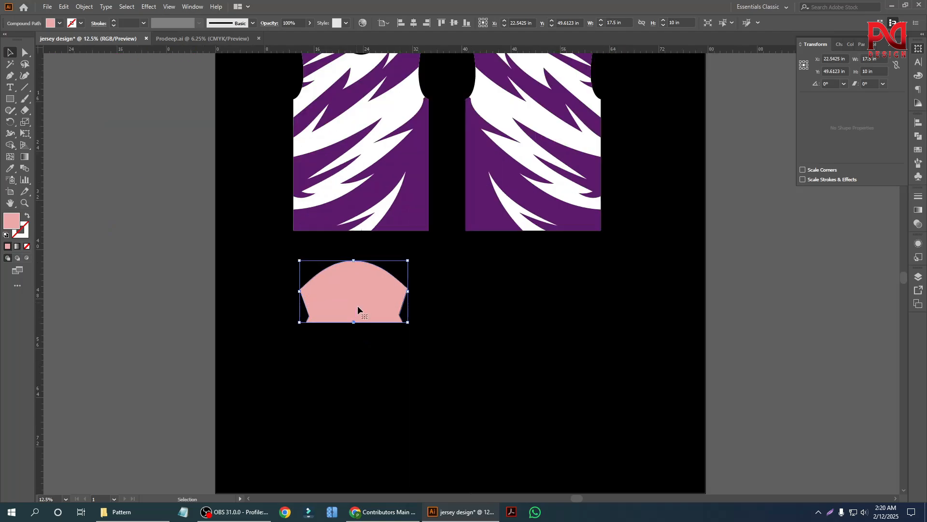
# Fill the sleeve with white and place a duplicate about 29 in to its right, beneath the back panel
pyautogui.click(62, 23)
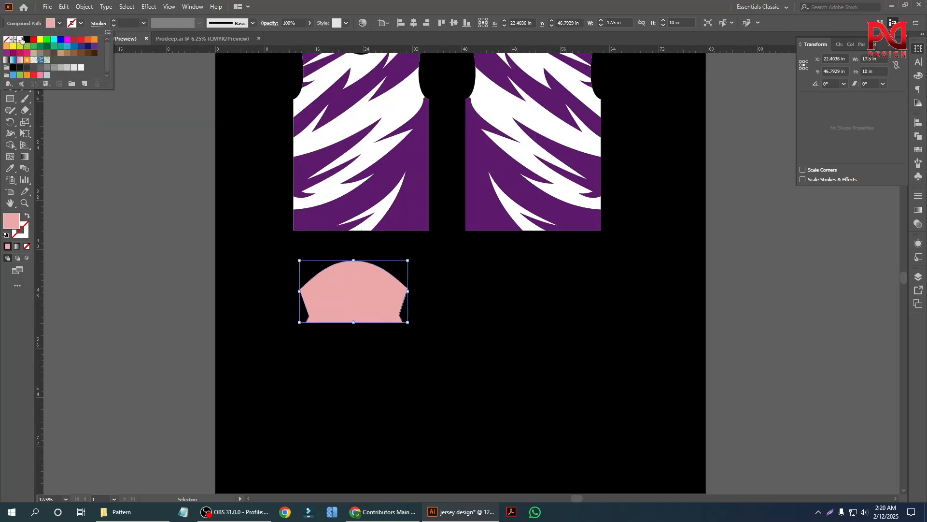
pyautogui.click(21, 40)
pyautogui.click(143, 267)
pyautogui.moveTo(376, 311); pyautogui.dragTo(544, 313)
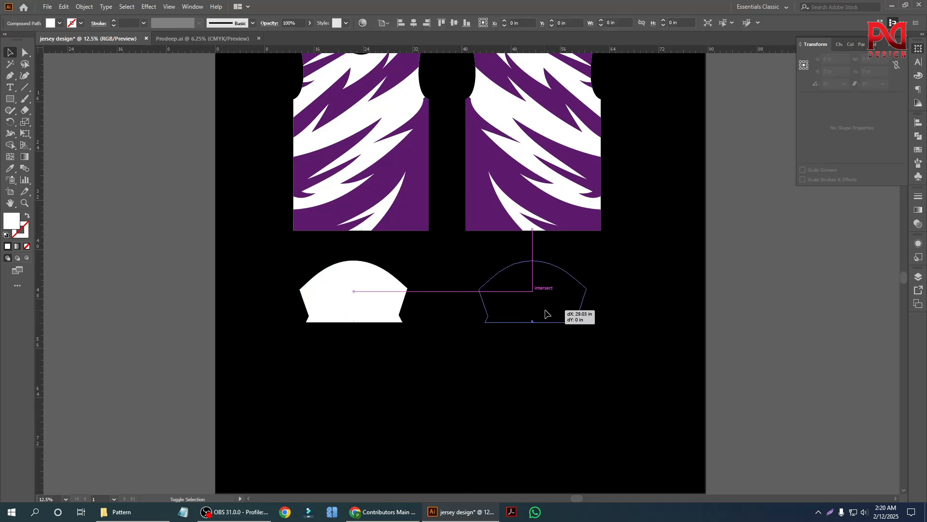
pyautogui.click(140, 227)
# Examine the sleeves and collar of the jersey in the reference photo against the panels on the artboard
pyautogui.scroll(-2, 448, 290)
pyautogui.scroll(1, 457, 248)
pyautogui.scroll(2, 365, 285)
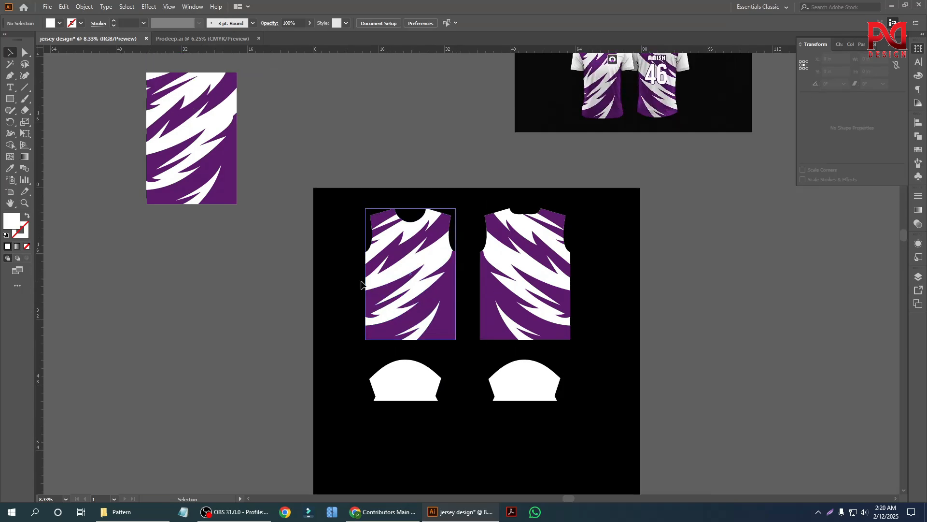
pyautogui.scroll(-1, 365, 285)
pyautogui.scroll(1, 623, 126)
pyautogui.scroll(3, 537, 222)
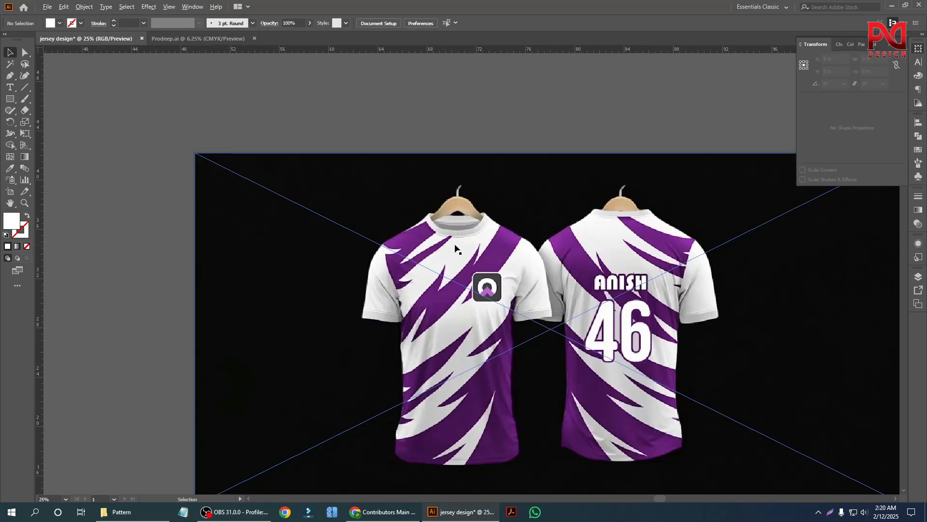
pyautogui.scroll(-2, 447, 248)
pyautogui.scroll(-1, 567, 243)
pyautogui.scroll(-1, 567, 243)
pyautogui.scroll(-2, 567, 241)
pyautogui.scroll(-2, 355, 221)
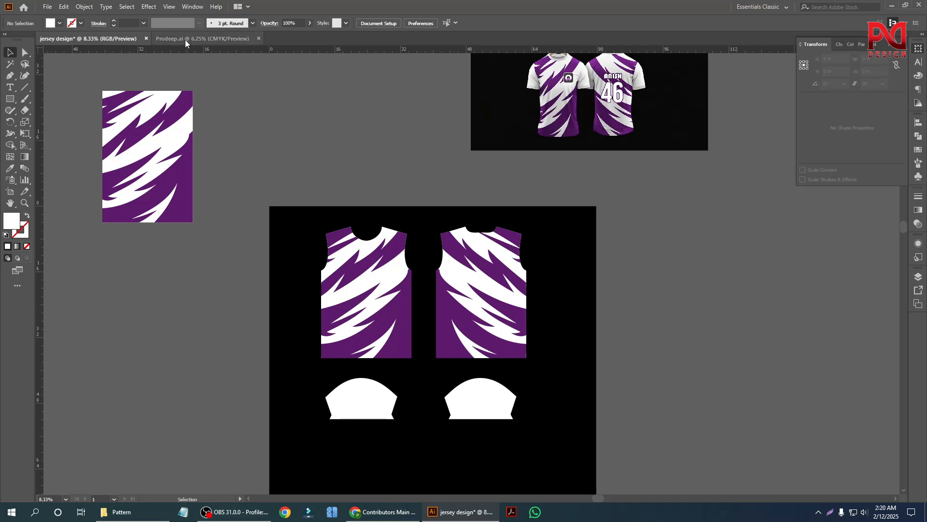
# Copy the curved collar strip and small square piece from Prodeep.ai and paste them into the jersey design document
pyautogui.click(186, 41)
pyautogui.scroll(-1, 435, 352)
pyautogui.scroll(2, 612, 404)
pyautogui.moveTo(687, 387); pyautogui.dragTo(723, 382)
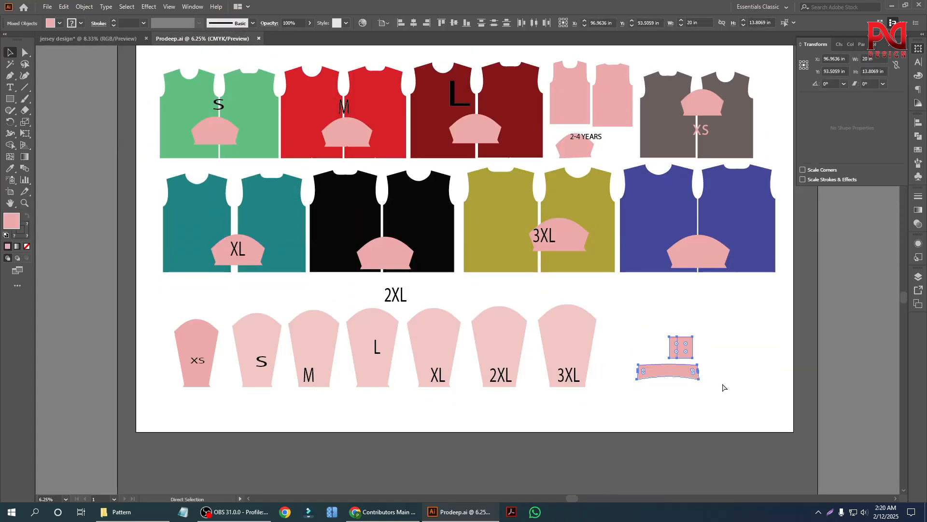
pyautogui.click(86, 42)
pyautogui.scroll(-2, 555, 386)
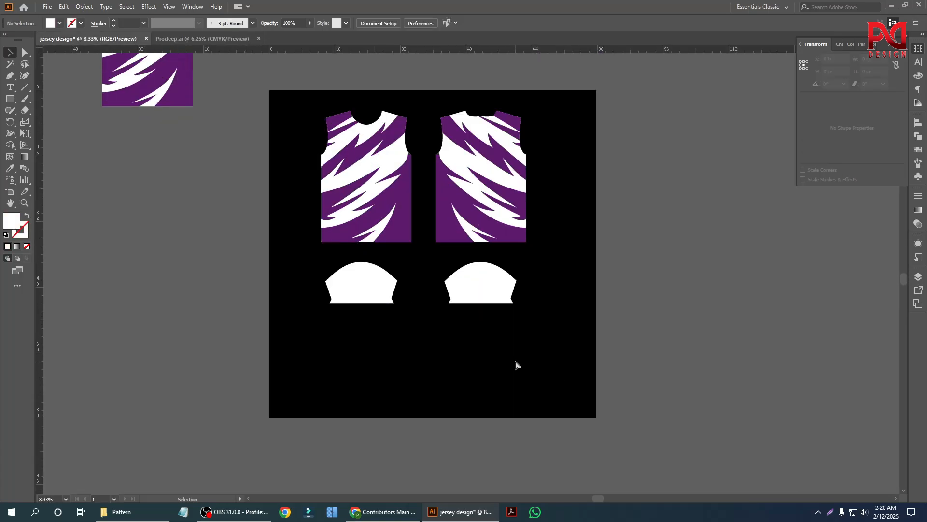
pyautogui.hotkey('ctrl', 'v')
pyautogui.scroll(-1, 514, 365)
# Separate the collar strip from the square piece and place the collar below the sleeve under the front panel
pyautogui.moveTo(480, 262); pyautogui.dragTo(409, 347)
pyautogui.click(410, 326)
pyautogui.moveTo(404, 313); pyautogui.dragTo(516, 360)
pyautogui.click(566, 368)
pyautogui.scroll(6, 599, 378)
pyautogui.scroll(3, 599, 384)
pyautogui.scroll(-8, 599, 381)
pyautogui.scroll(1, 391, 411)
pyautogui.moveTo(367, 340); pyautogui.dragTo(311, 305)
# Fill the collar strip with the white sampled from the sleeve using the Eyedropper, and clear the selection
pyautogui.click(10, 169)
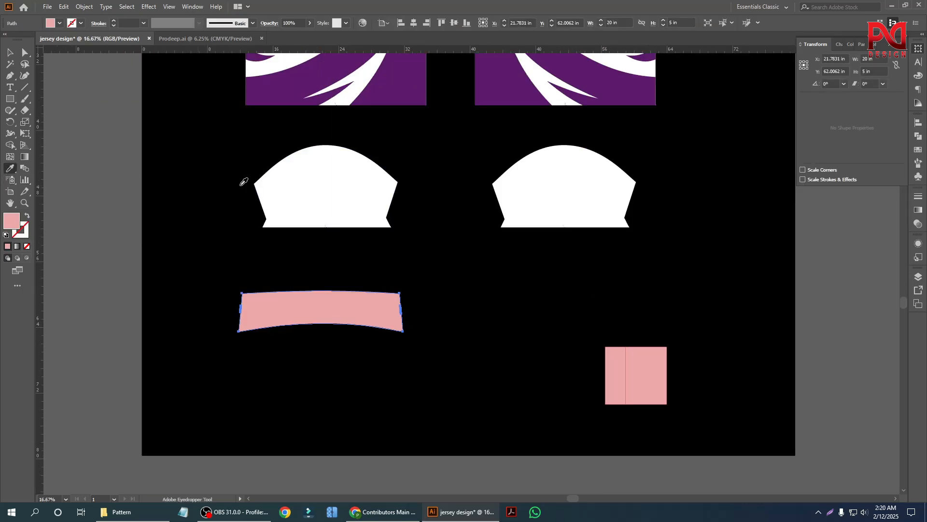
pyautogui.click(297, 179)
pyautogui.click(10, 53)
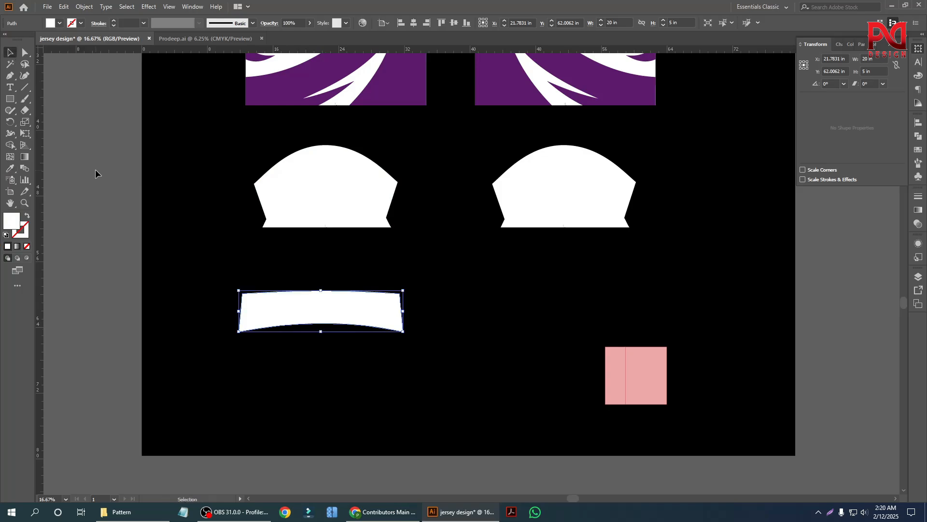
pyautogui.click(95, 169)
# Move the pink square piece below the second sleeve, level with the collar strip, and compare with the reference photo
pyautogui.scroll(-1, 292, 291)
pyautogui.scroll(2, 571, 373)
pyautogui.moveTo(565, 366); pyautogui.dragTo(445, 279)
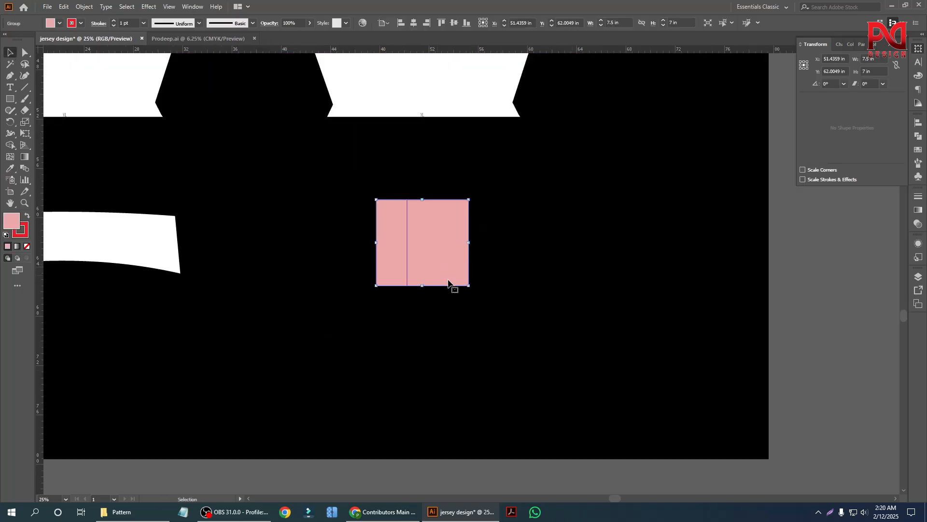
pyautogui.scroll(-4, 522, 296)
pyautogui.scroll(2, 555, 289)
pyautogui.scroll(4, 588, 157)
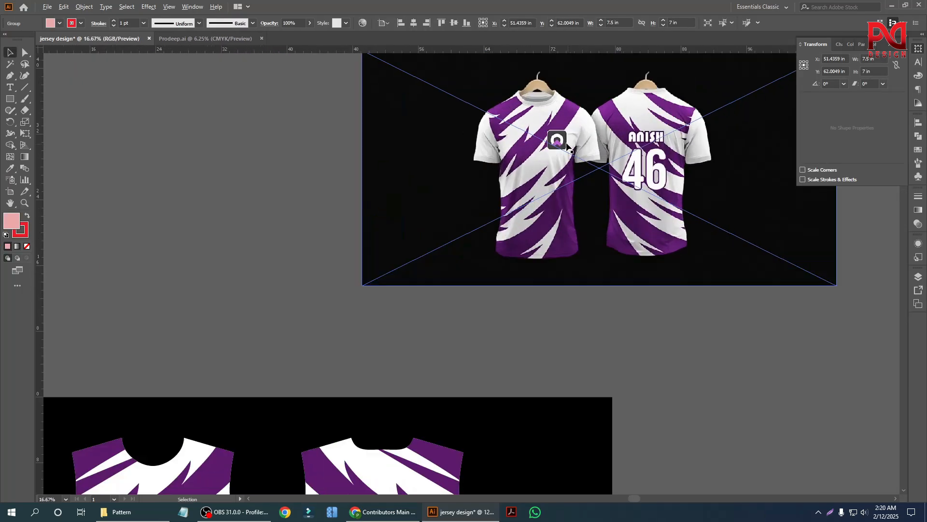
pyautogui.scroll(-1, 570, 245)
pyautogui.scroll(-1, 570, 244)
pyautogui.scroll(-4, 569, 259)
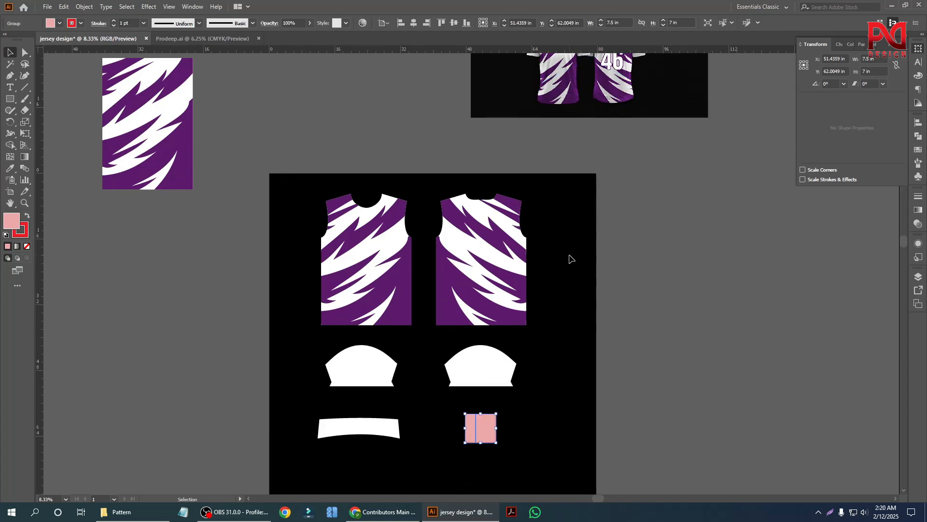
# Try removing the pink square piece from the artboard, and undo the deletion
pyautogui.scroll(1, 466, 368)
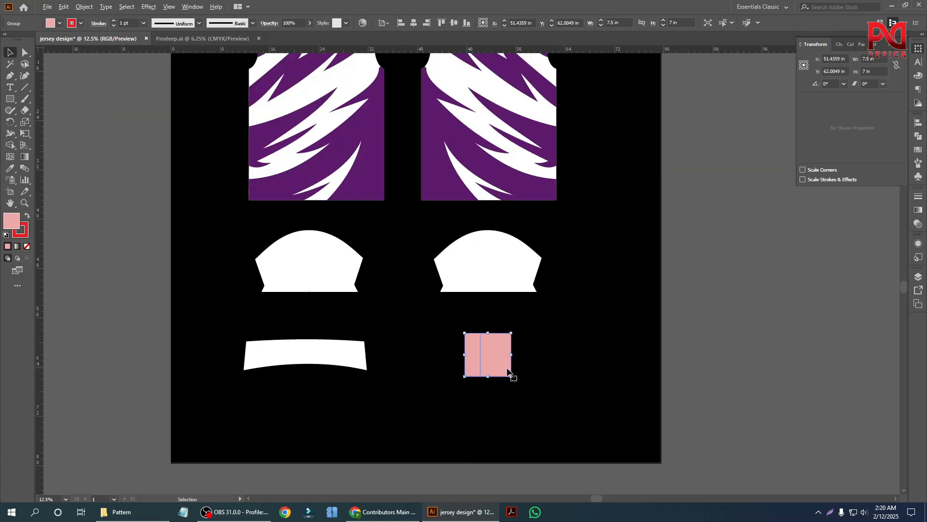
pyautogui.click(542, 368)
pyautogui.click(499, 362)
pyautogui.press('Delete')
pyautogui.scroll(-1, 499, 366)
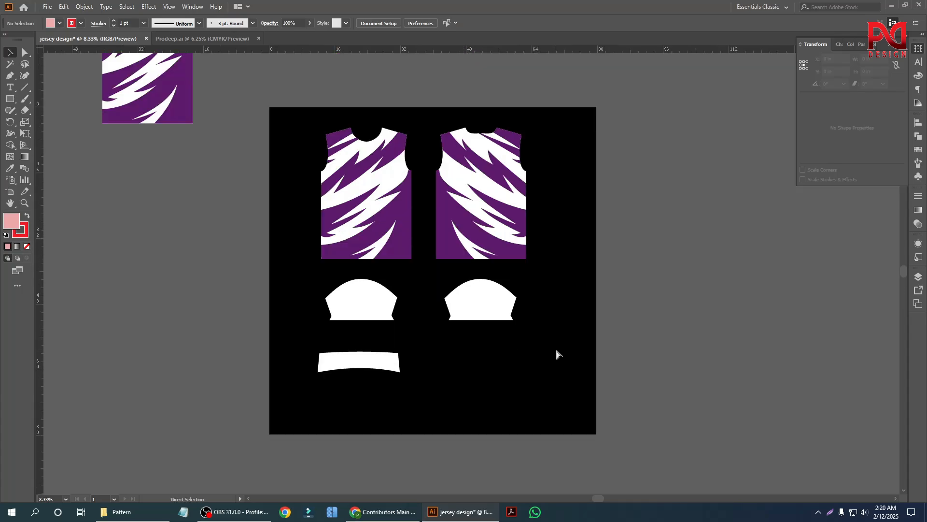
pyautogui.hotkey('ctrl', 'z')
pyautogui.click(665, 321)
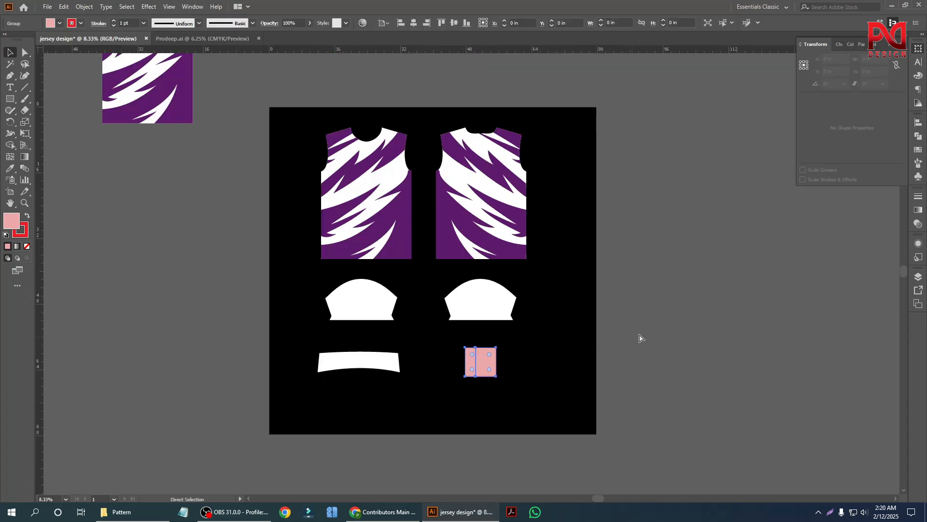
# Delete the pink square piece beneath the second sleeve
pyautogui.scroll(2, 474, 385)
pyautogui.scroll(-1, 489, 372)
pyautogui.scroll(1, 492, 339)
pyautogui.click(480, 338)
pyautogui.scroll(-1, 480, 338)
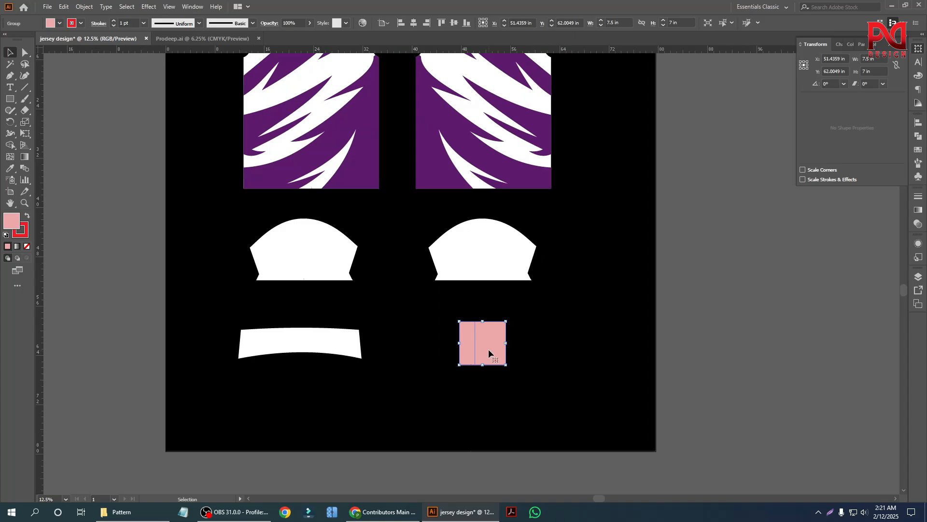
pyautogui.moveTo(512, 361); pyautogui.dragTo(528, 368)
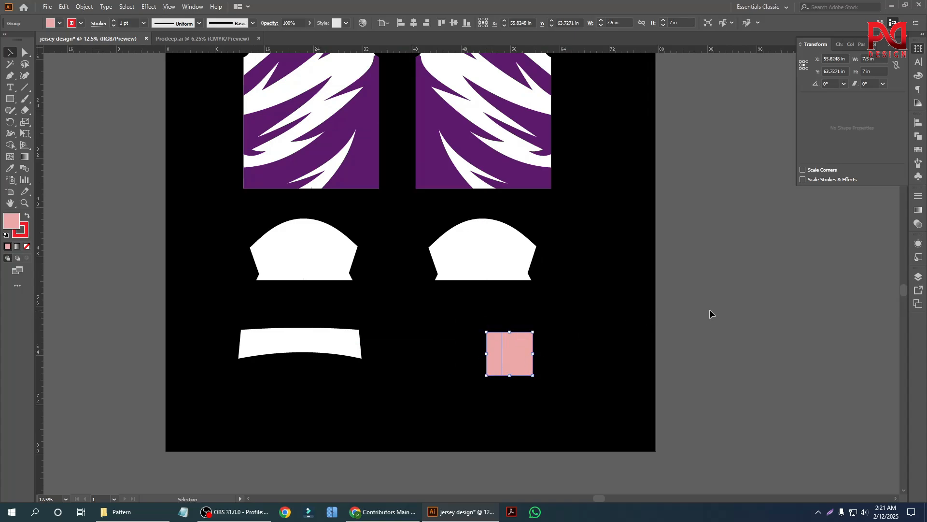
pyautogui.press('Delete')
# Move the original striped artwork down so it sits beside the artboard, level with the jersey panels
pyautogui.scroll(-2, 507, 327)
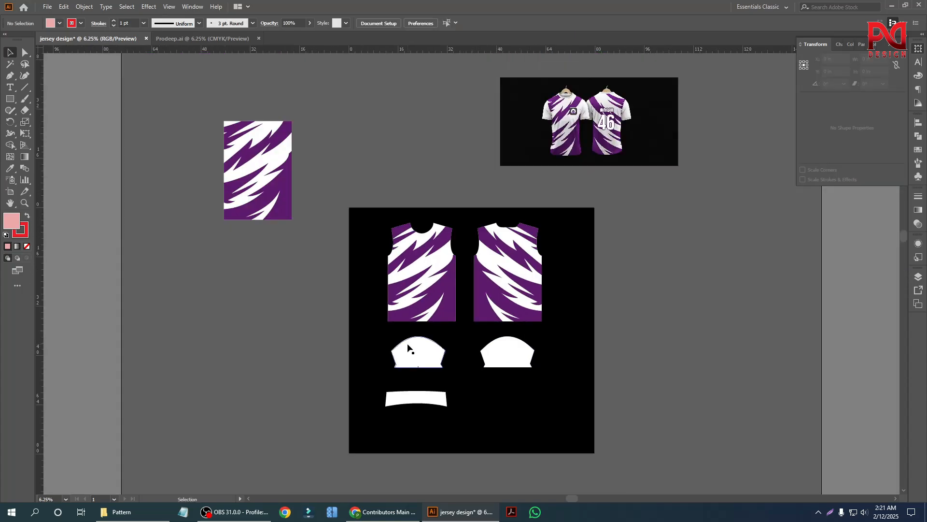
pyautogui.scroll(-1, 410, 348)
pyautogui.moveTo(257, 165); pyautogui.dragTo(274, 264)
pyautogui.click(283, 340)
pyautogui.scroll(1, 282, 340)
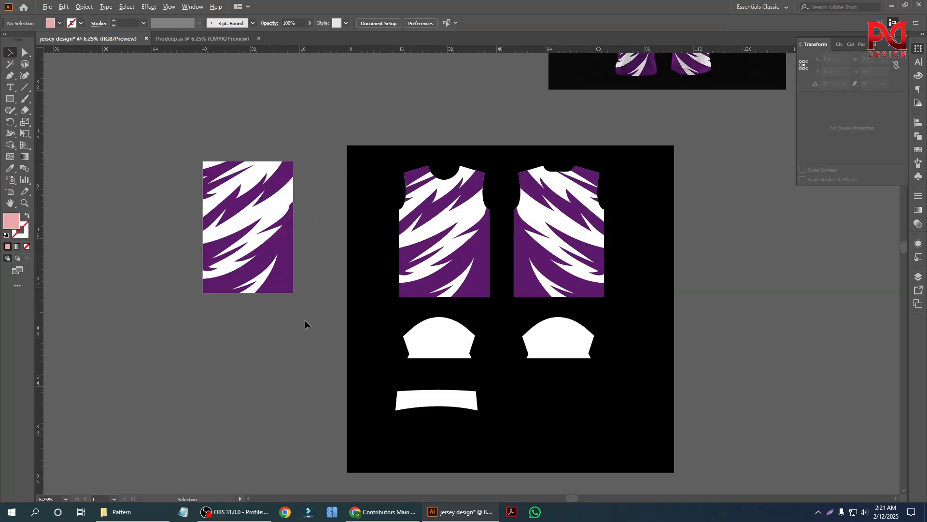
pyautogui.scroll(-1, 301, 322)
pyautogui.scroll(2, 246, 352)
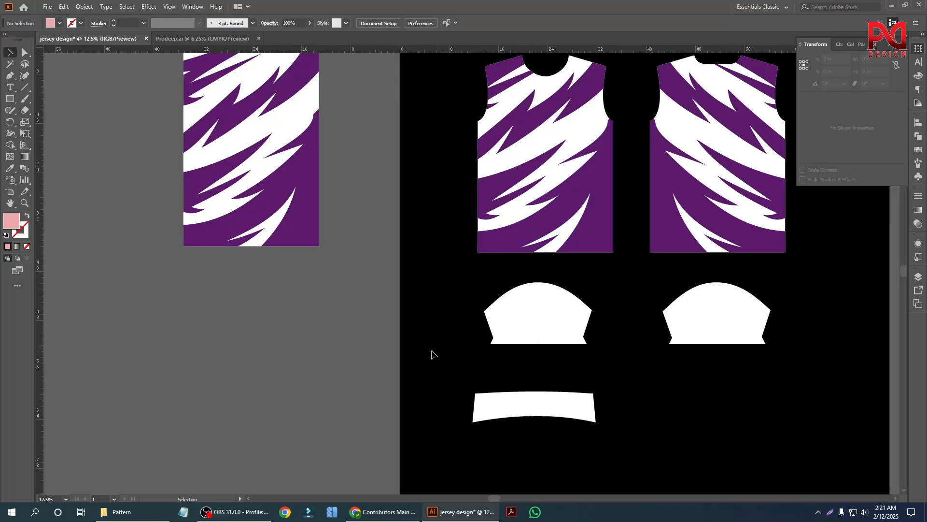
# Place a copy of the white sleeve outside the artboard, below the striped artwork
pyautogui.scroll(-1, 333, 314)
pyautogui.scroll(-2, 342, 299)
pyautogui.moveTo(417, 296); pyautogui.dragTo(264, 322)
pyautogui.scroll(1, 238, 326)
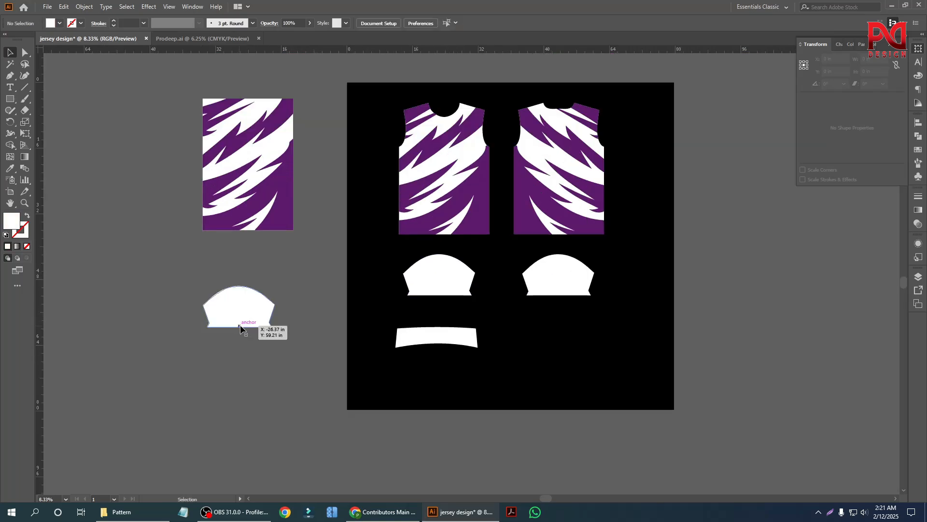
# Try center-aligning the striped artwork and the sleeve copy without a key object, and undo the alignment
pyautogui.click(239, 327)
pyautogui.keyDown('shift'); pyautogui.click(243, 214); pyautogui.keyUp('shift')
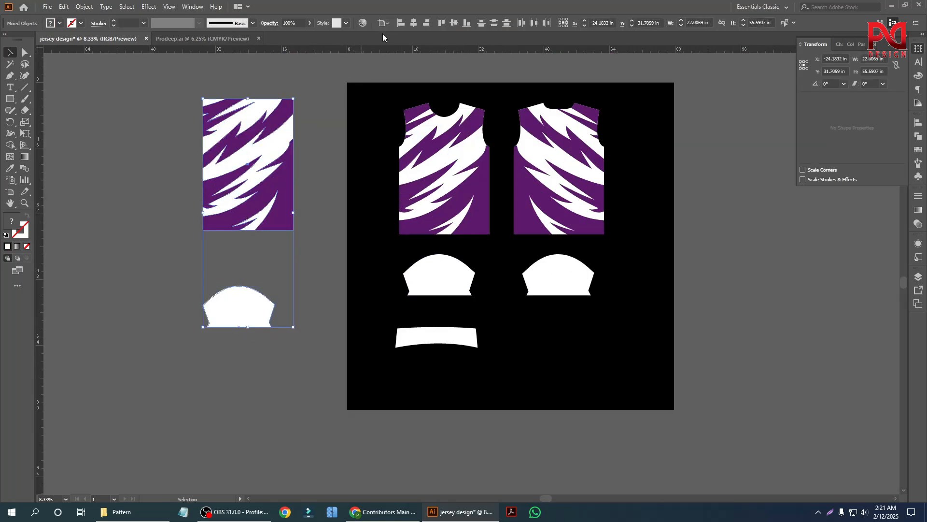
pyautogui.click(414, 23)
pyautogui.click(455, 23)
pyautogui.hotkey('ctrl', 'z')
pyautogui.hotkey('ctrl', 'z')
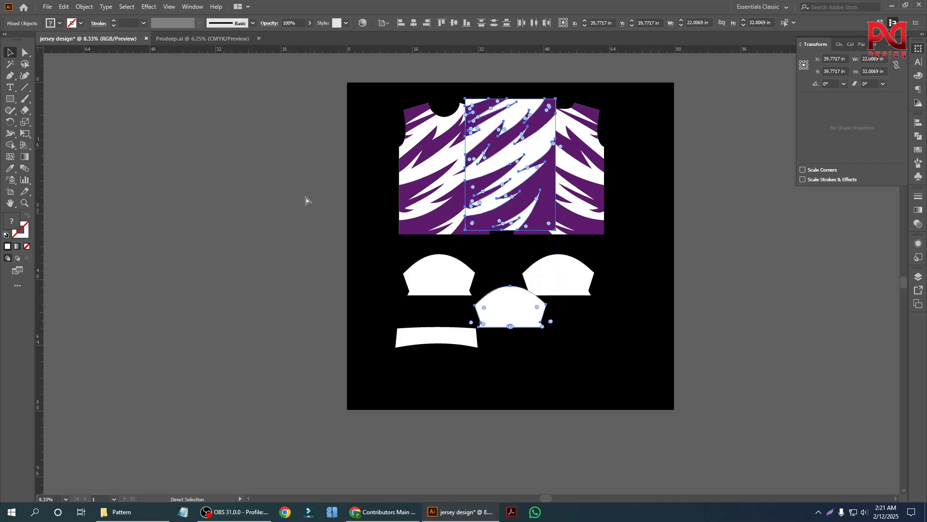
# Center the striped artwork horizontally and vertically on the sleeve copy, using the sleeve as key object
pyautogui.scroll(1, 157, 189)
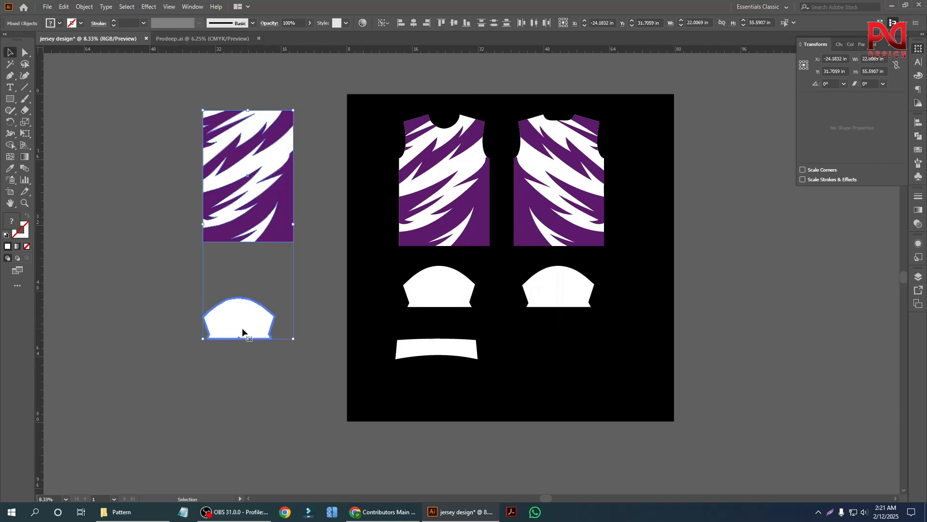
pyautogui.click(414, 22)
pyautogui.click(454, 23)
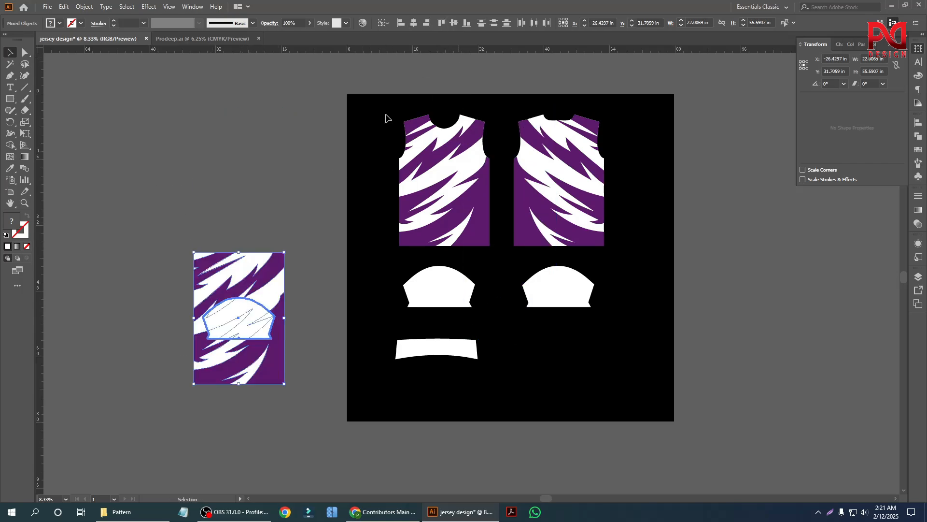
pyautogui.click(152, 255)
# Clip the striped artwork to the sleeve copy's shape with a clipping mask and clear the selection
pyautogui.moveTo(252, 367); pyautogui.dragTo(253, 368)
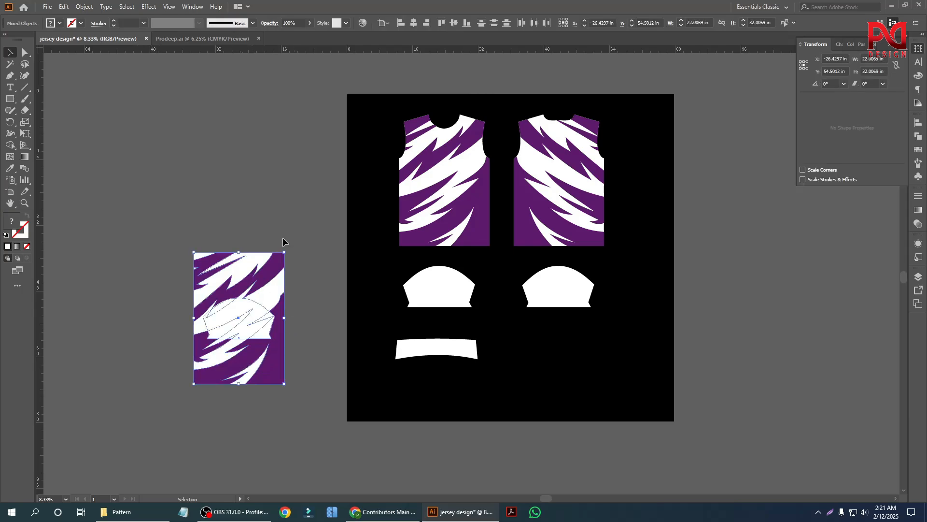
pyautogui.rightClick(251, 281)
pyautogui.click(295, 365)
pyautogui.click(212, 193)
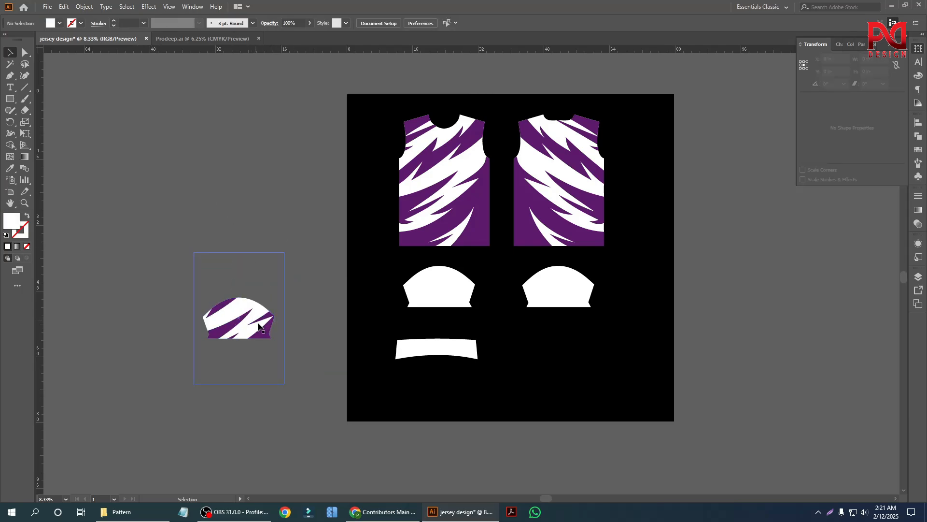
pyautogui.scroll(-1, 260, 309)
pyautogui.scroll(1, 254, 318)
pyautogui.scroll(-1, 240, 319)
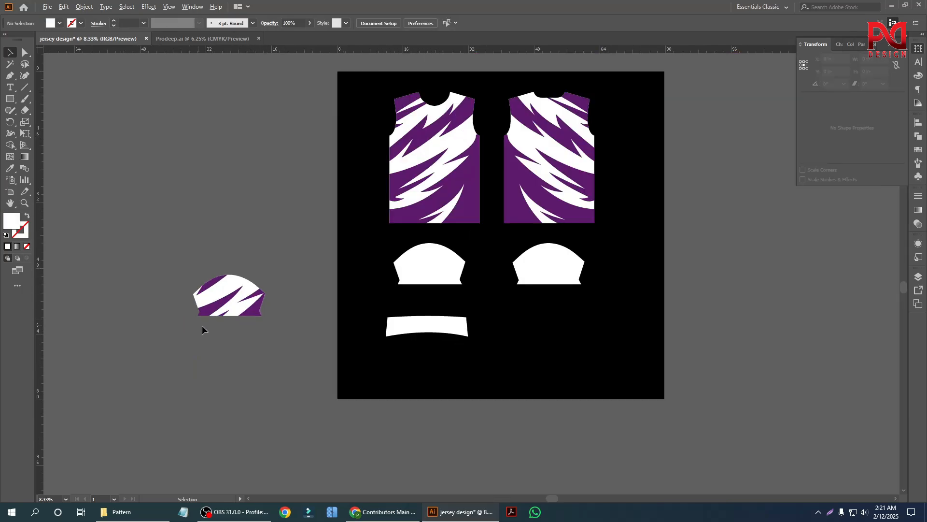
# Duplicate the striped sleeve beside the original and reflect the copy across the vertical axis
pyautogui.scroll(-1, 290, 330)
pyautogui.scroll(1, 202, 320)
pyautogui.moveTo(256, 303)
pyautogui.mouseDown()
pyautogui.moveTo(173, 304)
pyautogui.moveTo(242, 307)
pyautogui.mouseUp()
pyautogui.click(195, 369)
pyautogui.rightClick(239, 306)
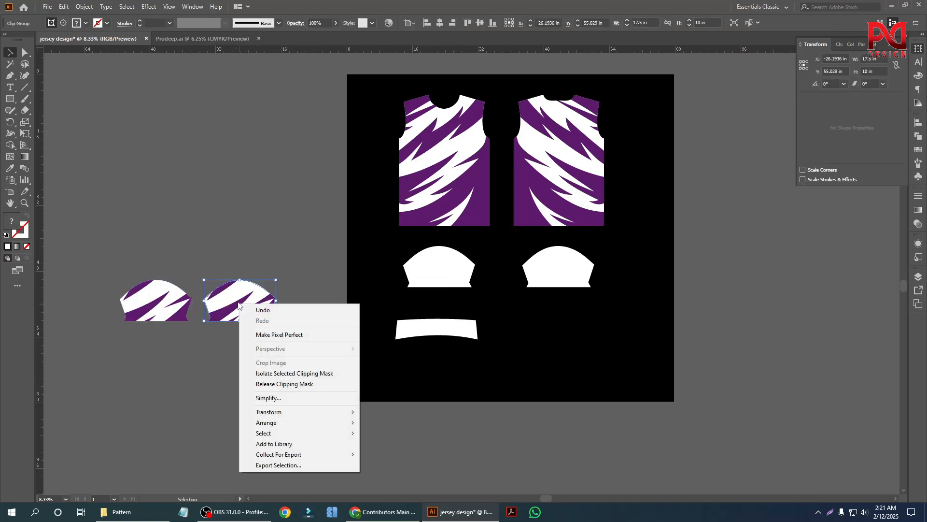
pyautogui.moveTo(289, 412)
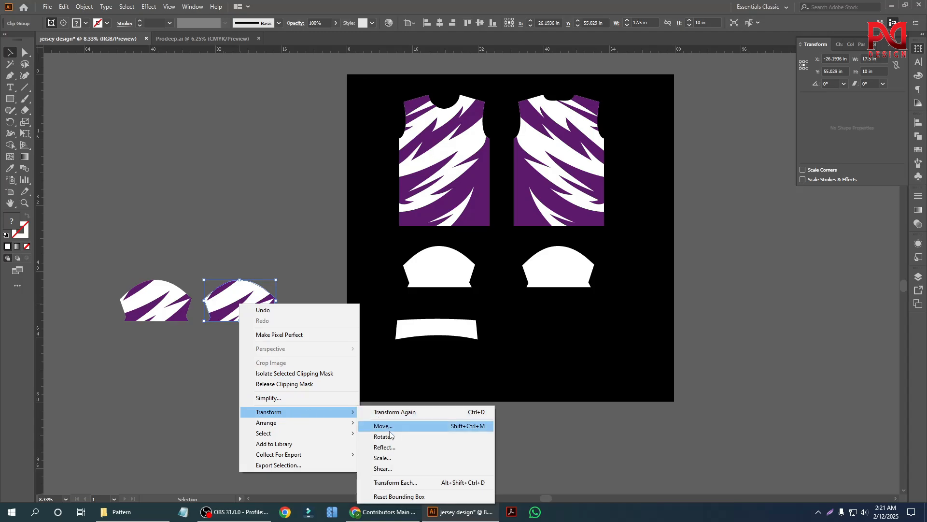
pyautogui.click(392, 445)
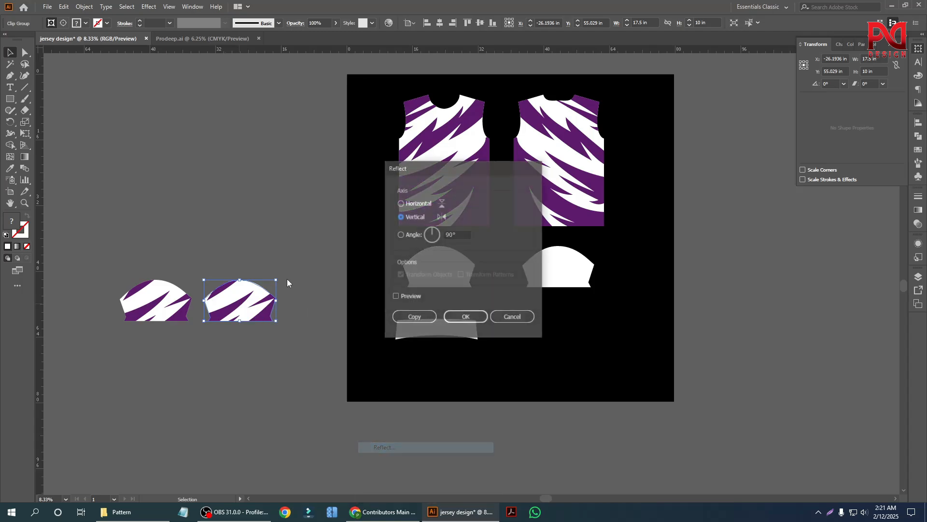
pyautogui.click(466, 321)
pyautogui.click(253, 200)
pyautogui.moveTo(134, 234); pyautogui.dragTo(259, 381)
pyautogui.click(396, 362)
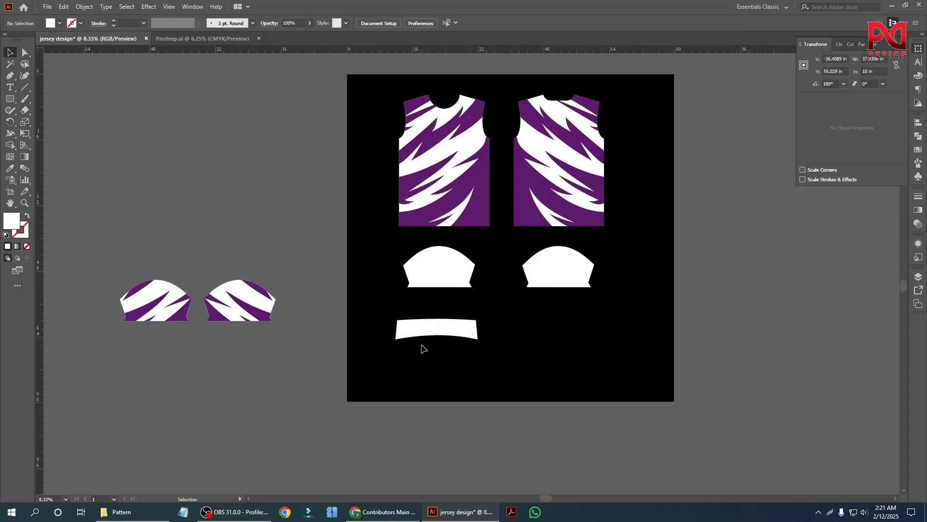
# Move the collar panel past the artboard's right edge and place the two striped sleeves below the white sleeves
pyautogui.moveTo(434, 337); pyautogui.dragTo(693, 361)
pyautogui.click(265, 369)
pyautogui.moveTo(258, 306); pyautogui.dragTo(576, 346)
pyautogui.moveTo(155, 305); pyautogui.dragTo(434, 349)
pyautogui.click(245, 326)
# Compare the jersey reference photo with the striped front, back and sleeve panels on the artboard
pyautogui.scroll(-1, 360, 374)
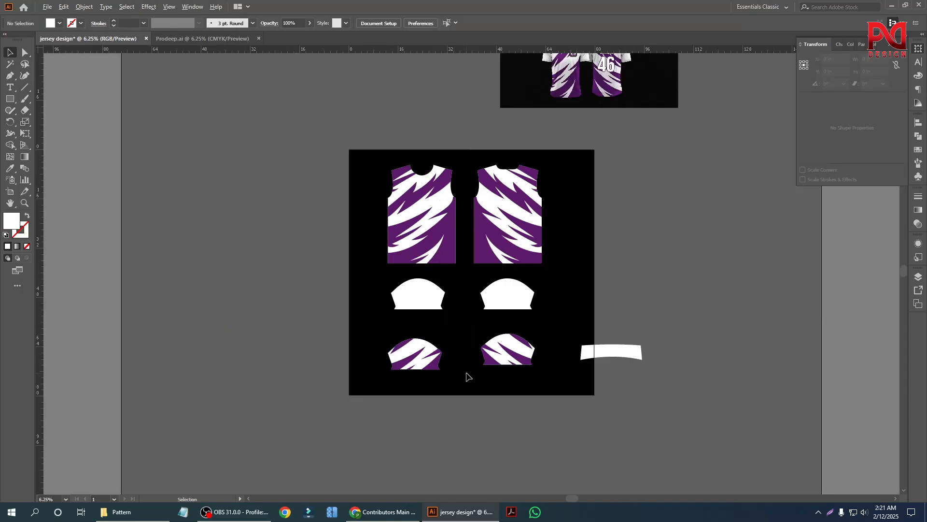
pyautogui.scroll(2, 463, 384)
pyautogui.scroll(-4, 473, 358)
pyautogui.scroll(2, 492, 284)
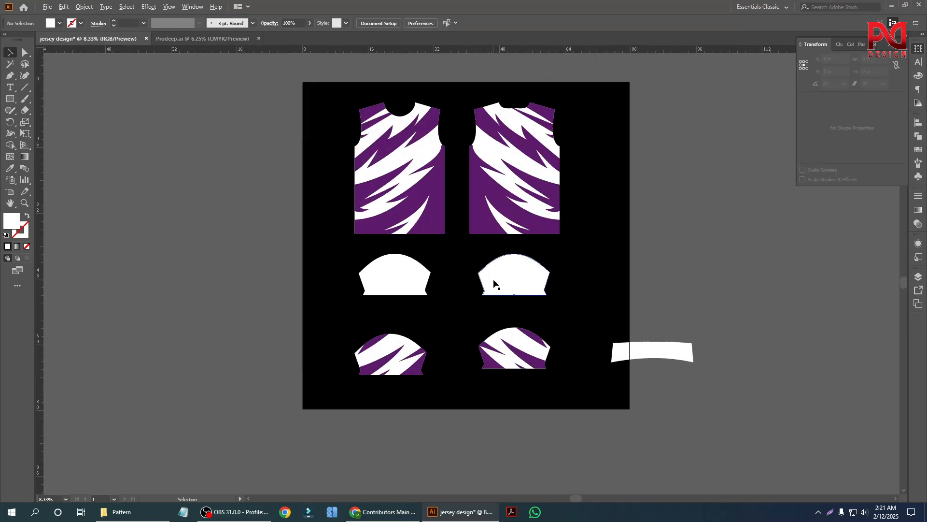
pyautogui.scroll(-1, 474, 325)
pyautogui.scroll(2, 492, 333)
pyautogui.scroll(3, 520, 319)
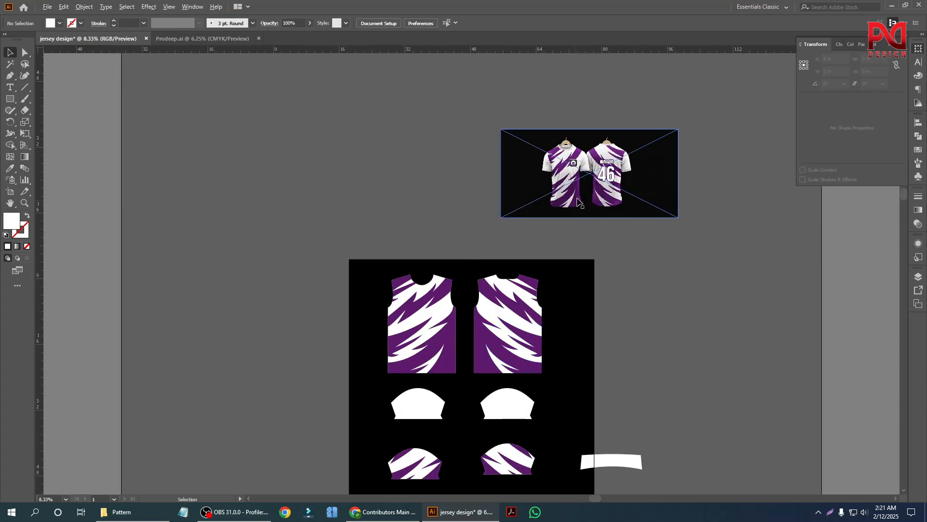
pyautogui.scroll(2, 584, 197)
pyautogui.scroll(-2, 588, 263)
pyautogui.scroll(1, 598, 256)
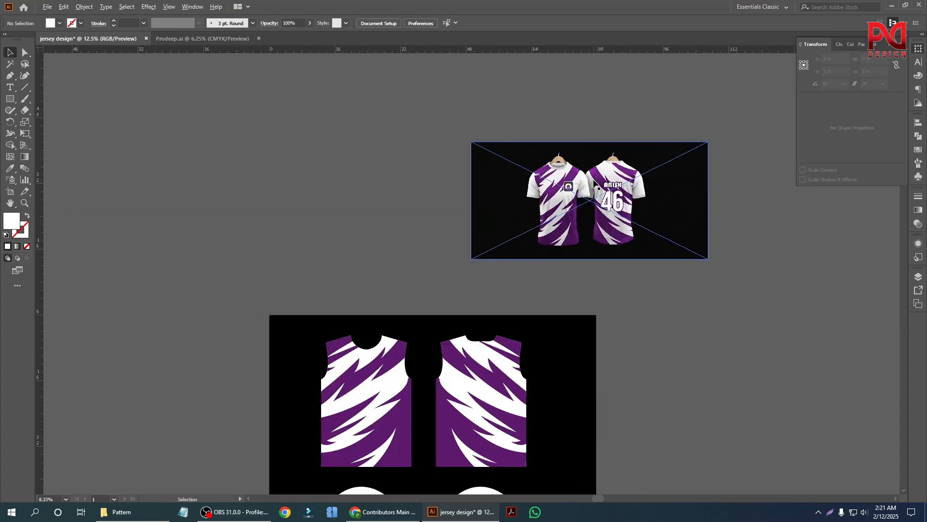
pyautogui.scroll(2, 595, 259)
pyautogui.scroll(-2, 594, 259)
pyautogui.scroll(-2, 483, 241)
pyautogui.scroll(-1, 367, 232)
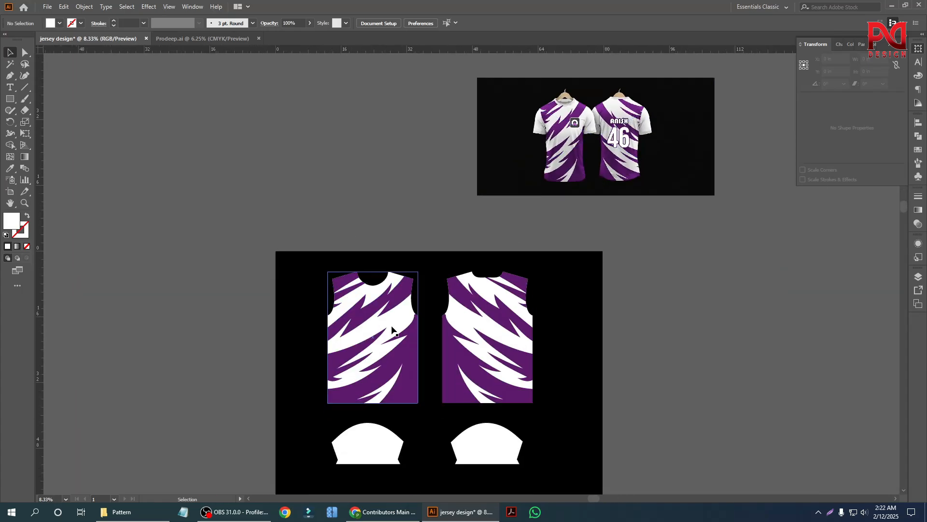
pyautogui.scroll(1, 531, 251)
pyautogui.scroll(2, 555, 242)
pyautogui.scroll(-1, 575, 252)
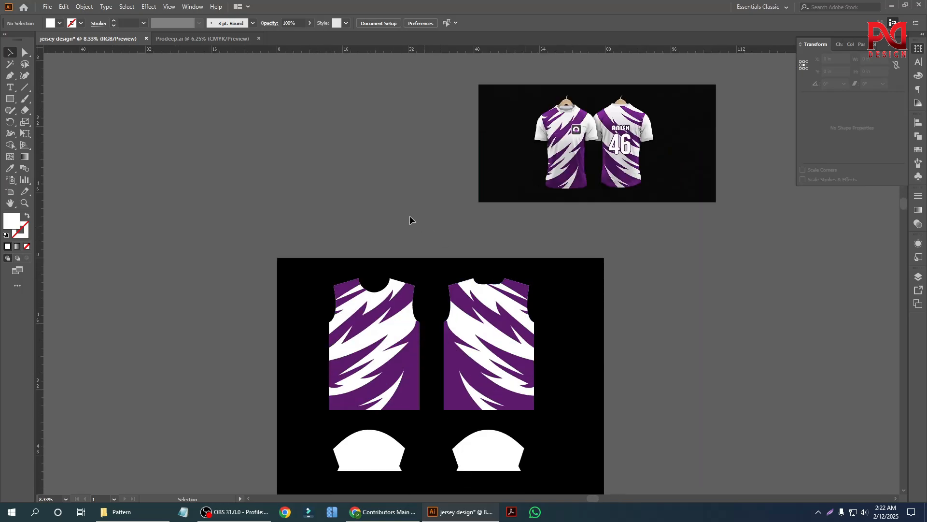
pyautogui.scroll(3, 386, 333)
pyautogui.scroll(-2, 423, 319)
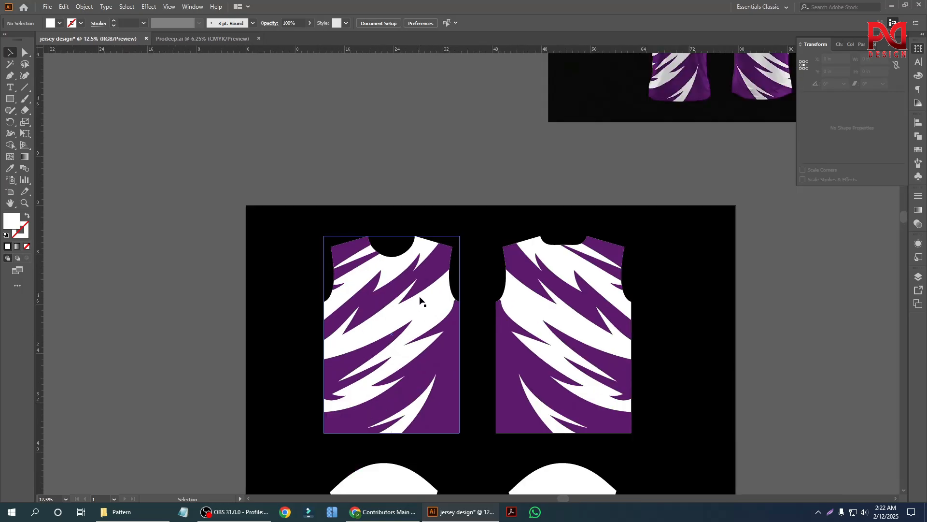
pyautogui.scroll(-2, 408, 259)
pyautogui.scroll(1, 414, 277)
pyautogui.scroll(1, 425, 289)
pyautogui.scroll(-1, 424, 290)
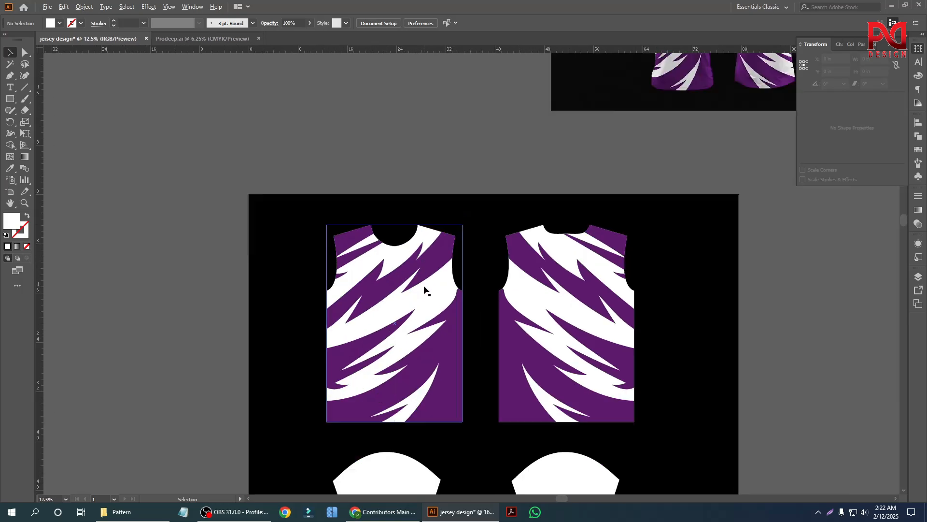
pyautogui.scroll(-1, 376, 285)
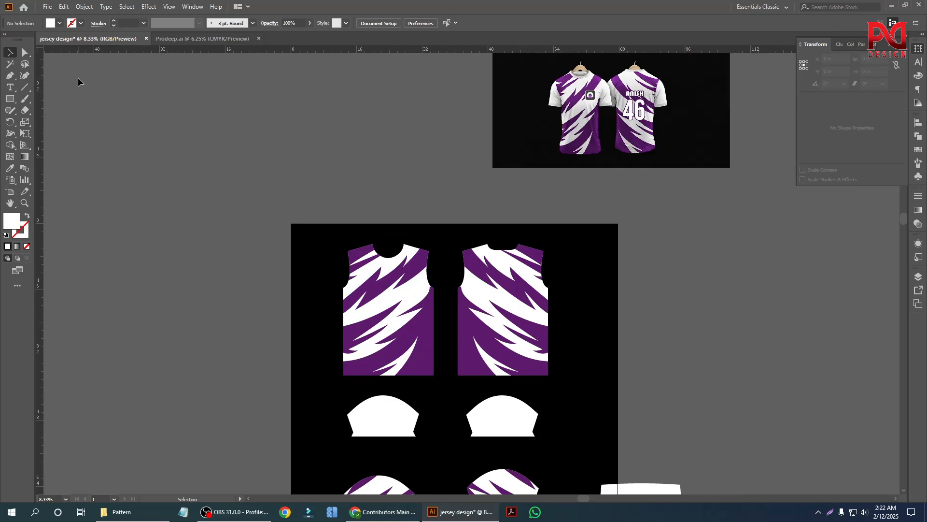
# Add a placeholder point text on the back panel and enlarge it to about 173 pt
pyautogui.click(9, 87)
pyautogui.scroll(-1, 435, 271)
pyautogui.scroll(3, 515, 277)
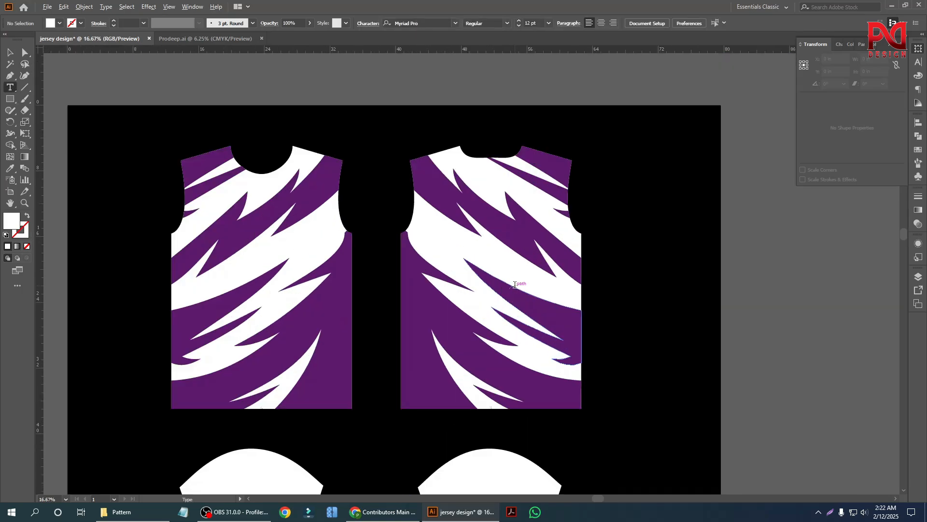
pyautogui.scroll(1, 520, 265)
pyautogui.click(420, 237)
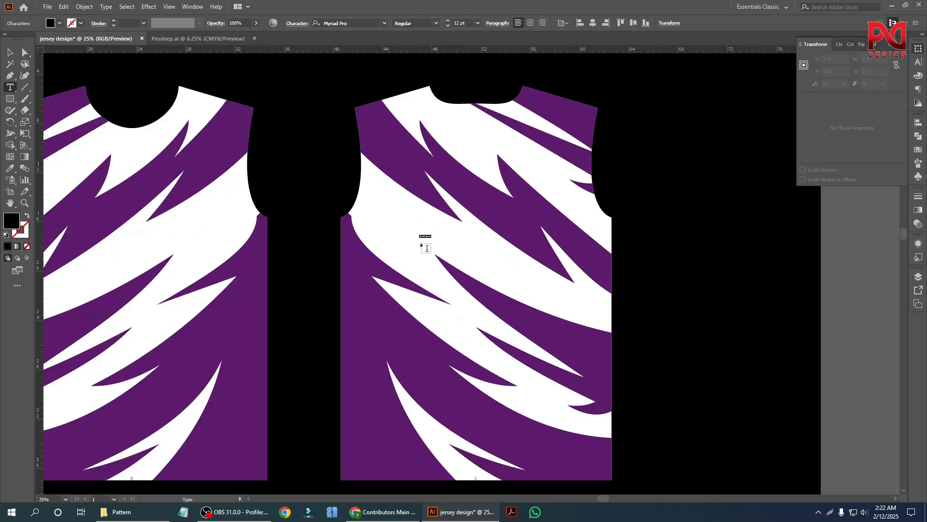
pyautogui.click(10, 52)
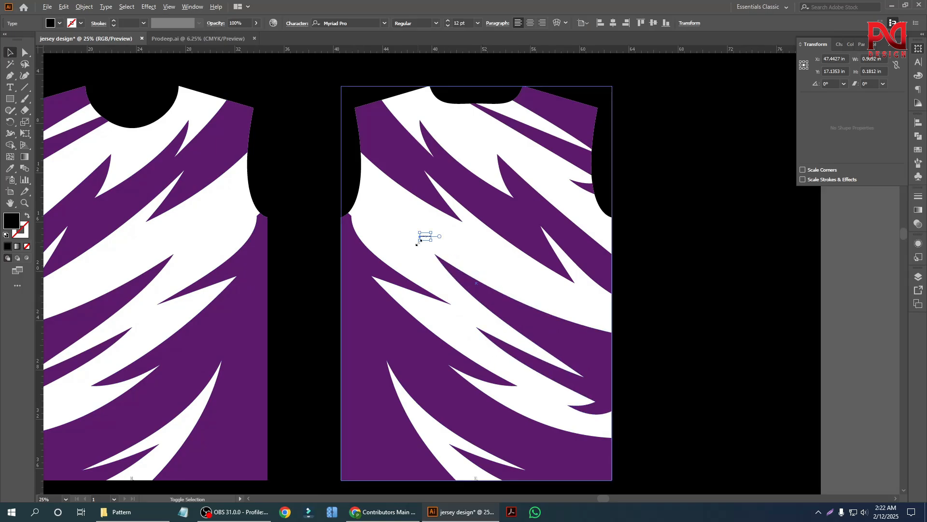
pyautogui.moveTo(432, 241); pyautogui.dragTo(542, 292)
# Replace the placeholder text on the back panel with "Name"
pyautogui.scroll(1, 501, 263)
pyautogui.doubleClick(448, 229)
pyautogui.hotkey('ctrl', 'a')
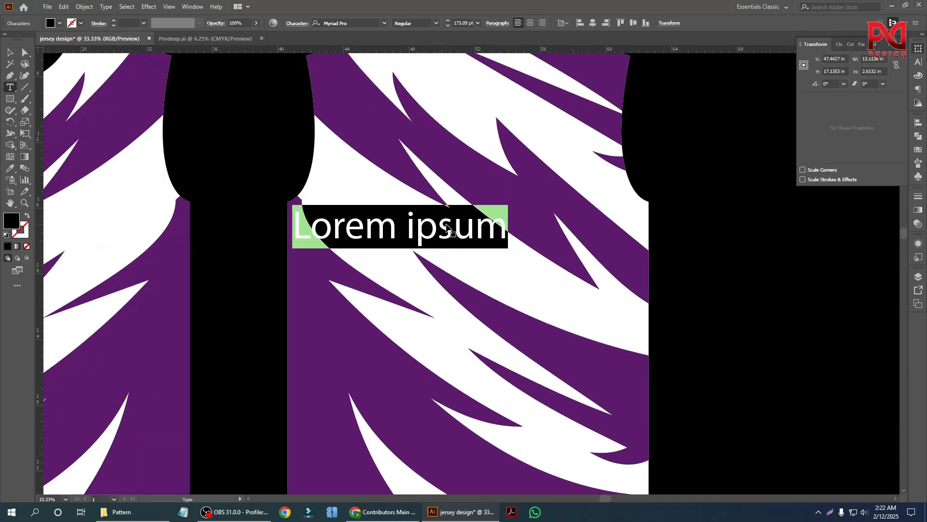
pyautogui.write('Name')
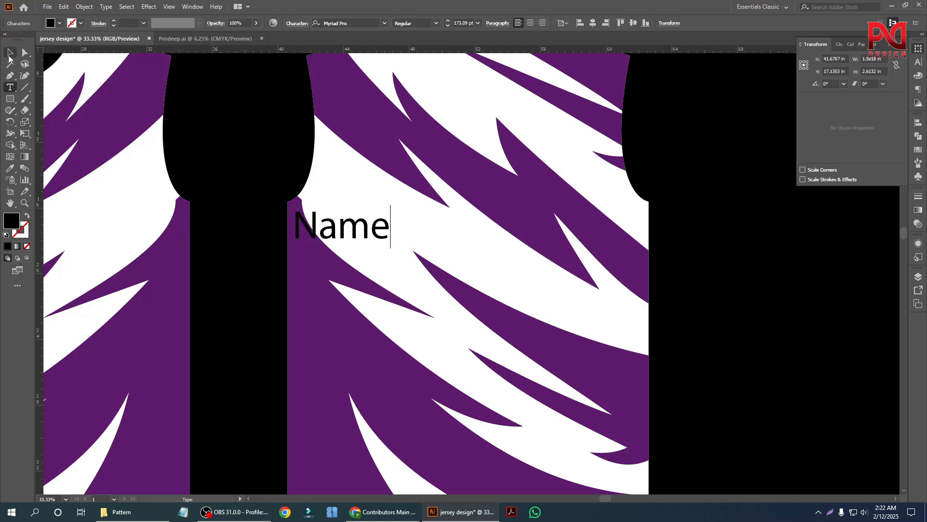
pyautogui.click(10, 54)
# Enlarge the "Name" text to about 335 pt and move it to the upper part of the back panel
pyautogui.scroll(-1, 290, 309)
pyautogui.moveTo(362, 292); pyautogui.dragTo(391, 312)
pyautogui.moveTo(326, 303); pyautogui.dragTo(422, 232)
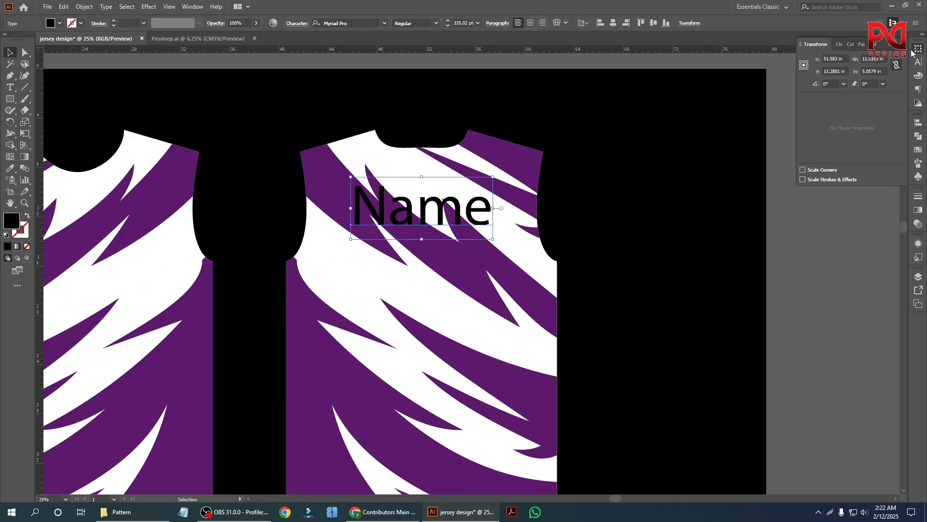
# Set the "Name" text's font to Nexa Heavy and shift it toward the back panel's middle
pyautogui.click(919, 62)
pyautogui.click(863, 59)
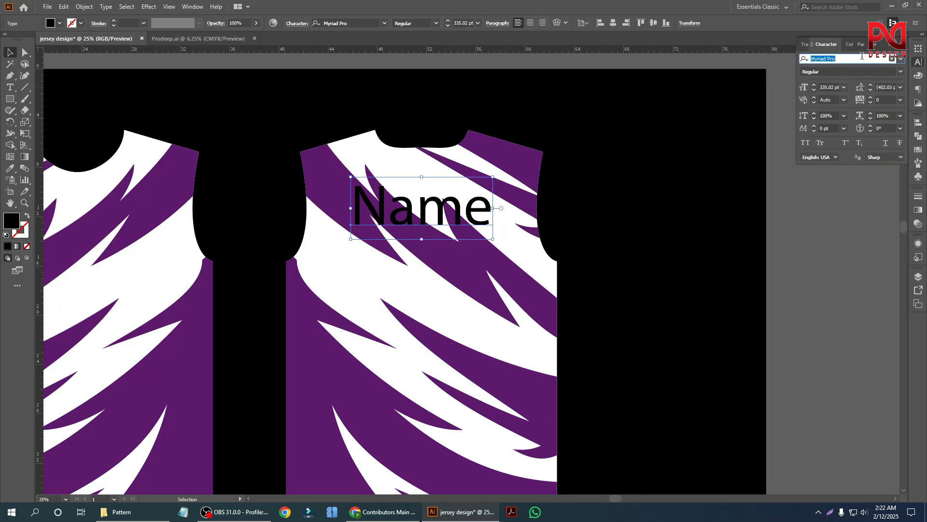
pyautogui.write('ne')
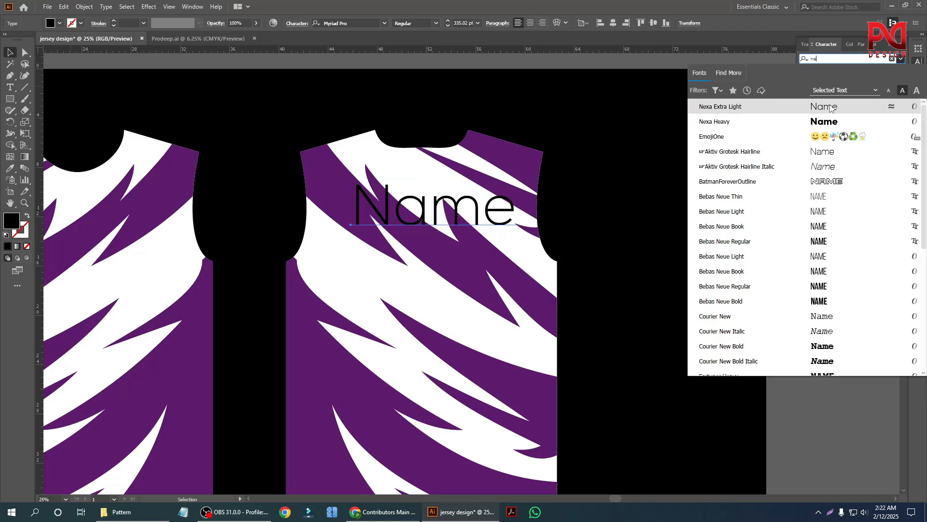
pyautogui.click(820, 126)
pyautogui.moveTo(449, 213); pyautogui.dragTo(436, 225)
pyautogui.scroll(-2, 480, 251)
pyautogui.click(703, 304)
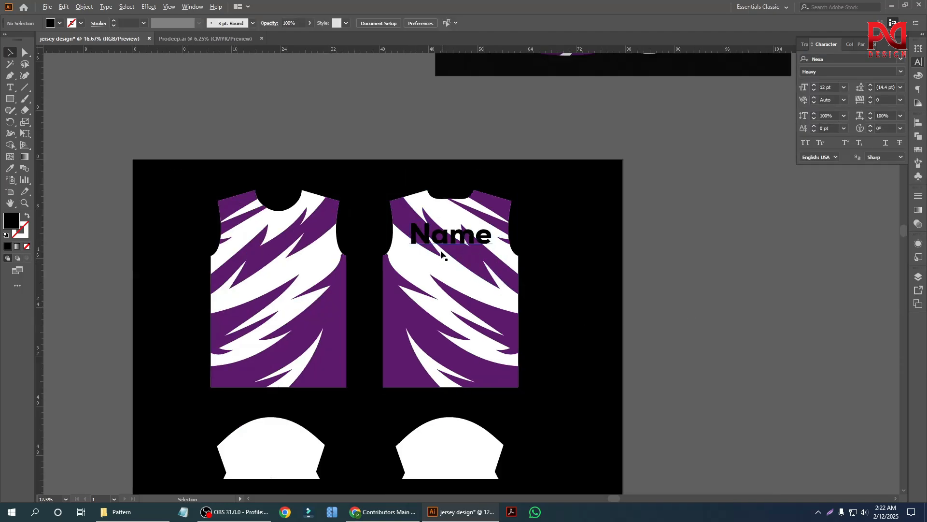
# Center the "Name" text horizontally on the back panel, using the panel as key object
pyautogui.scroll(2, 442, 251)
pyautogui.click(459, 240)
pyautogui.keyDown('shift'); pyautogui.click(517, 161); pyautogui.keyUp('shift')
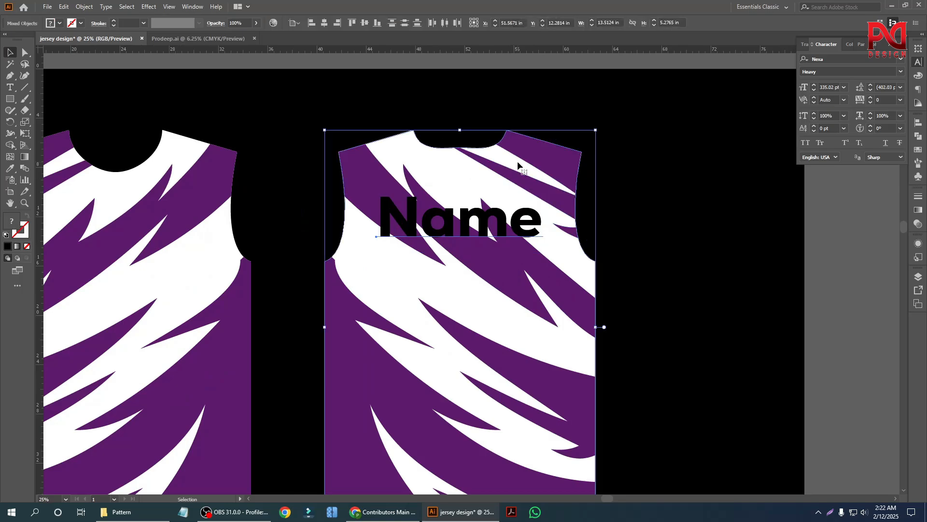
pyautogui.scroll(-1, 494, 202)
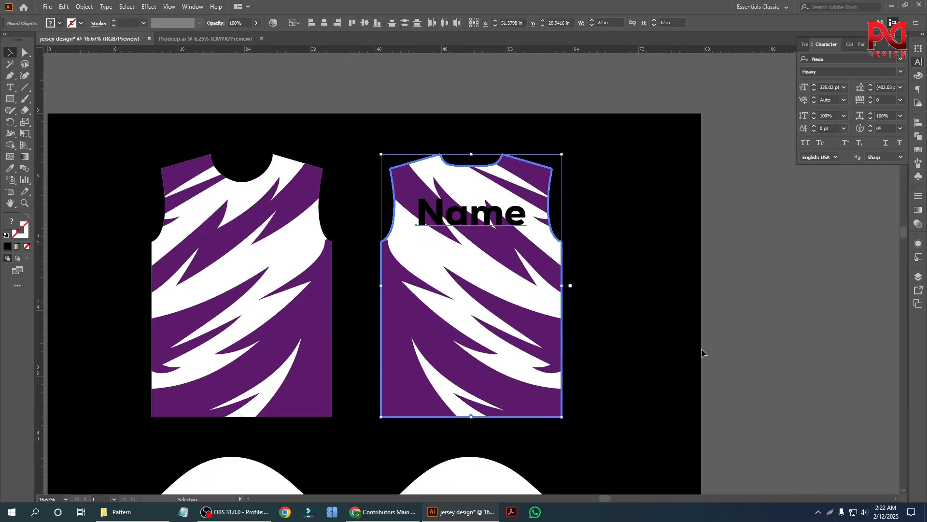
pyautogui.click(779, 328)
# Try a red fill on the "Name" text, set it back to black and clear the selection
pyautogui.click(456, 226)
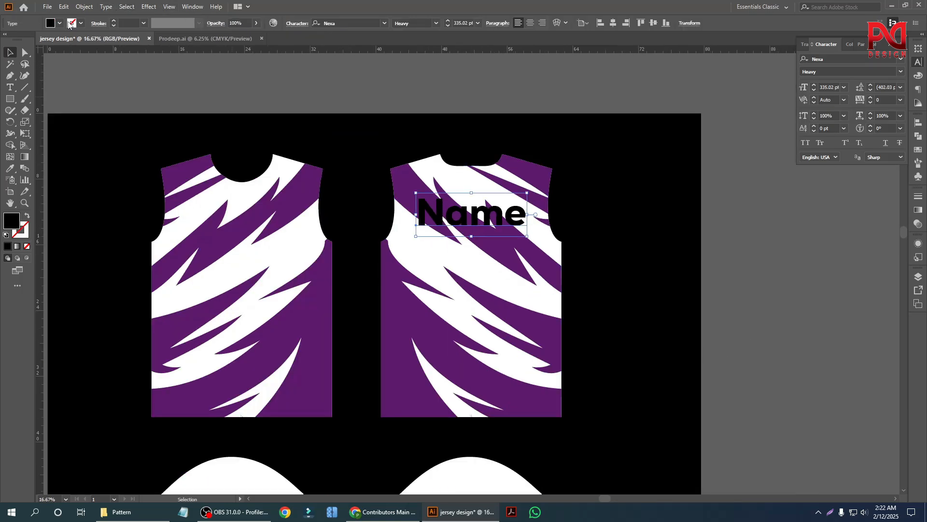
pyautogui.click(59, 23)
pyautogui.click(34, 40)
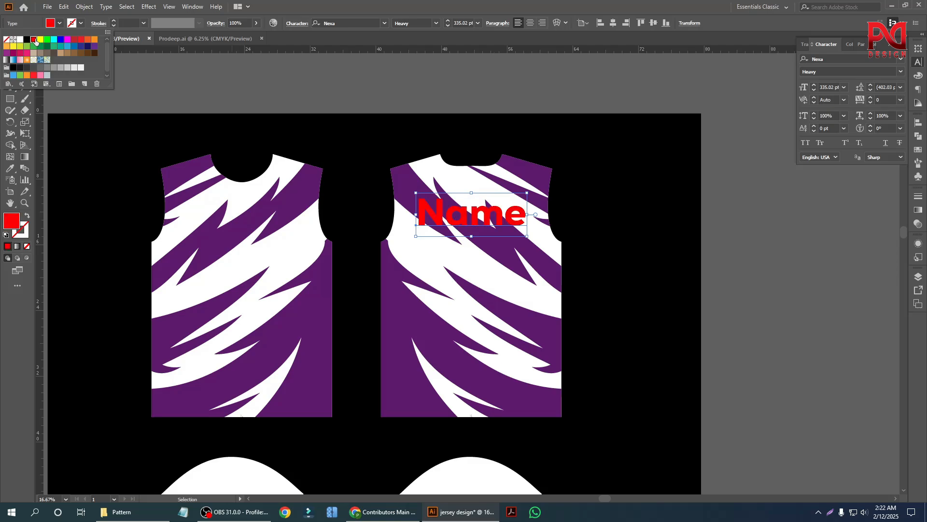
pyautogui.click(13, 67)
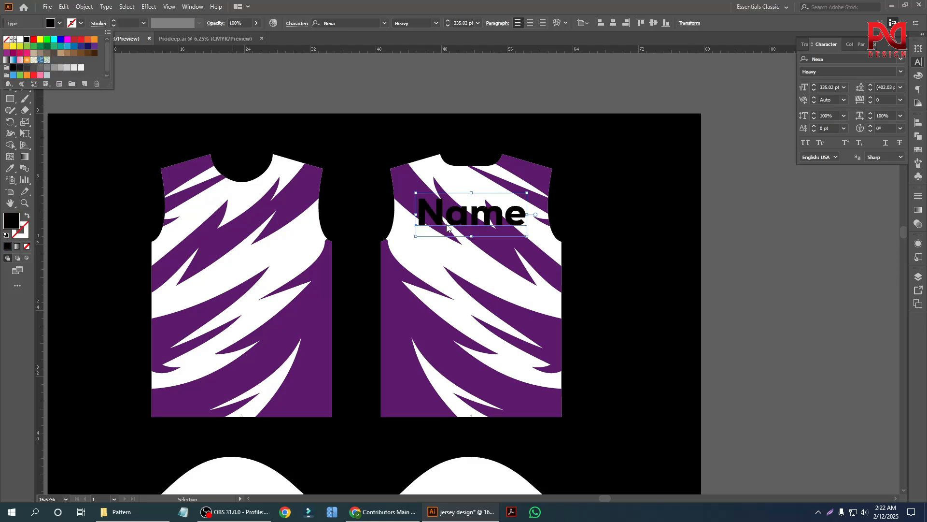
pyautogui.click(902, 277)
pyautogui.click(615, 227)
pyautogui.scroll(1, 499, 201)
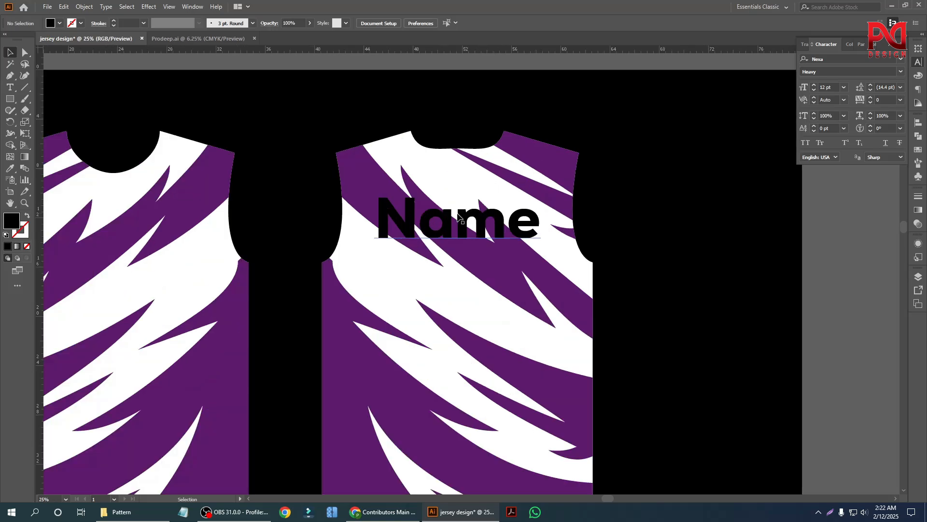
# Give the "Name" text a white fill and a 1 pt black stroke
pyautogui.click(456, 215)
pyautogui.click(59, 24)
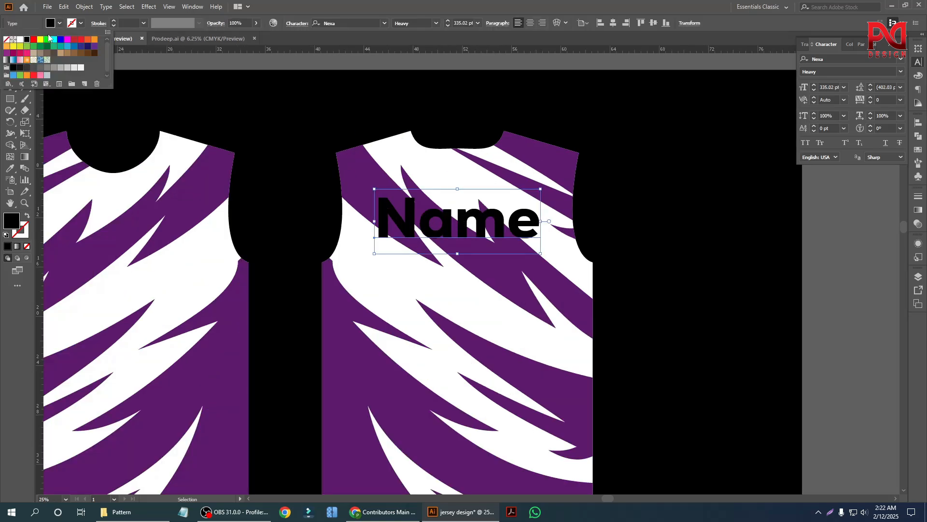
pyautogui.click(19, 40)
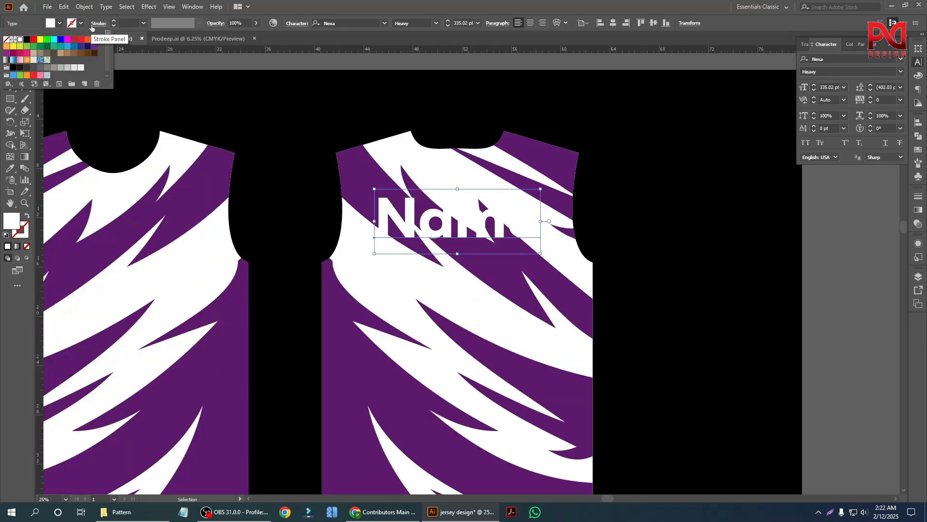
pyautogui.click(114, 21)
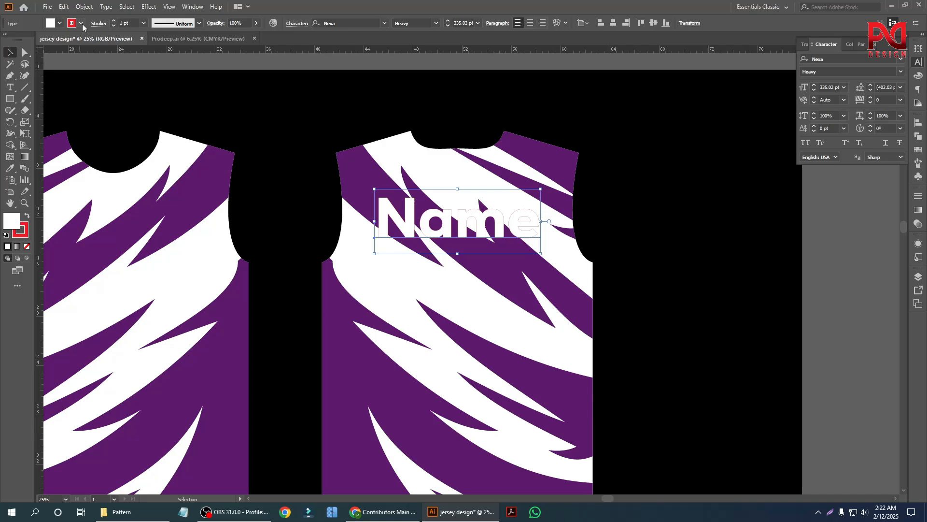
pyautogui.click(82, 23)
pyautogui.click(28, 41)
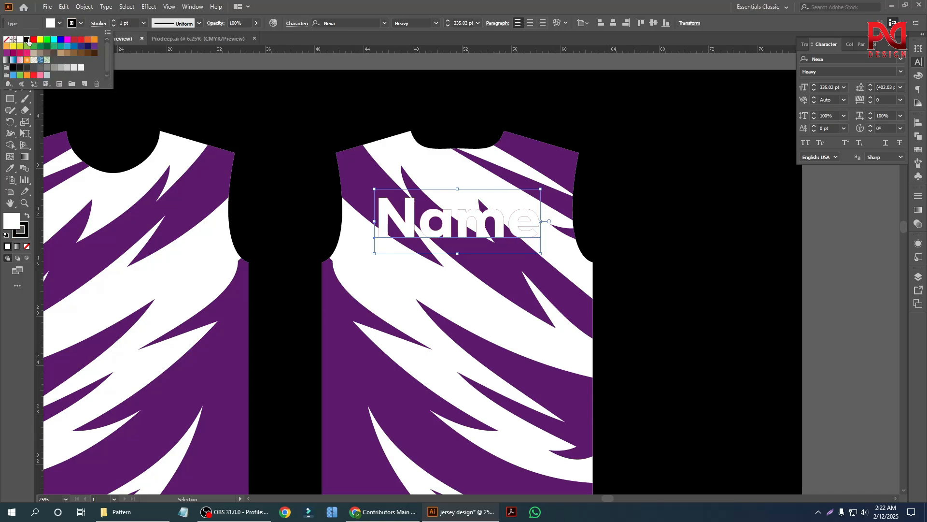
# Increase the "Name" text's stroke weight to 14 pt and clear the selection
pyautogui.click(114, 21)
pyautogui.click(115, 21)
pyautogui.click(114, 21)
pyautogui.click(114, 21)
pyautogui.click(115, 21)
pyautogui.click(114, 22)
pyautogui.click(115, 22)
pyautogui.click(114, 21)
pyautogui.click(114, 21)
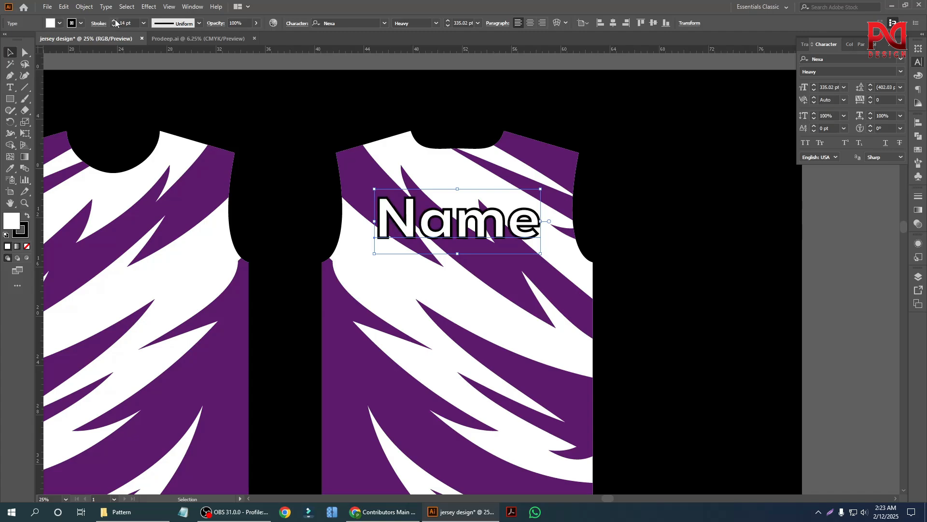
pyautogui.click(848, 309)
# Swap the "Name" text's fill and stroke colors to get black letters with a white outline
pyautogui.scroll(-1, 471, 245)
pyautogui.scroll(1, 476, 237)
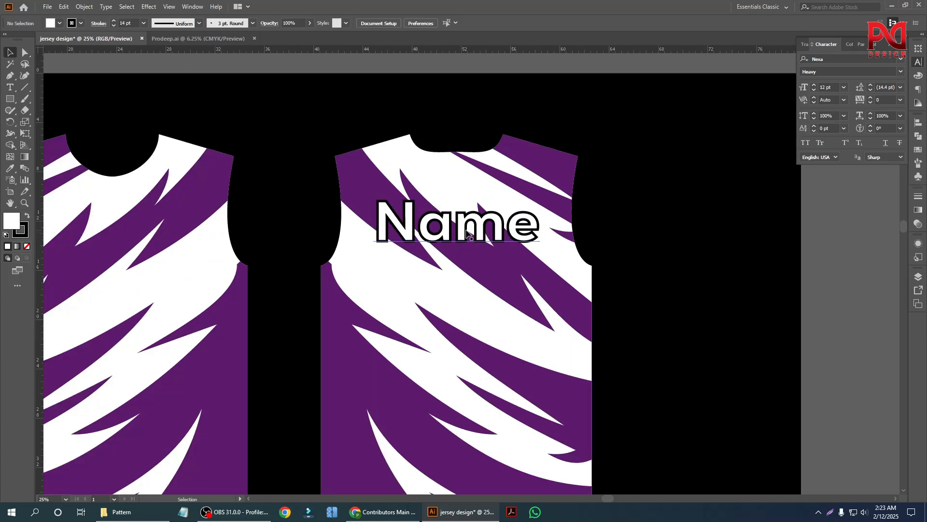
pyautogui.click(466, 232)
pyautogui.hotkey('shift', 'x')
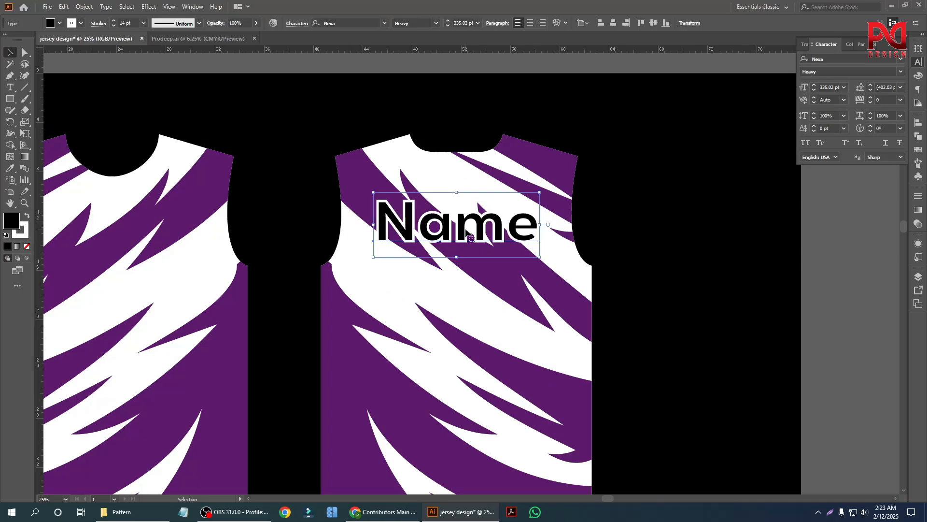
# Center the "Name" text horizontally on the back jersey panel and clear the selection
pyautogui.scroll(-1, 475, 271)
pyautogui.click(729, 313)
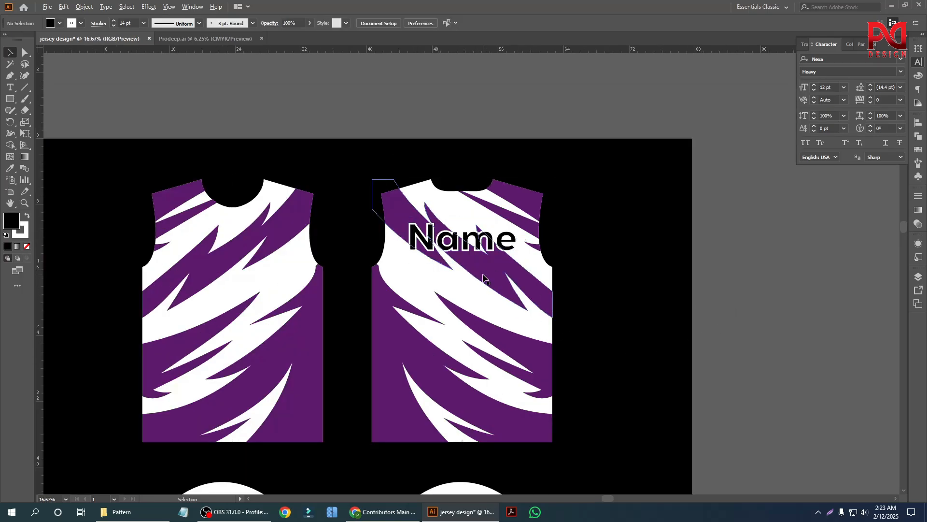
pyautogui.scroll(1, 481, 270)
pyautogui.click(469, 239)
pyautogui.keyDown('shift'); pyautogui.click(523, 168); pyautogui.keyUp('shift')
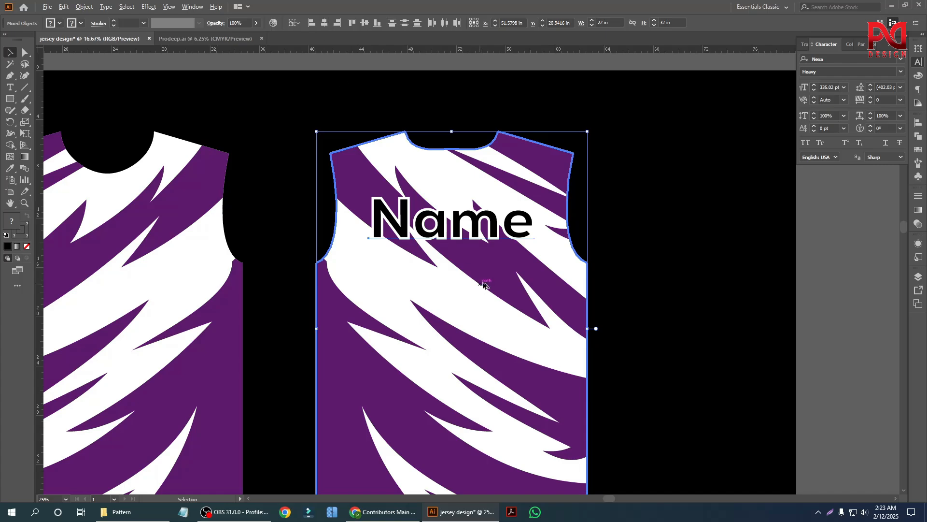
pyautogui.scroll(-1, 483, 282)
pyautogui.click(749, 311)
# Duplicate the "Name" text lower on the back panel and set the upper original to All Caps
pyautogui.scroll(1, 467, 254)
pyautogui.moveTo(468, 257); pyautogui.dragTo(462, 317)
pyautogui.click(491, 191)
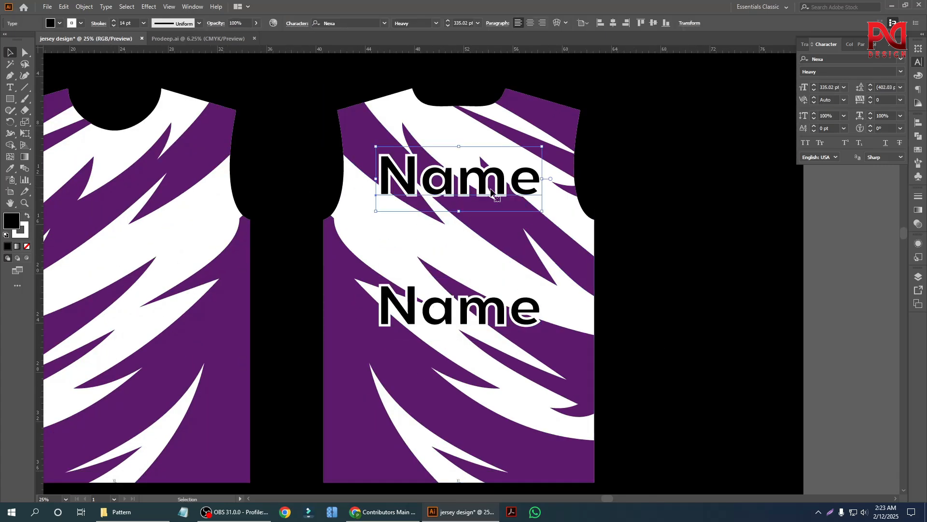
pyautogui.click(806, 143)
pyautogui.click(815, 319)
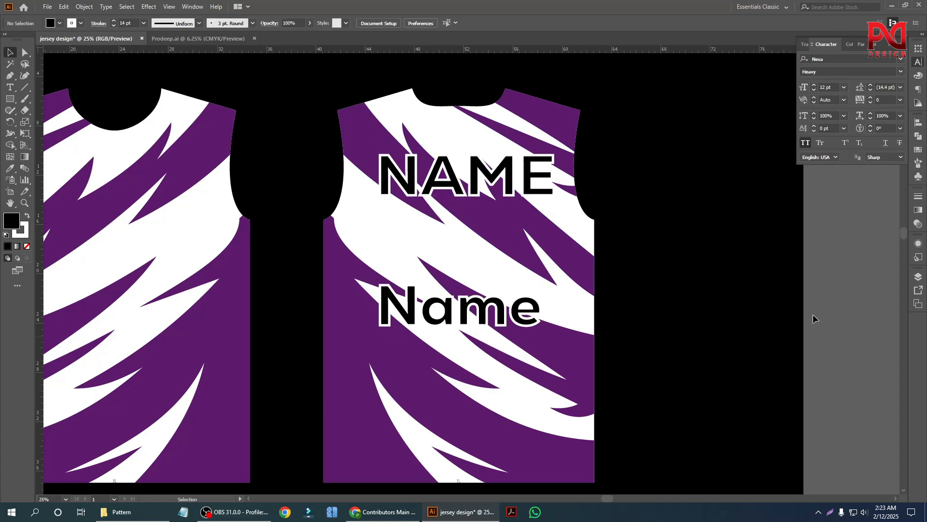
# Replace the wording of the lower "Name" copy on the back panel with "10"
pyautogui.click(471, 190)
pyautogui.doubleClick(473, 310)
pyautogui.doubleClick(474, 311)
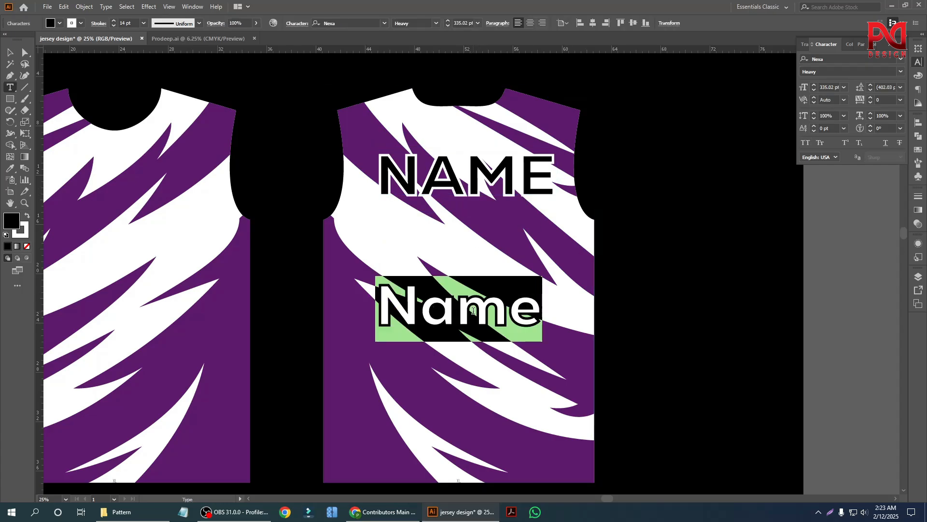
pyautogui.write('10')
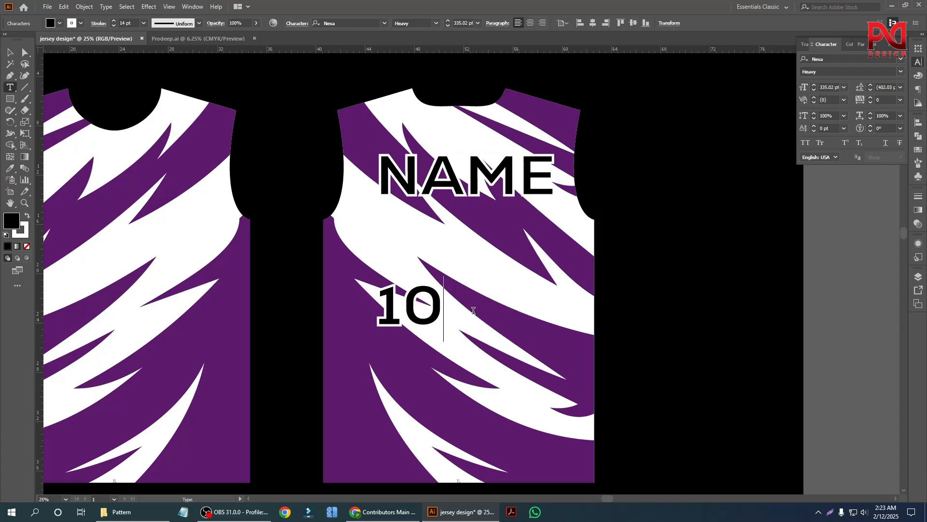
pyautogui.click(9, 53)
# Enlarge the "10" to about 757 pt and center it horizontally on the back panel
pyautogui.moveTo(444, 341); pyautogui.dragTo(488, 382)
pyautogui.keyDown('shift'); pyautogui.click(542, 342); pyautogui.keyUp('shift')
pyautogui.click(542, 342)
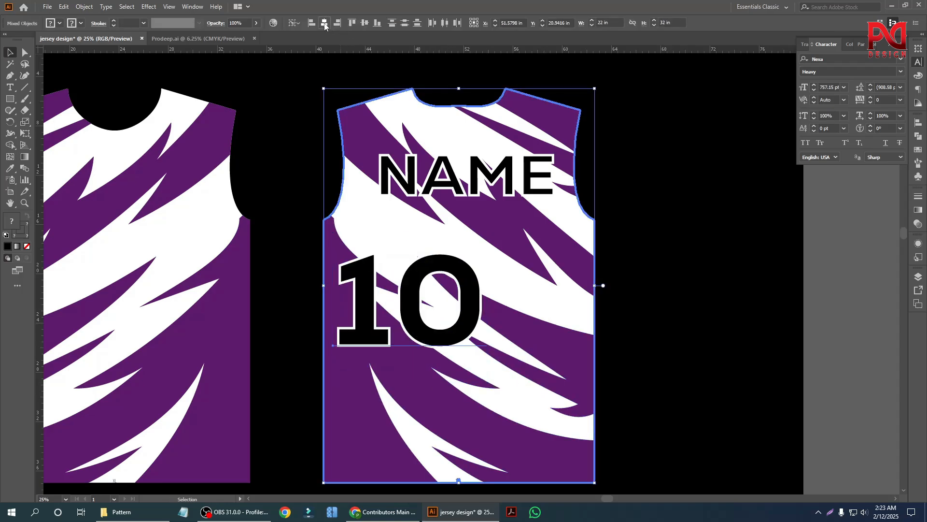
pyautogui.click(325, 23)
pyautogui.click(842, 295)
# Duplicate the "NAME" text near the back panel's hem and change the copy to "DINAJPUR"
pyautogui.scroll(-2, 555, 293)
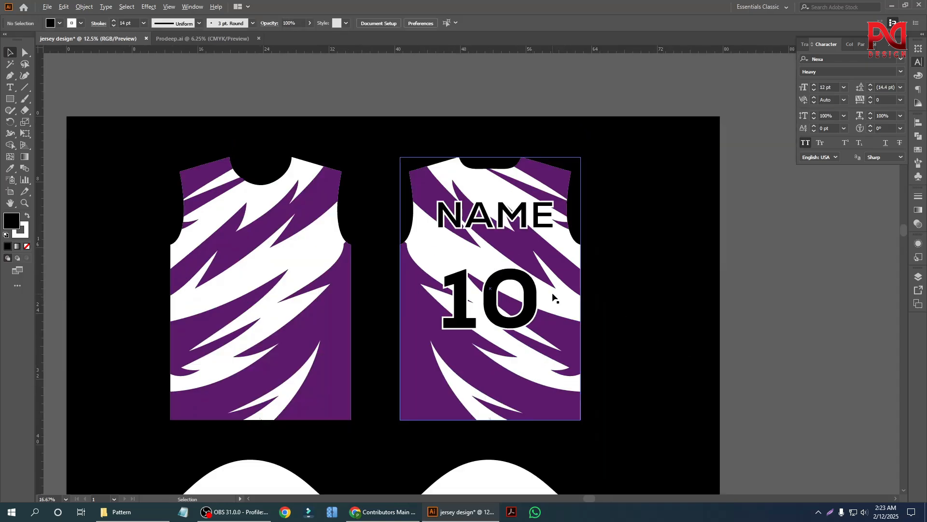
pyautogui.scroll(1, 724, 314)
pyautogui.scroll(-1, 723, 314)
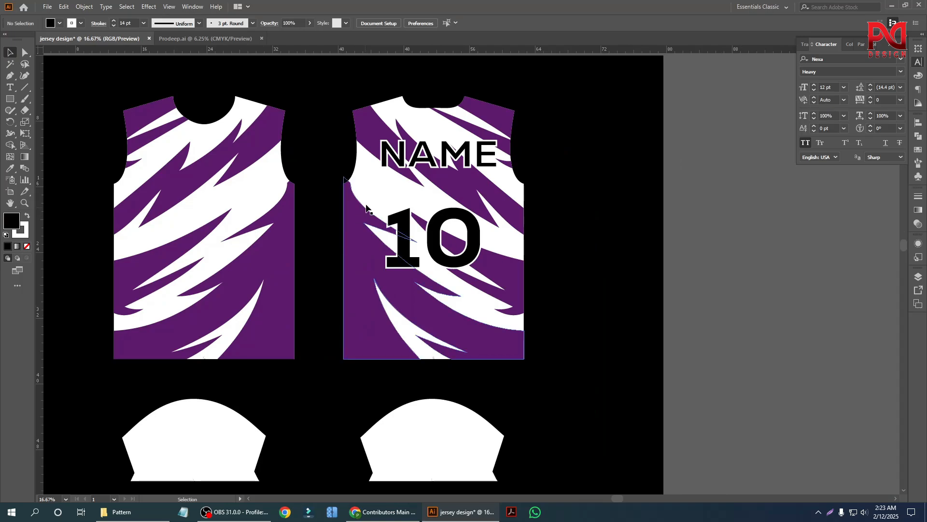
pyautogui.moveTo(436, 161); pyautogui.dragTo(423, 337)
pyautogui.doubleClick(423, 336)
pyautogui.doubleClick(423, 336)
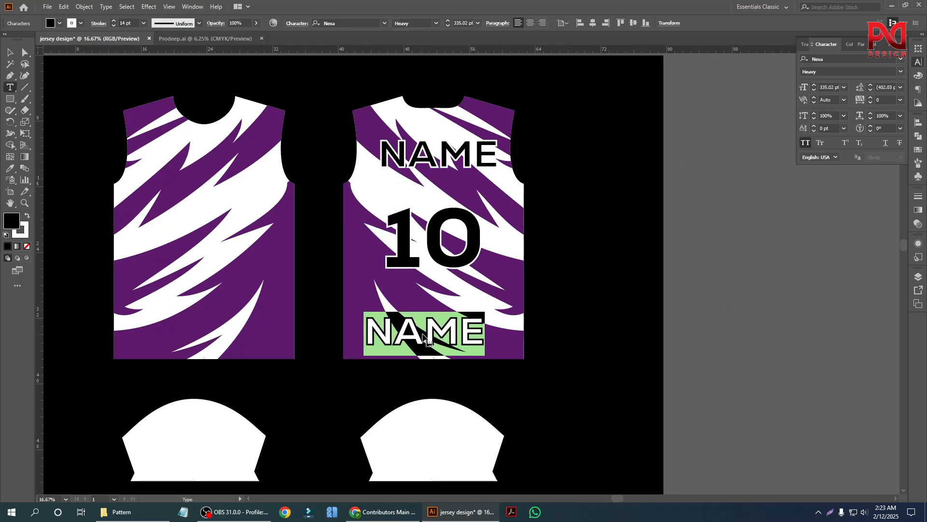
pyautogui.write('DINAJ')
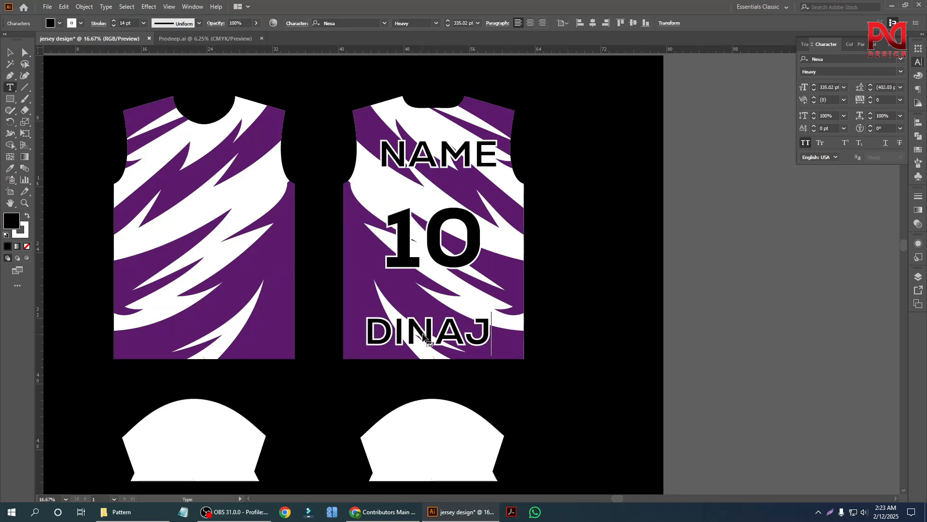
pyautogui.write('PUR')
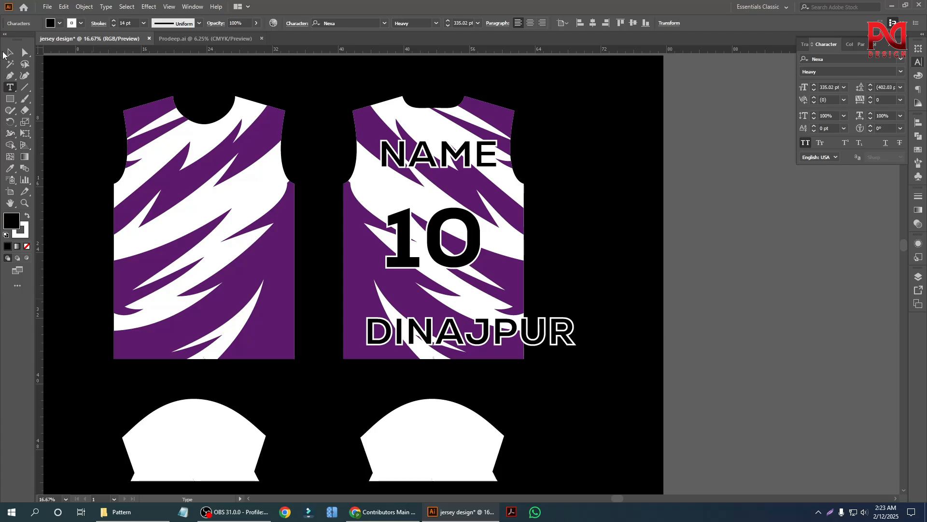
pyautogui.click(4, 53)
pyautogui.click(854, 310)
# Scale the "DINAJPUR" text down to about 228 pt so it fits within the back panel below the number
pyautogui.click(529, 343)
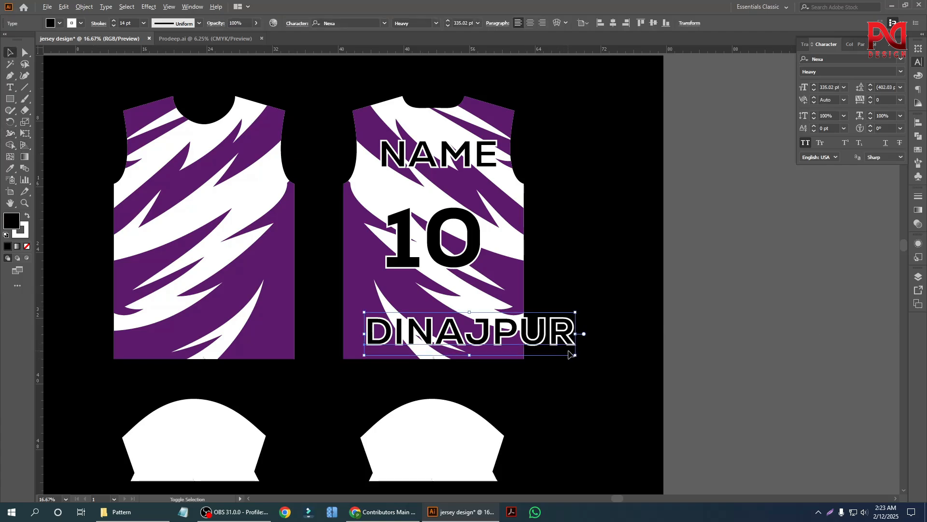
pyautogui.moveTo(575, 355); pyautogui.dragTo(509, 267)
pyautogui.scroll(-1, 719, 298)
pyautogui.scroll(2, 604, 268)
pyautogui.scroll(3, 508, 267)
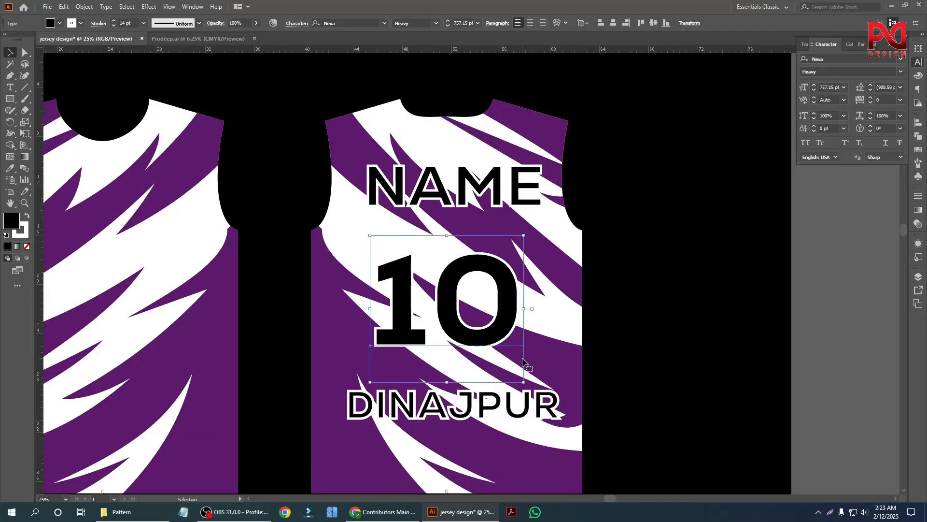
# Draw a spacing rectangle about 0.85 in wide and 5.01 in tall down from the back neckline's shoulder point
pyautogui.click(471, 154)
pyautogui.click(17, 100)
pyautogui.scroll(1, 460, 178)
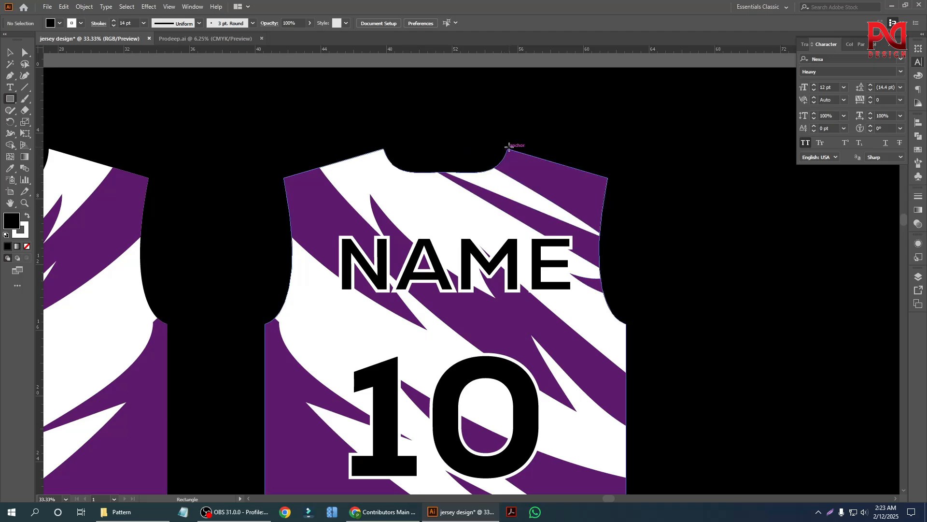
pyautogui.moveTo(508, 146); pyautogui.dragTo(521, 231)
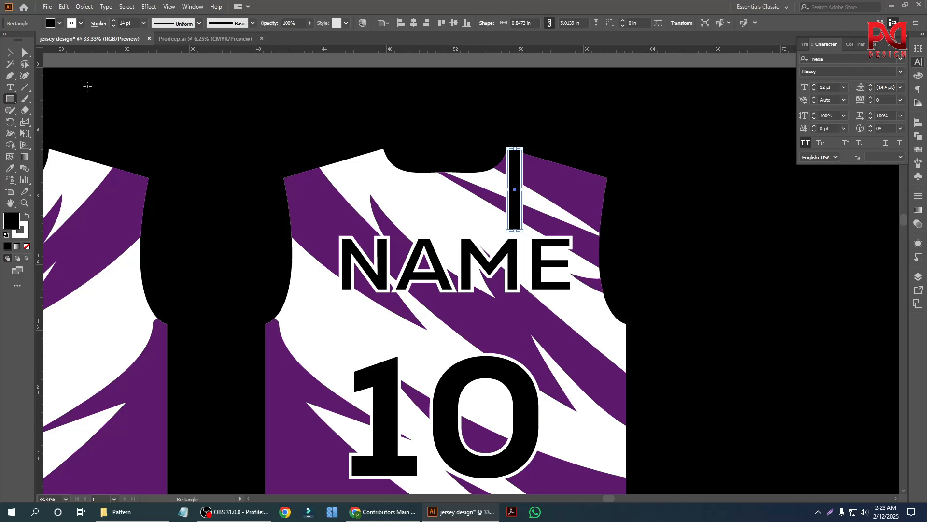
# Nudge the "NAME" text up to the lower end of the spacing rectangle and delete the rectangle
pyautogui.click(8, 54)
pyautogui.click(772, 301)
pyautogui.moveTo(447, 284); pyautogui.dragTo(446, 281)
pyautogui.click(516, 212)
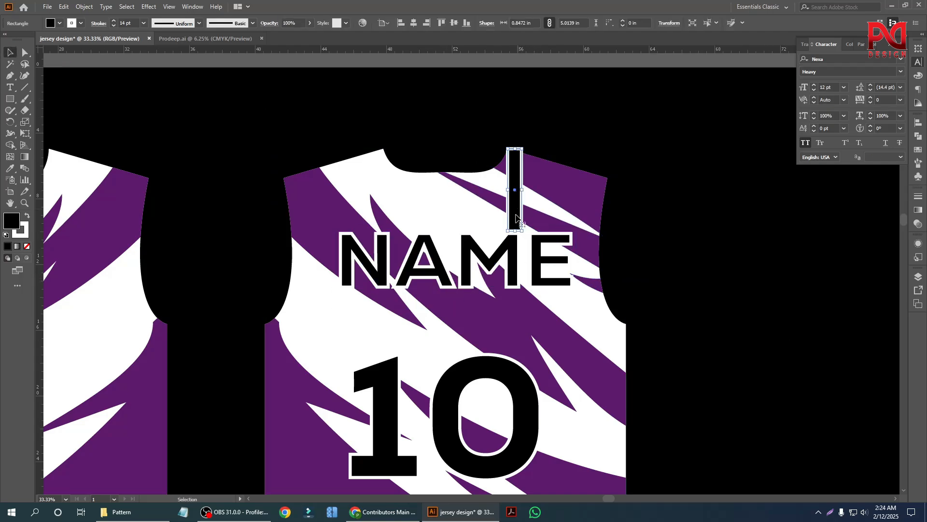
pyautogui.scroll(-1, 516, 231)
pyautogui.press('Delete')
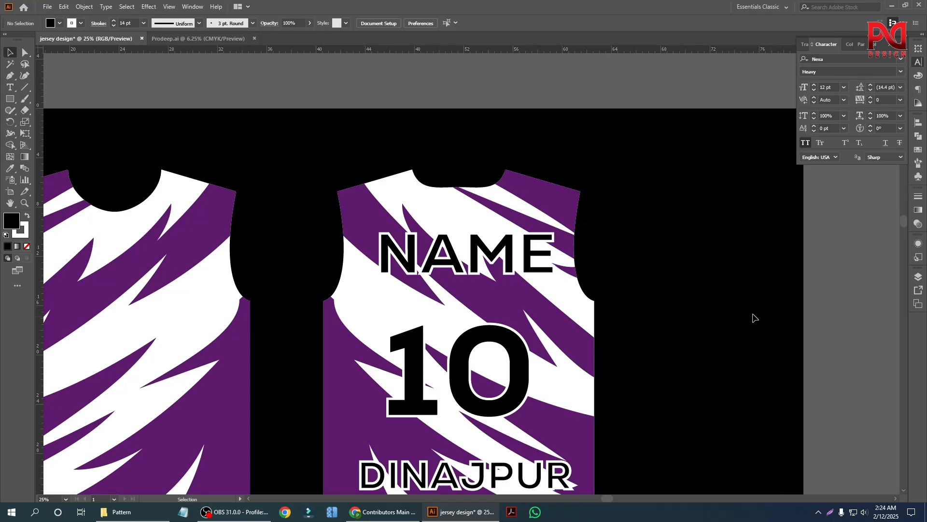
# Draw a spacing rectangle about 1.53 in wide and 3.99 in tall up from the back panel's hem
pyautogui.scroll(-3, 771, 321)
pyautogui.click(457, 355)
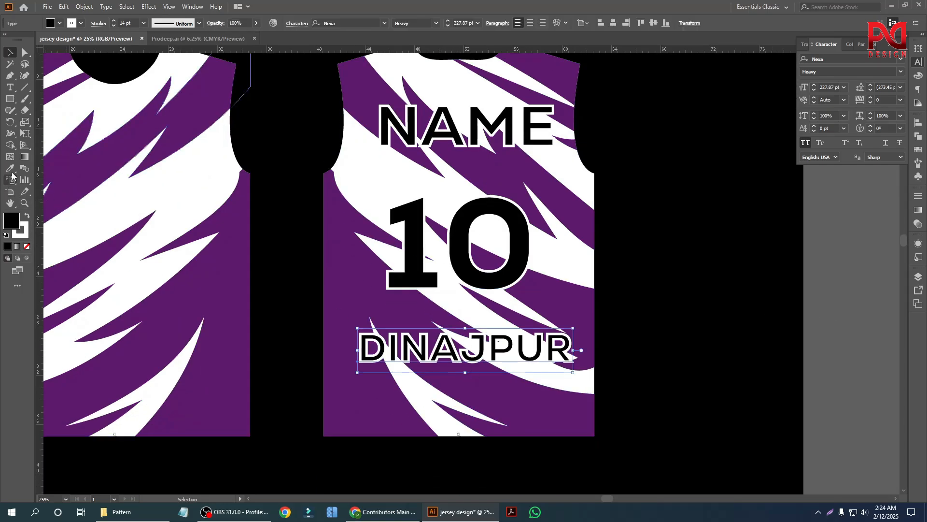
pyautogui.click(10, 98)
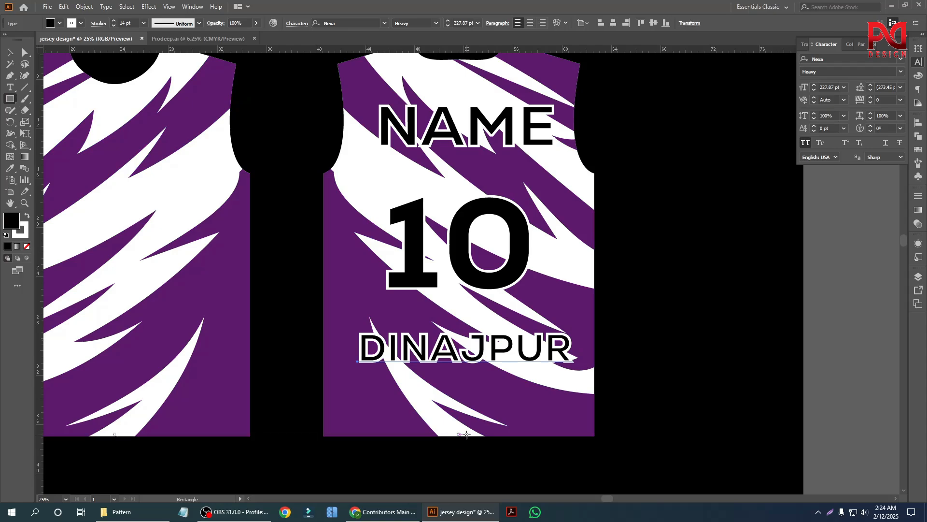
pyautogui.scroll(1, 467, 436)
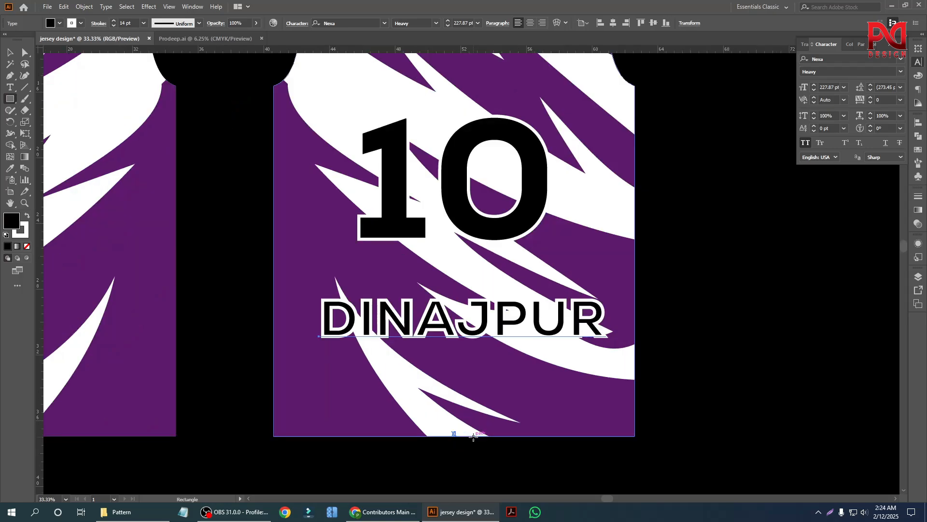
pyautogui.moveTo(473, 437); pyautogui.dragTo(496, 373)
# Move the "DINAJPUR" text down to just above the hem's spacing rectangle and delete the rectangle
pyautogui.click(12, 53)
pyautogui.moveTo(496, 320); pyautogui.dragTo(481, 383)
pyautogui.click(495, 402)
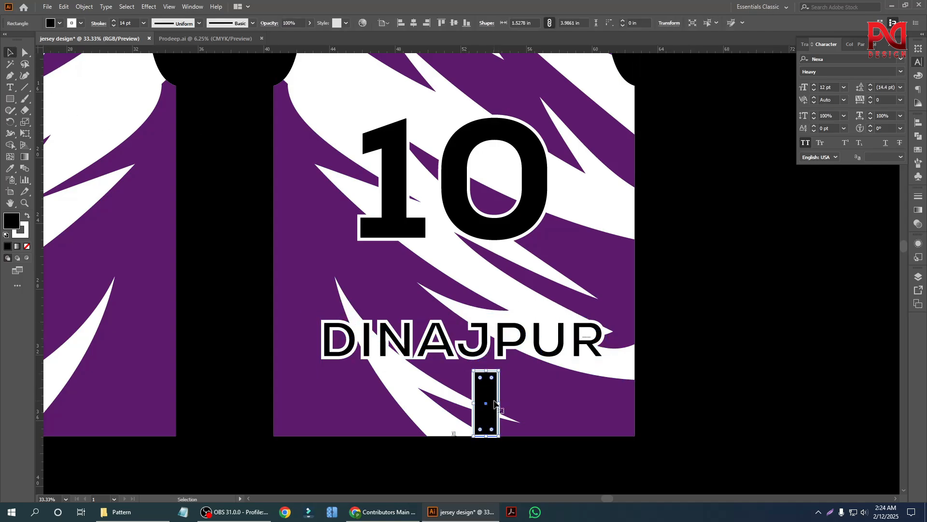
pyautogui.press('Delete')
# Stretch the "10" taller to about 938 pt at 80.74% horizontal scale and center it on the back panel
pyautogui.hotkey('ctrl', '-')
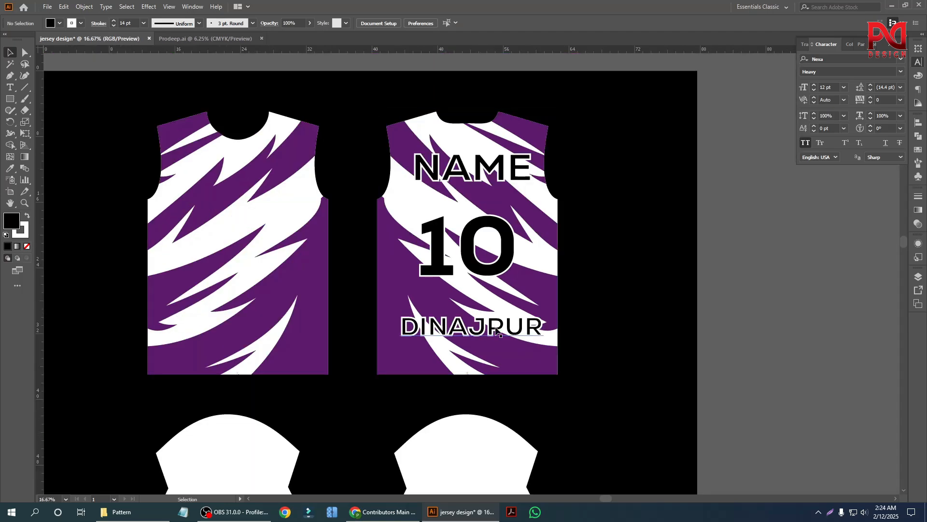
pyautogui.scroll(1, 490, 274)
pyautogui.scroll(1, 490, 274)
pyautogui.click(474, 271)
pyautogui.moveTo(455, 207); pyautogui.dragTo(455, 190)
pyautogui.click(573, 270)
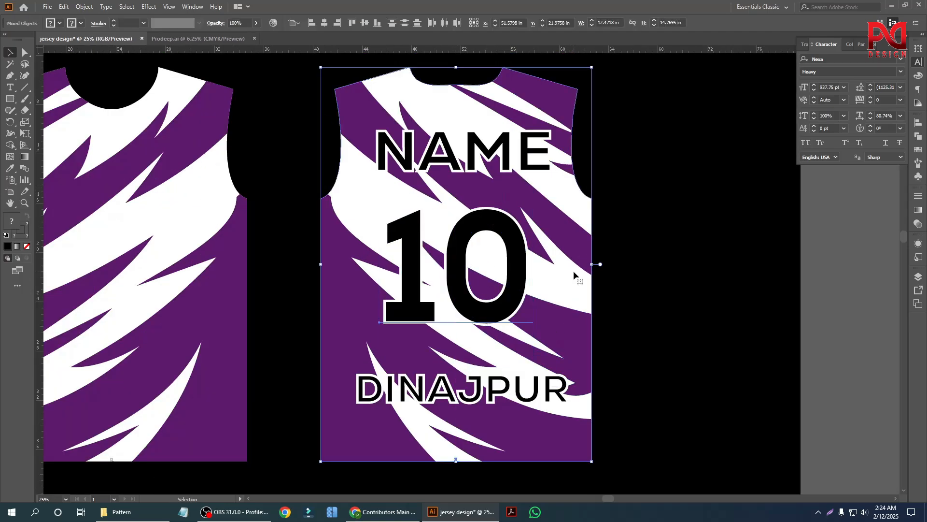
pyautogui.click(766, 307)
# Switch to File Explorer and open the inner "Youtub logo" folder inside "Pk file" on drive D
pyautogui.scroll(-2, 765, 308)
pyautogui.scroll(1, 450, 286)
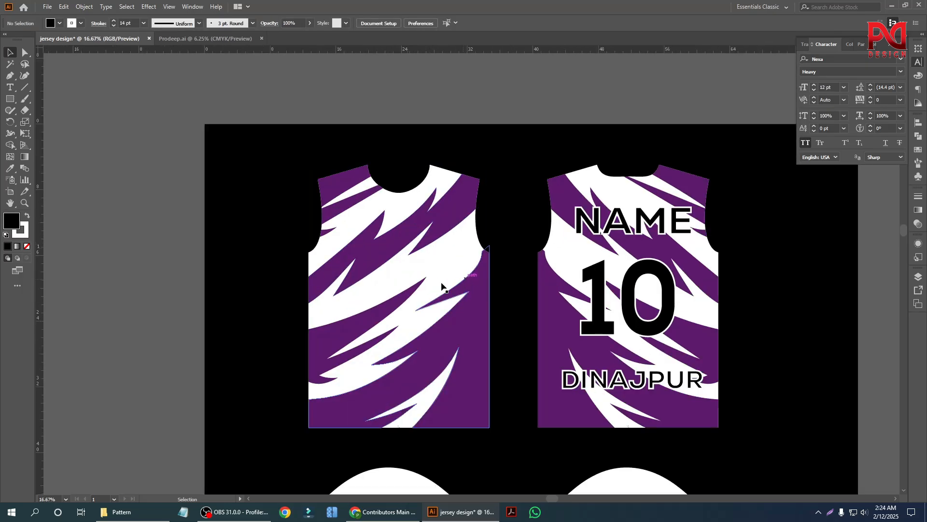
pyautogui.scroll(-1, 451, 286)
pyautogui.scroll(1, 428, 269)
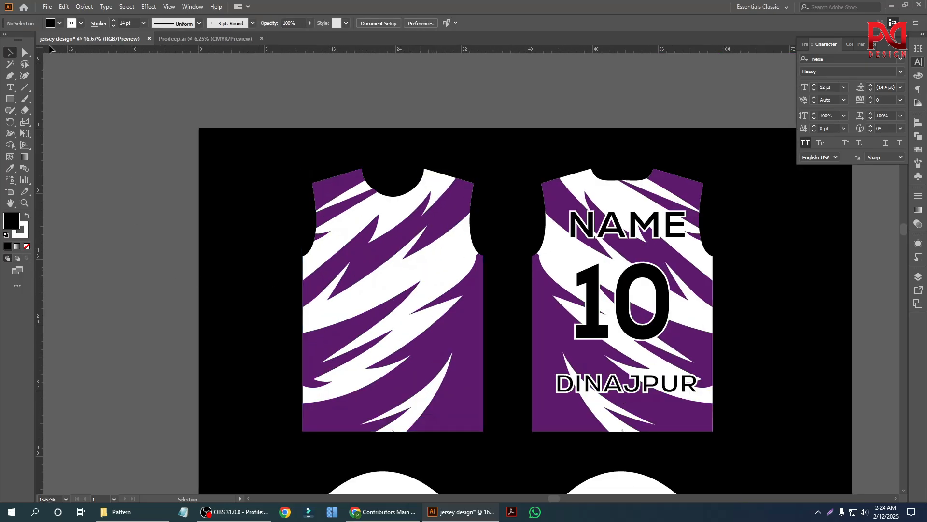
pyautogui.click(97, 514)
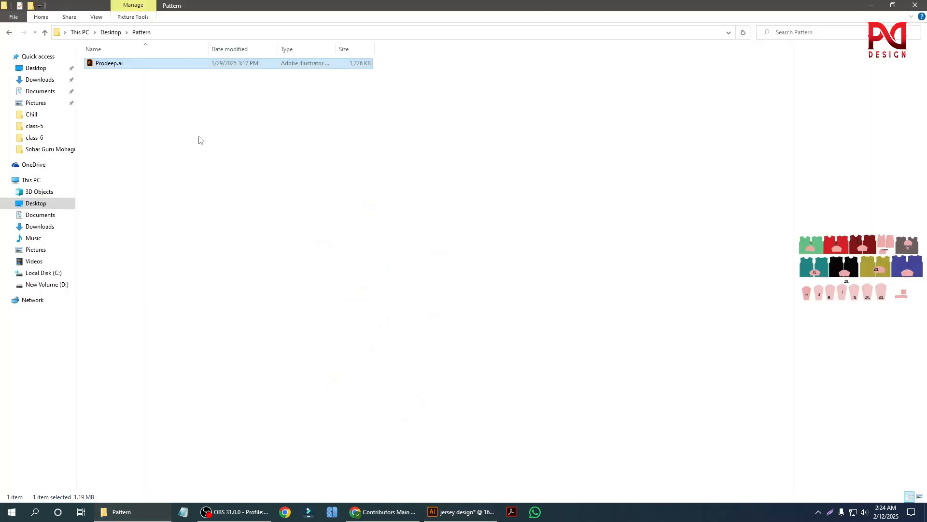
pyautogui.click(34, 180)
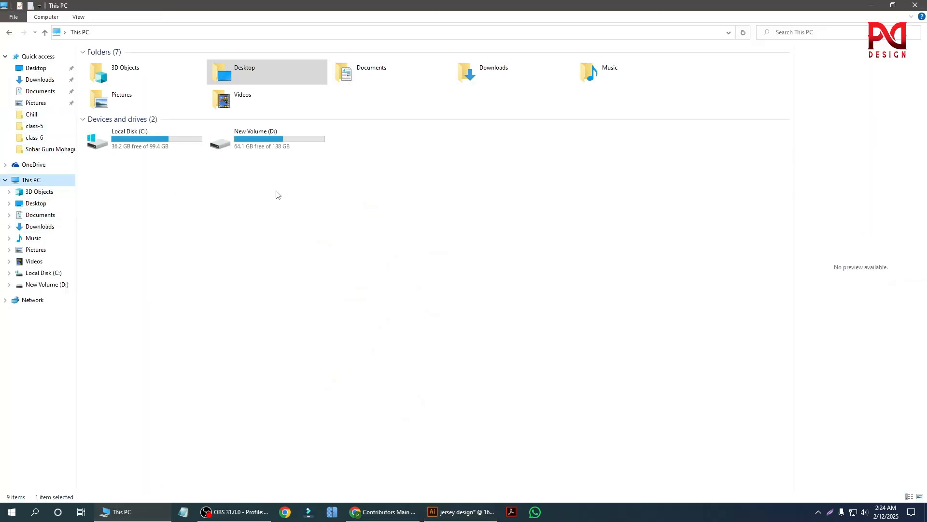
pyautogui.doubleClick(283, 144)
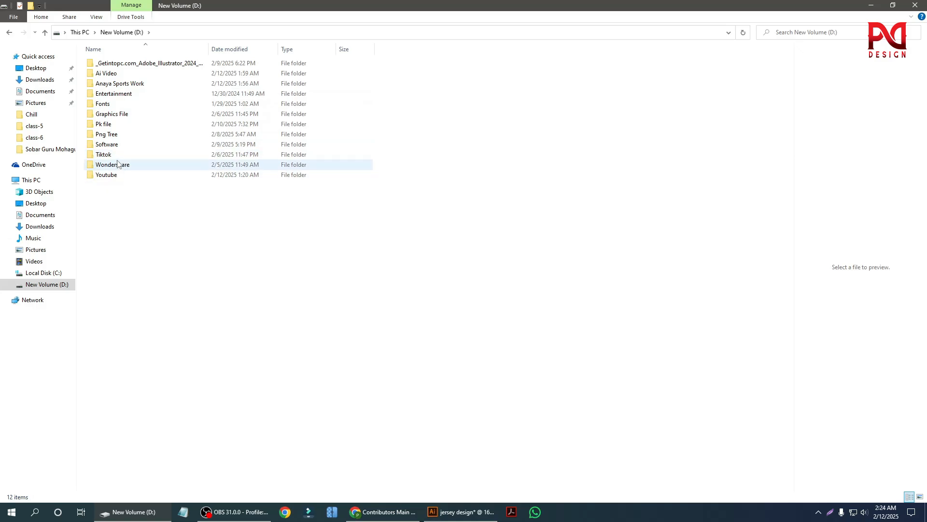
pyautogui.click(115, 127)
pyautogui.doubleClick(115, 127)
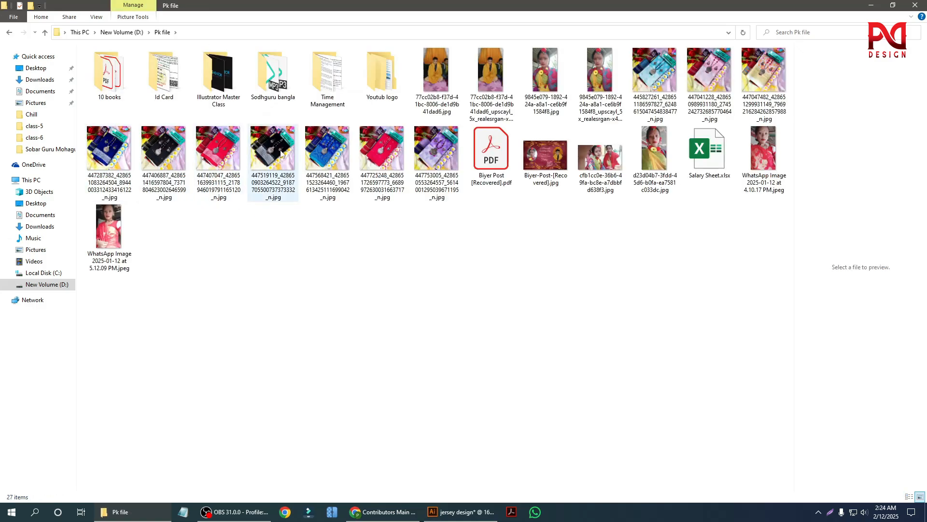
pyautogui.doubleClick(370, 94)
pyautogui.doubleClick(121, 64)
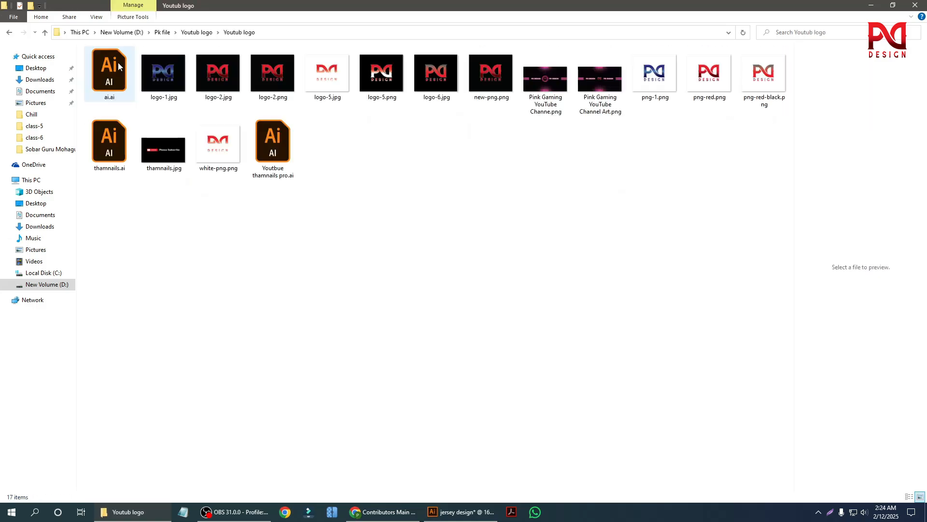
# Try logo-2.png on the front jersey panel in Illustrator, and delete the placed image
pyautogui.click(222, 82)
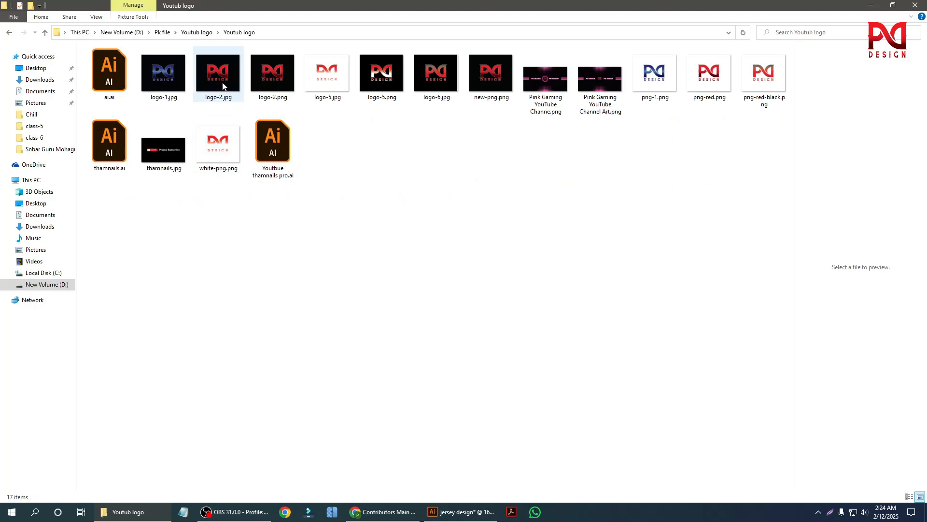
pyautogui.click(285, 92)
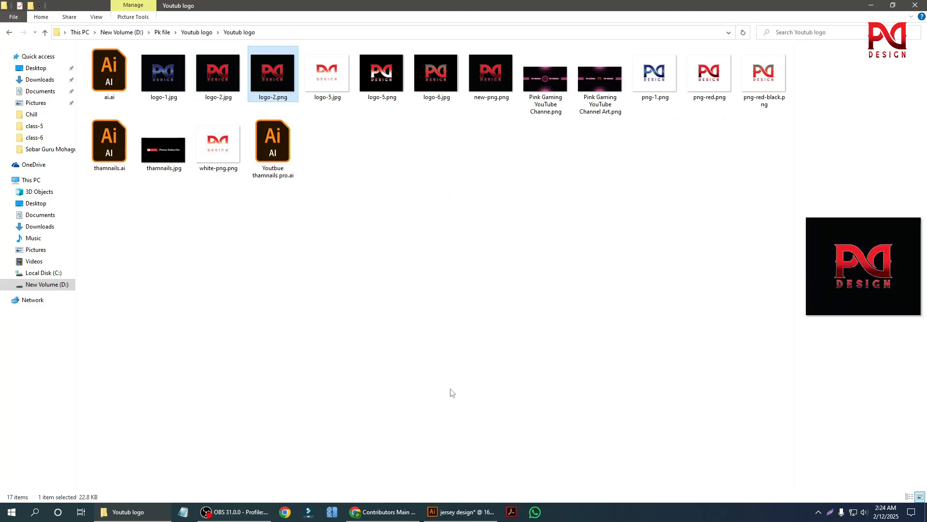
pyautogui.moveTo(284, 68); pyautogui.dragTo(357, 256)
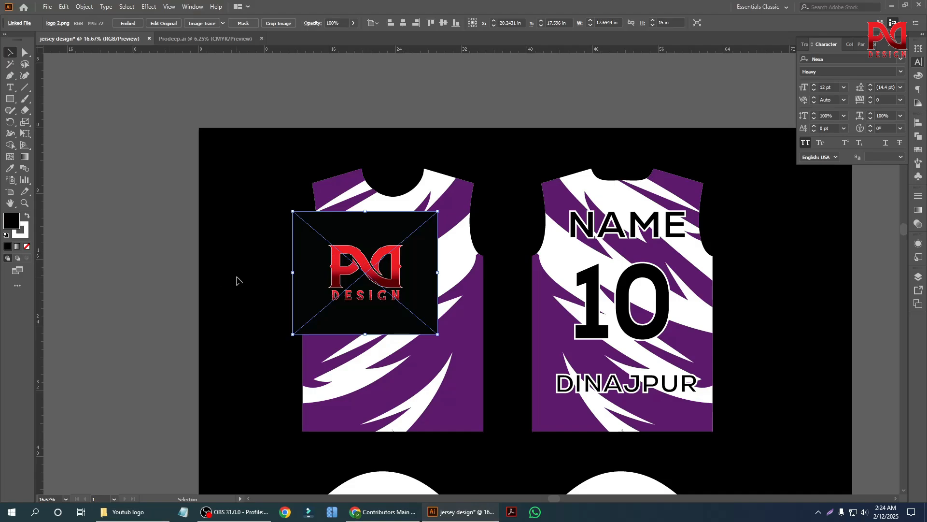
pyautogui.press('Delete')
# Try new-png.png from the "Youtub logo" folder beside the front jersey panel in Illustrator, and delete the placed image
pyautogui.click(128, 512)
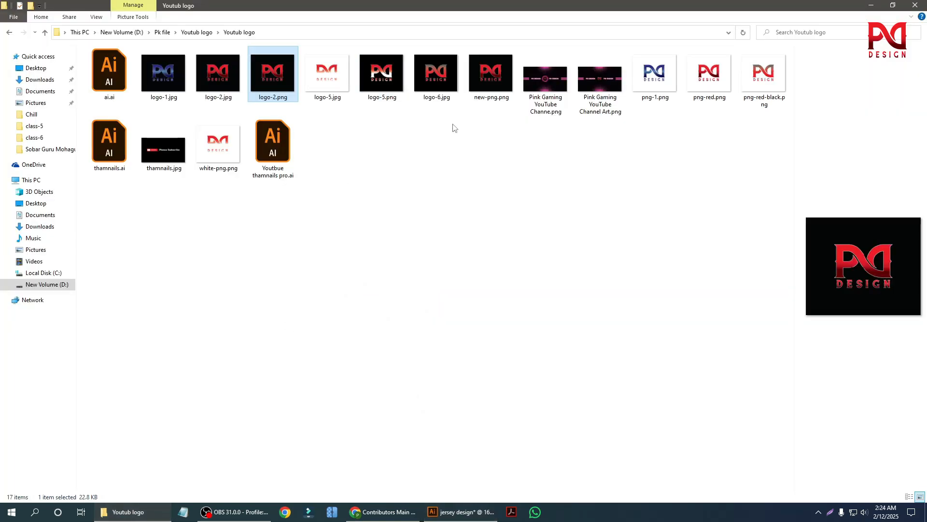
pyautogui.moveTo(496, 86); pyautogui.dragTo(312, 206)
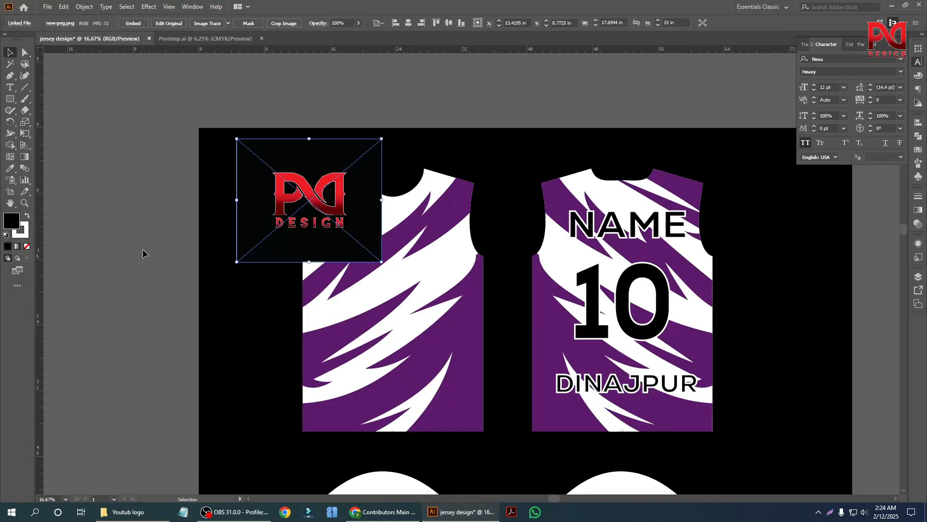
pyautogui.moveTo(281, 261); pyautogui.dragTo(120, 292)
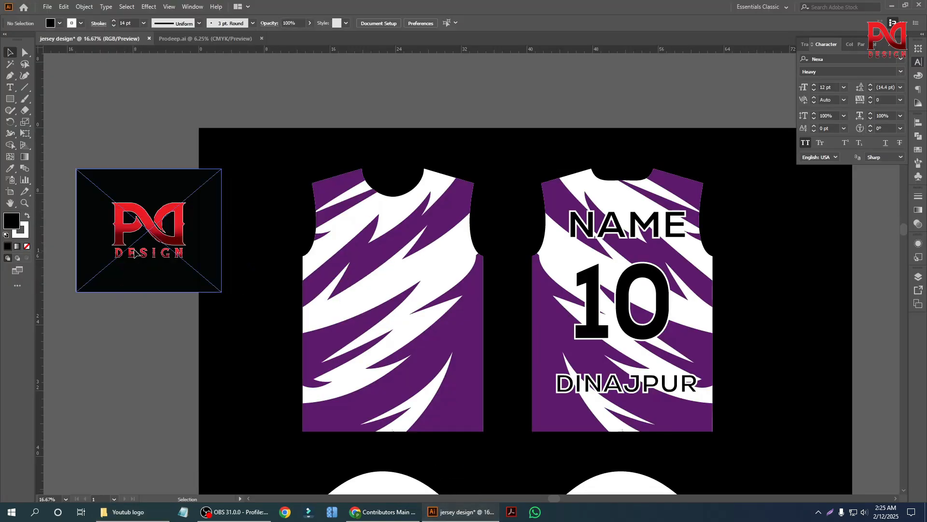
pyautogui.moveTo(134, 245); pyautogui.dragTo(134, 218)
pyautogui.press('Delete')
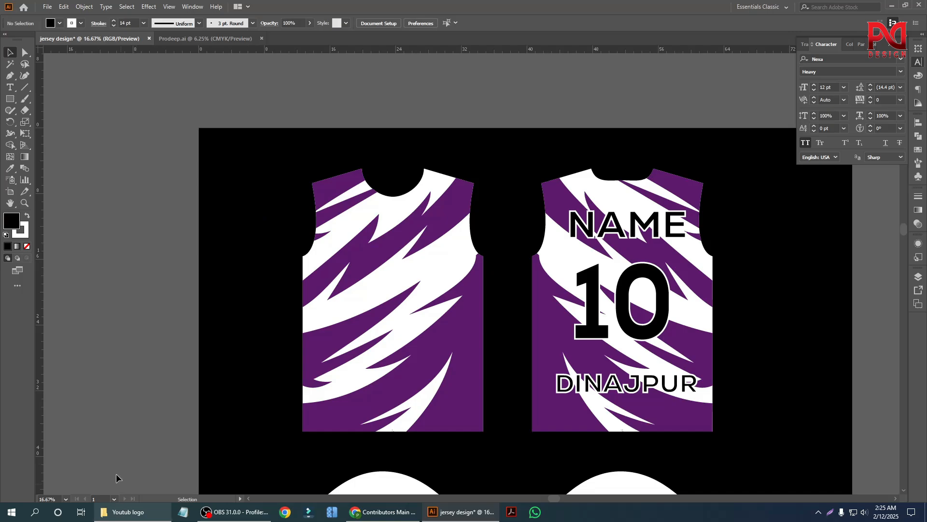
# Place logo-2.png from the "Youtub logo" folder in the empty area beside the artboard
pyautogui.click(123, 516)
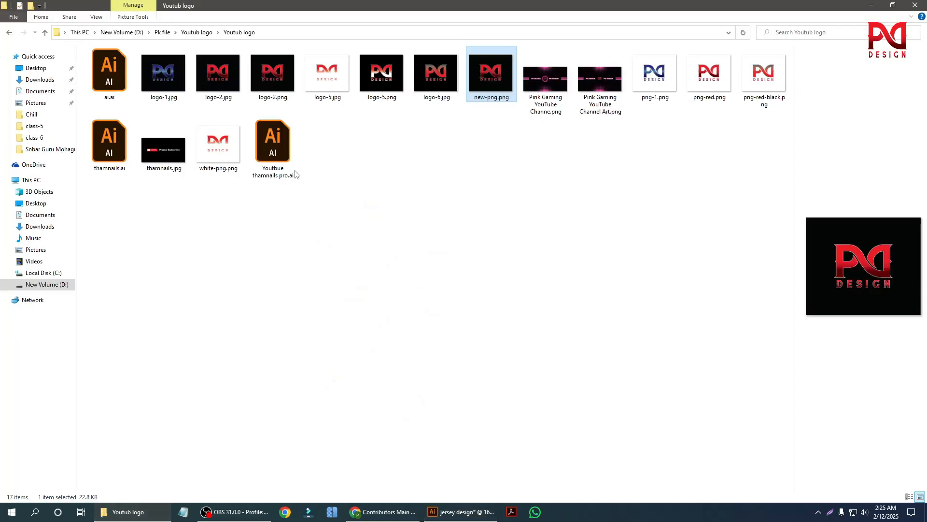
pyautogui.click(225, 87)
pyautogui.moveTo(263, 89); pyautogui.dragTo(130, 308)
pyautogui.click(130, 308)
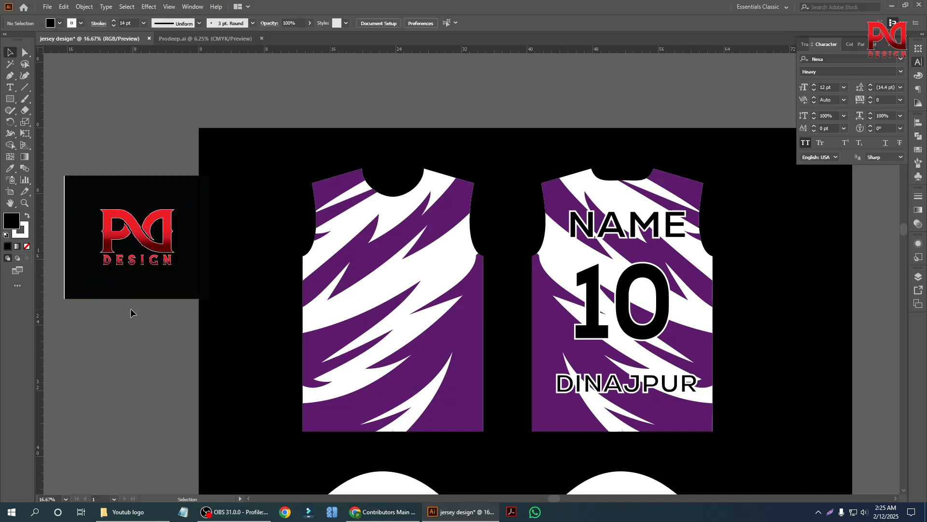
pyautogui.scroll(3, 132, 258)
pyautogui.scroll(-4, 174, 269)
pyautogui.moveTo(196, 273); pyautogui.dragTo(132, 269)
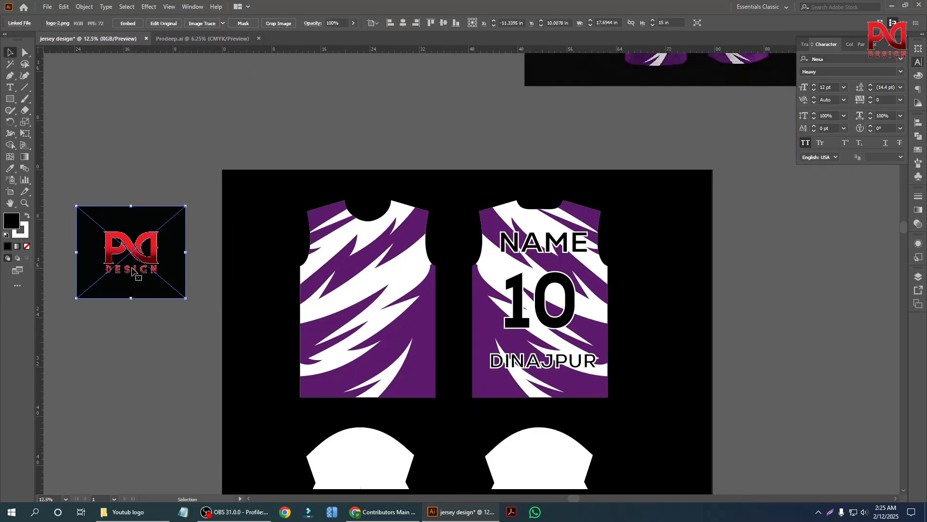
pyautogui.scroll(2, 131, 285)
pyautogui.scroll(-2, 203, 284)
pyautogui.scroll(1, 175, 279)
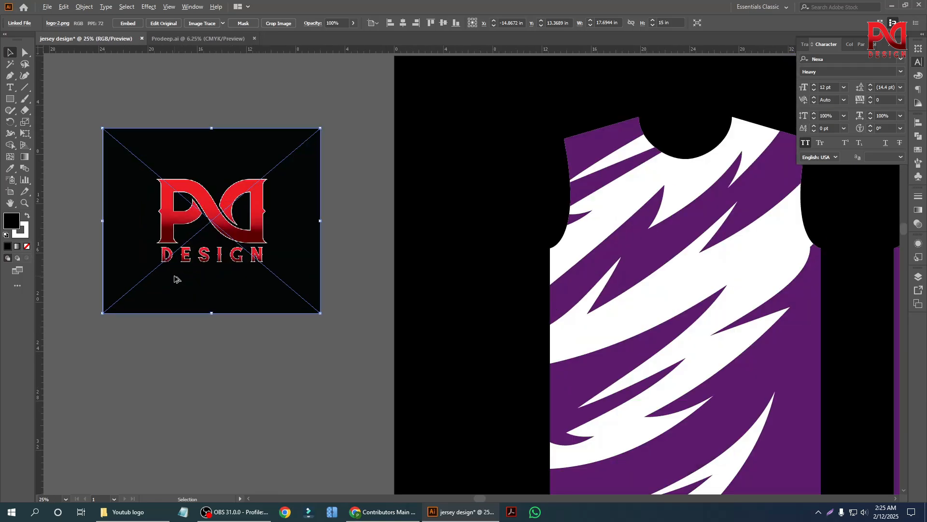
pyautogui.rightClick(197, 241)
pyautogui.click(153, 337)
pyautogui.scroll(-1, 155, 326)
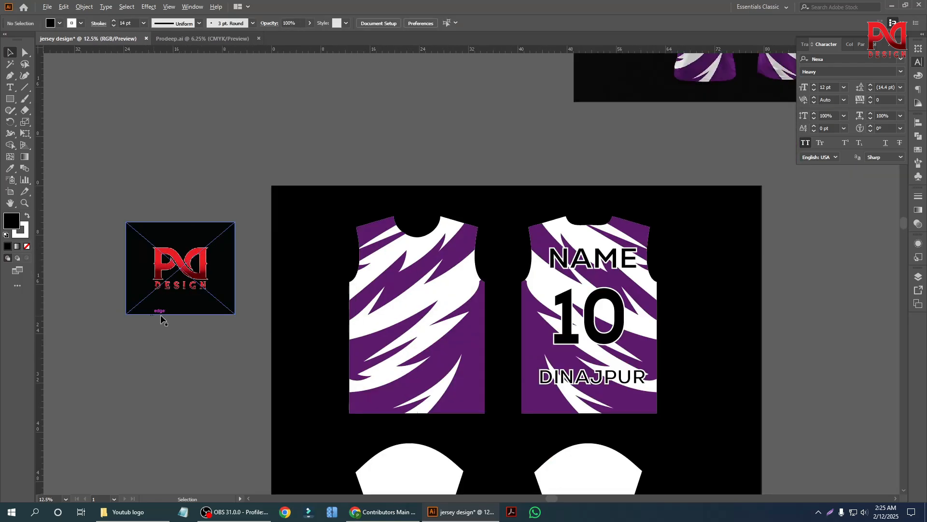
# Try the logo-2.png image at about 4.33 × 3.67 in on the front panel's chest, and delete it
pyautogui.moveTo(167, 288); pyautogui.dragTo(432, 321)
pyautogui.scroll(1, 367, 322)
pyautogui.moveTo(541, 377); pyautogui.dragTo(478, 261)
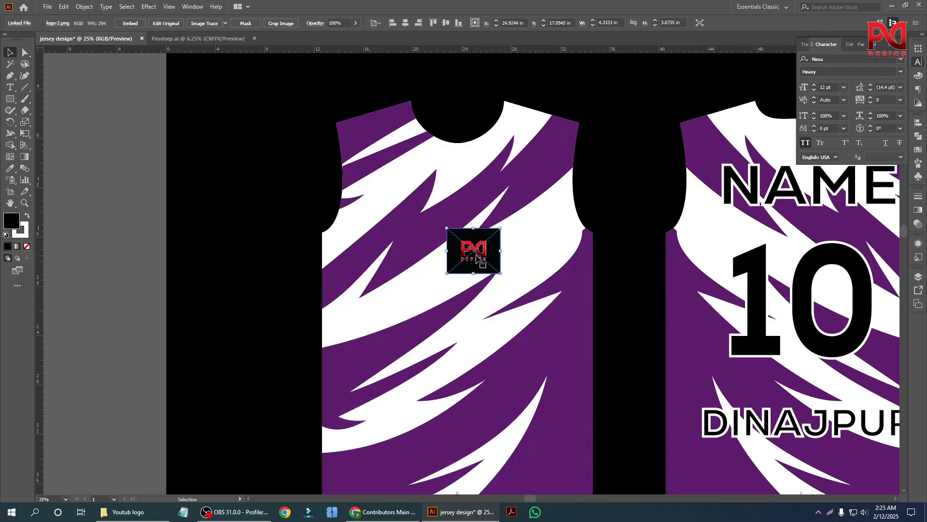
pyautogui.press('Delete')
# Place png-red.png from the "Youtub logo" folder in the empty area beside the artboard
pyautogui.click(128, 512)
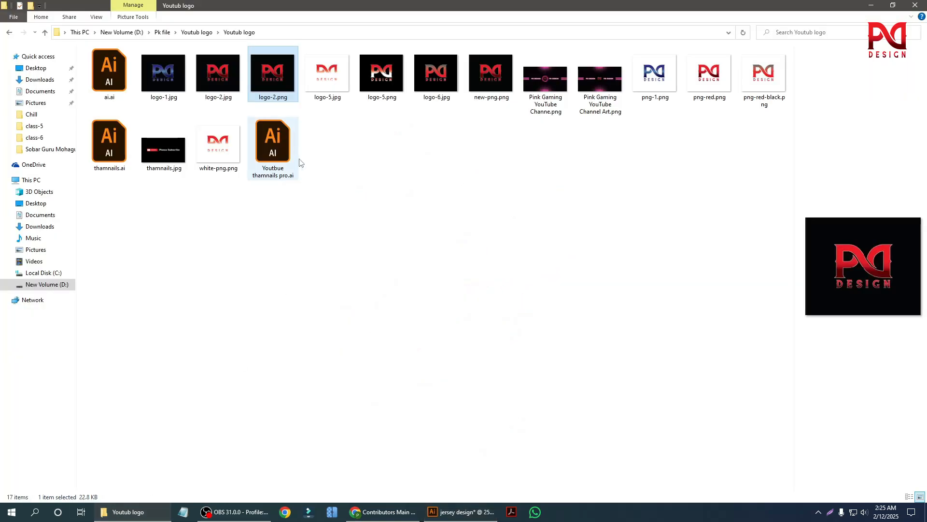
pyautogui.click(230, 170)
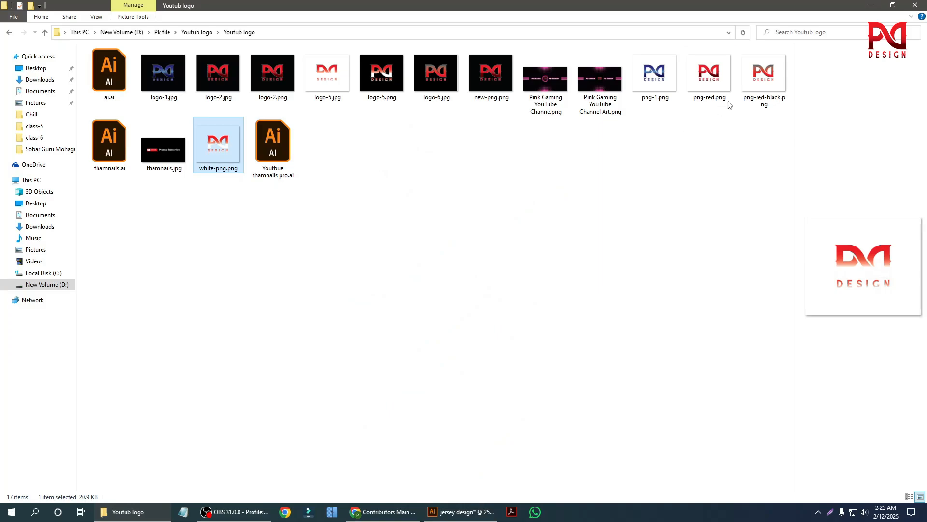
pyautogui.click(710, 90)
pyautogui.moveTo(717, 91); pyautogui.dragTo(198, 335)
pyautogui.hotkey('ctrl', '-')
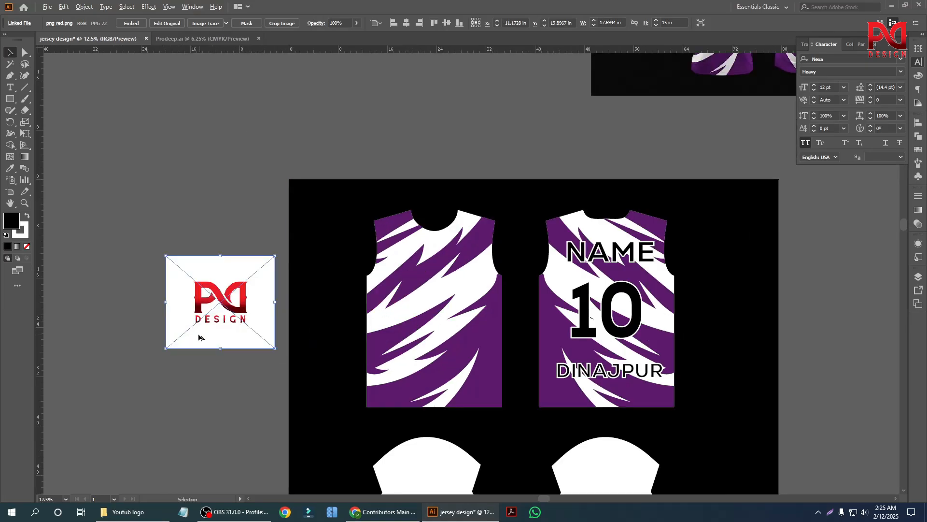
pyautogui.hotkey('ctrl', '+')
pyautogui.hotkey('ctrl', '-')
pyautogui.hotkey('ctrl', '+')
pyautogui.hotkey('ctrl', '+')
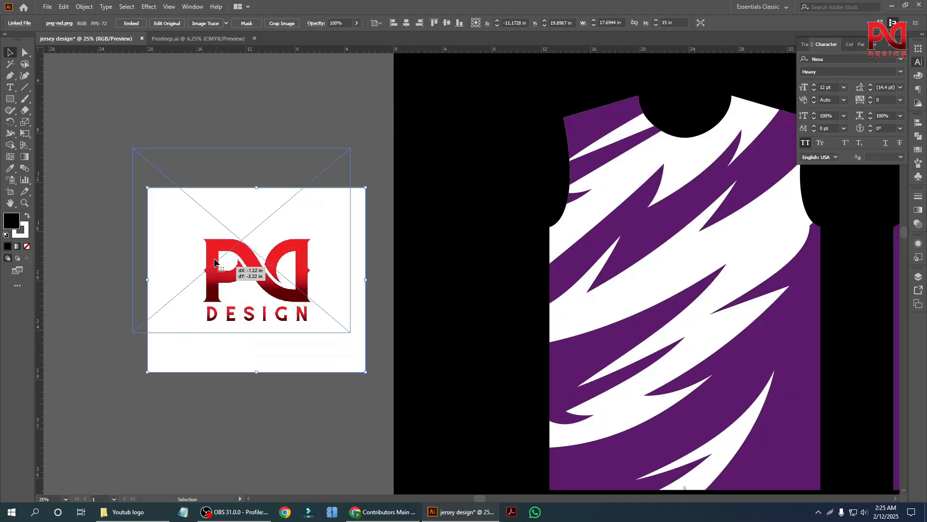
pyautogui.moveTo(227, 300); pyautogui.dragTo(213, 261)
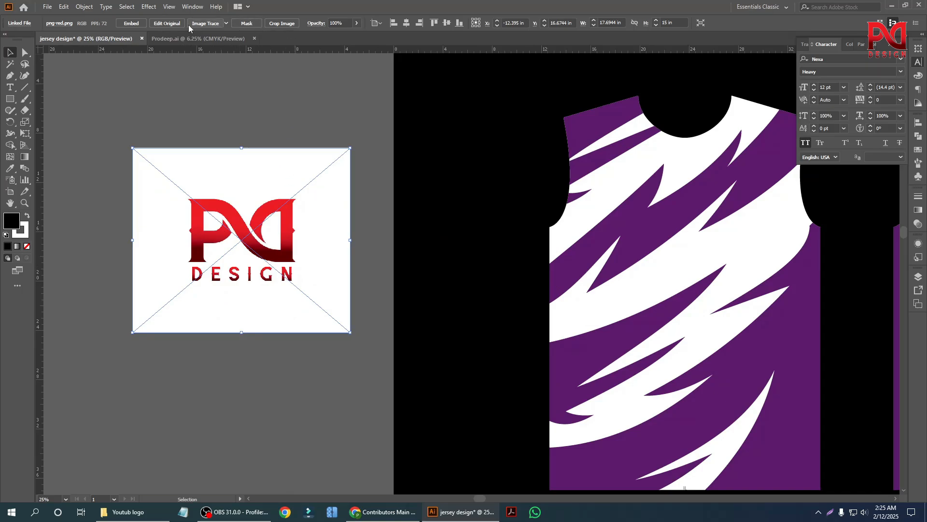
# Embed the png-red.png image, trace it with the High Fidelity Photo preset, and expand the tracing
pyautogui.click(132, 23)
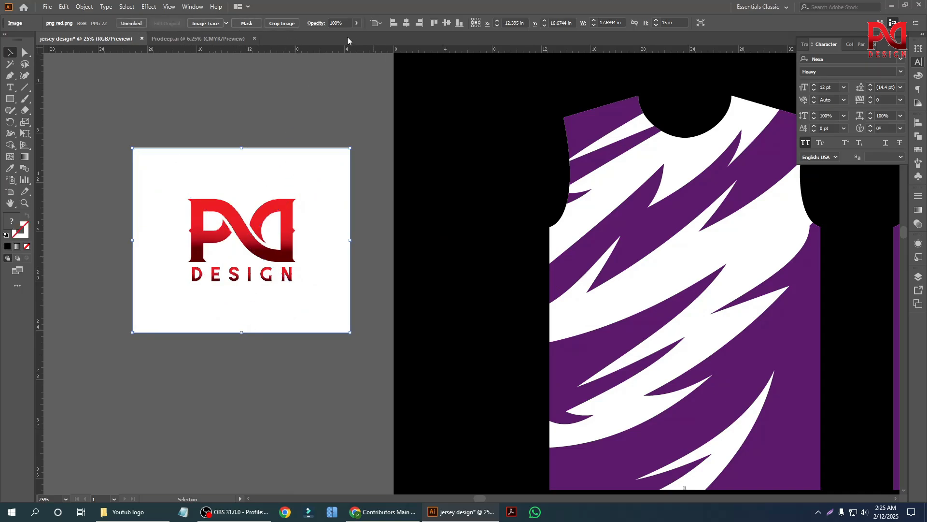
pyautogui.click(225, 23)
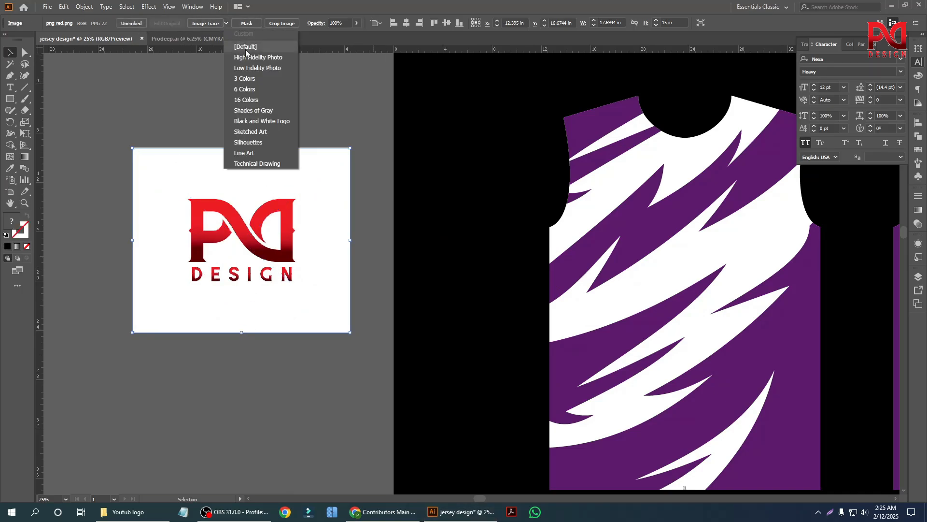
pyautogui.click(250, 54)
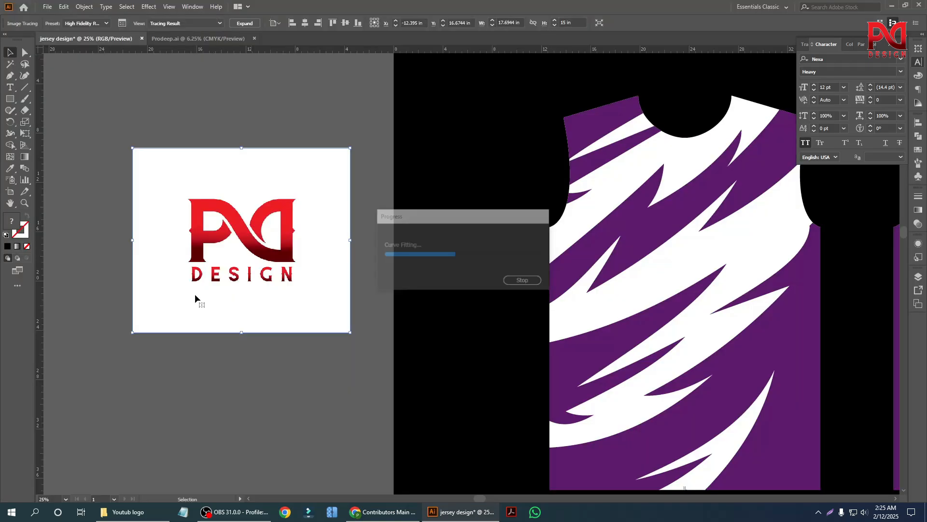
pyautogui.click(241, 24)
# Ungroup the traced logo and delete its white background
pyautogui.rightClick(223, 208)
pyautogui.click(239, 288)
pyautogui.click(178, 327)
pyautogui.press('Delete')
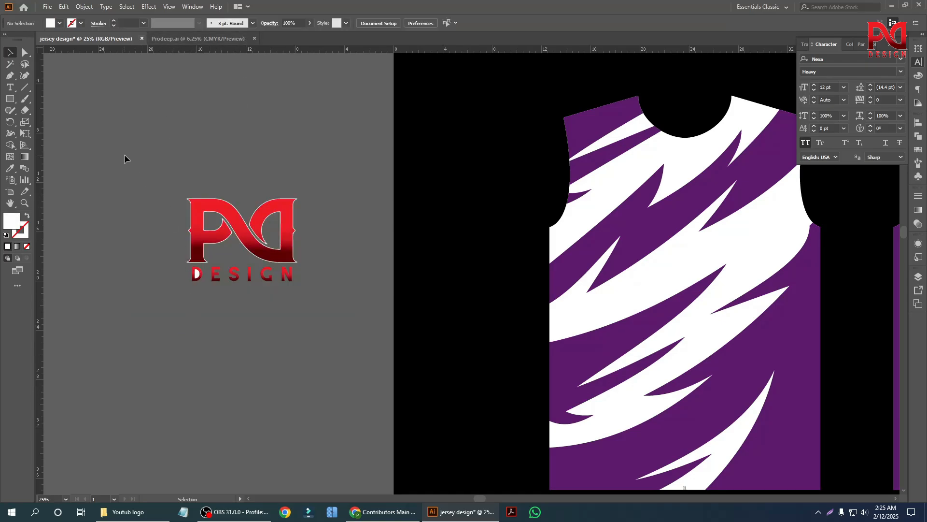
# Remove the white fill inside the "D" of the logo's "DESIGN" lettering with Shape Builder
pyautogui.moveTo(351, 323); pyautogui.dragTo(351, 323)
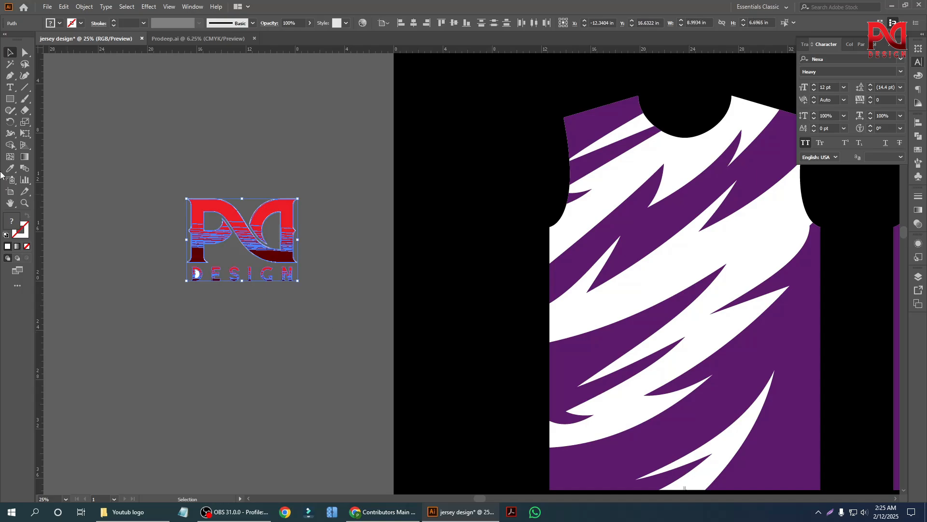
pyautogui.click(12, 149)
pyautogui.scroll(7, 193, 277)
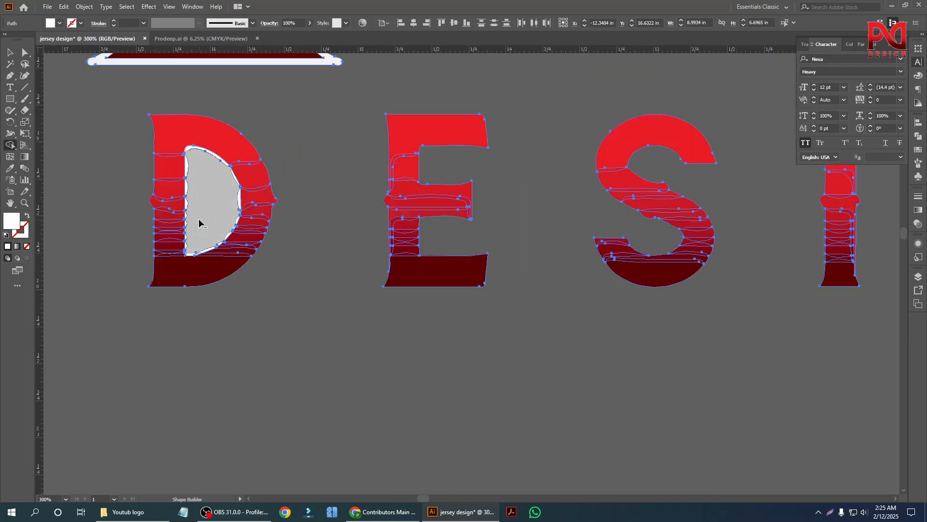
pyautogui.scroll(4, 199, 223)
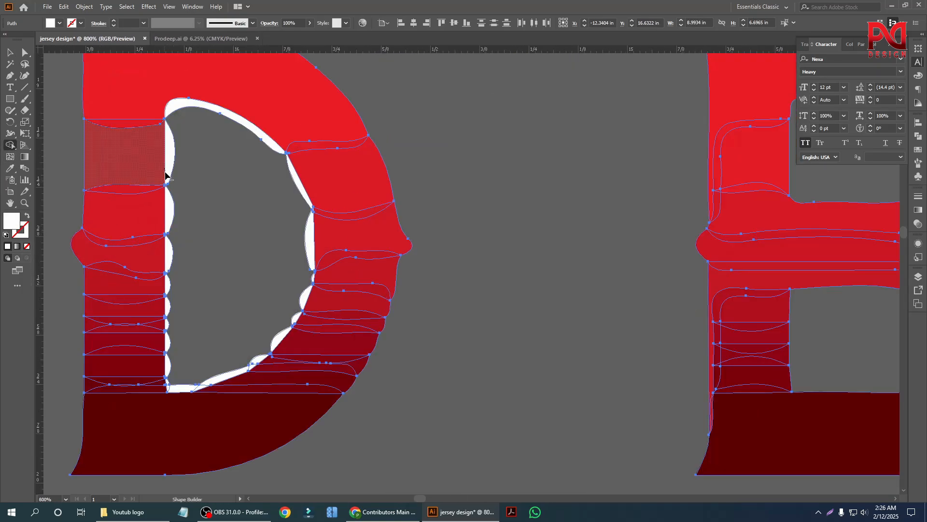
pyautogui.scroll(-5, 254, 279)
pyautogui.scroll(-2, 253, 279)
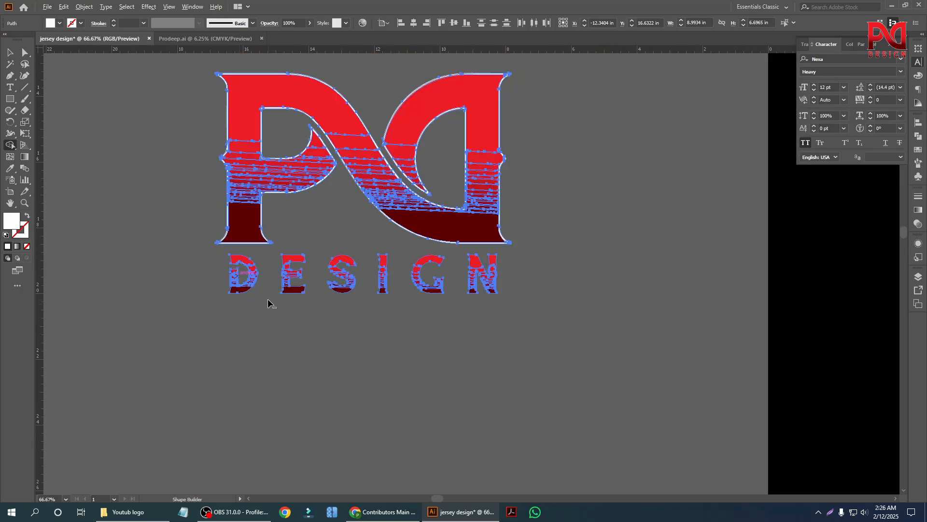
pyautogui.scroll(-2, 268, 302)
# Group all the traced logo pieces and move the logo onto the front jersey panel
pyautogui.press('v')
pyautogui.moveTo(172, 163); pyautogui.dragTo(436, 362)
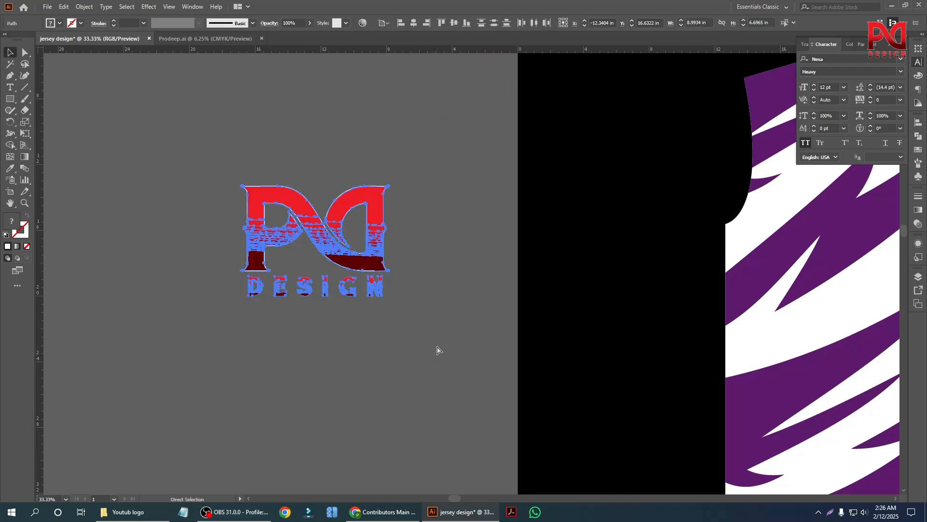
pyautogui.click(404, 355)
pyautogui.scroll(-3, 161, 299)
pyautogui.scroll(1, 265, 290)
pyautogui.moveTo(227, 264); pyautogui.dragTo(548, 273)
pyautogui.scroll(3, 604, 285)
pyautogui.scroll(1, 394, 290)
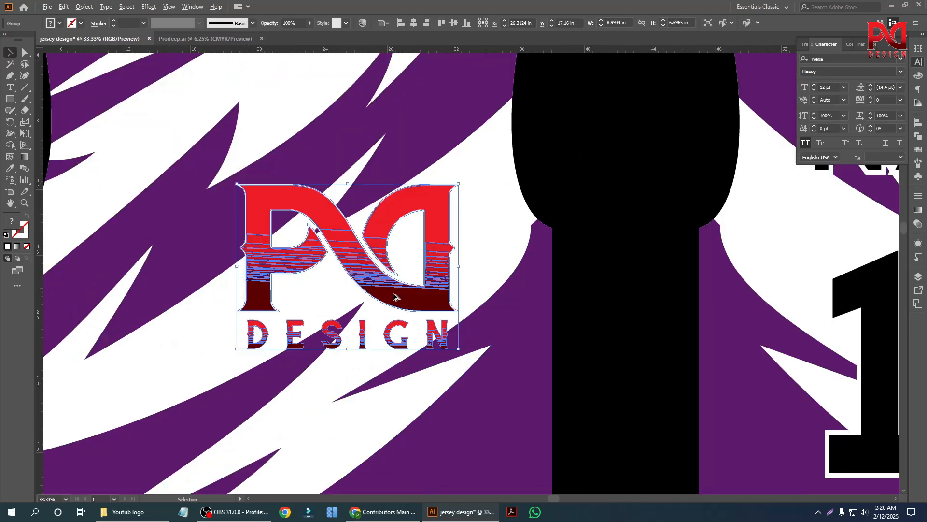
# Set the logo's width and height to 3 in each
pyautogui.scroll(-3, 386, 285)
pyautogui.scroll(3, 414, 295)
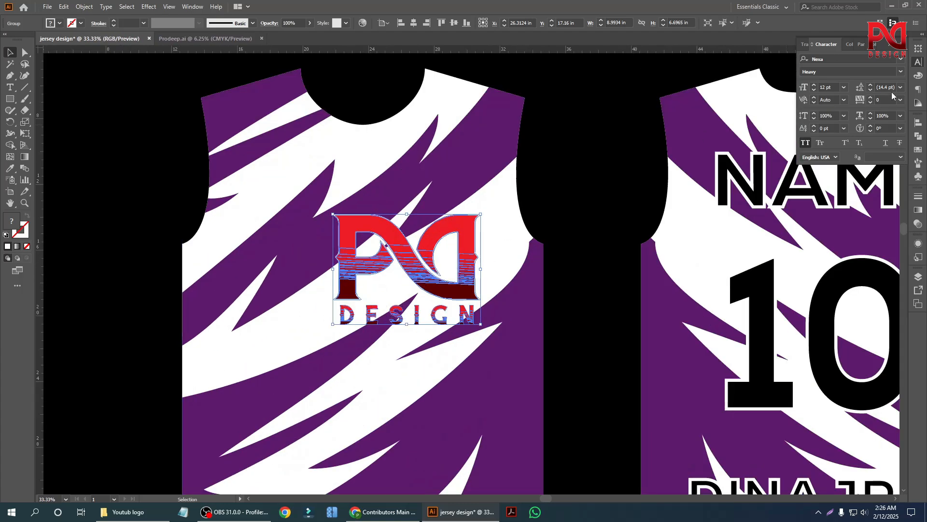
pyautogui.click(918, 50)
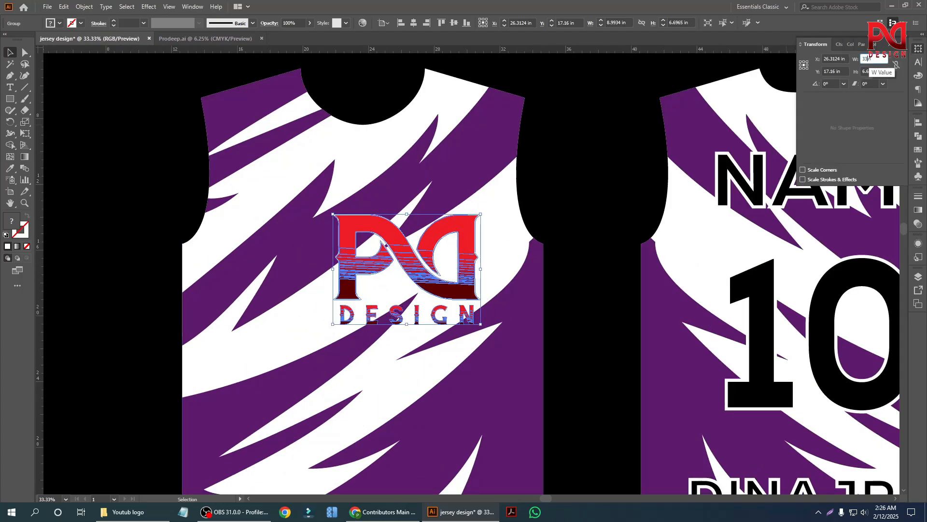
pyautogui.press('Return')
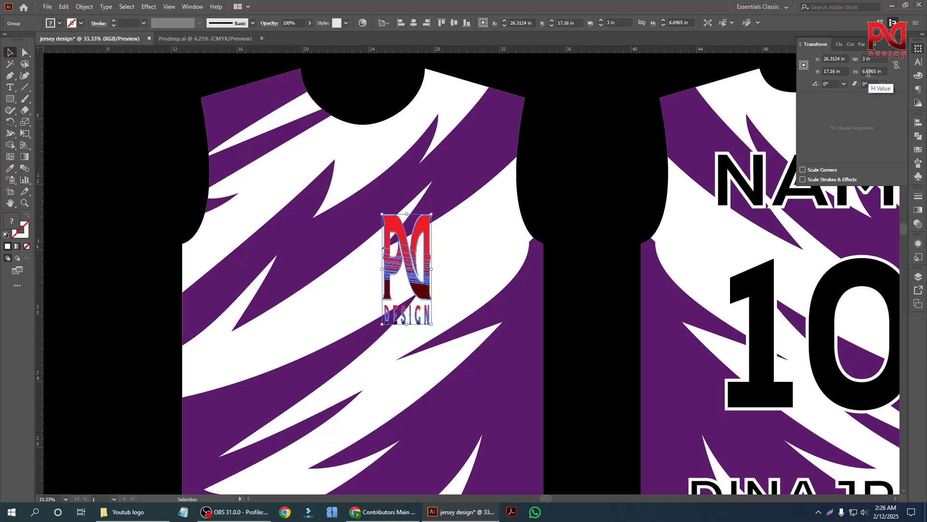
pyautogui.write('3in')
pyautogui.press('Return')
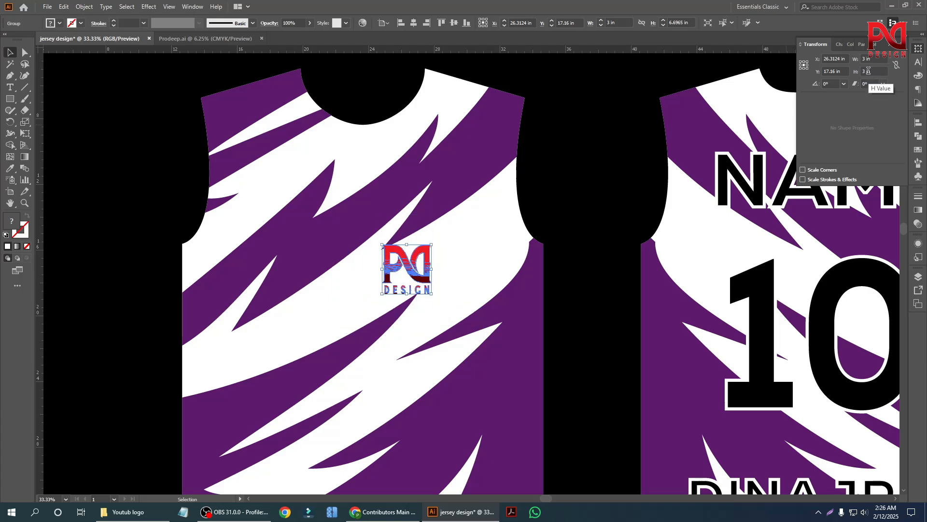
pyautogui.scroll(-2, 369, 397)
pyautogui.click(164, 246)
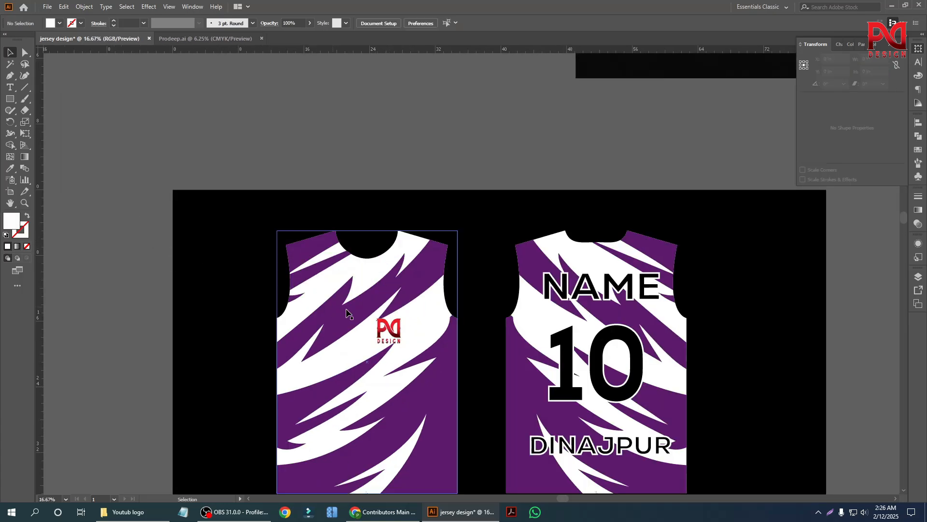
# Move the logo up to the chest area of the front panel, below the neckline on the wearer's left side
pyautogui.scroll(-1, 410, 313)
pyautogui.scroll(1, 411, 314)
pyautogui.scroll(2, 411, 315)
pyautogui.moveTo(388, 306); pyautogui.dragTo(401, 228)
pyautogui.scroll(-1, 458, 278)
pyautogui.scroll(-1, 458, 278)
pyautogui.click(188, 242)
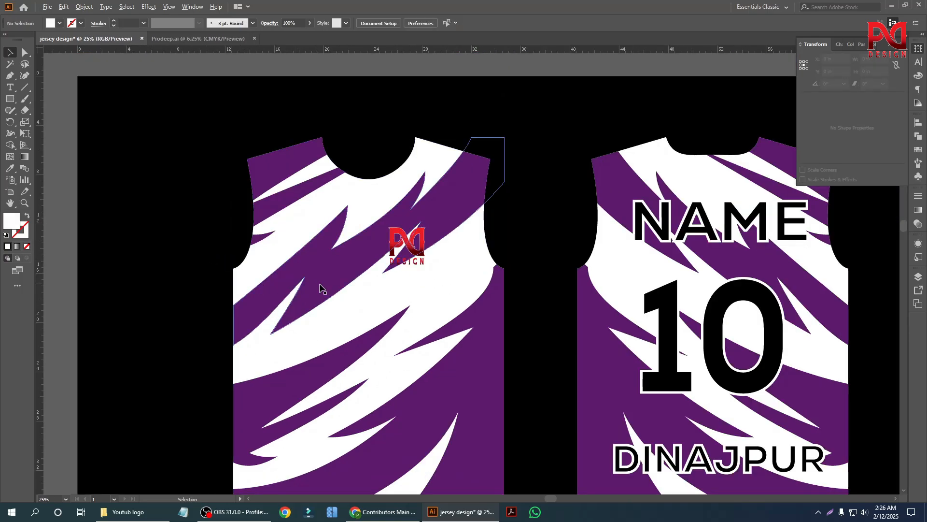
# Move the white collar piece onto the artboard, centered between the plain and the patterned sleeve panels
pyautogui.scroll(-1, 418, 305)
pyautogui.scroll(-1, 474, 303)
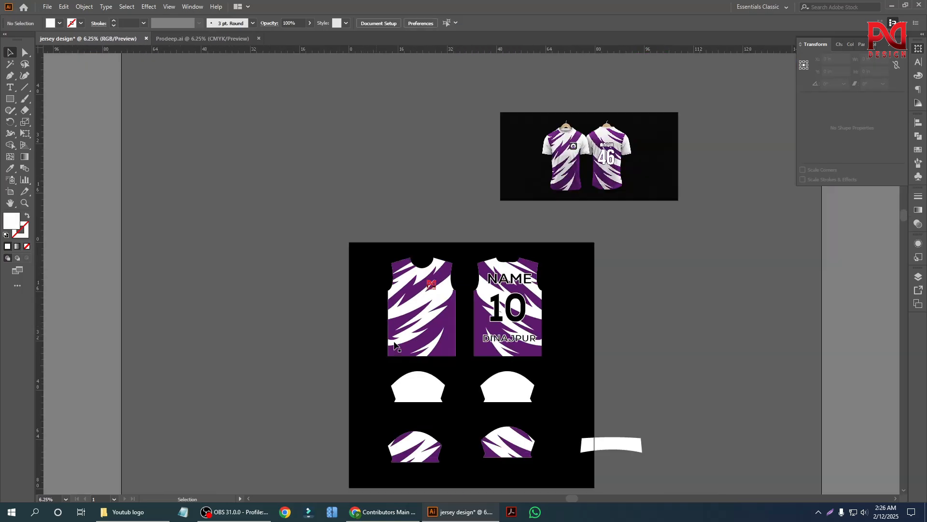
pyautogui.scroll(-1, 476, 345)
pyautogui.scroll(1, 547, 391)
pyautogui.scroll(-1, 618, 466)
pyautogui.moveTo(649, 412); pyautogui.dragTo(453, 379)
pyautogui.click(126, 296)
pyautogui.scroll(-1, 545, 301)
pyautogui.scroll(1, 538, 316)
pyautogui.scroll(-1, 474, 357)
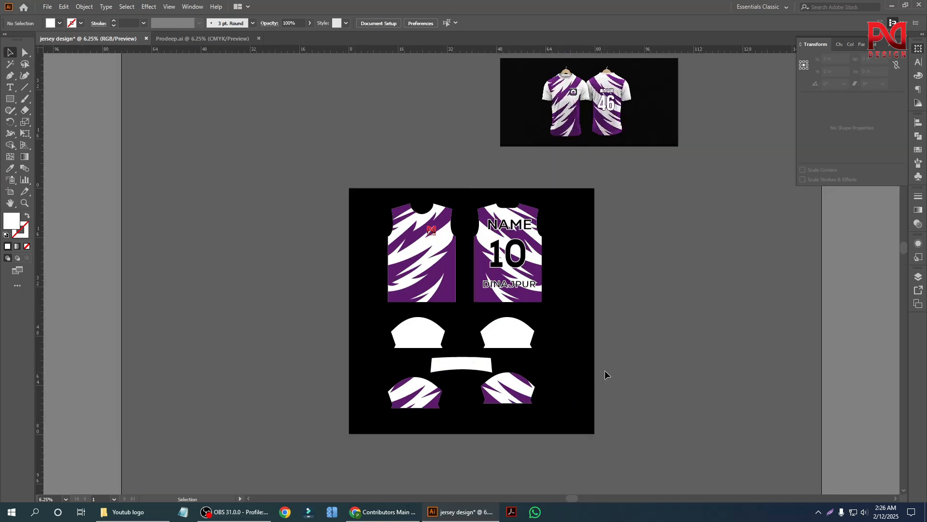
pyautogui.scroll(3, 555, 346)
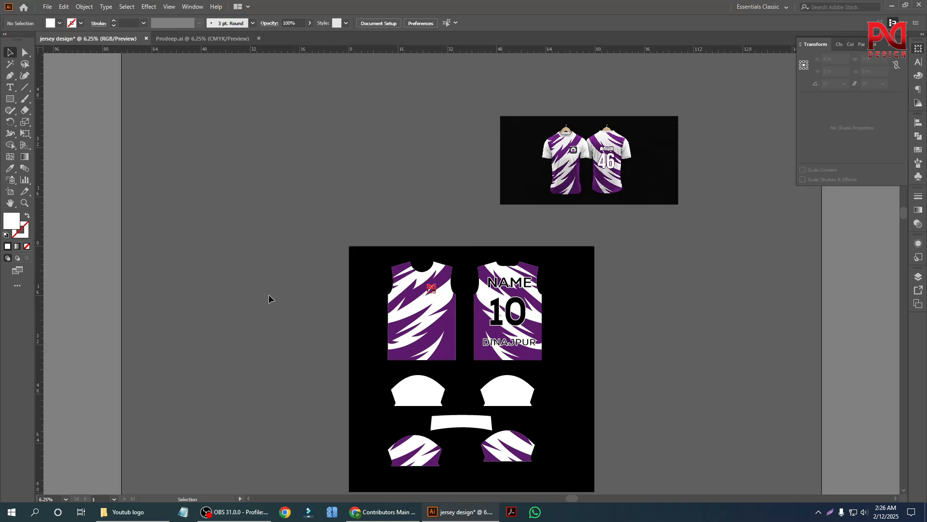
pyautogui.click(234, 512)
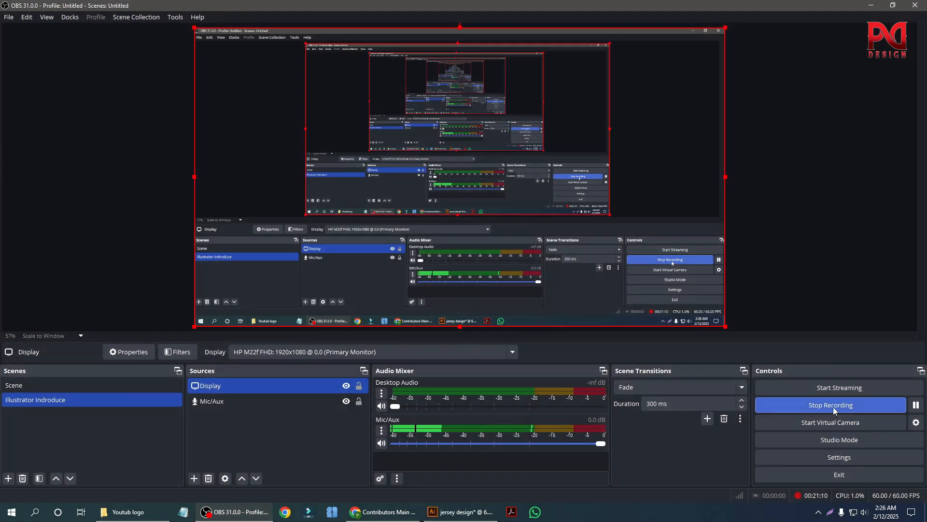